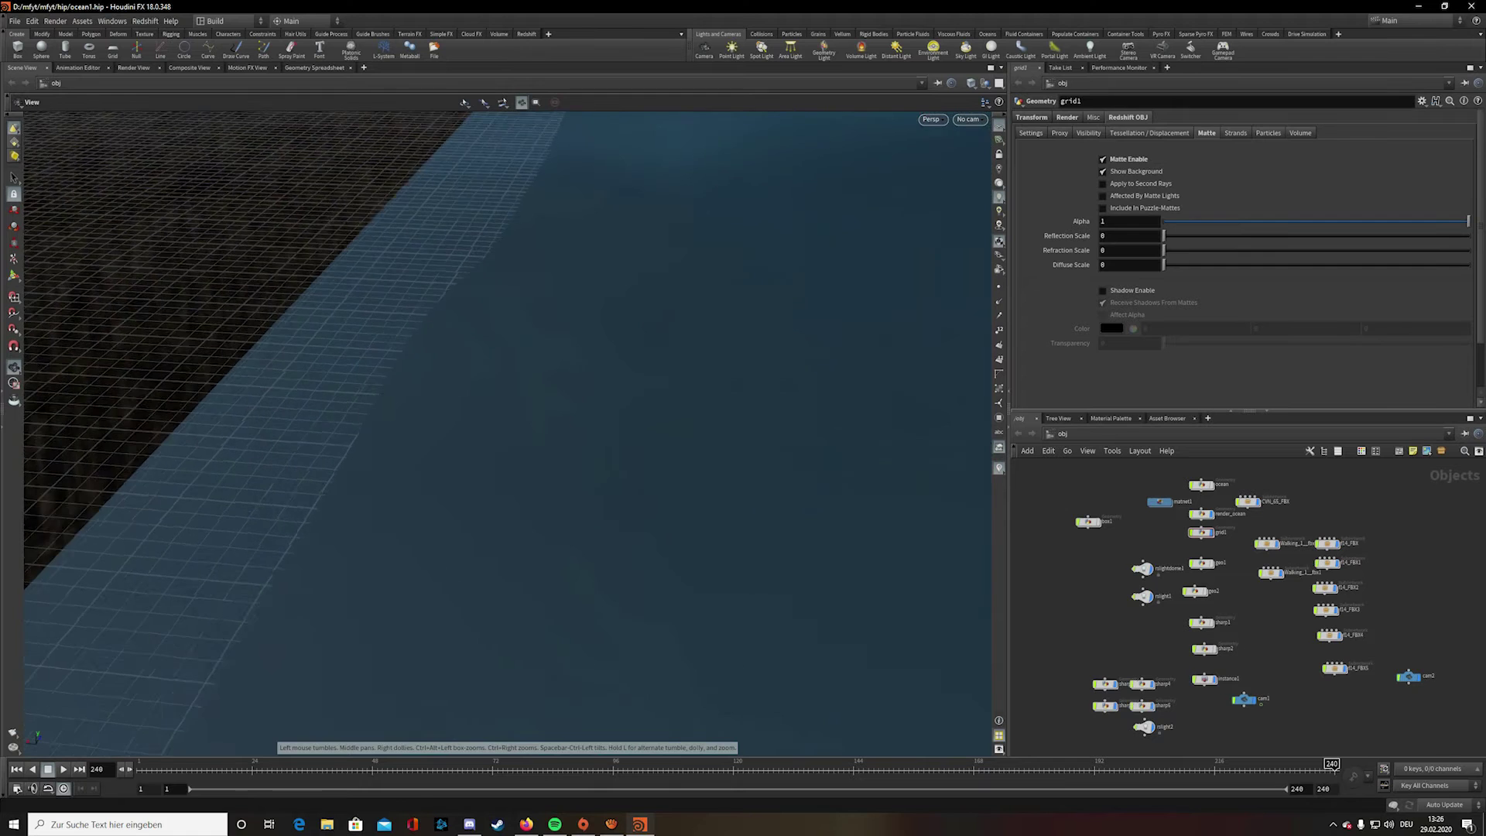
- Examine the aircraft carrier and the surrounding ocean surface from wide, close and overhead viewpoints
right_drag(658, 395, 627, 387)
drag(809, 160, 685, 209)
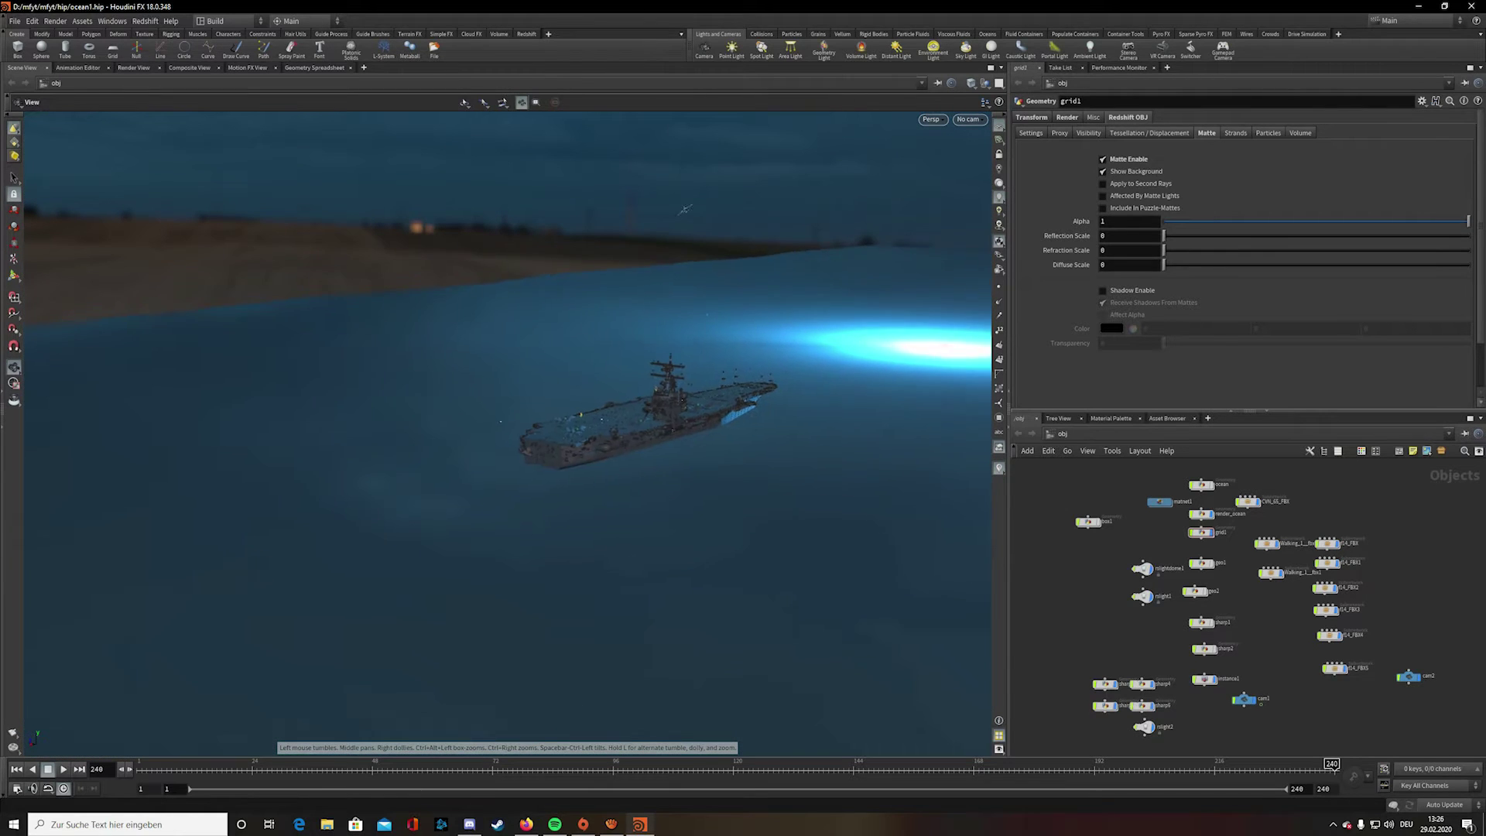
drag(695, 157, 634, 429)
right_drag(633, 430, 894, 520)
middle_drag(894, 520, 986, 570)
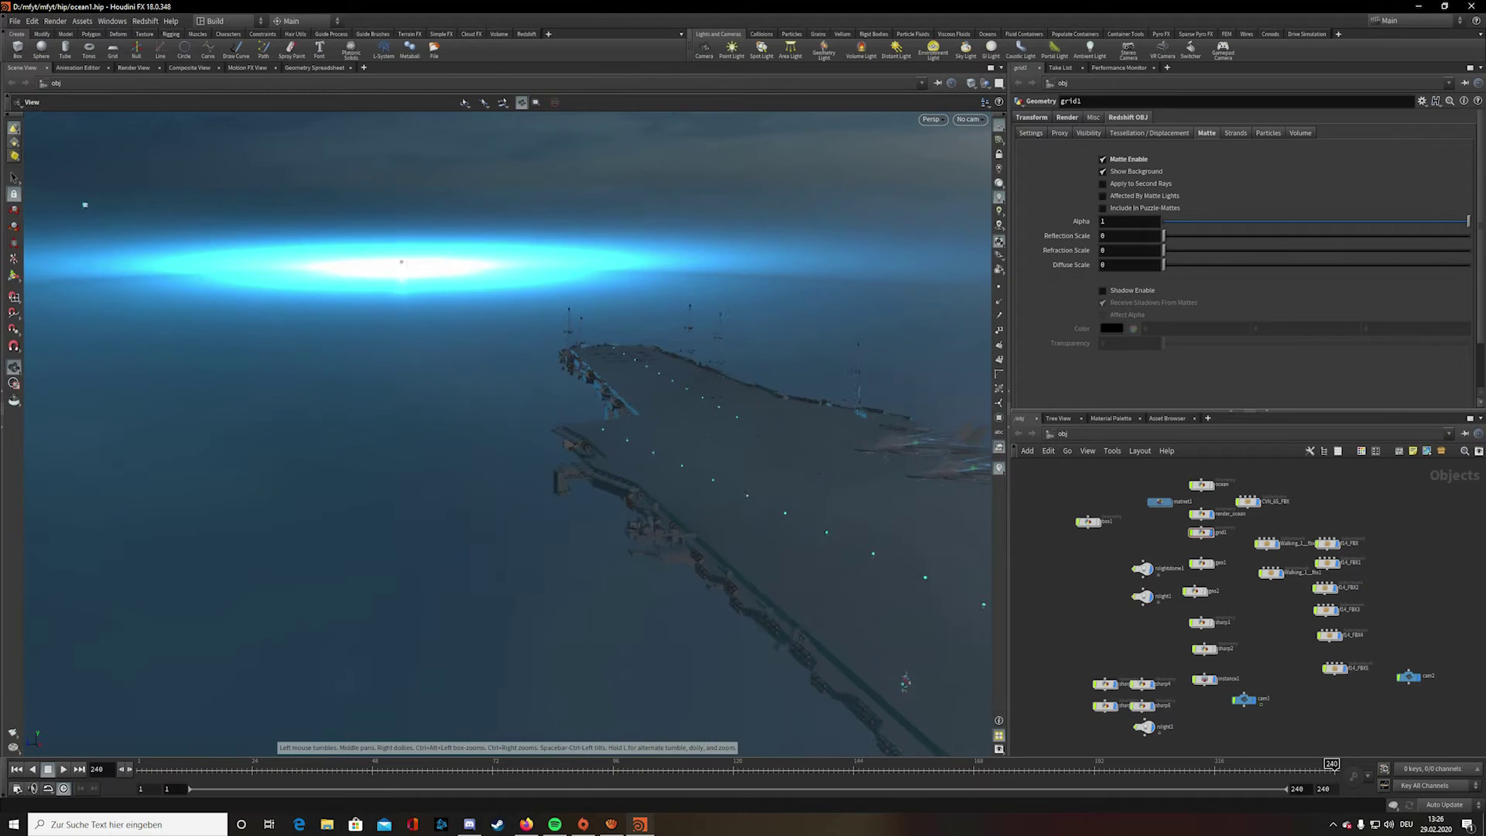
right_drag(986, 570, 859, 511)
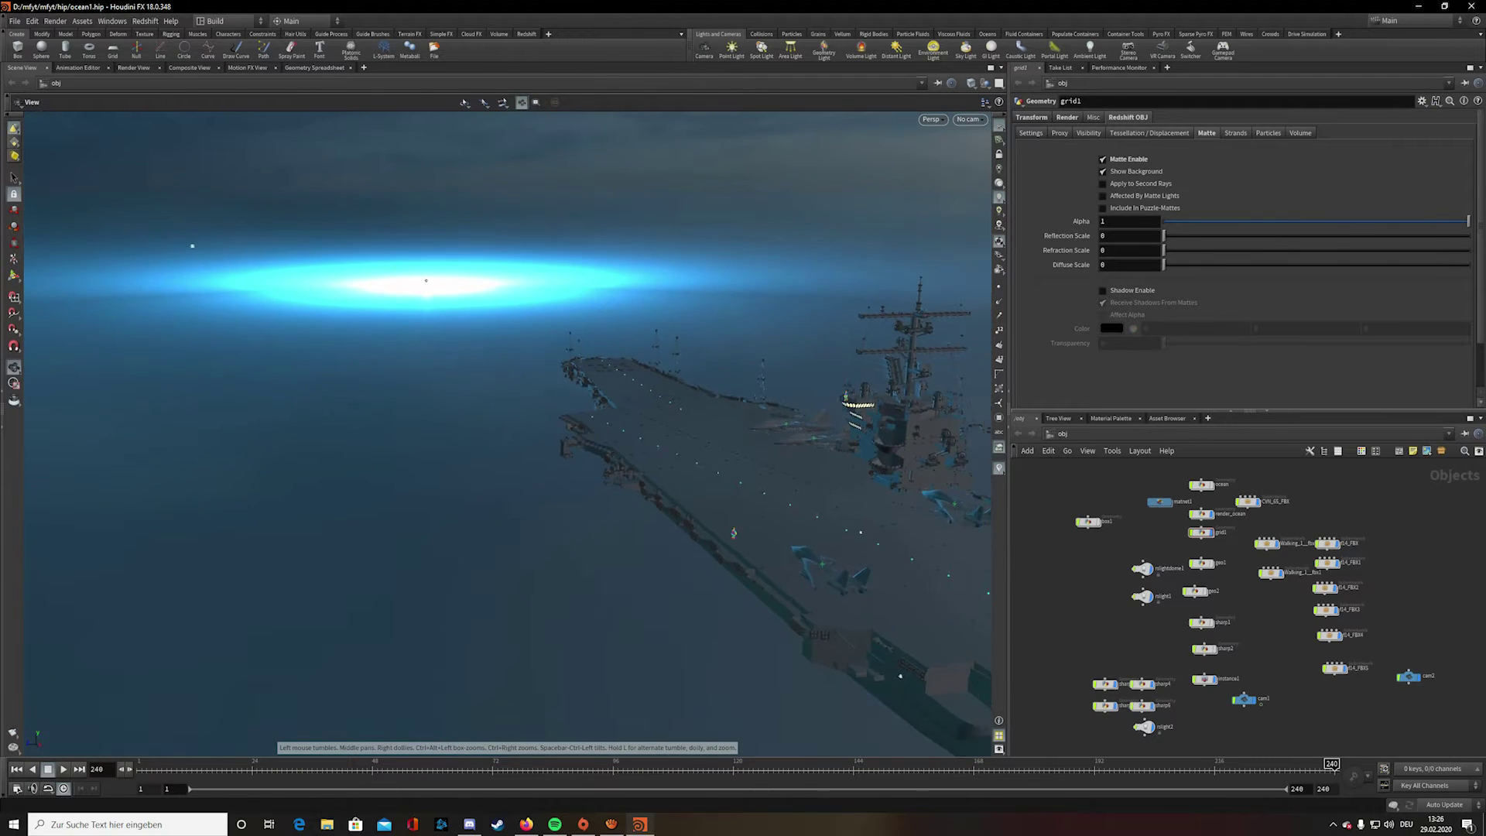
drag(859, 511, 781, 657)
drag(556, 731, 374, 421)
drag(341, 600, 437, 586)
middle_drag(437, 586, 419, 143)
drag(420, 142, 256, 415)
right_drag(256, 414, 280, 422)
middle_drag(280, 422, 383, 362)
drag(382, 363, 520, 285)
right_drag(520, 285, 508, 362)
drag(324, 205, 155, 118)
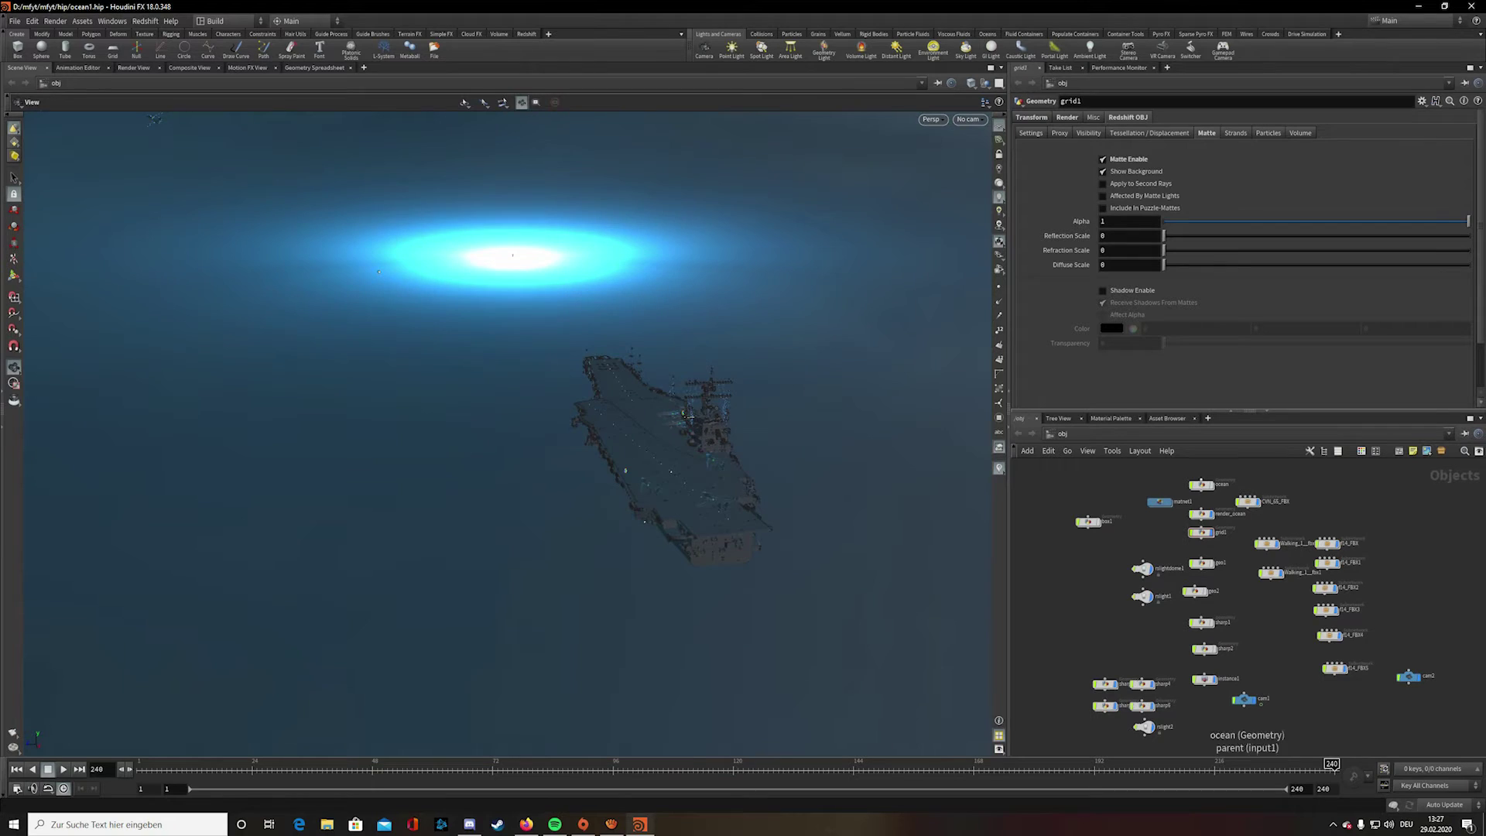
- Inspect the carrier's hull, deck, tower and parked jets from several angles, with the animation at frame 28
drag(378, 271, 456, 225)
right_drag(456, 225, 495, 446)
drag(793, 446, 630, 294)
right_drag(631, 294, 581, 318)
middle_drag(580, 318, 905, 325)
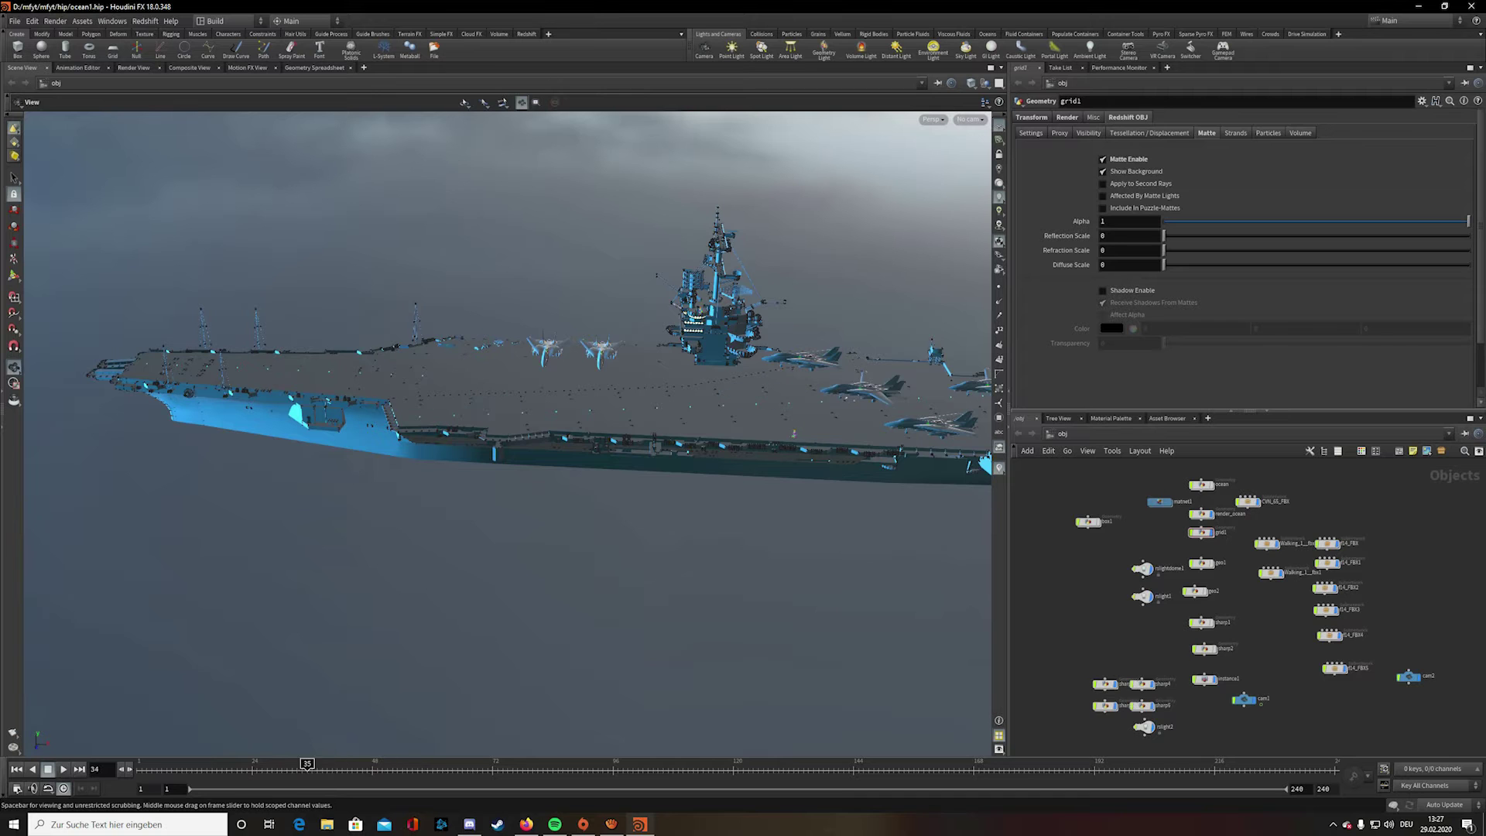
drag(495, 325, 650, 387)
right_drag(588, 155, 672, 194)
drag(672, 193, 219, 203)
drag(534, 207, 574, 193)
right_drag(573, 192, 480, 161)
drag(480, 161, 596, 221)
drag(651, 536, 753, 433)
scroll(1076, 545, up, 2)
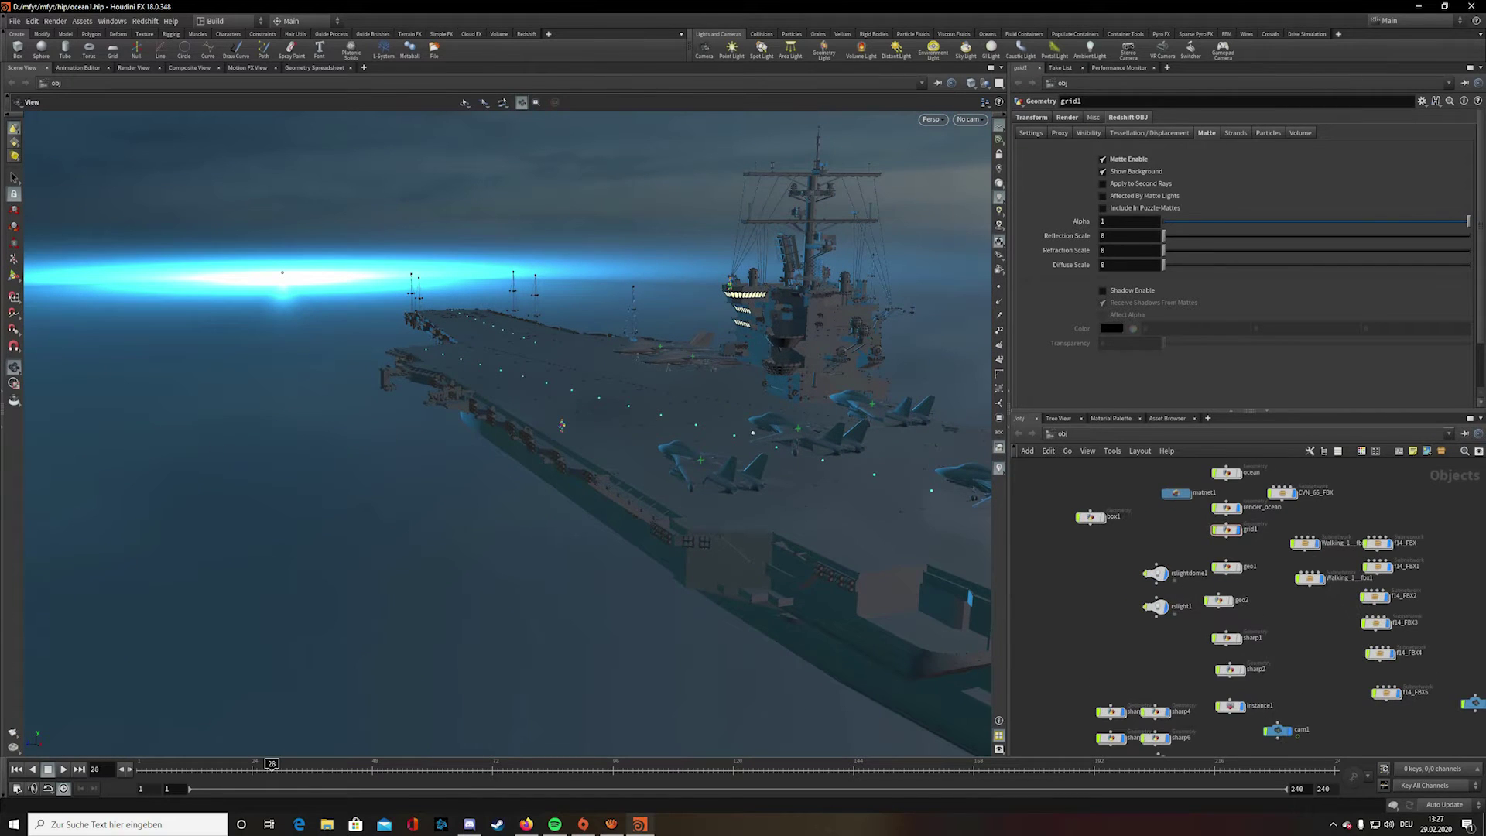
drag(282, 272, 186, 256)
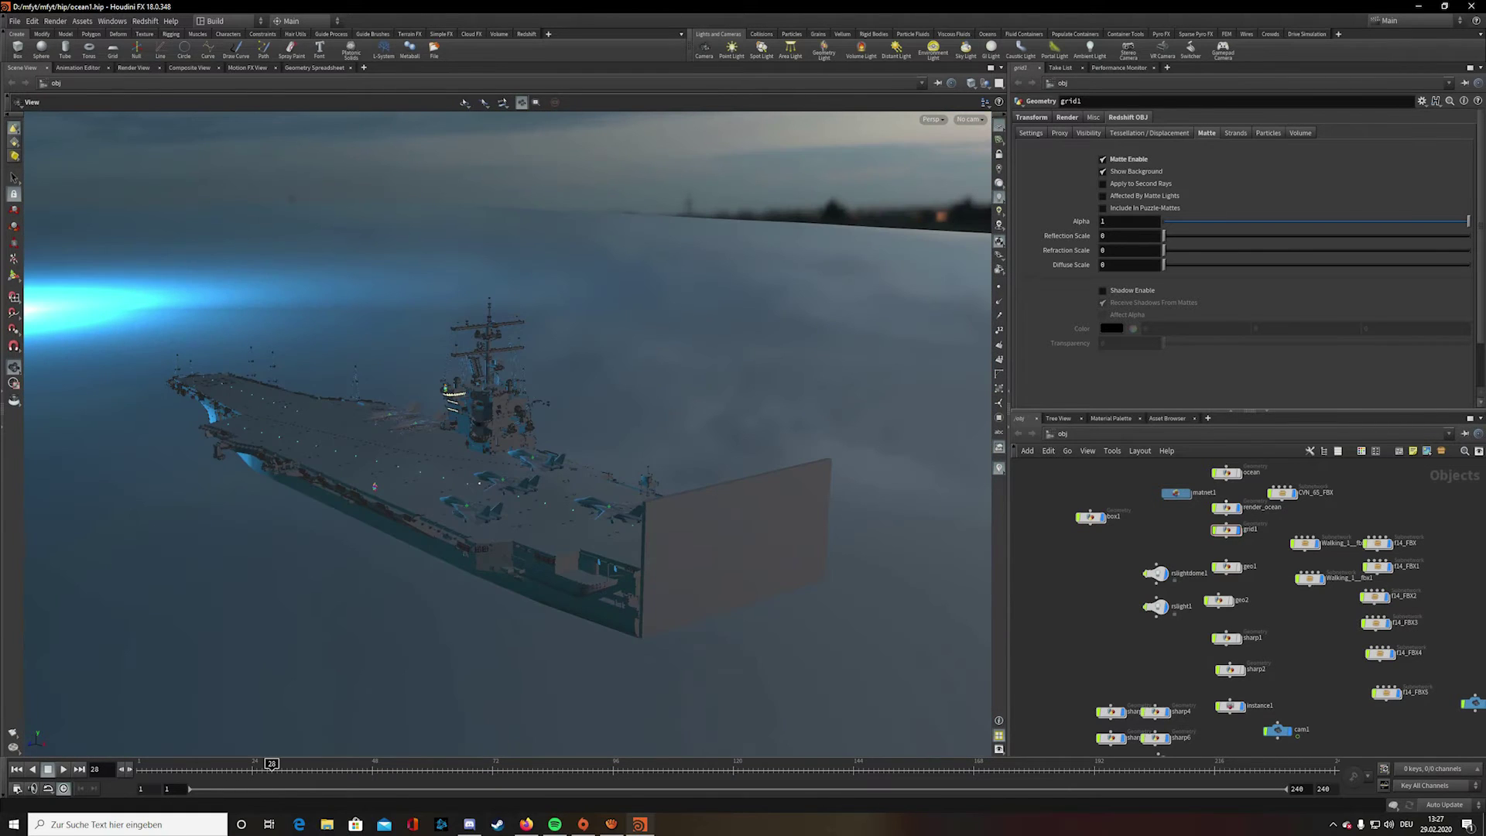
- Select the render_ocean object and examine the extent and wave shape of its mesh around the carrier
click(1226, 508)
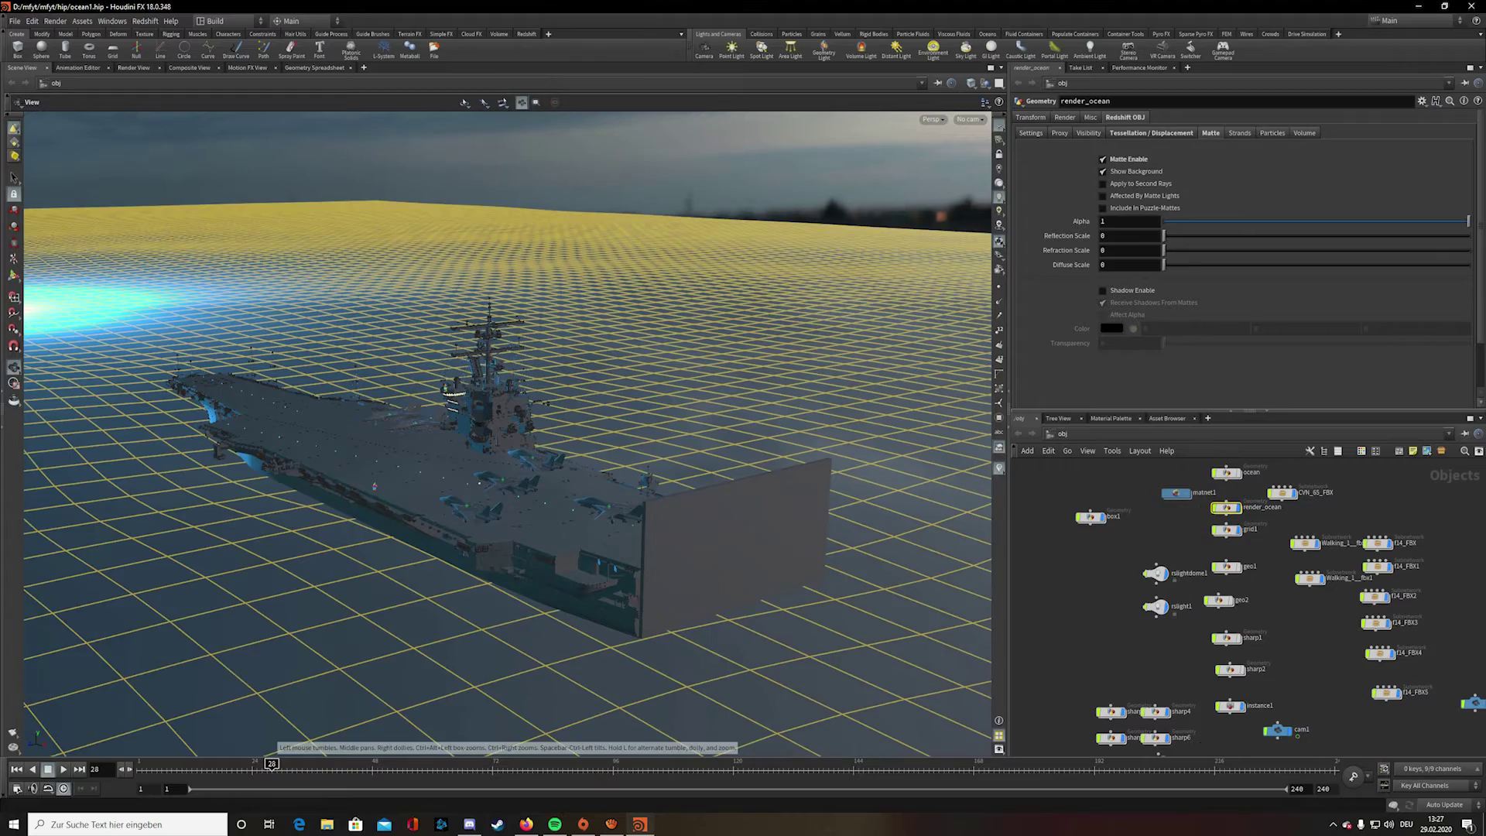
drag(372, 325, 542, 472)
scroll(507, 433, down, 6)
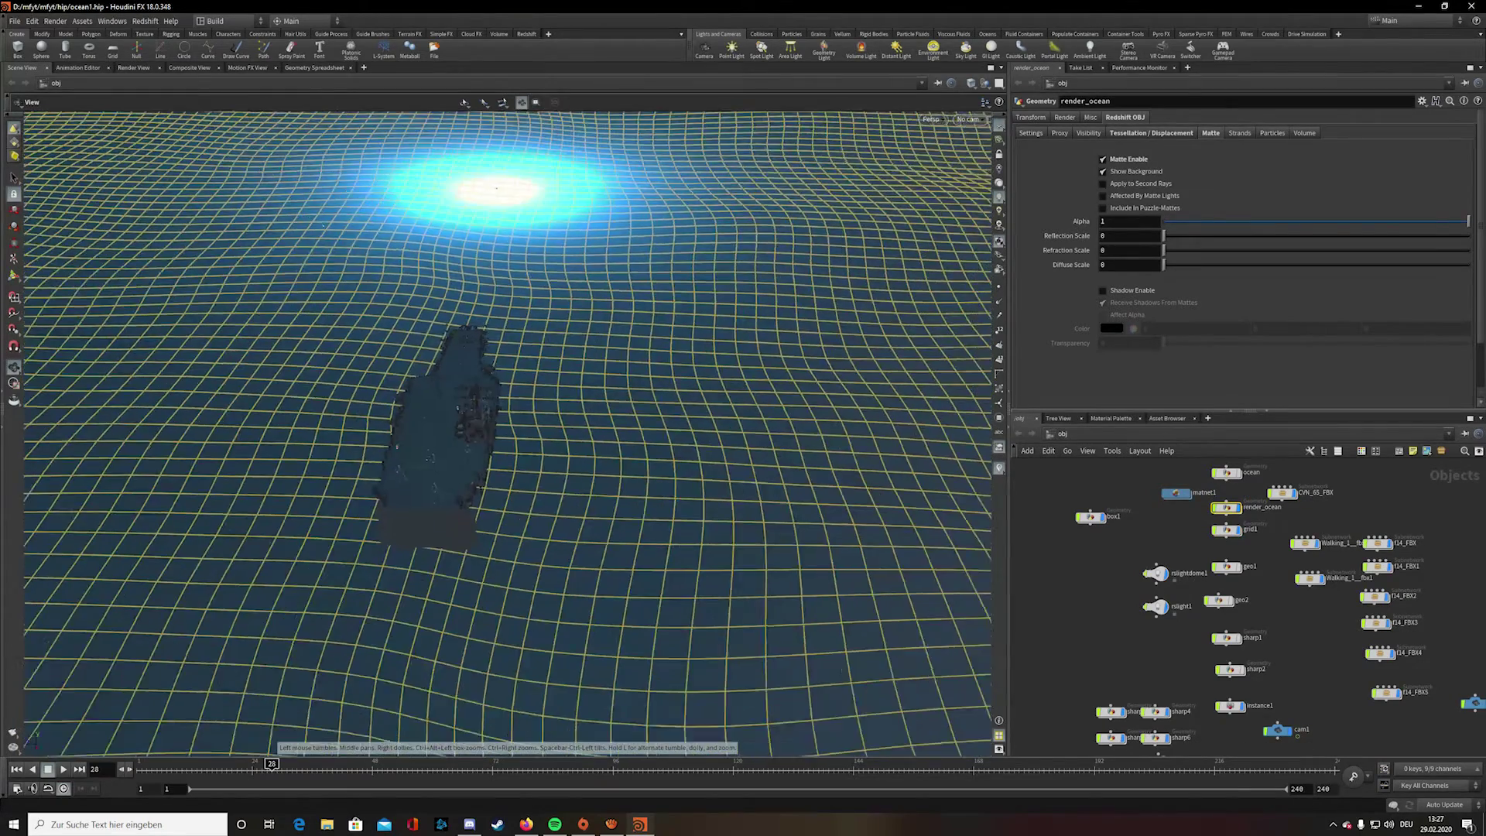
scroll(507, 433, down, 8)
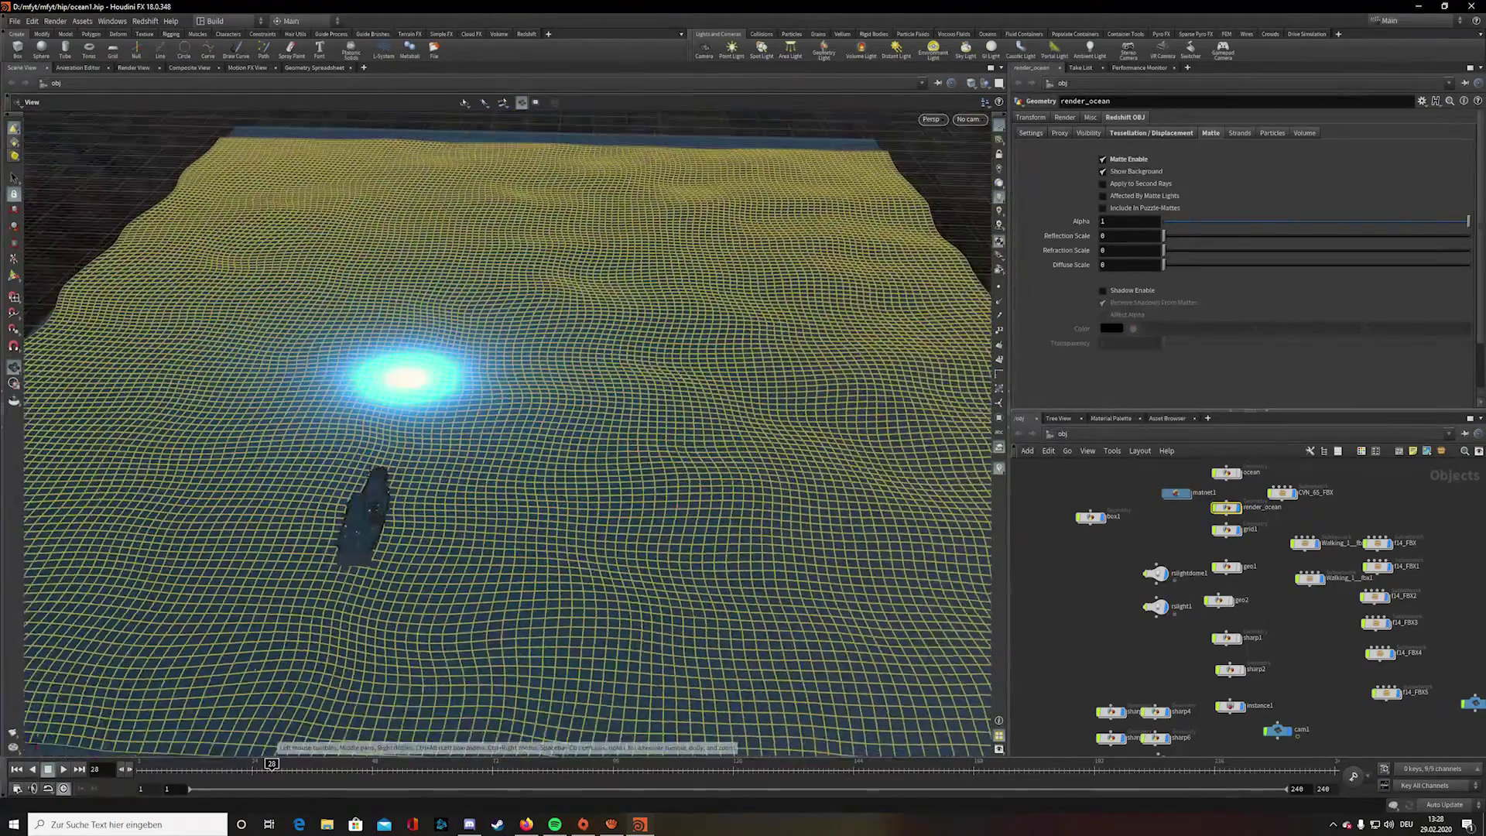
scroll(507, 433, down, 2)
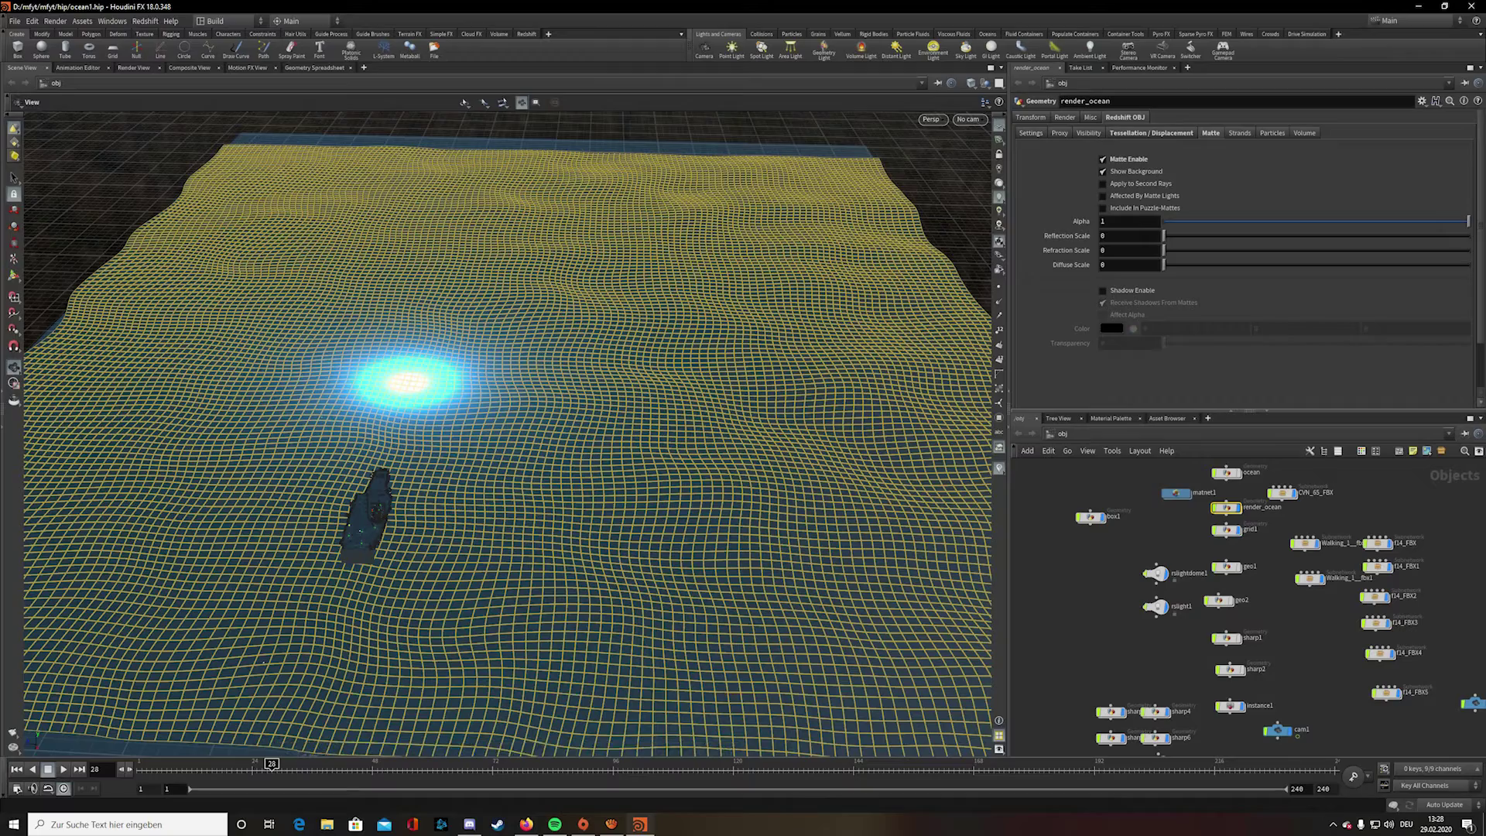
scroll(417, 404, up, 8)
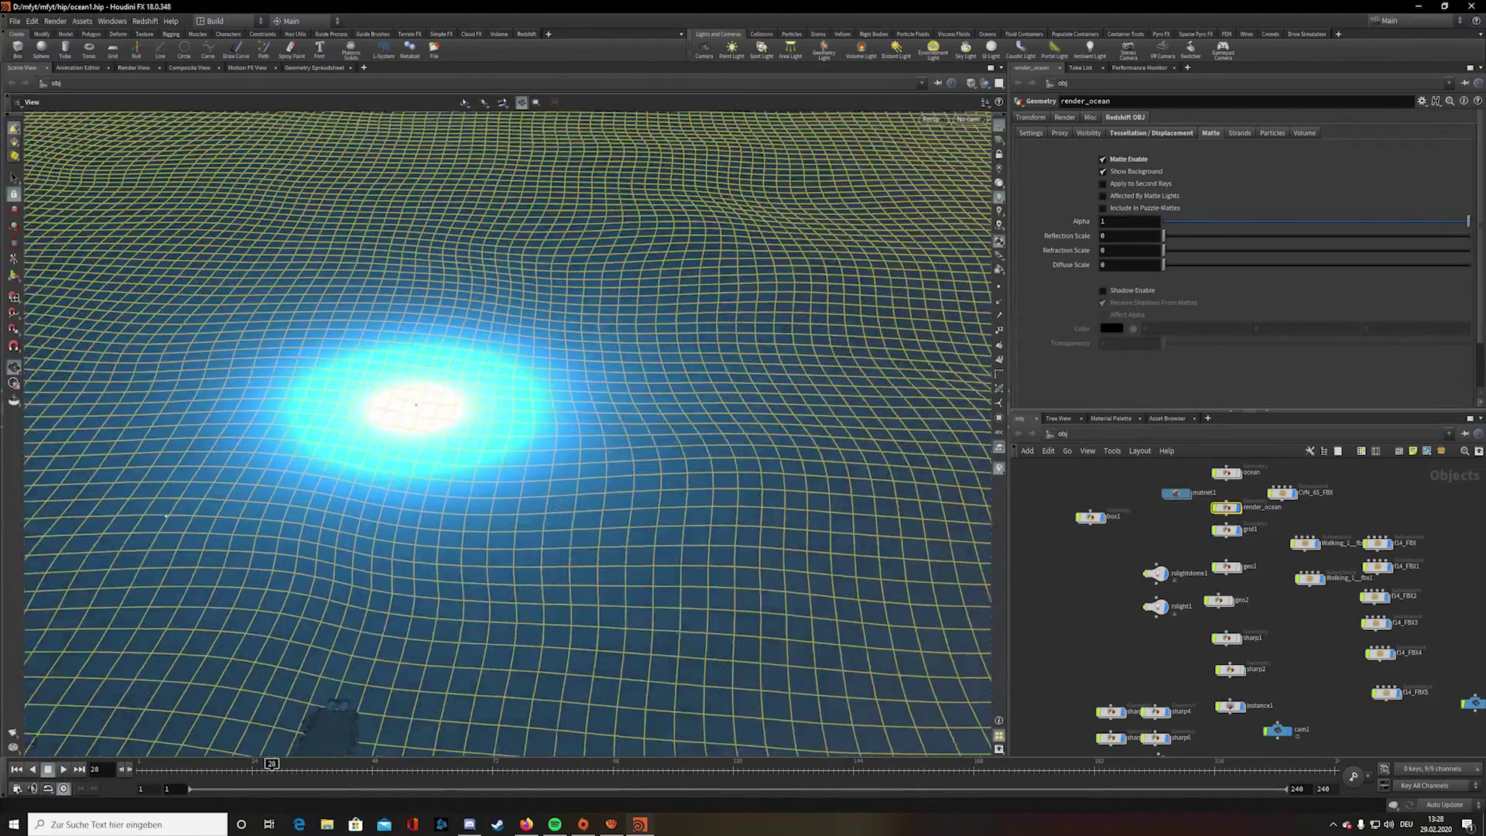
scroll(416, 404, down, 10)
scroll(581, 433, down, 3)
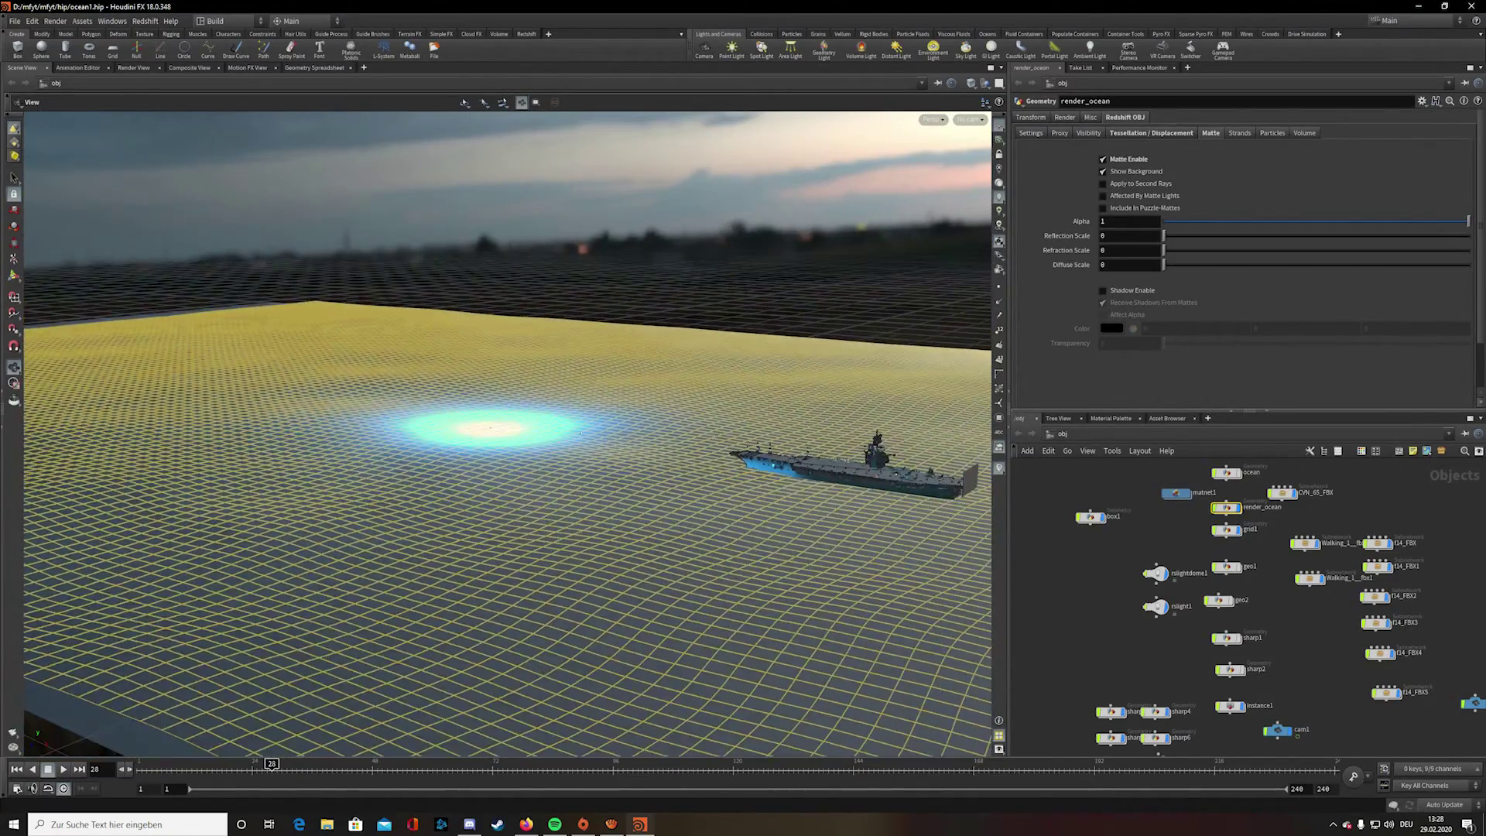
scroll(508, 433, down, 2)
drag(508, 433, 348, 430)
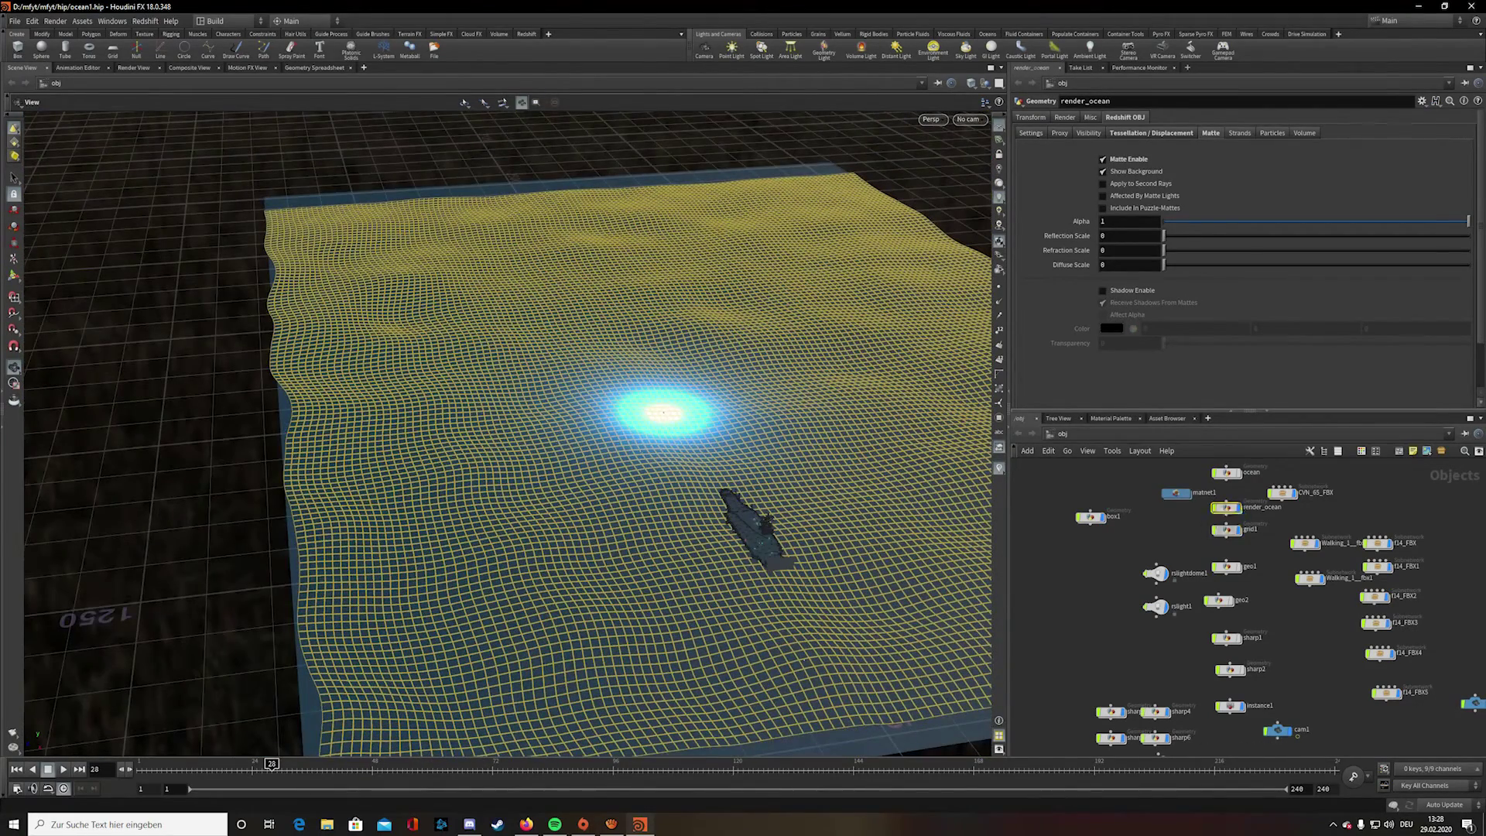
- Select the grid1 object and examine its plane in relation to the ocean surface from the side and above
click(1226, 530)
drag(541, 433, 551, 307)
right_drag(551, 306, 588, 333)
middle_drag(588, 332, 553, 299)
right_drag(553, 299, 577, 314)
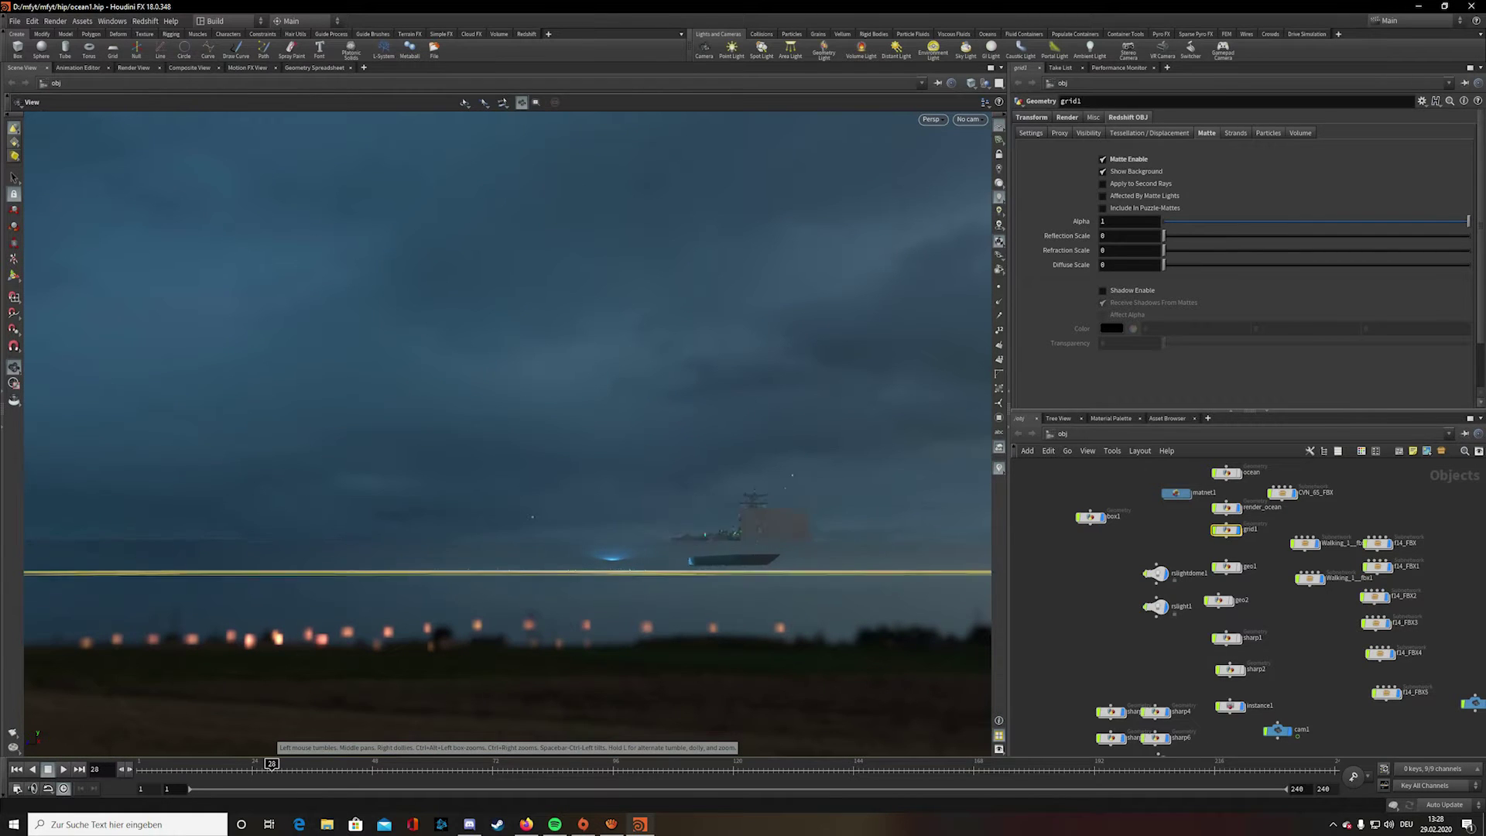
drag(577, 313, 569, 430)
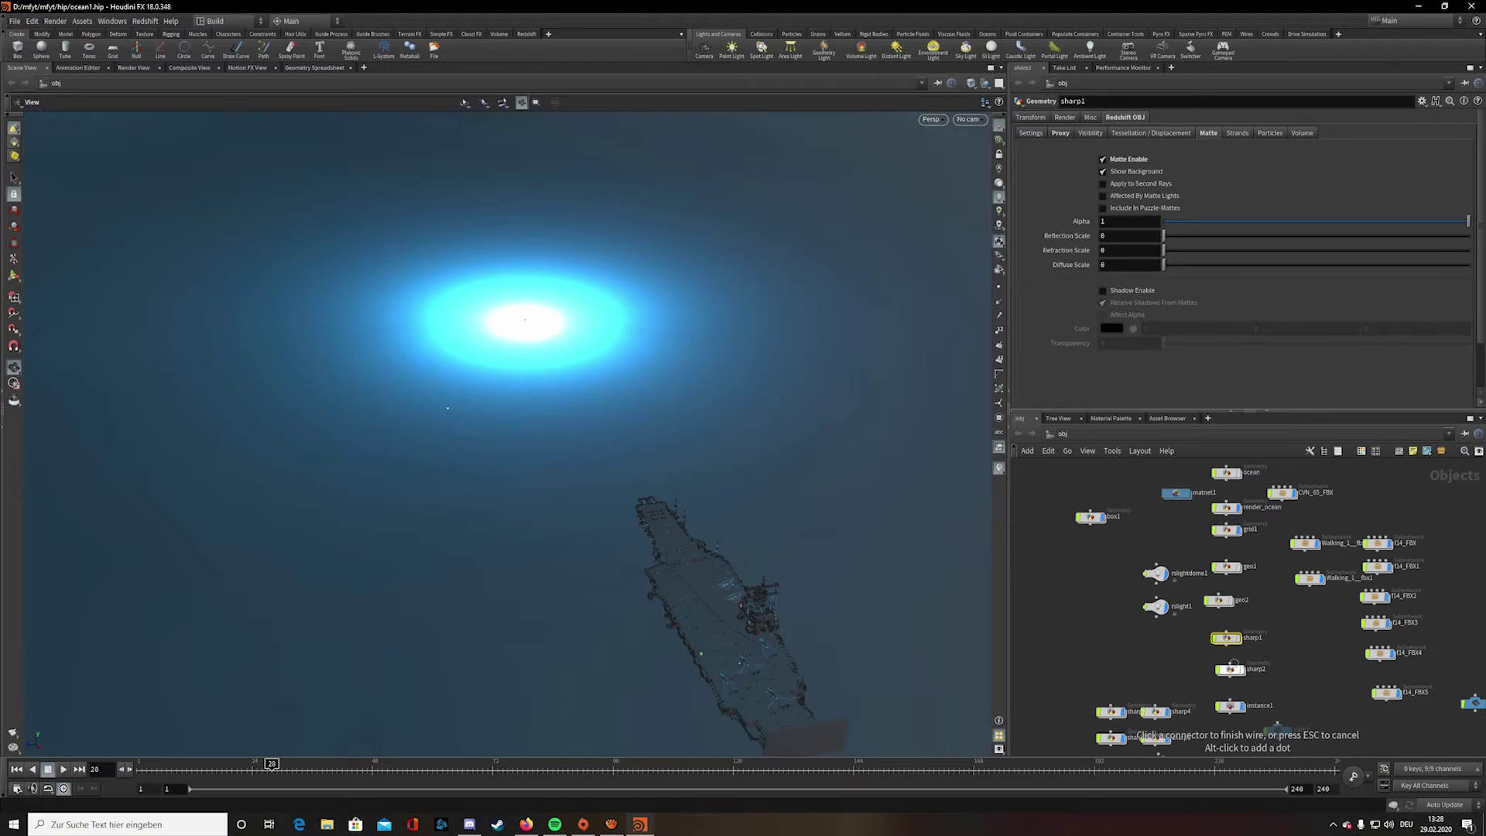
- Disable Matte Enable on sharp1, sharp2 and instance1, and select the four objects sharp3 to sharp6
drag(1199, 623, 1258, 716)
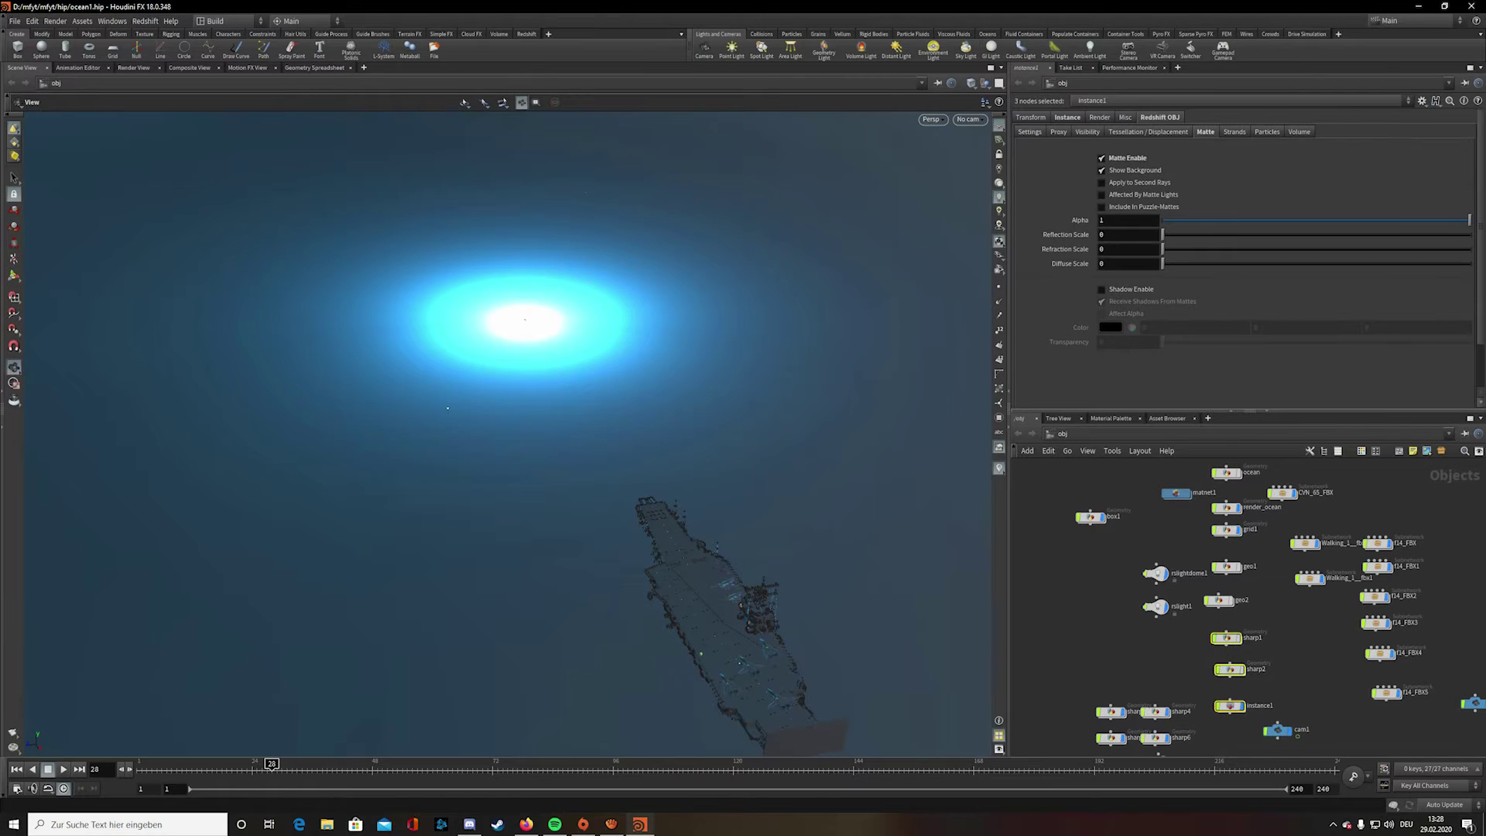
scroll(1085, 537, down, 5)
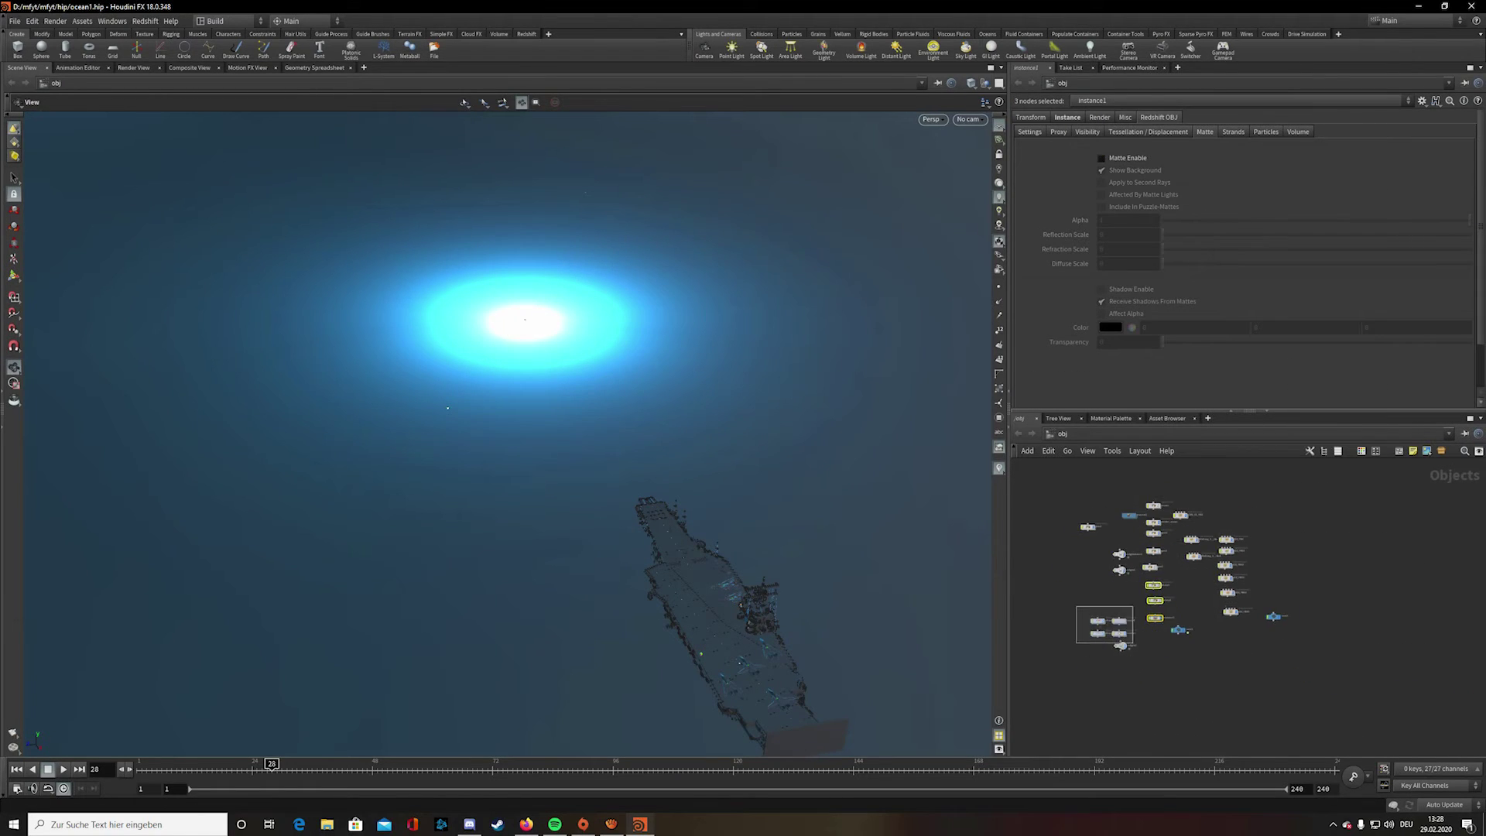
drag(1130, 635, 1130, 635)
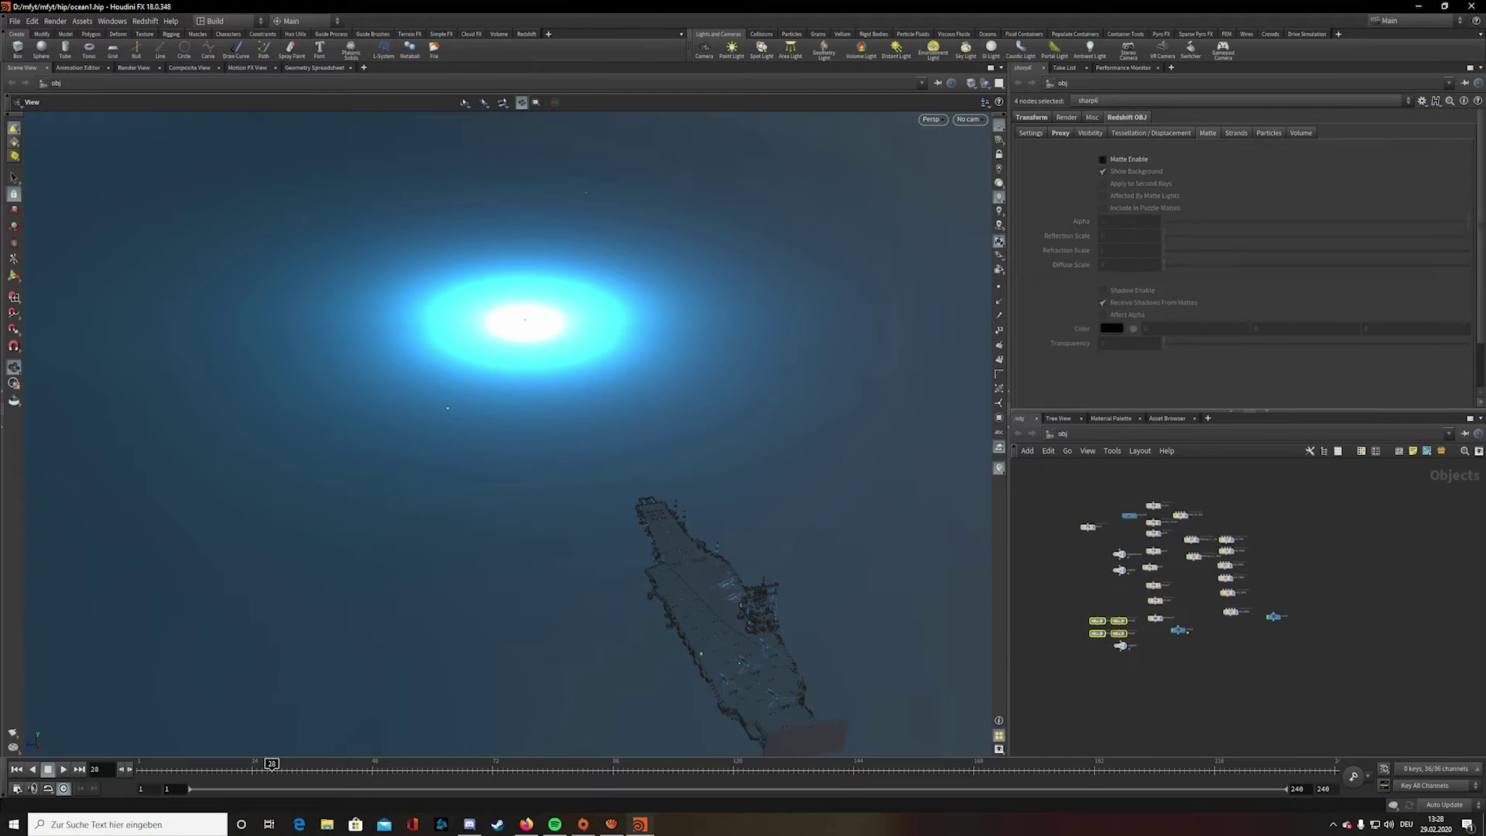
scroll(1116, 543, up, 5)
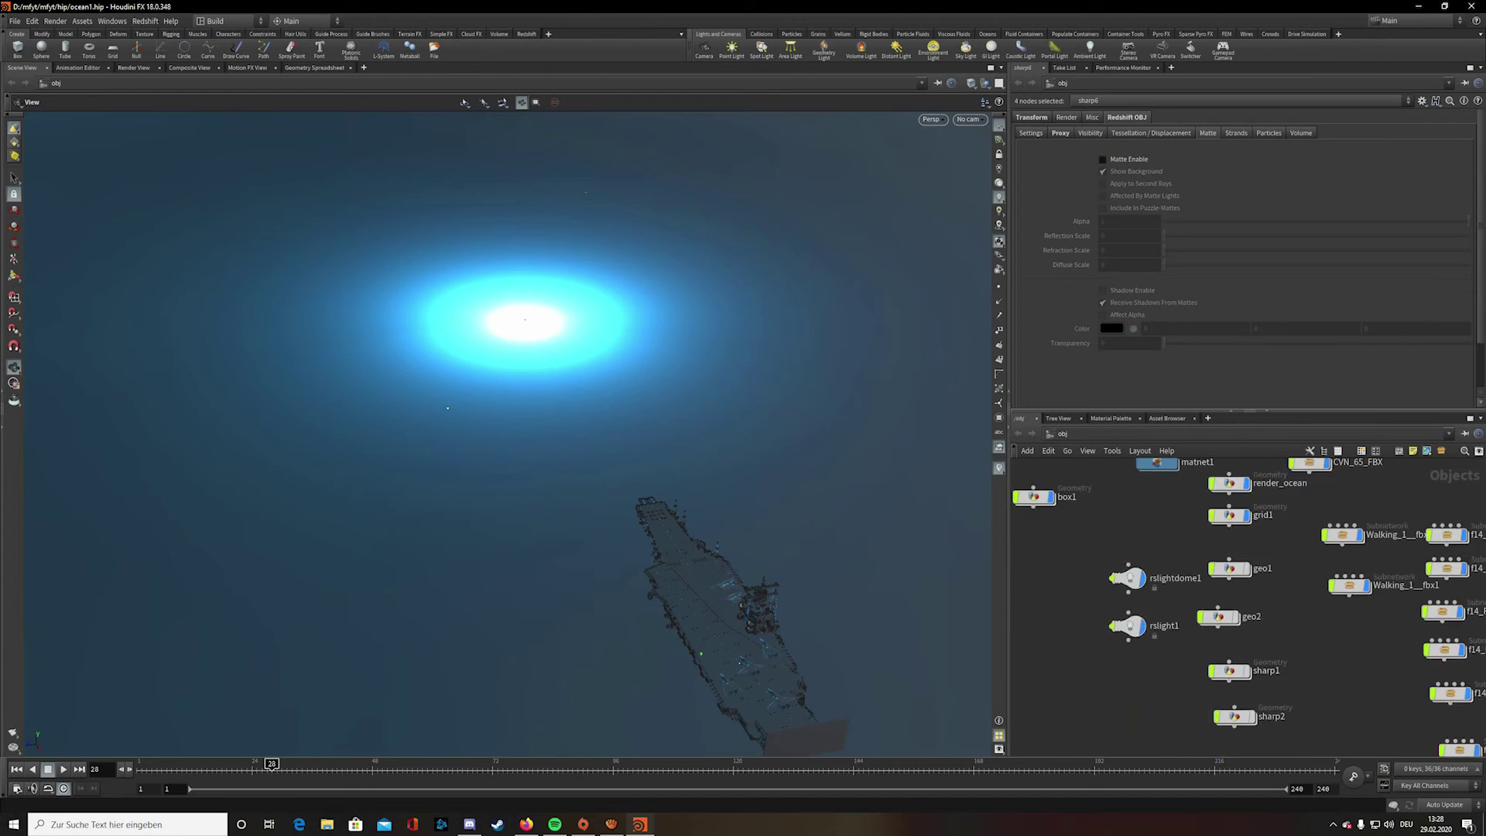
- Display object_merge1 instead of box1 inside the sharp1 and sharp2 objects, and return to the object level
double_click(1130, 577)
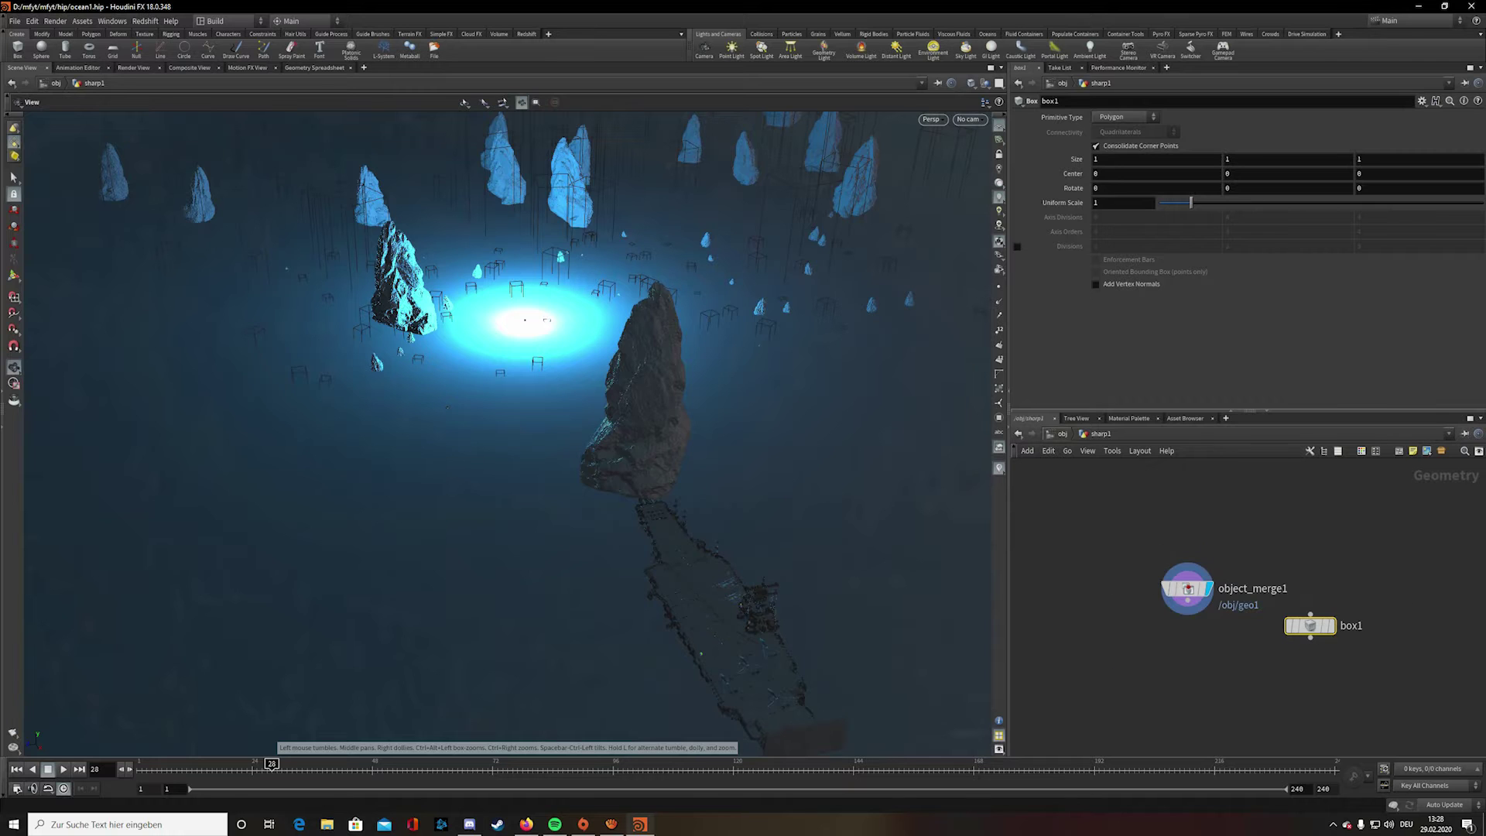
key(u)
double_click(1136, 623)
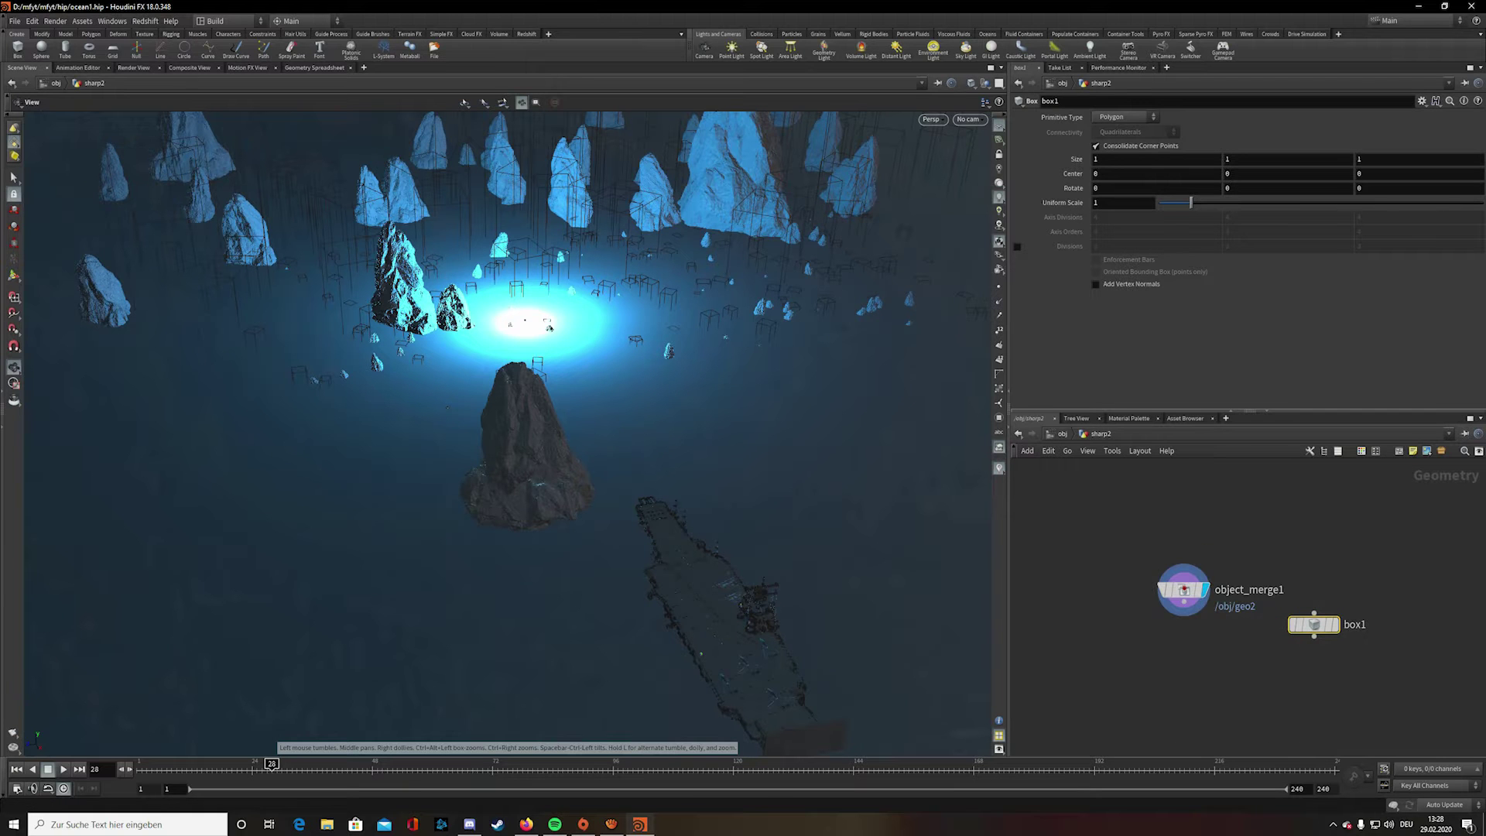
drag(549, 327, 844, 451)
click(1061, 434)
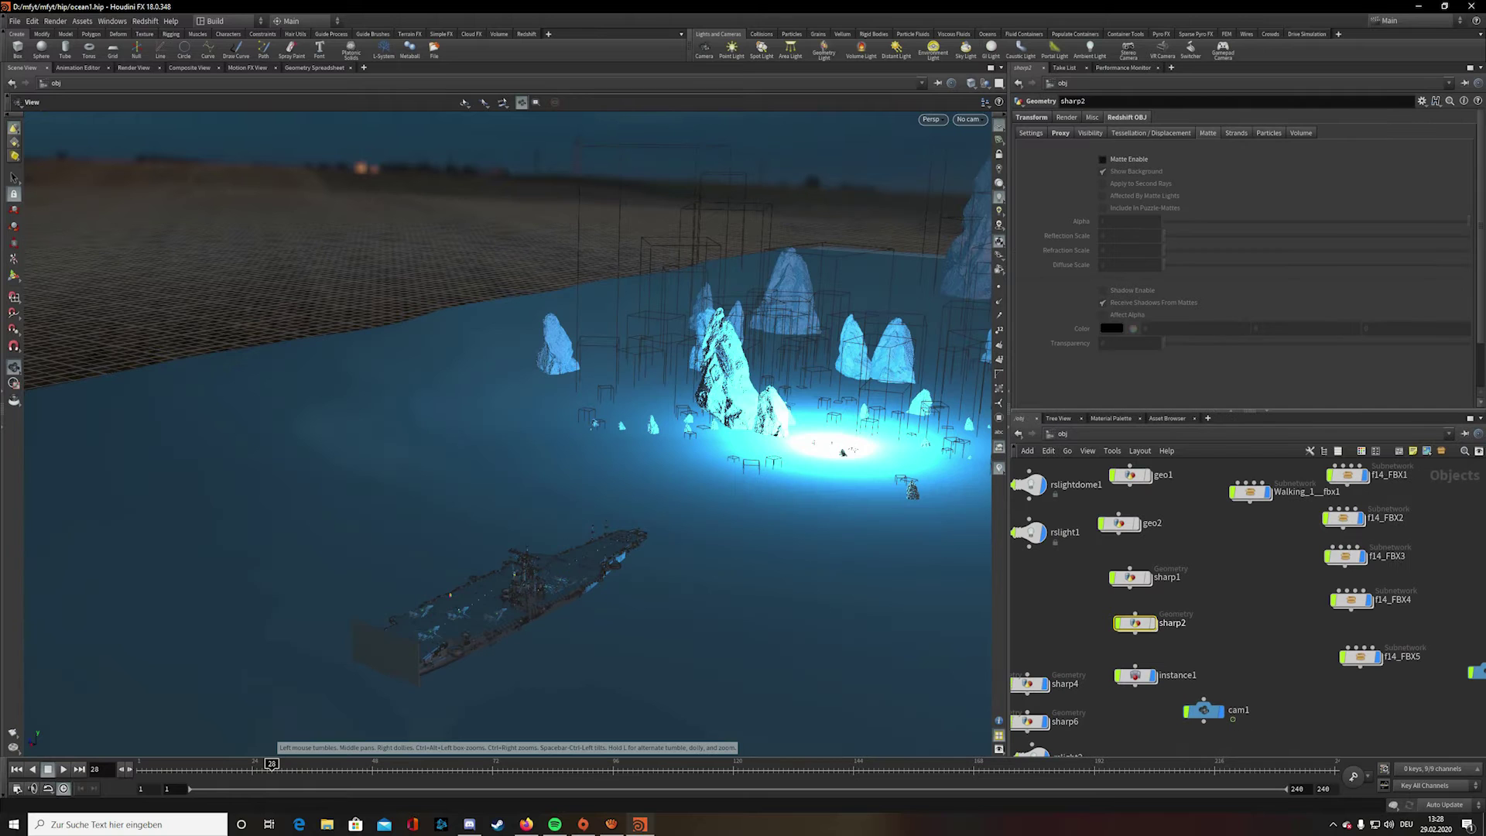
- Display object_merge1 instead of box1 inside the sharp3 and sharp4 objects
drag(588, 433, 805, 448)
scroll(1045, 598, down, 2)
middle_drag(1045, 599, 1132, 563)
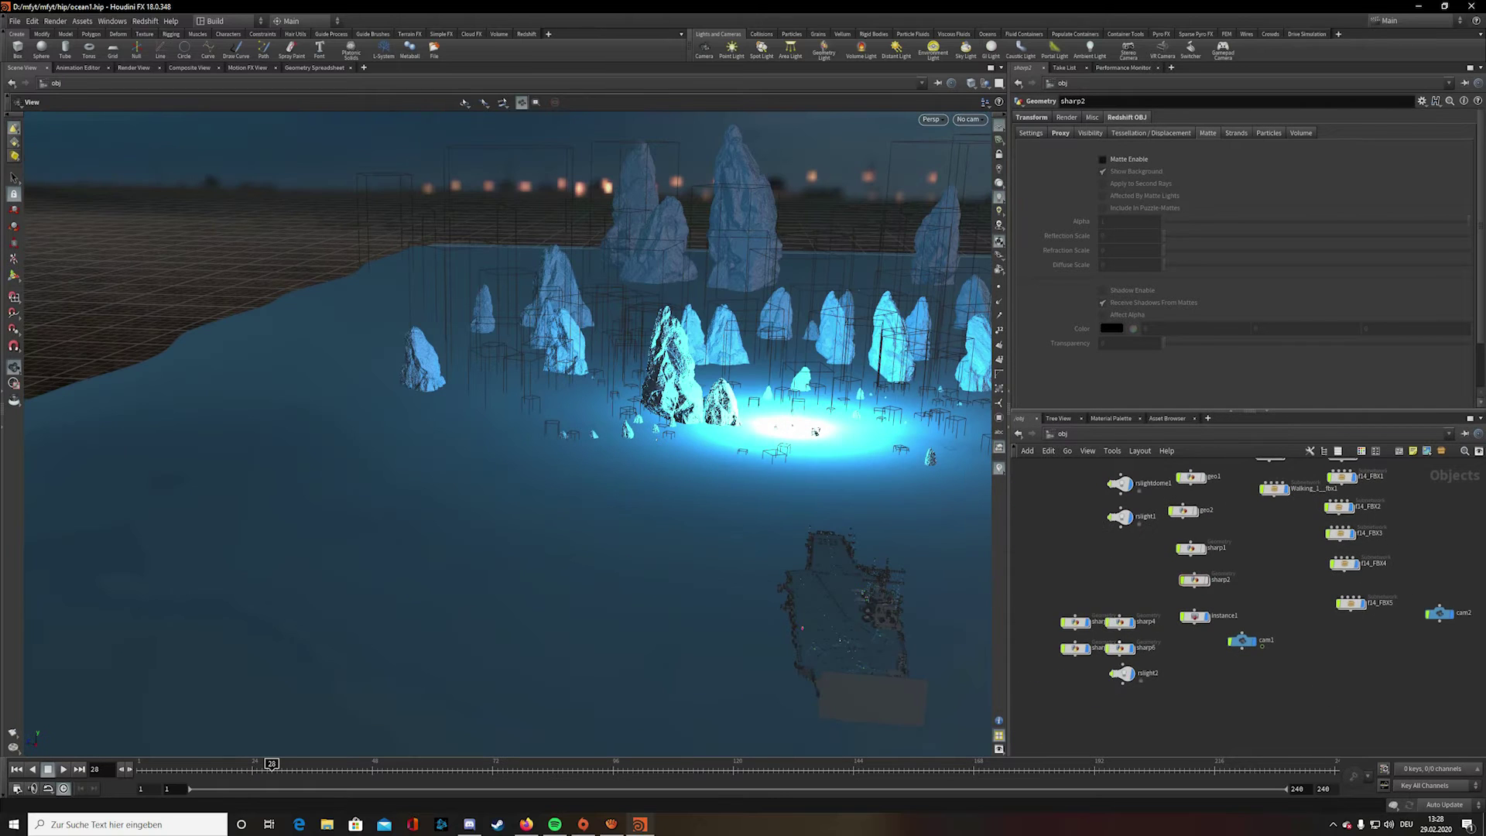
double_click(1075, 622)
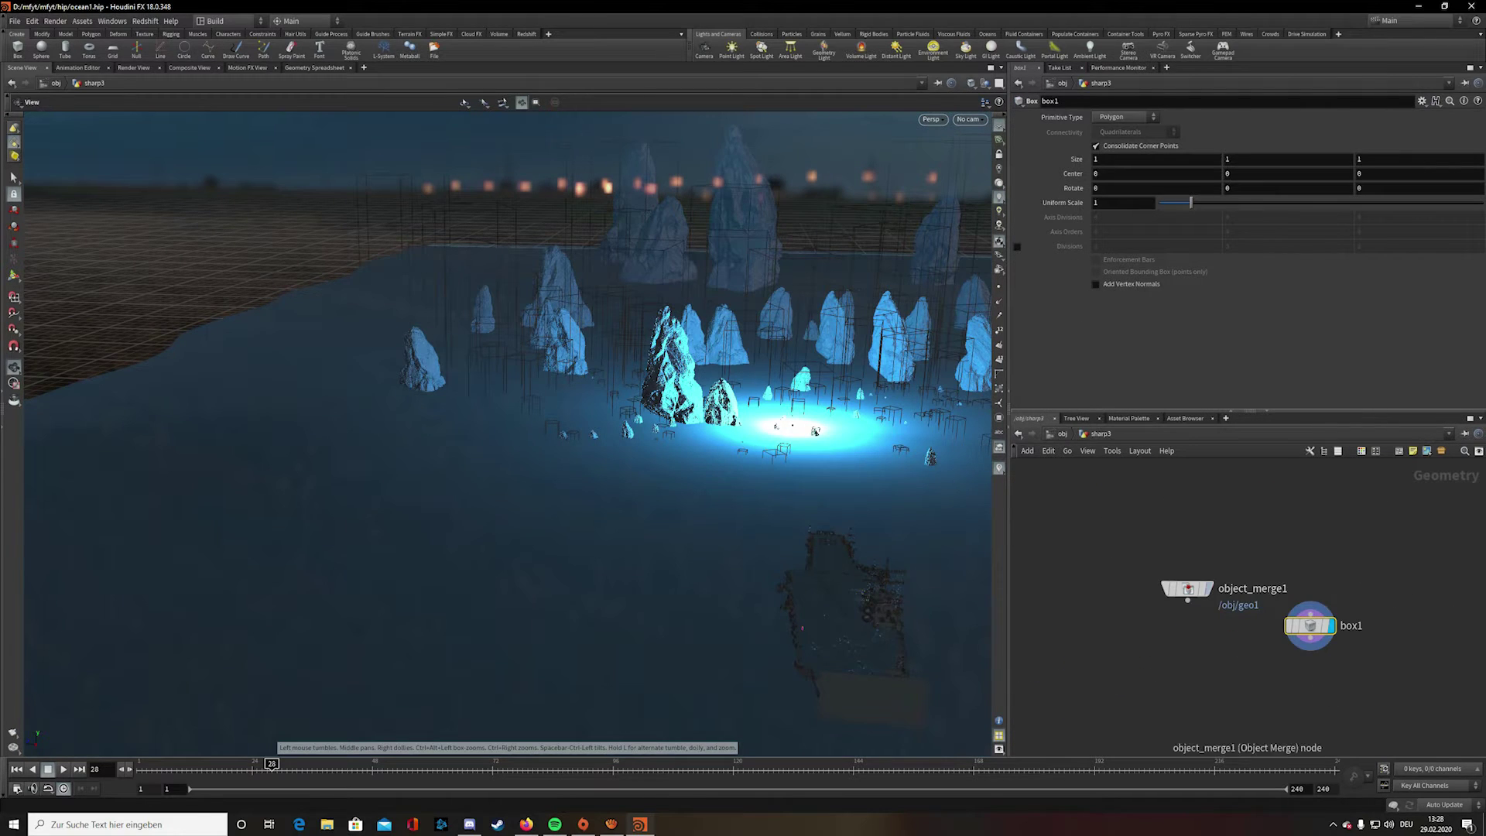
key(u)
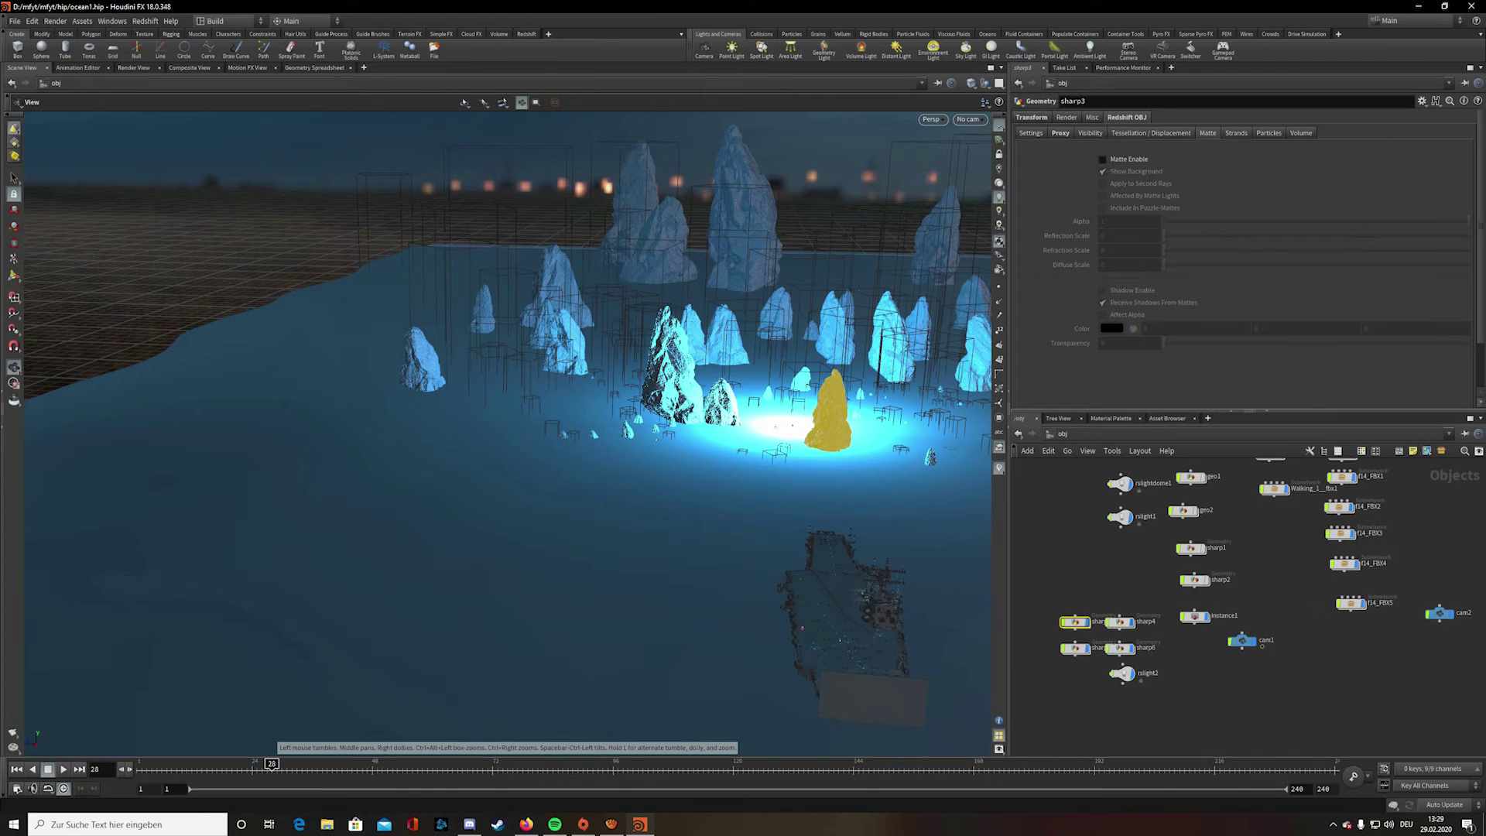
double_click(1120, 622)
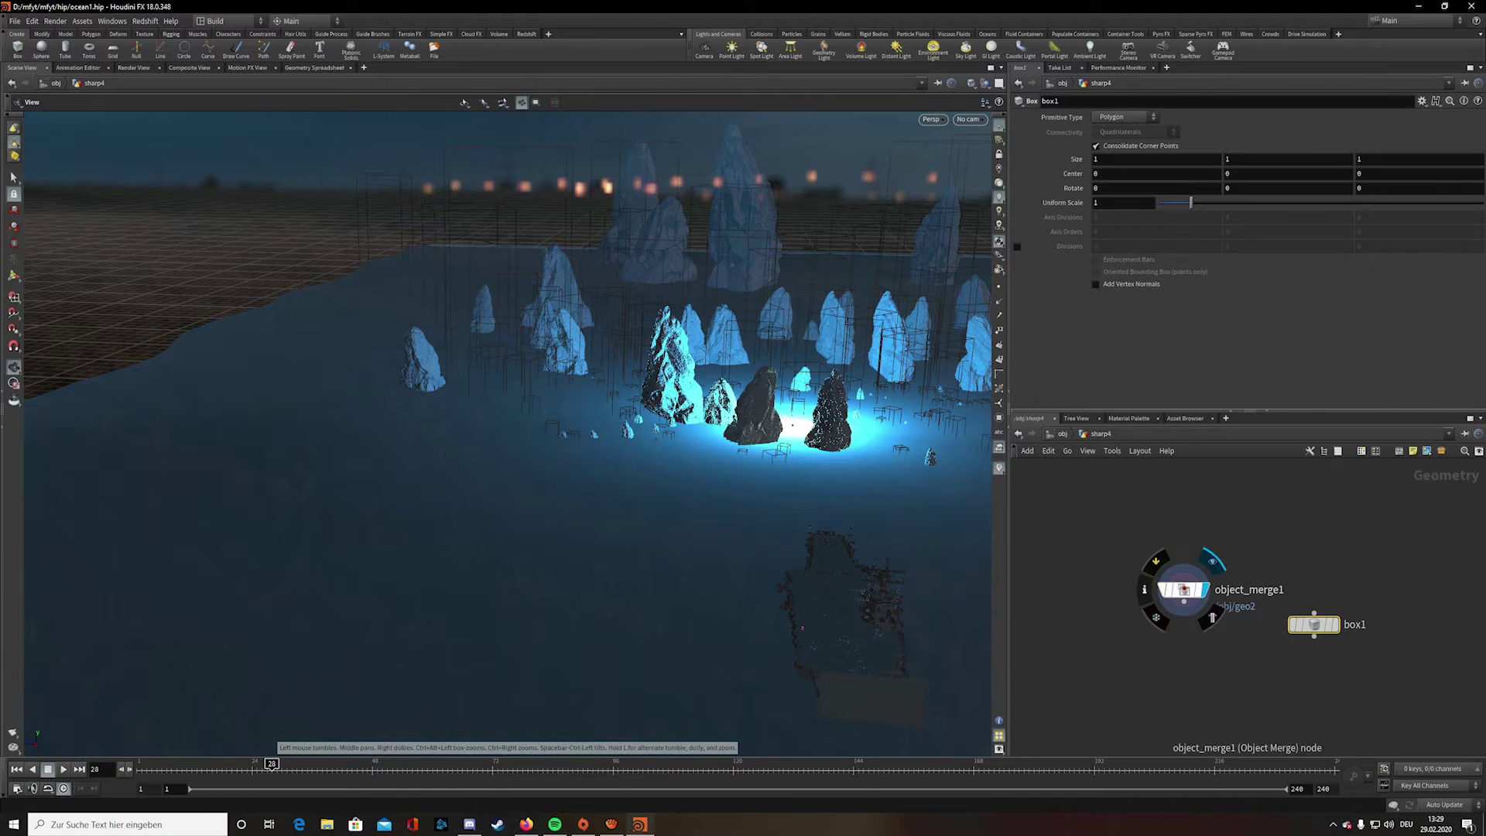
key(u)
- Display object_merge1 instead of box1 inside the sharp5 and sharp6 objects
double_click(1075, 648)
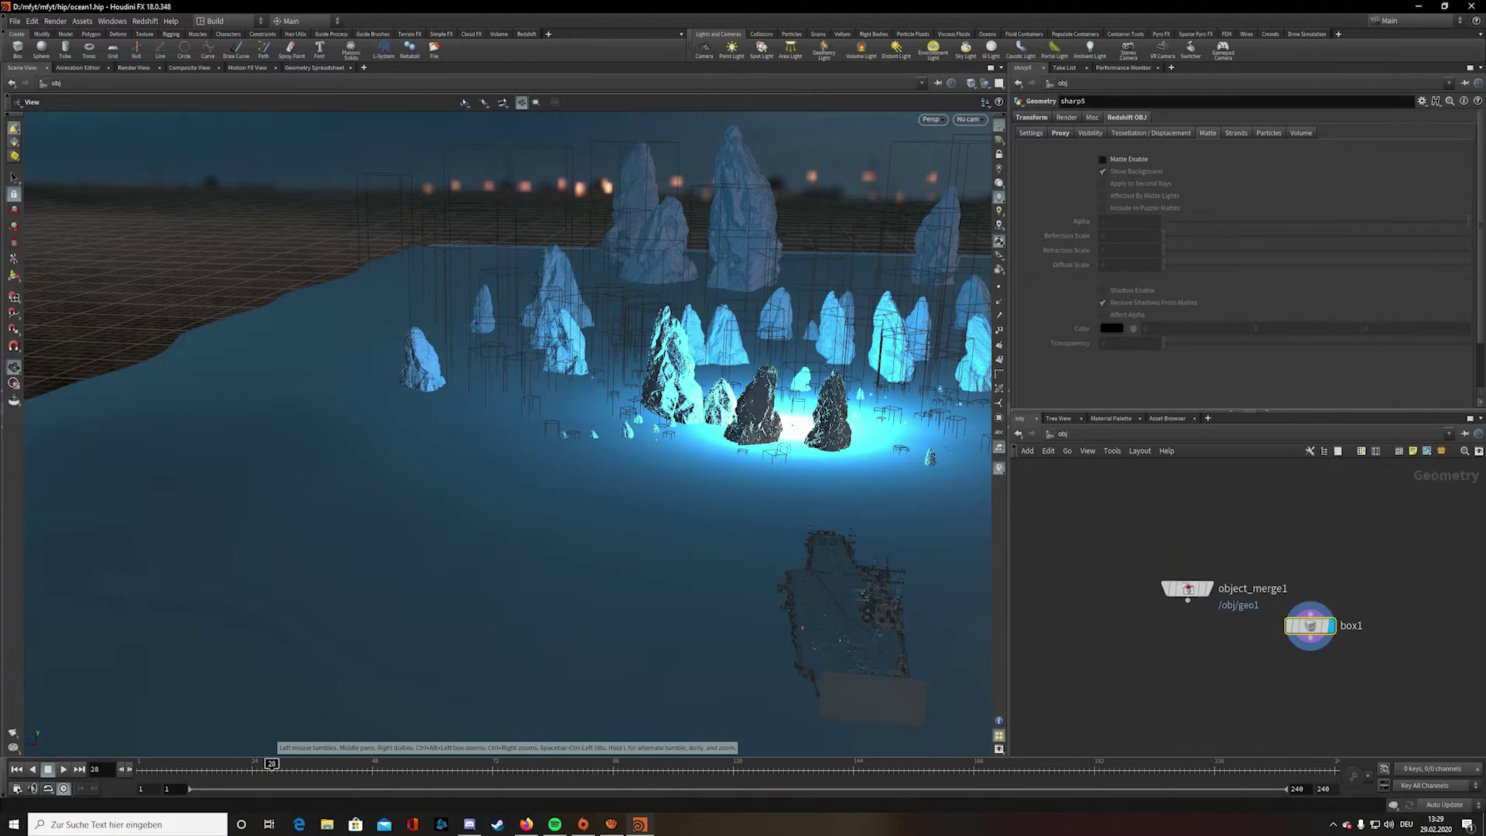
key(u)
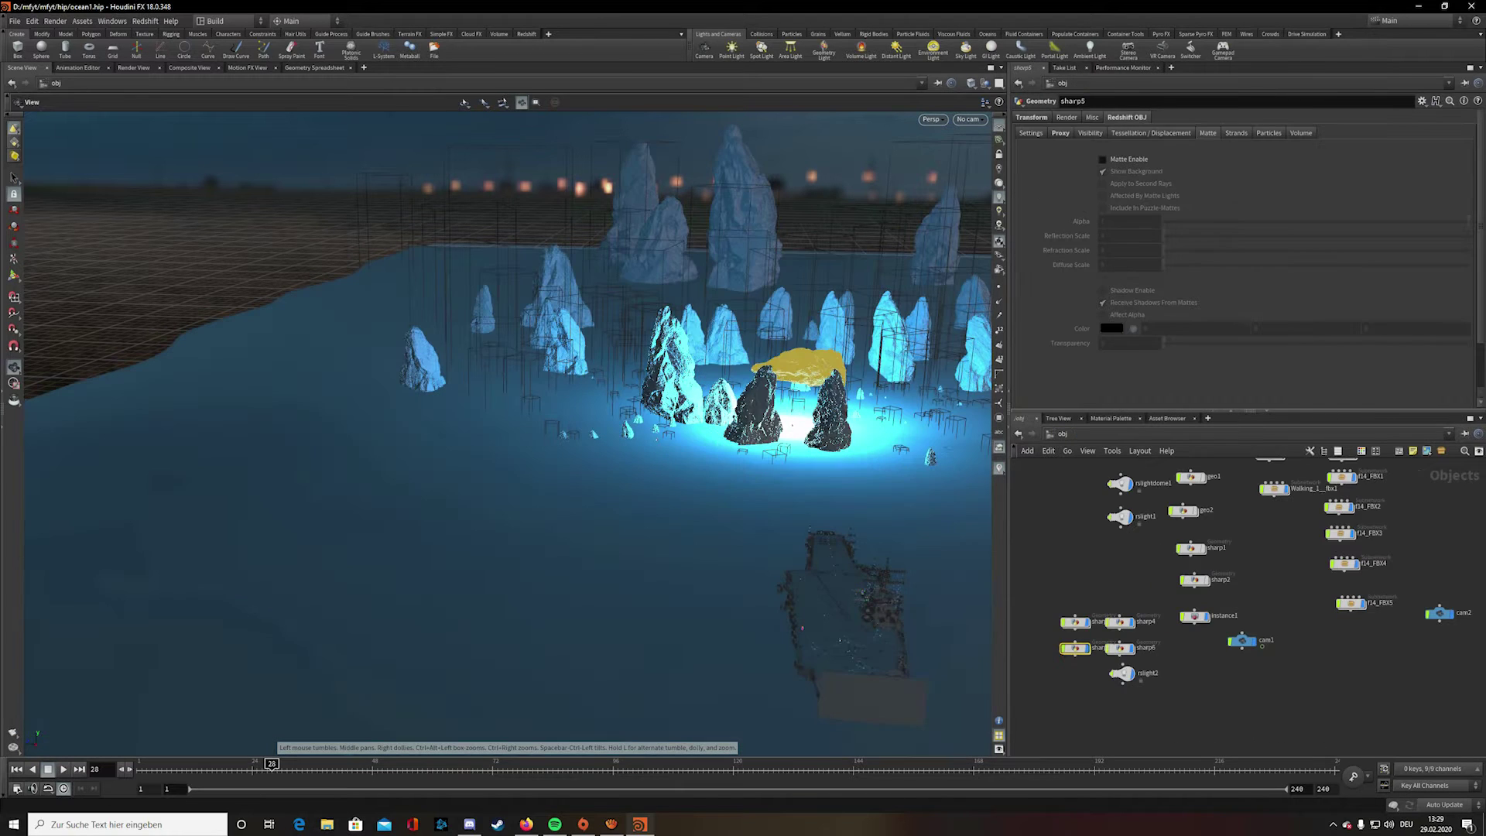
double_click(1120, 648)
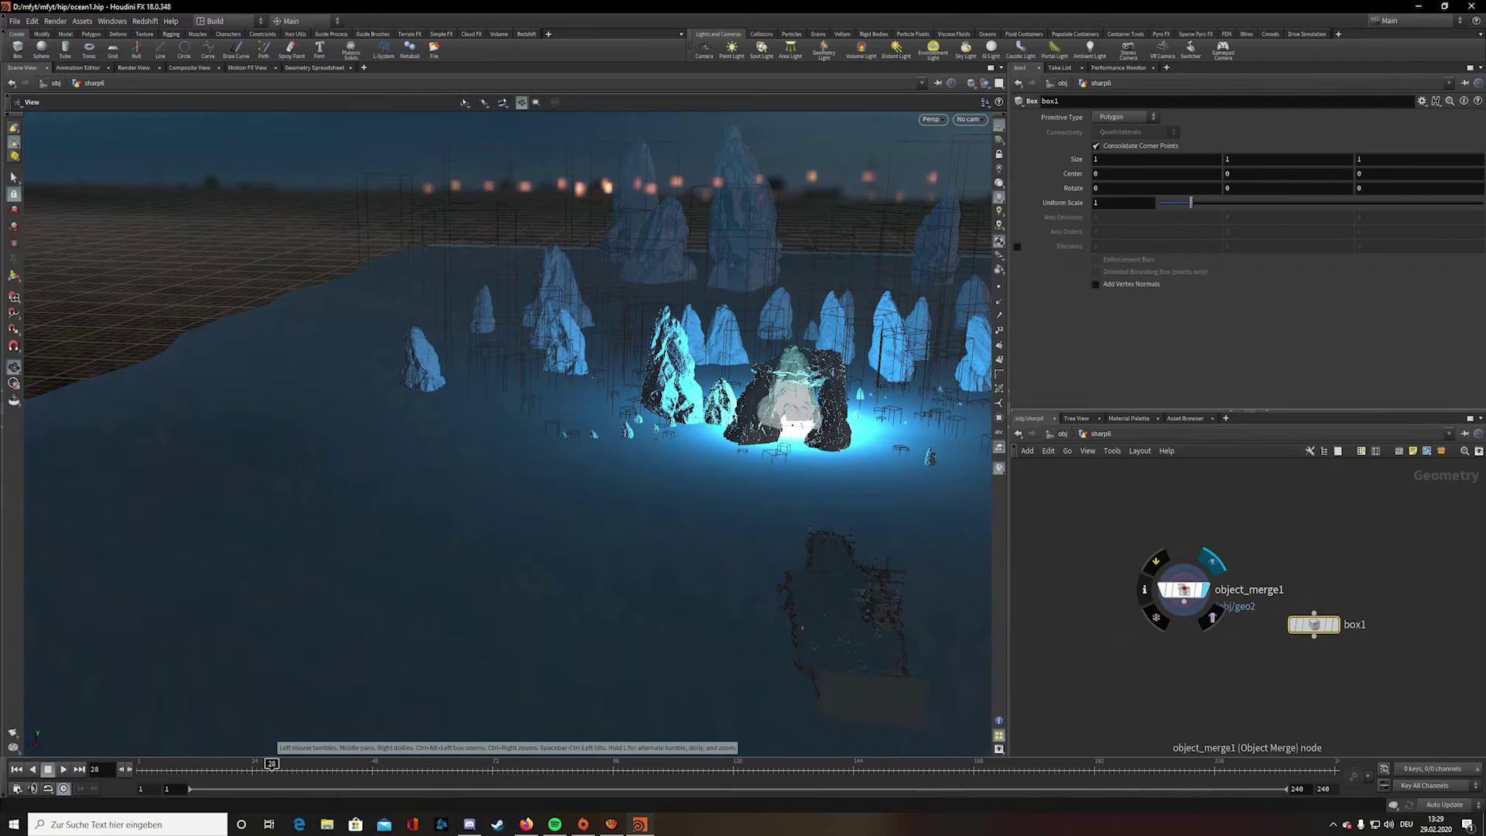
key(u)
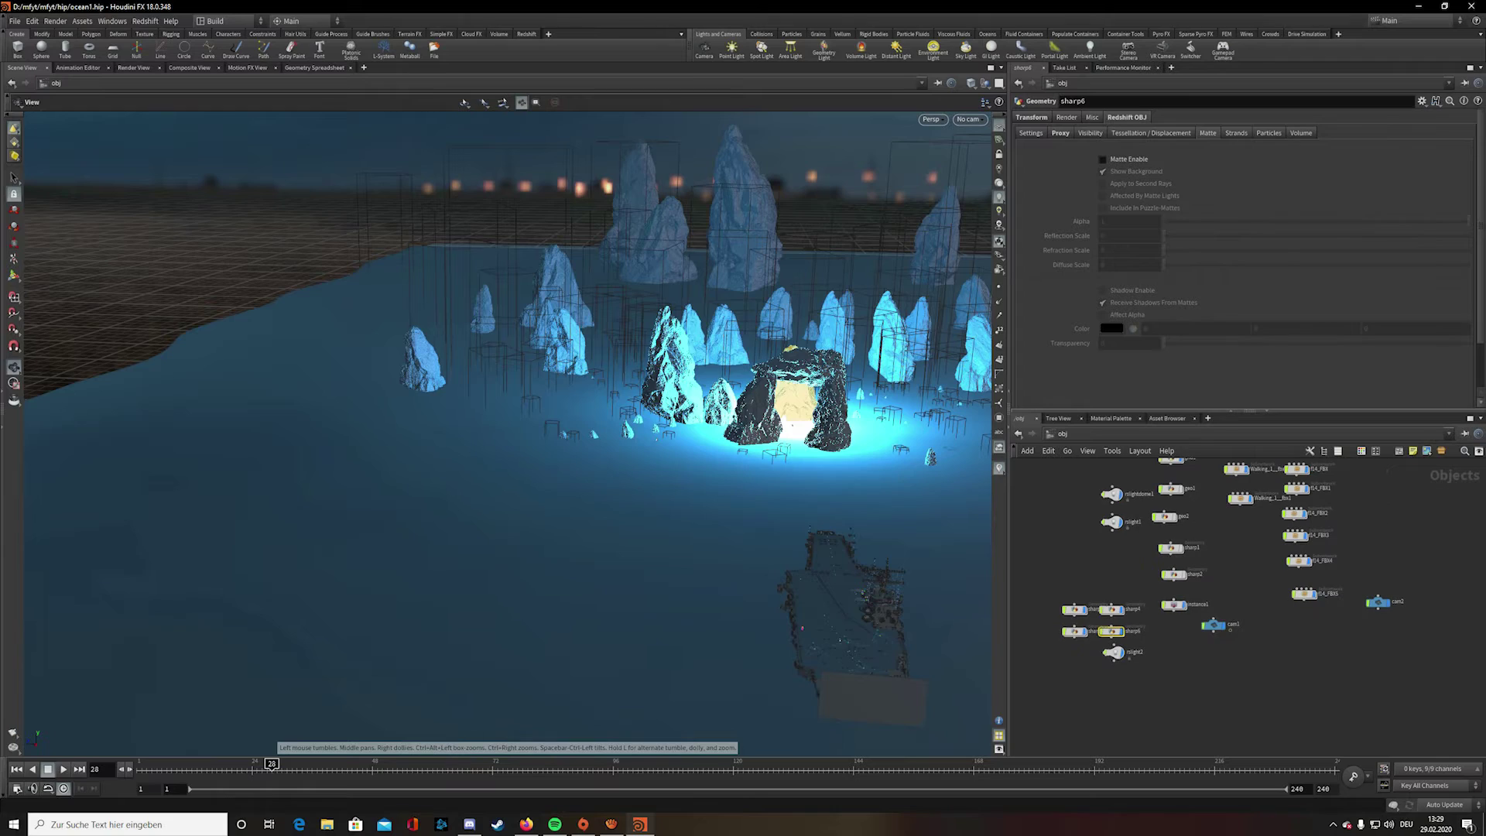
- Open the instance1 object and examine its three scatter branches merging into the filecache1 node
drag(805, 410, 580, 433)
scroll(619, 433, down, 3)
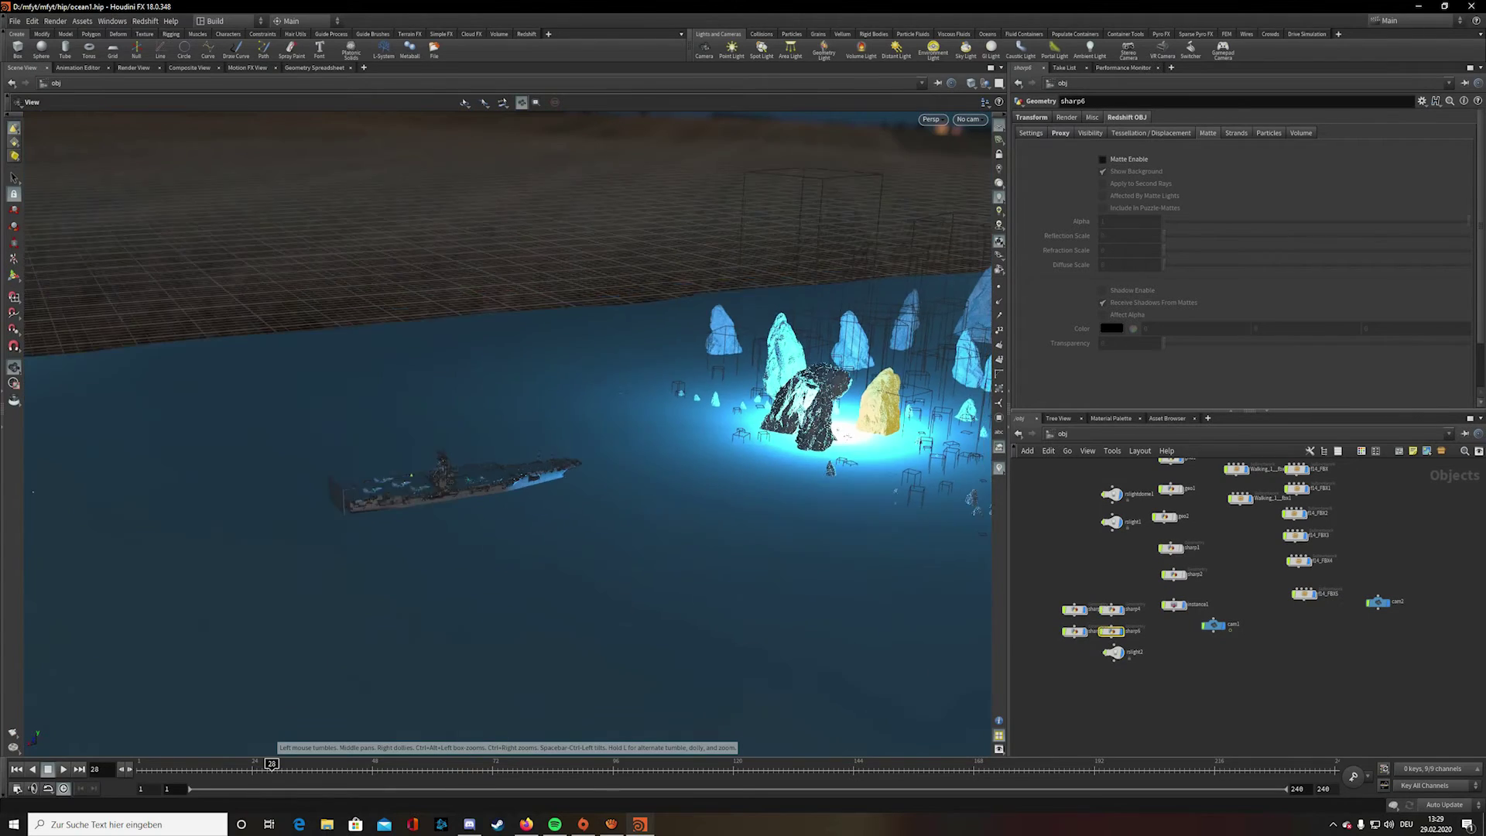
middle_drag(696, 422, 275, 464)
scroll(507, 433, down, 3)
drag(433, 464, 712, 387)
double_click(1173, 606)
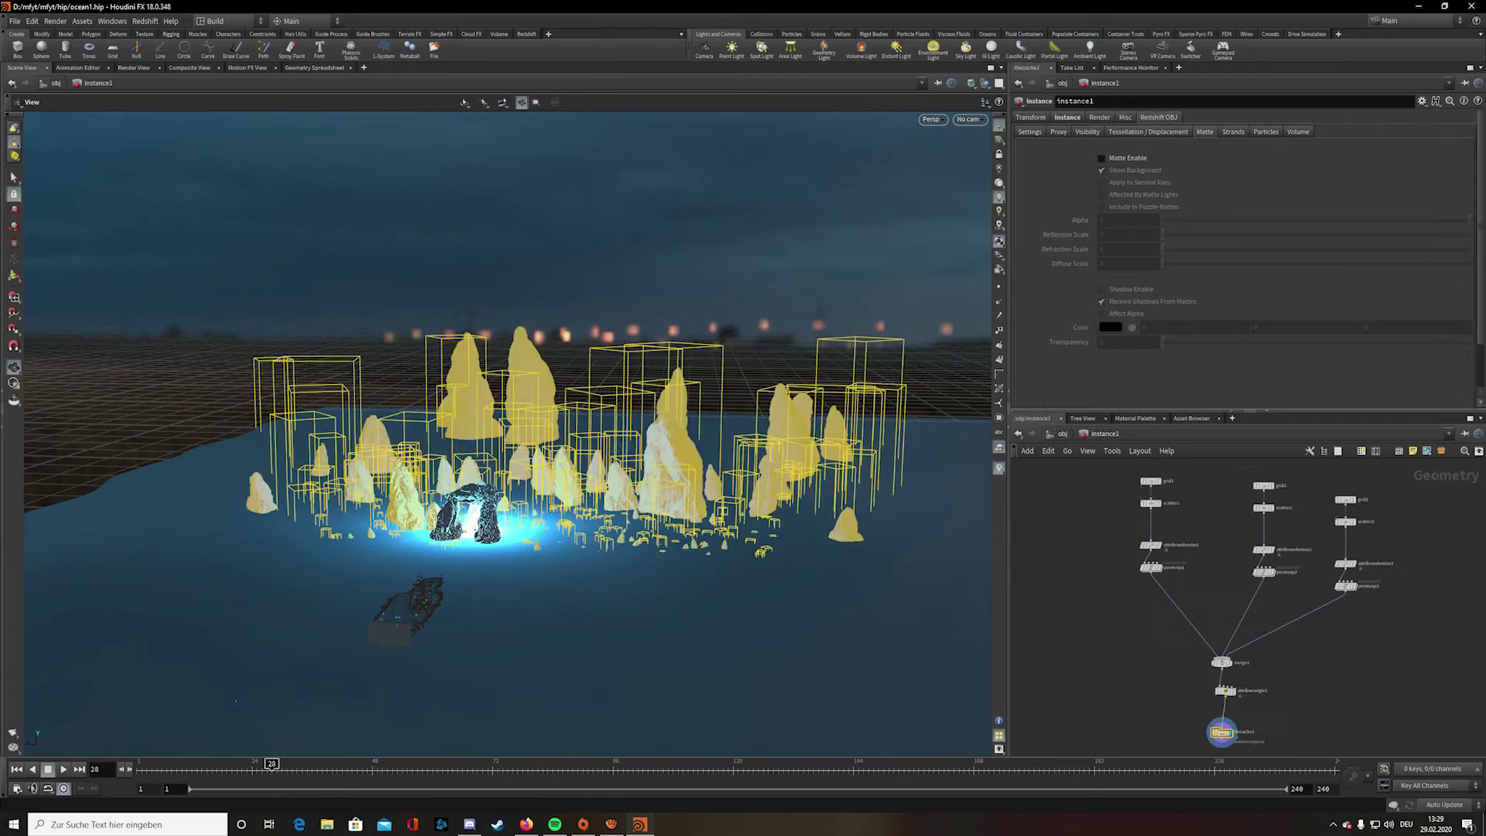
scroll(1282, 533, up, 4)
middle_drag(1281, 533, 1355, 524)
key(h)
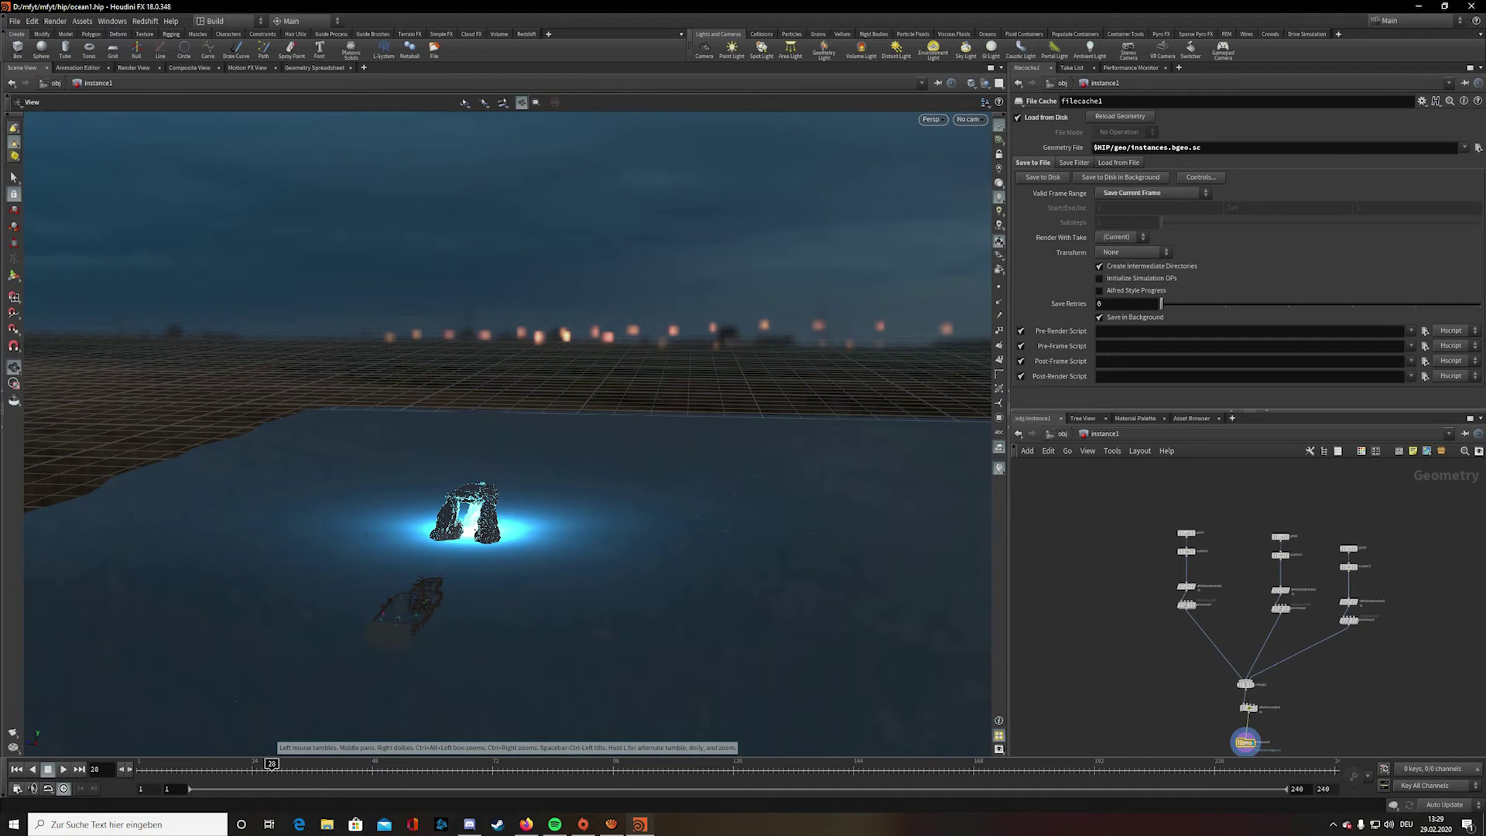
drag(557, 387, 898, 418)
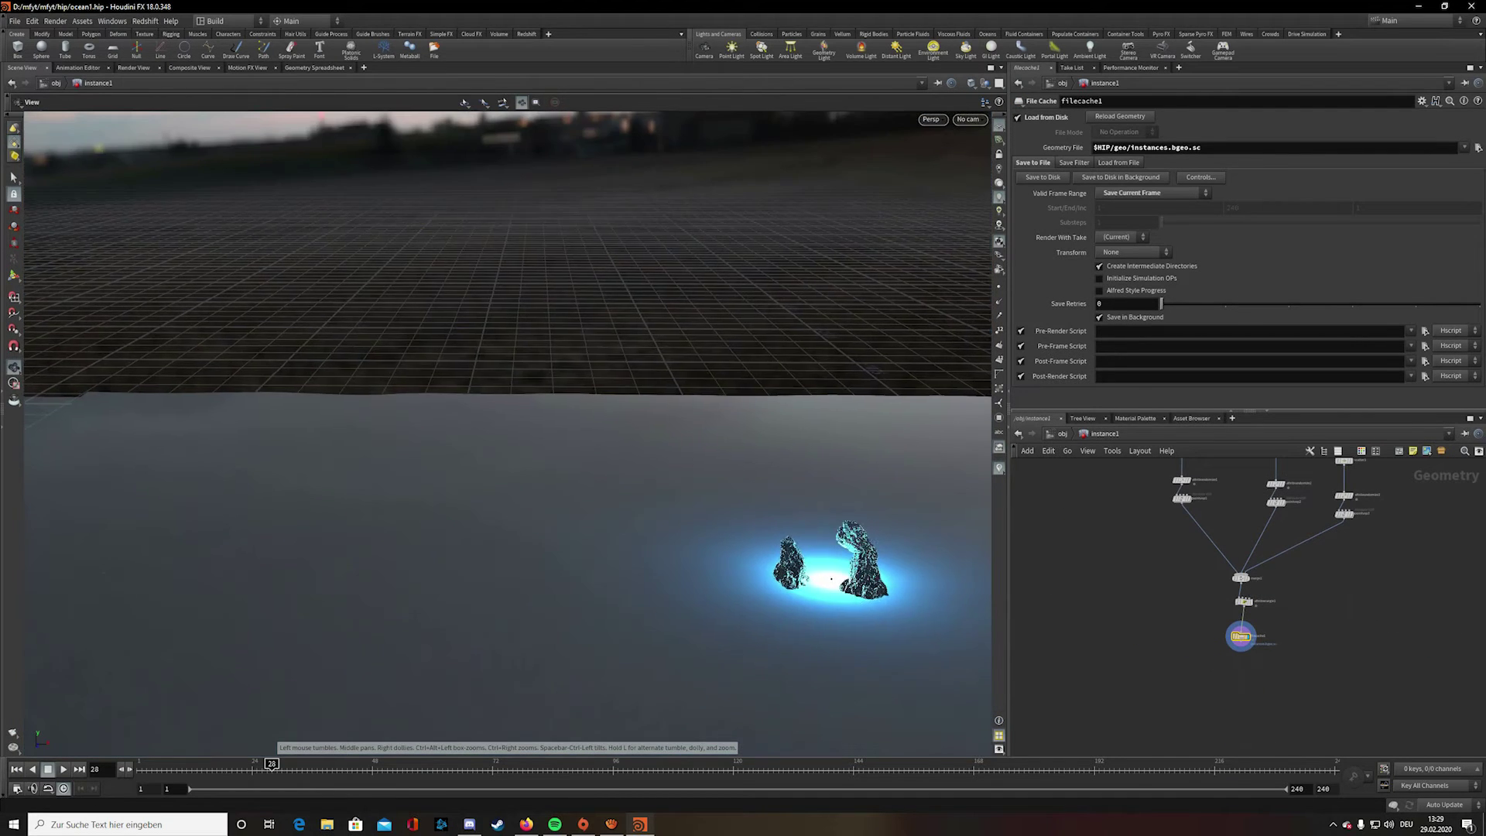
- Leave the instance1 object and examine the instanced rocks among the other objects at the object level
middle_drag(944, 379, 726, 356)
scroll(1308, 673, up, 1)
middle_drag(1308, 674, 1174, 606)
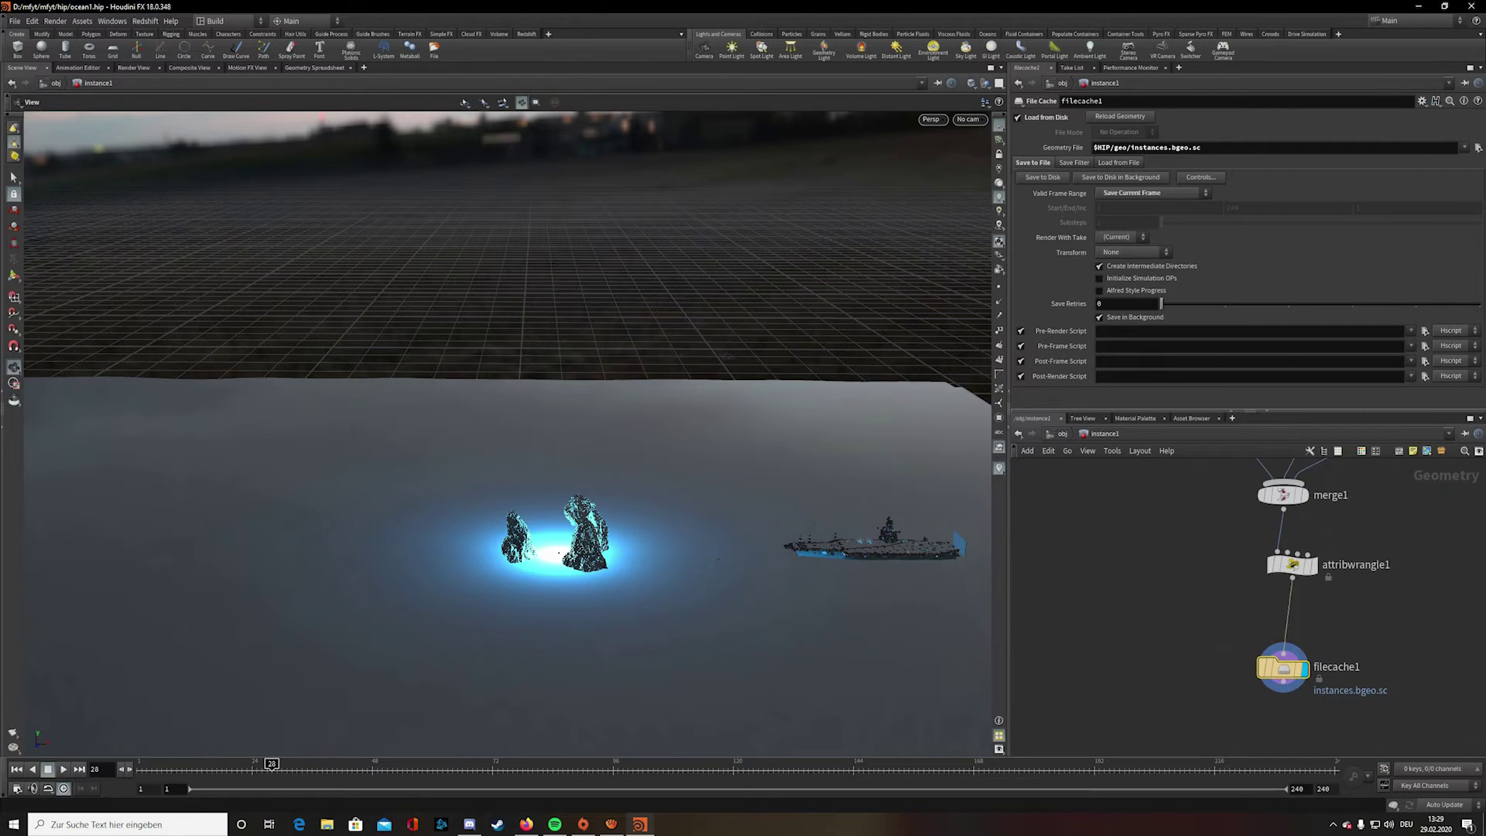
key(u)
scroll(854, 542, down, 3)
middle_drag(1207, 550, 1215, 643)
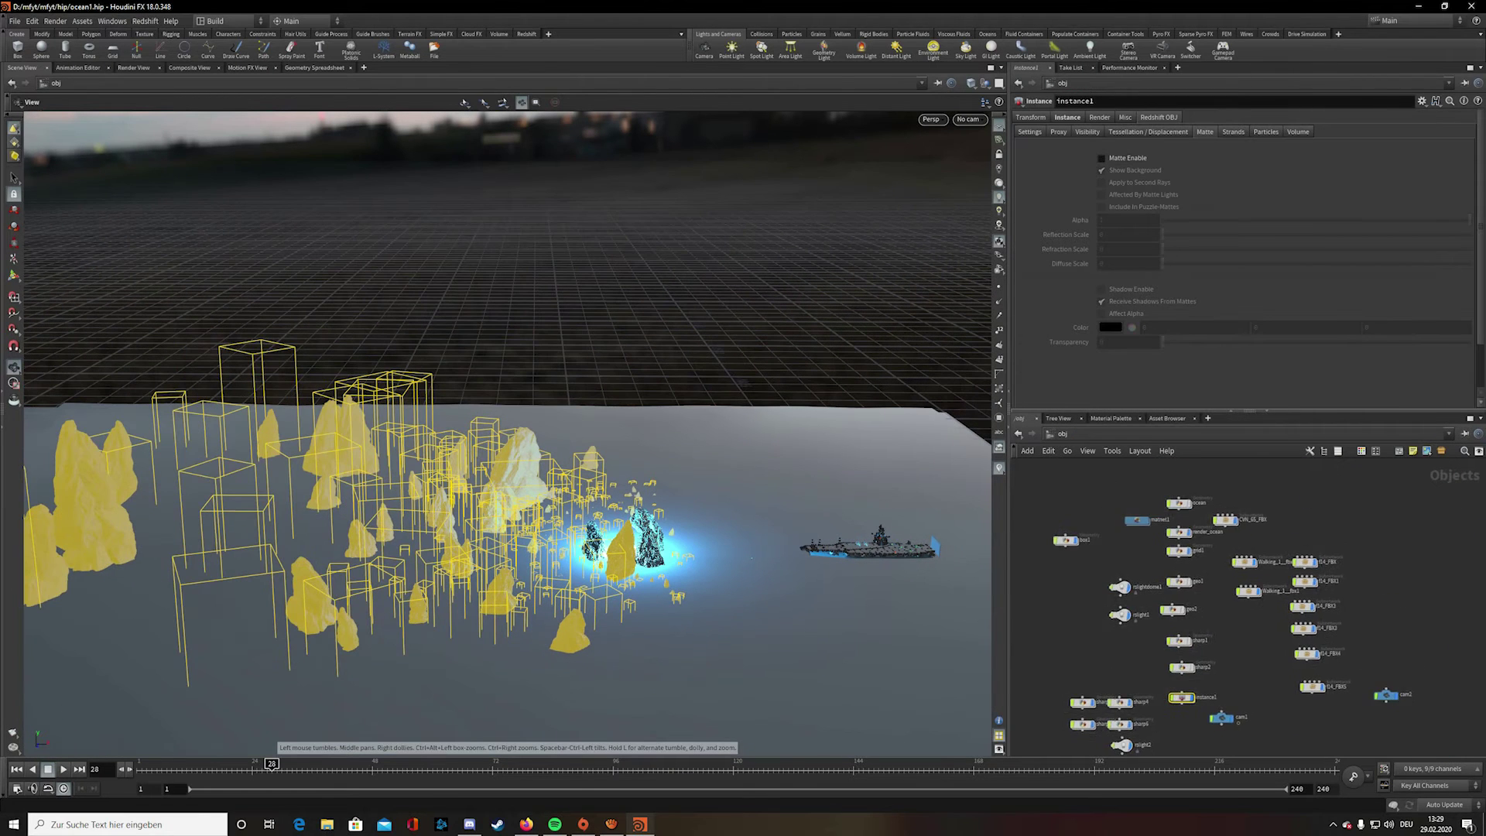
middle_drag(1265, 588, 1184, 603)
- Examine the aircraft carrier up close, along with its position relative to the scattered rocks
scroll(1176, 569, up, 5)
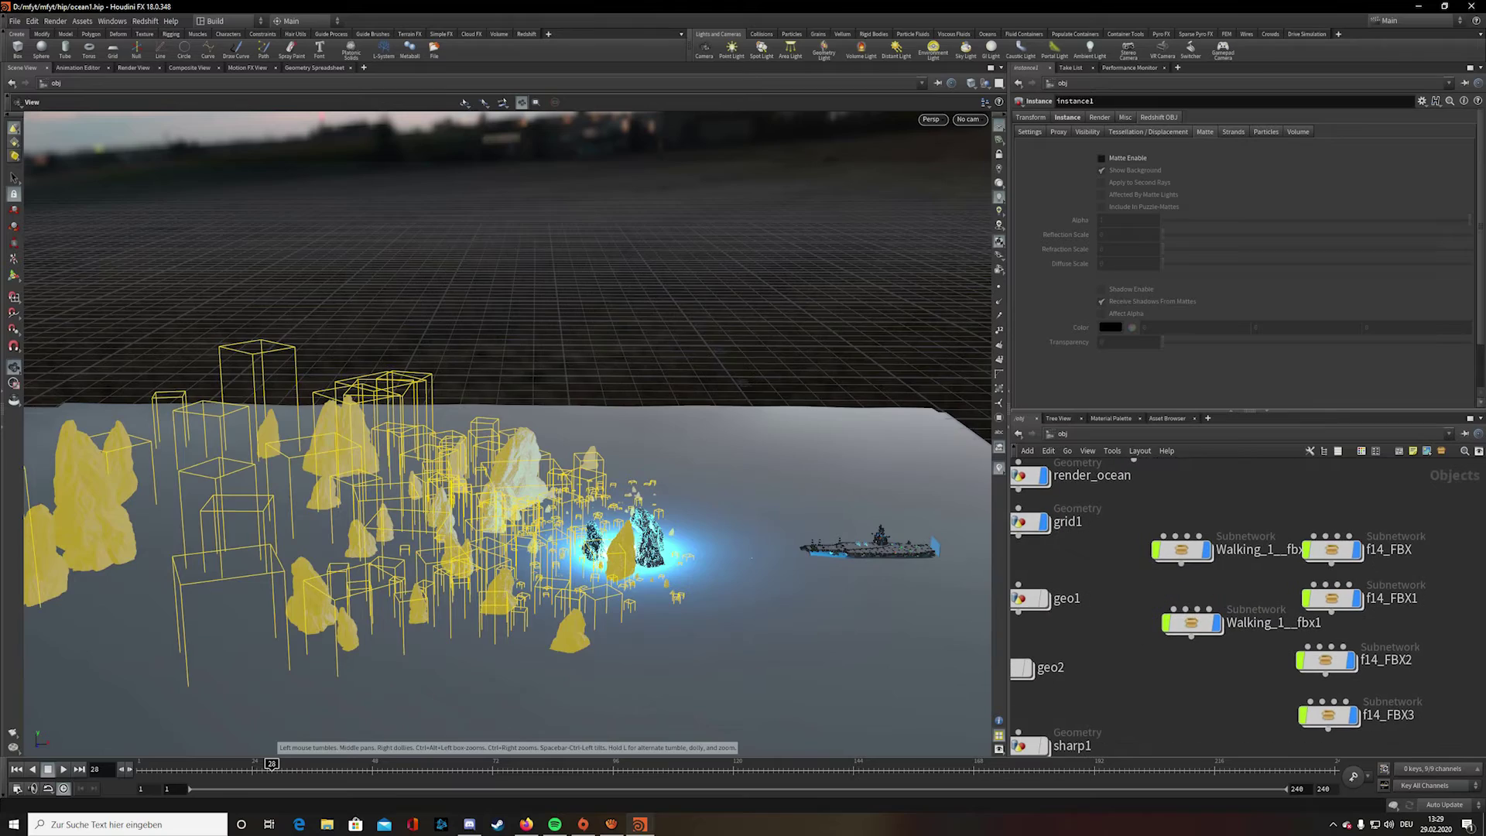
scroll(507, 434, up, 8)
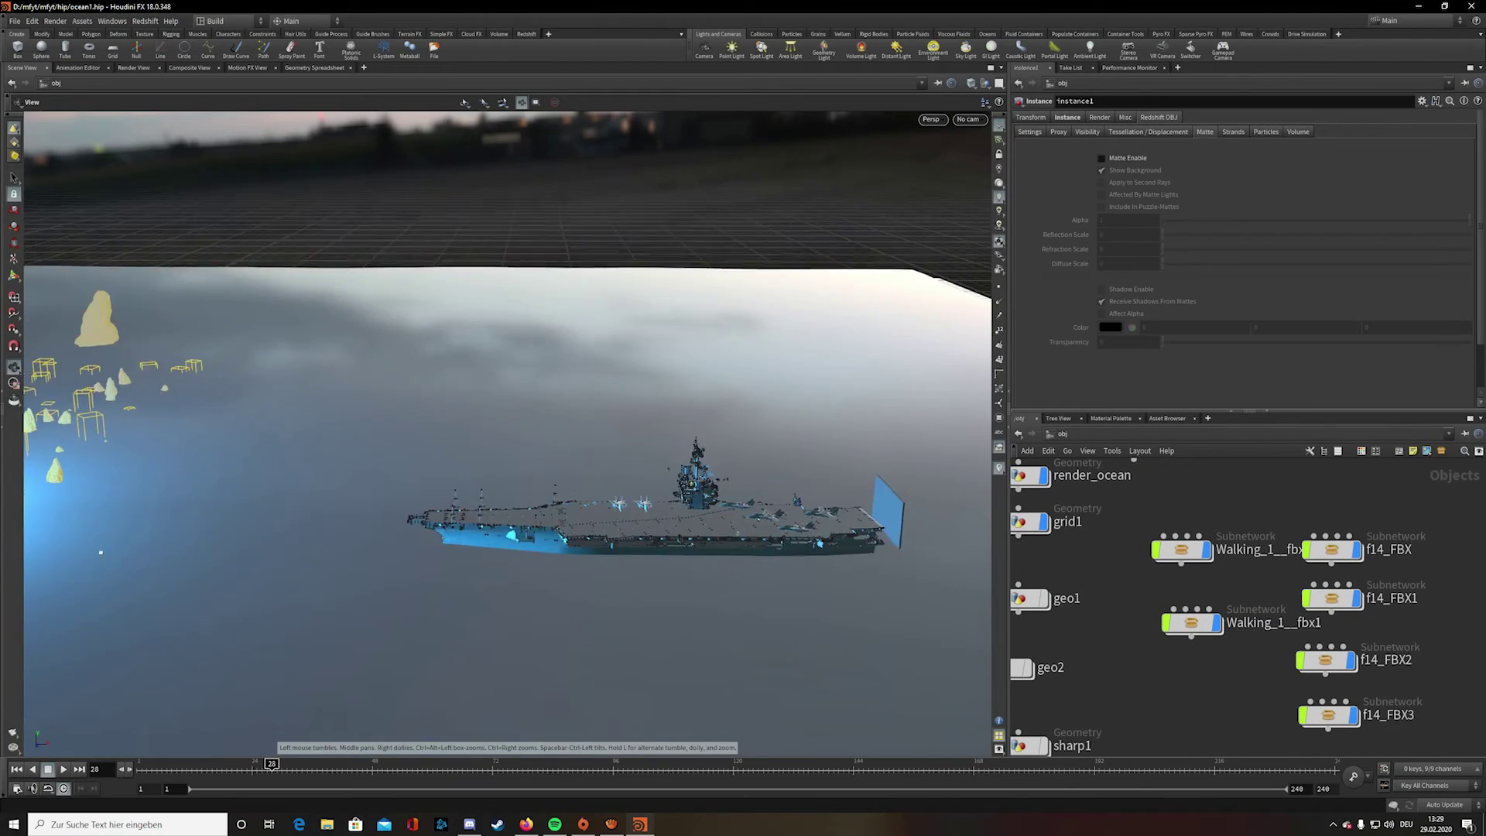
scroll(507, 433, down, 5)
drag(542, 434, 457, 472)
scroll(456, 473, down, 3)
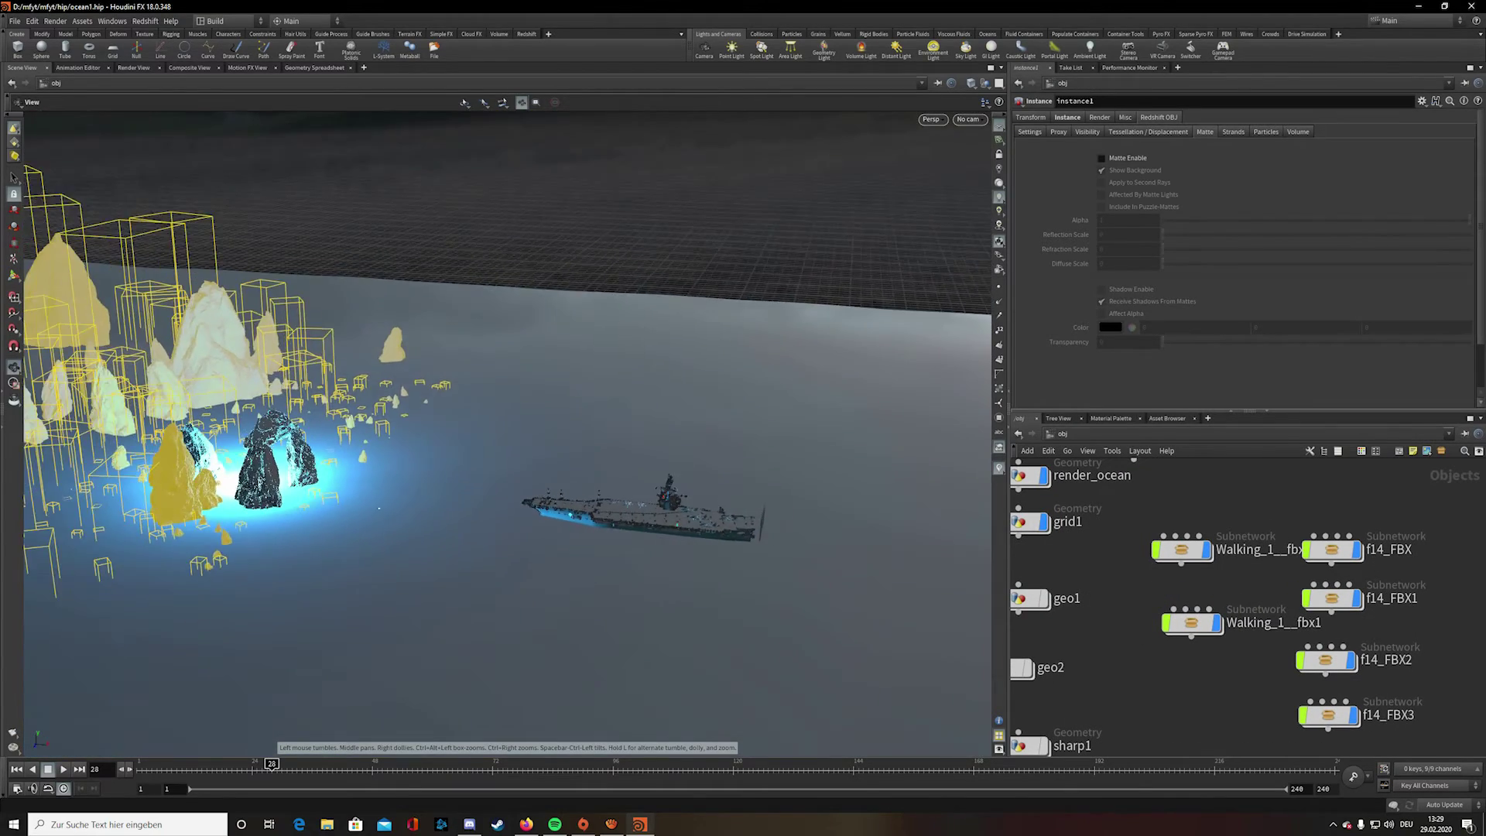
scroll(457, 472, down, 3)
middle_drag(457, 472, 828, 480)
drag(828, 479, 871, 456)
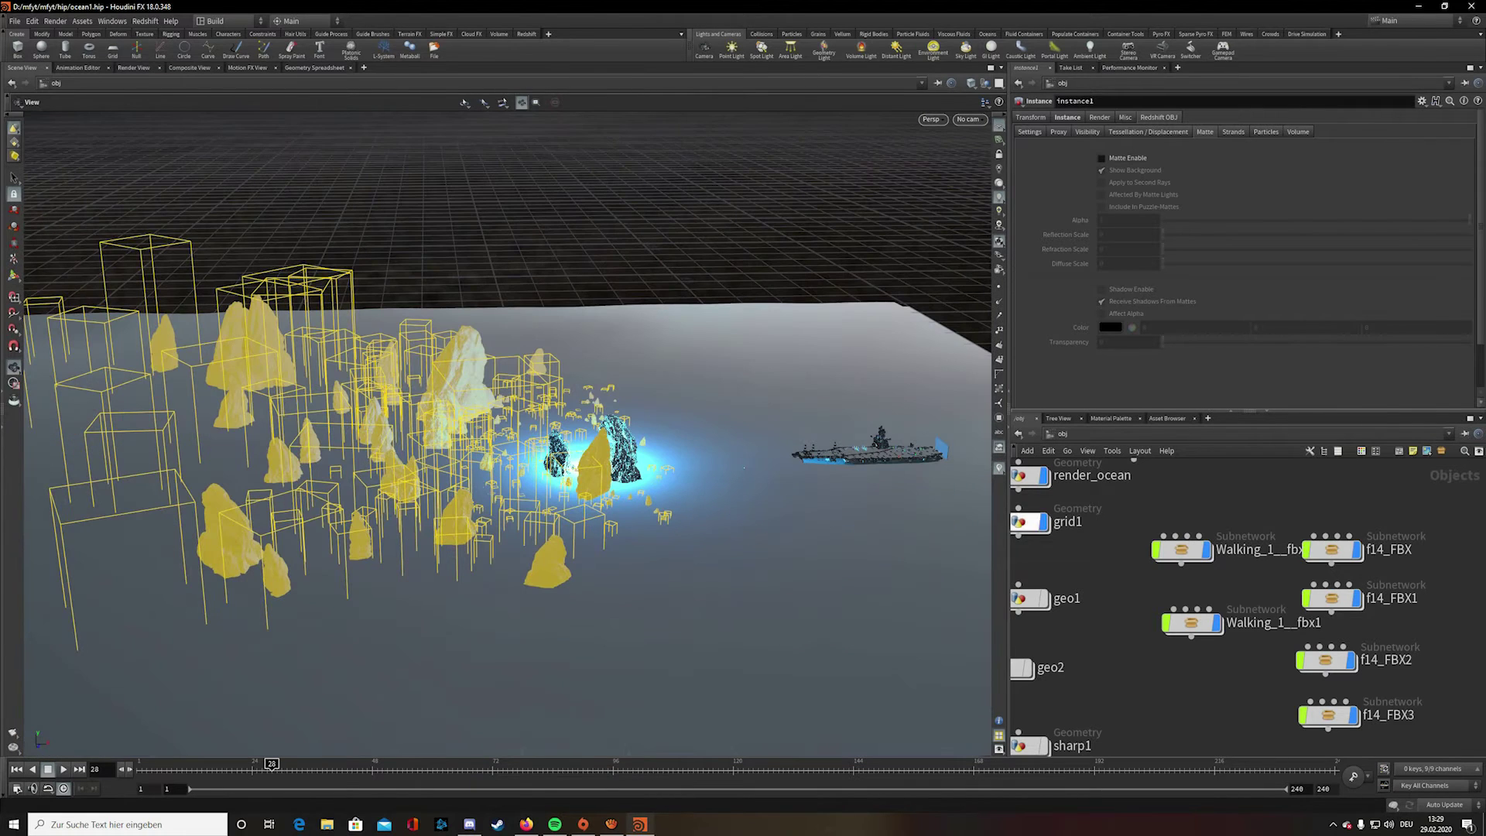
- Open the ocean object and examine the wave surface generated by its oceanevaluate1 node
middle_drag(1192, 534, 1298, 650)
double_click(1124, 518)
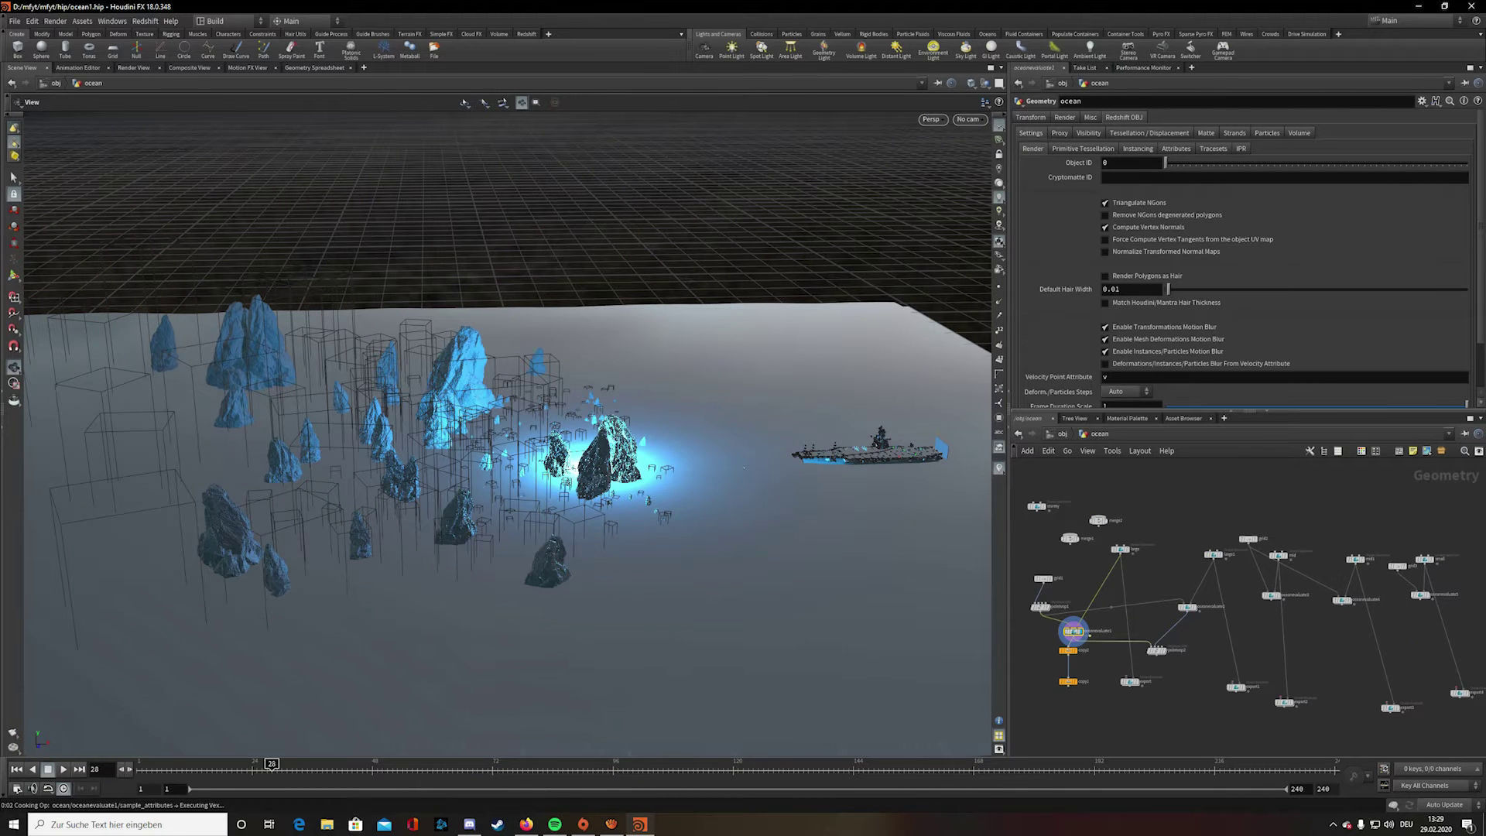
scroll(1129, 571, down, 6)
scroll(1108, 589, up, 4)
scroll(875, 488, up, 7)
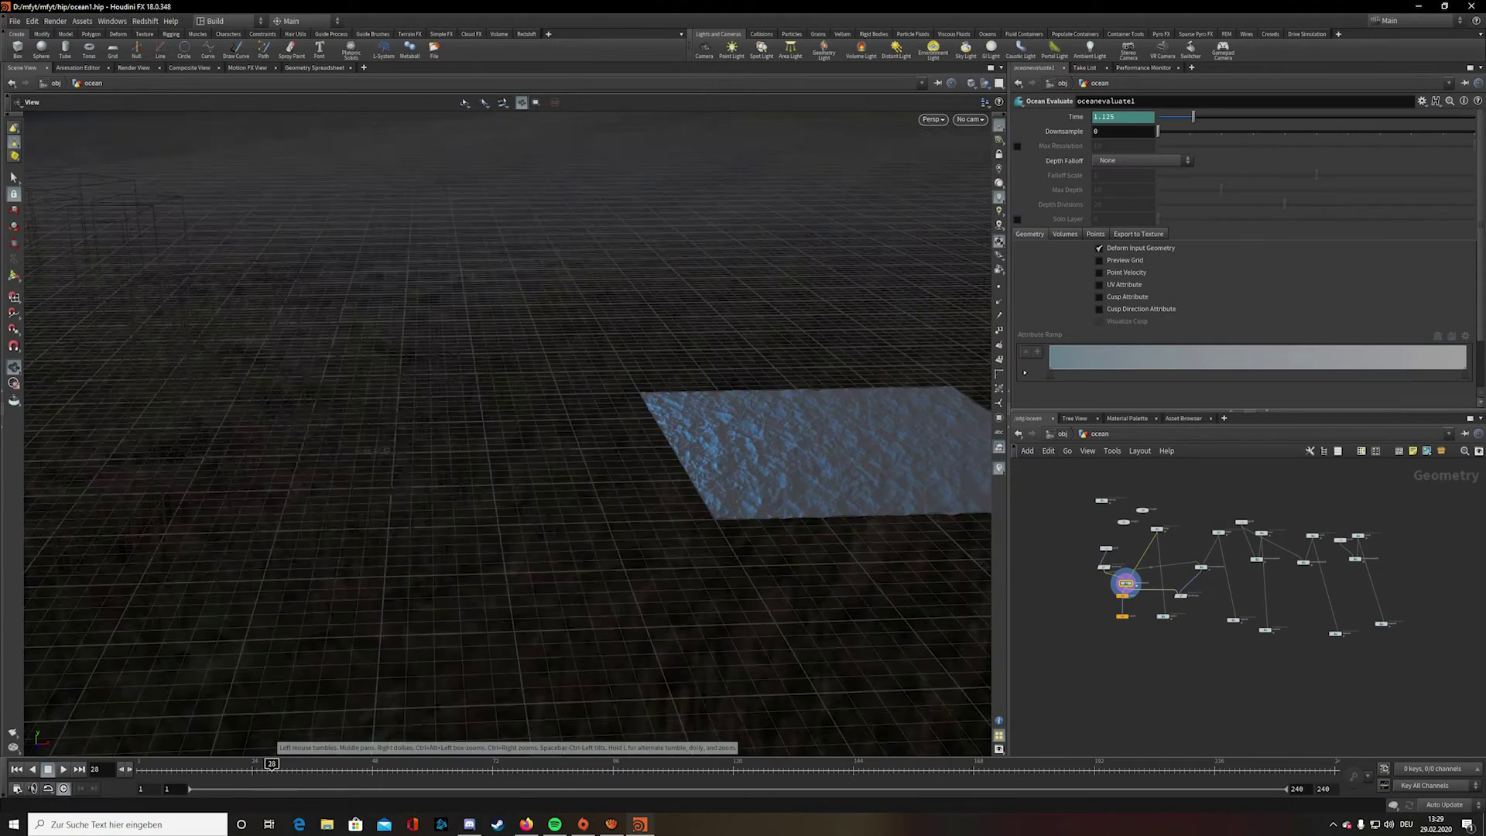
scroll(665, 449, up, 4)
middle_drag(666, 449, 465, 433)
drag(464, 433, 476, 310)
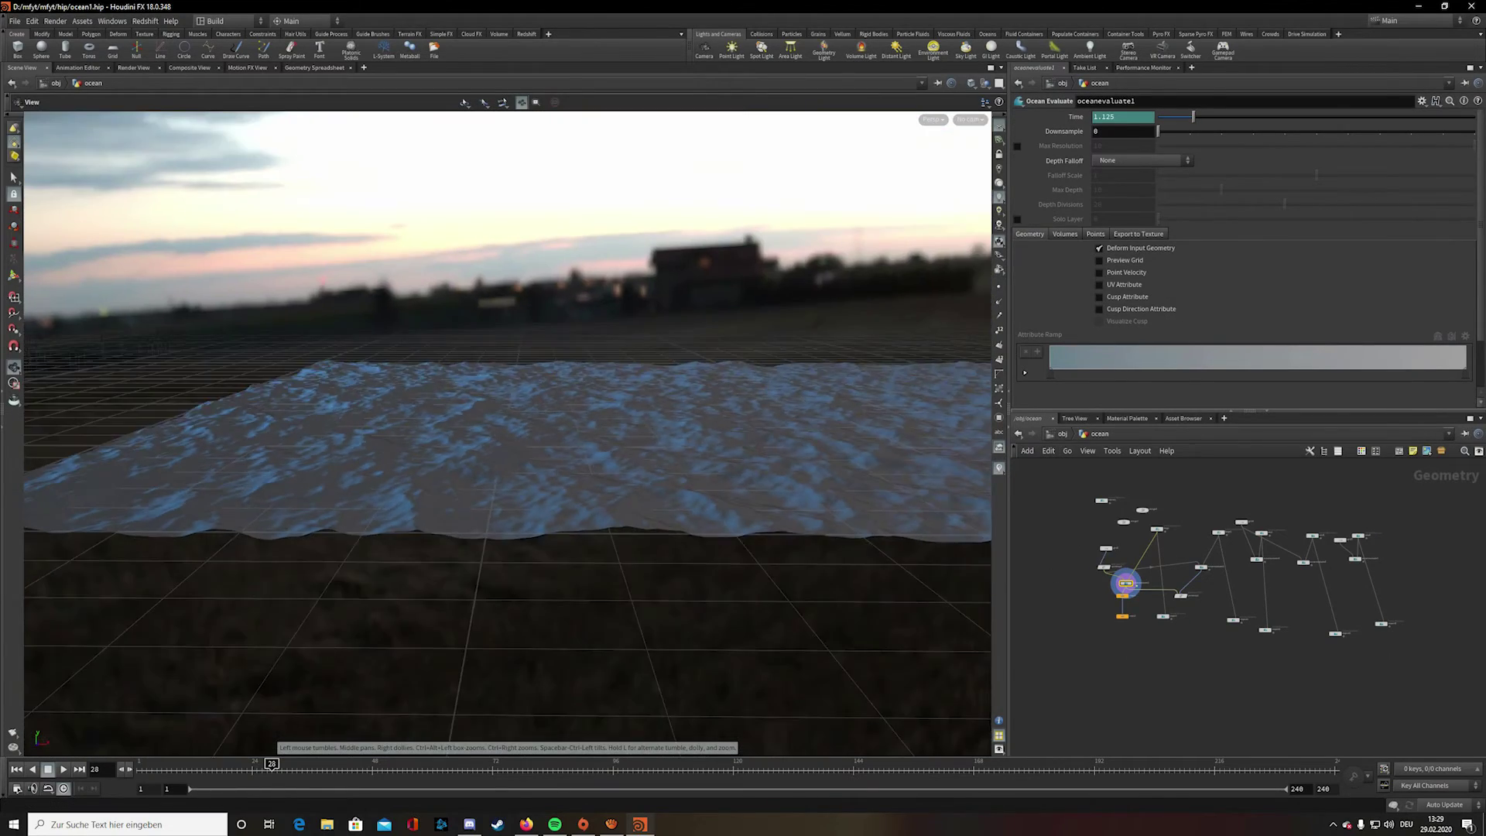
middle_drag(476, 309, 402, 433)
drag(403, 434, 719, 425)
scroll(697, 465, down, 2)
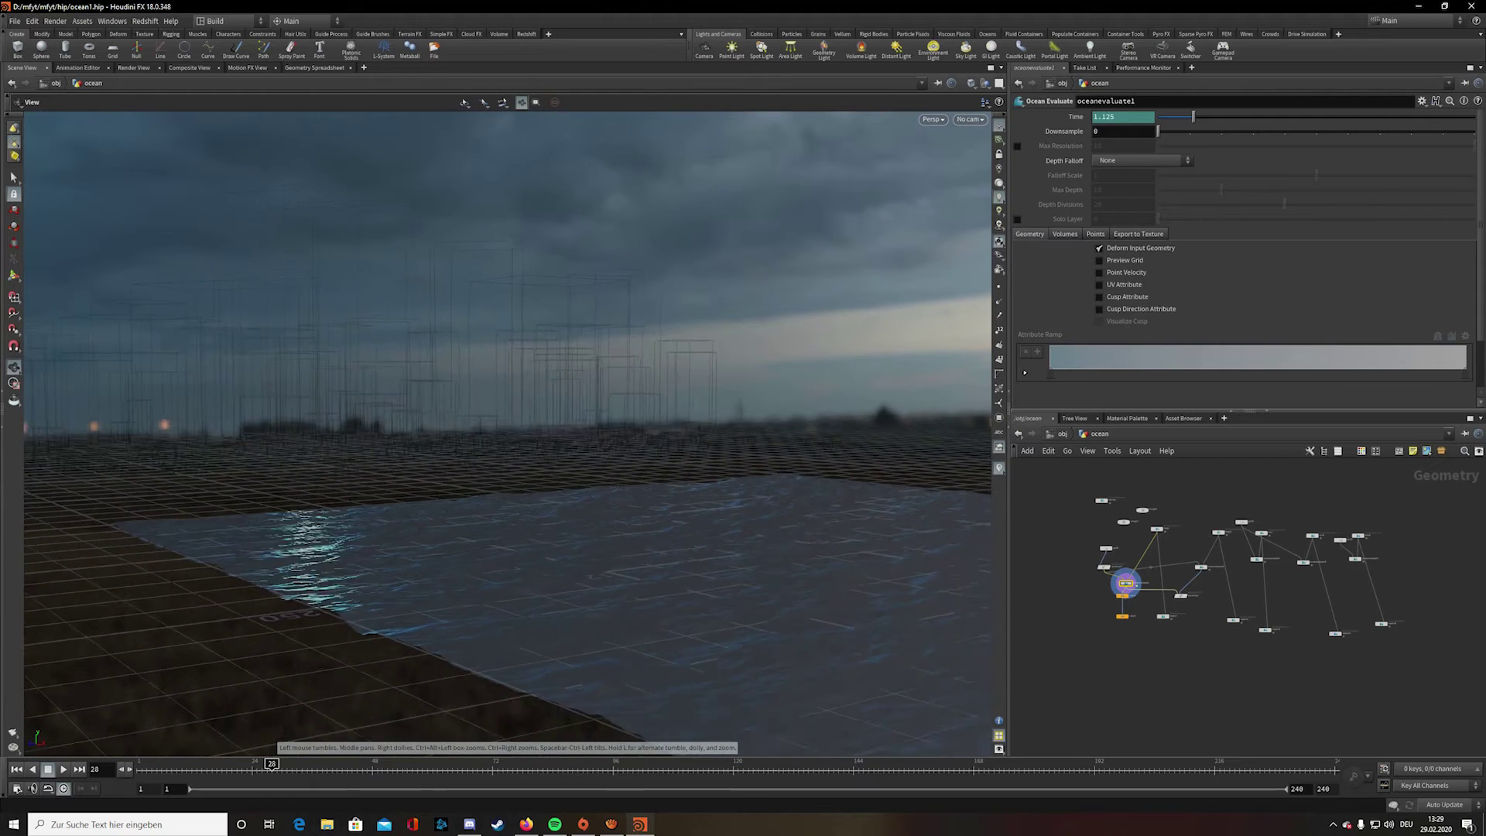
scroll(696, 464, up, 3)
scroll(1062, 617, up, 5)
scroll(1178, 554, up, 3)
- Inspect the settings of the large, mid, mid1 and small Ocean Spectrum nodes
middle_drag(1223, 526, 1054, 725)
scroll(1143, 631, down, 3)
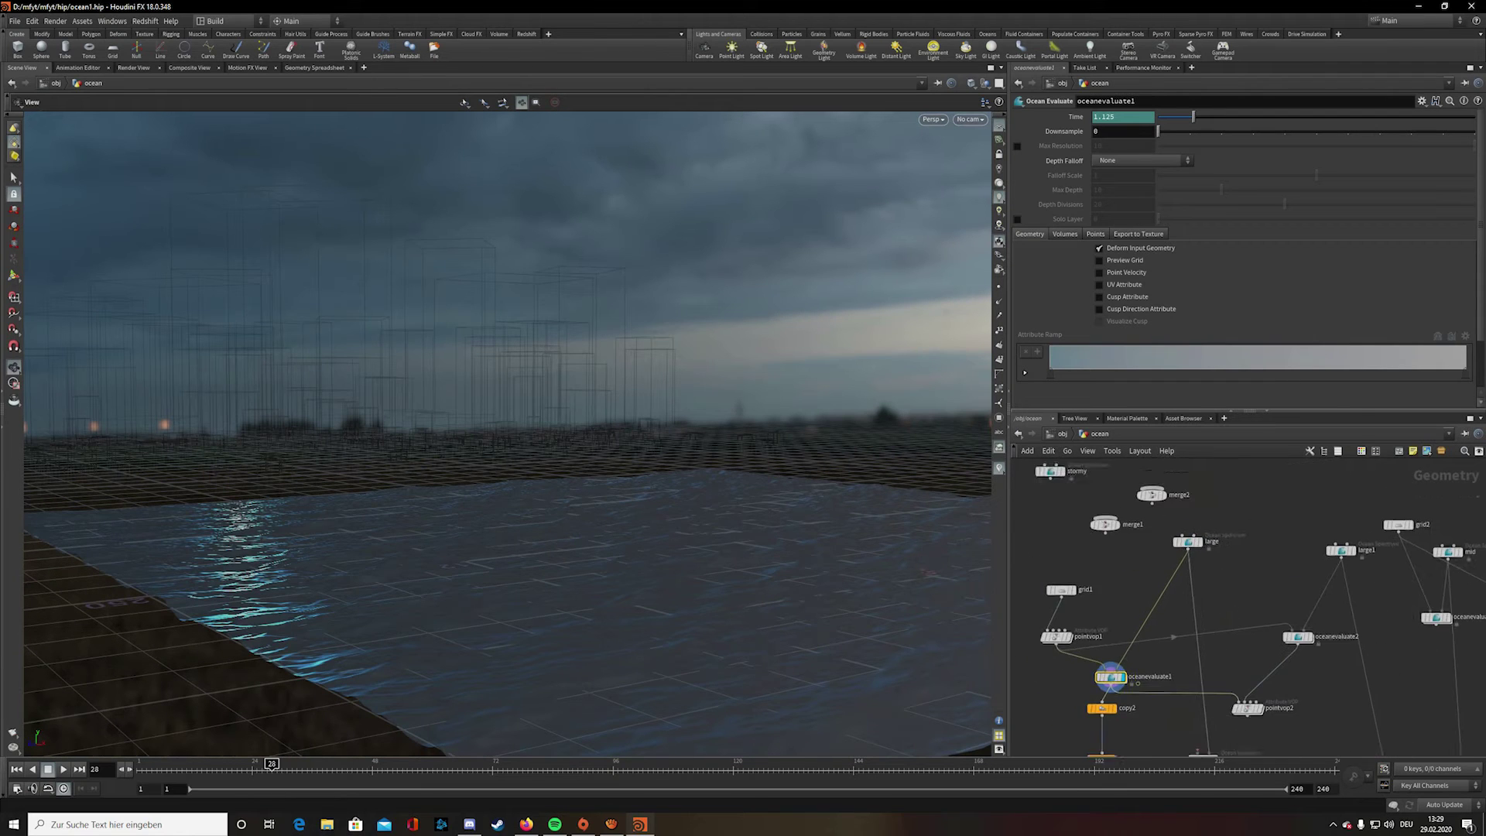
middle_drag(1143, 631, 1120, 628)
click(1165, 538)
middle_drag(1200, 562, 1068, 578)
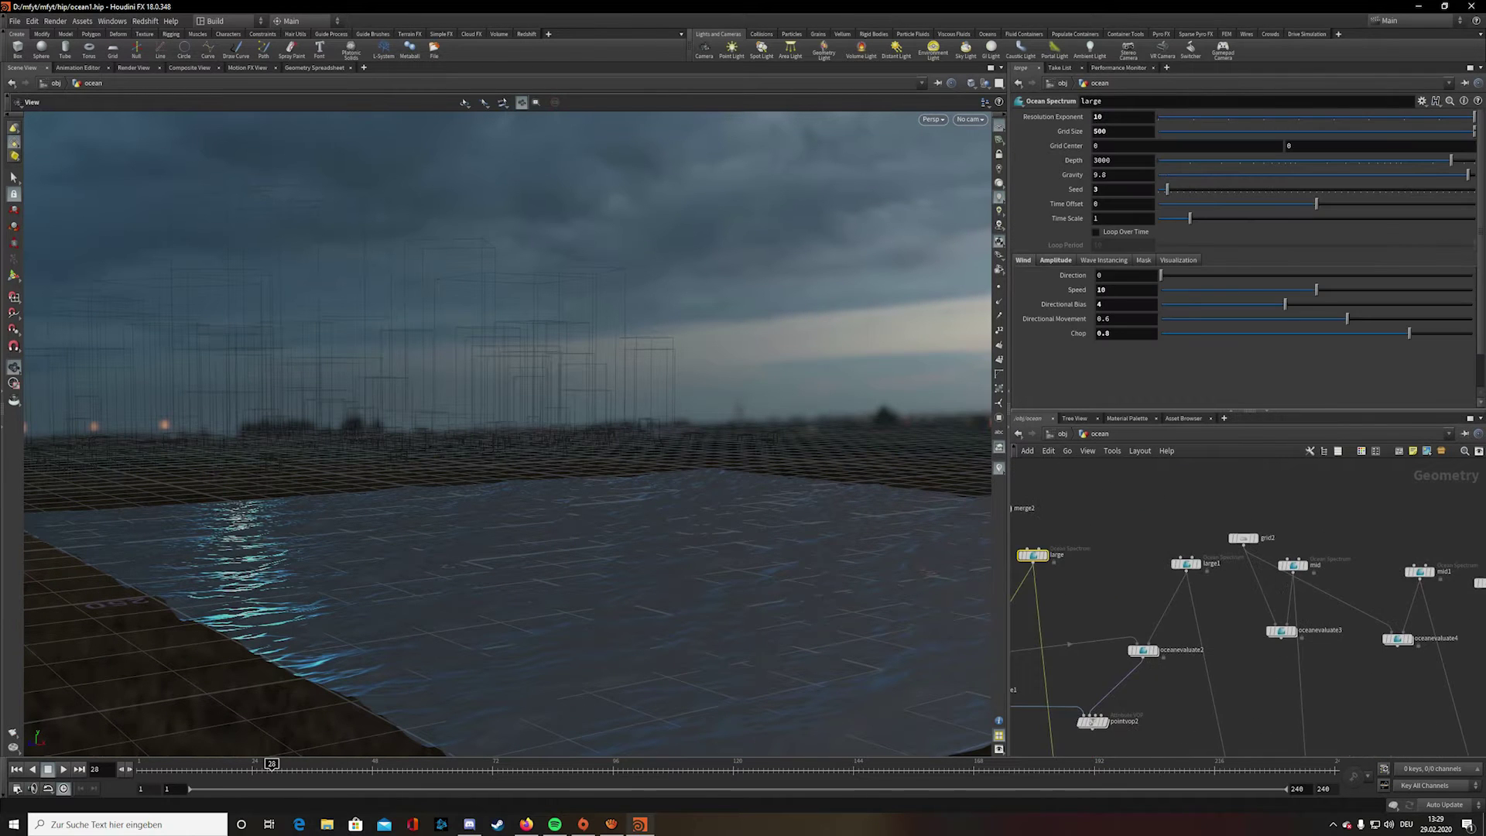
middle_drag(1238, 604, 1109, 616)
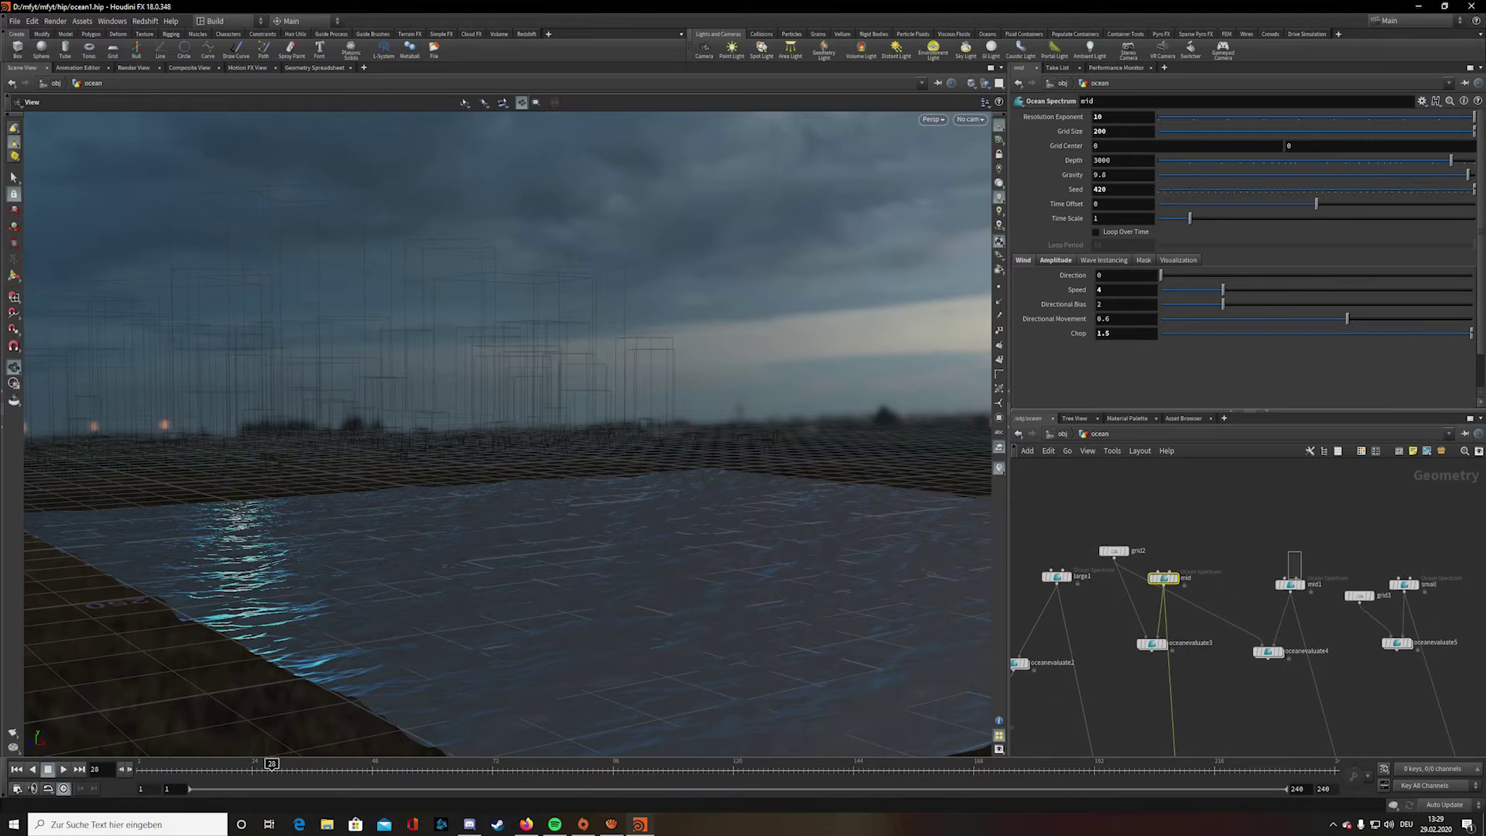
click(1290, 584)
middle_drag(1291, 584, 1161, 604)
drag(1267, 562, 1288, 618)
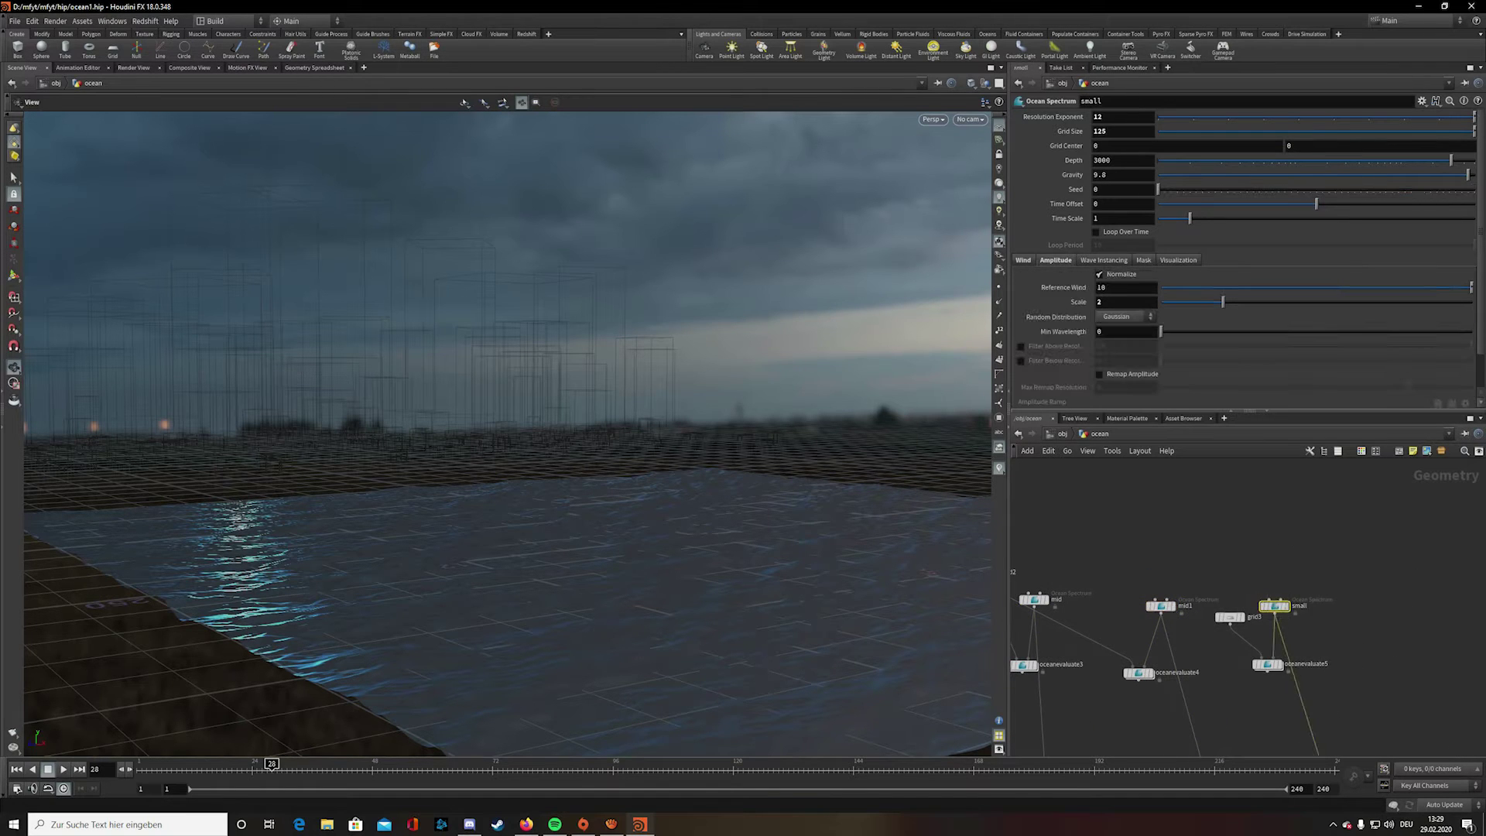
- Return to the object level and open the ocean material inside matnet1 to view its whole shader network
key(u)
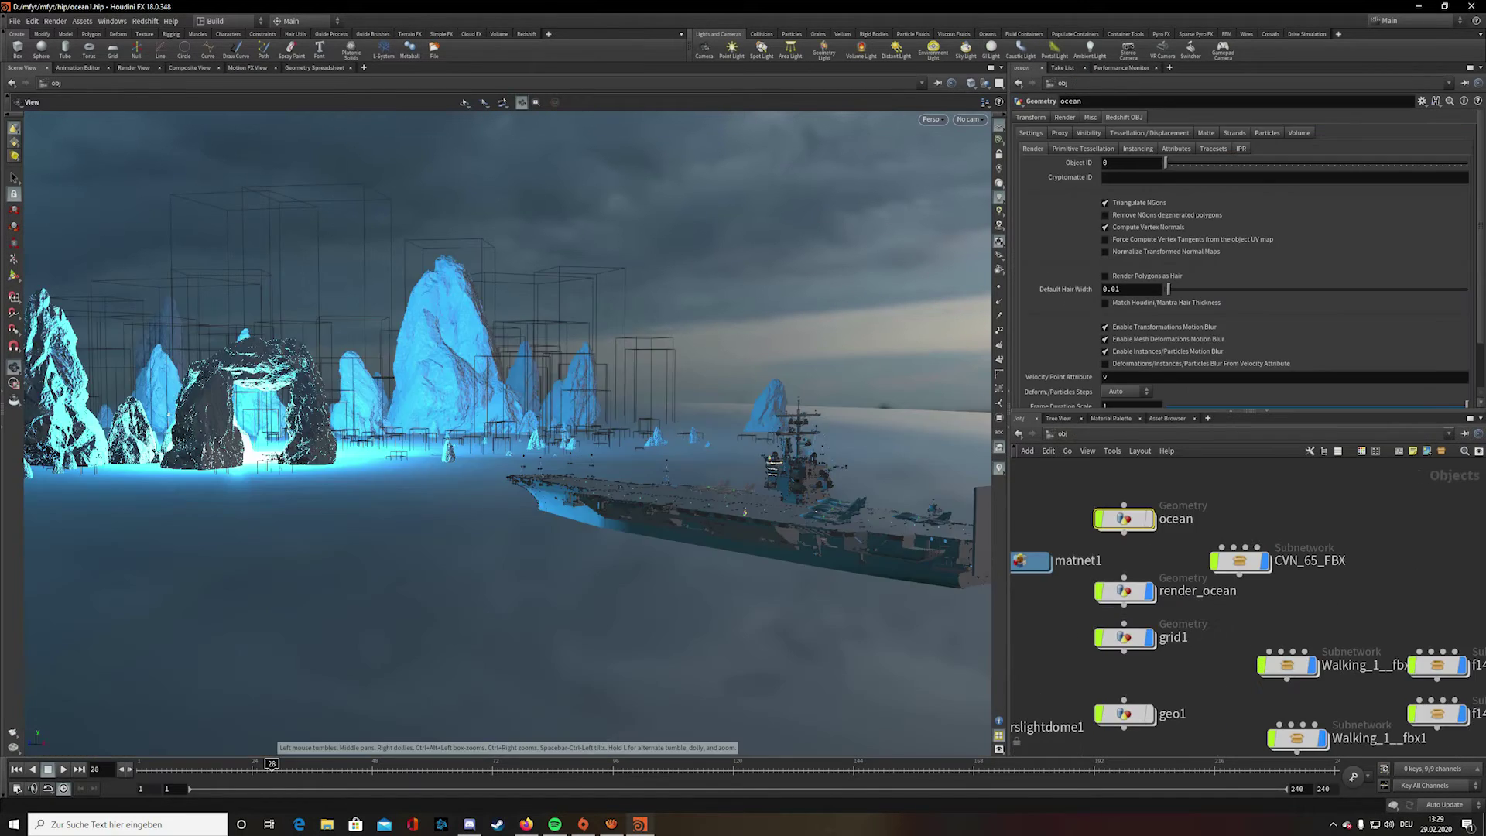
scroll(1134, 499, down, 3)
double_click(1057, 542)
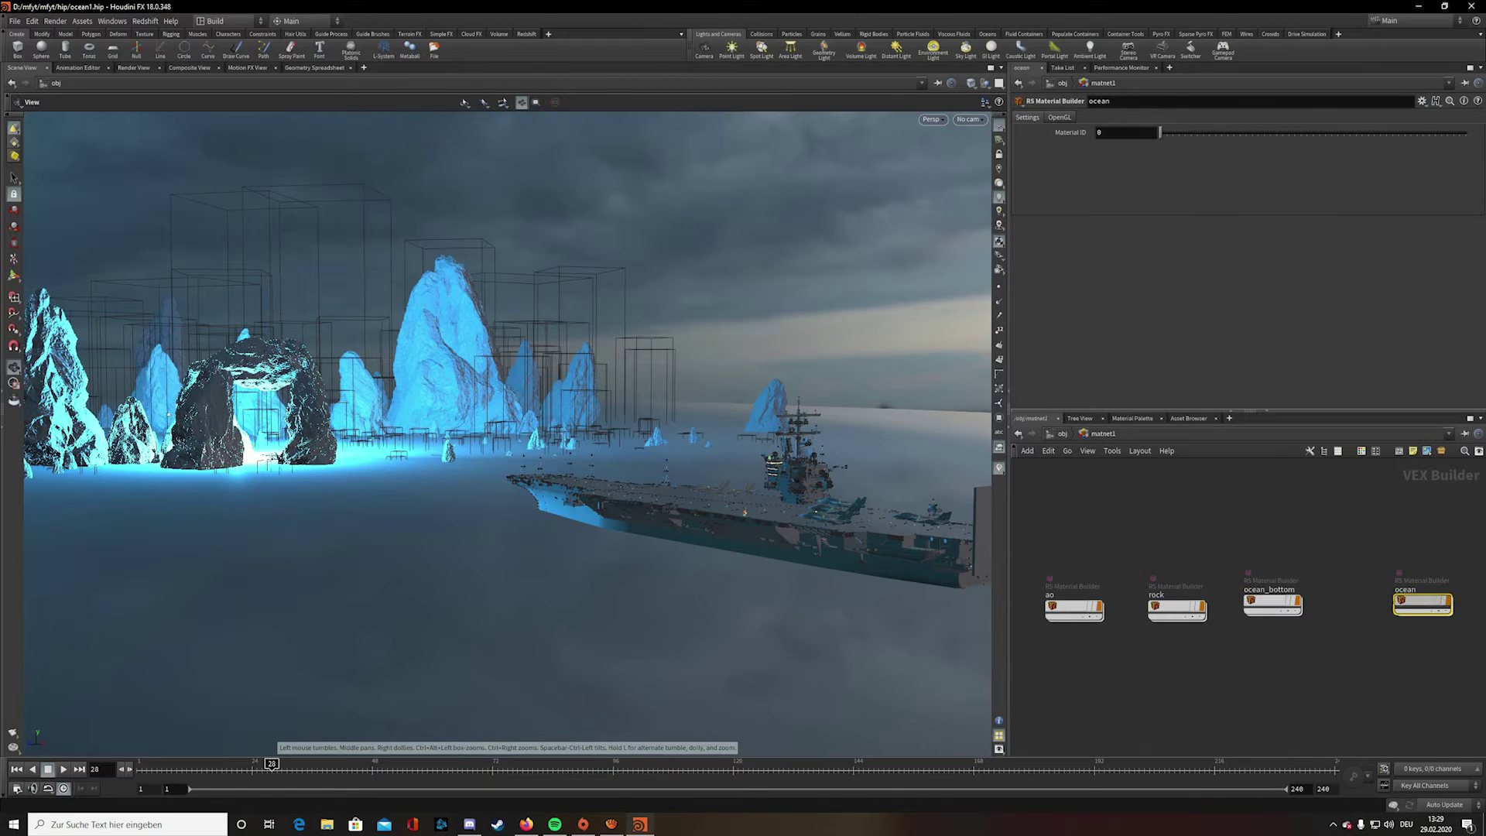
double_click(1422, 605)
scroll(1204, 619, up, 3)
scroll(1204, 619, down, 6)
middle_drag(1205, 619, 1206, 593)
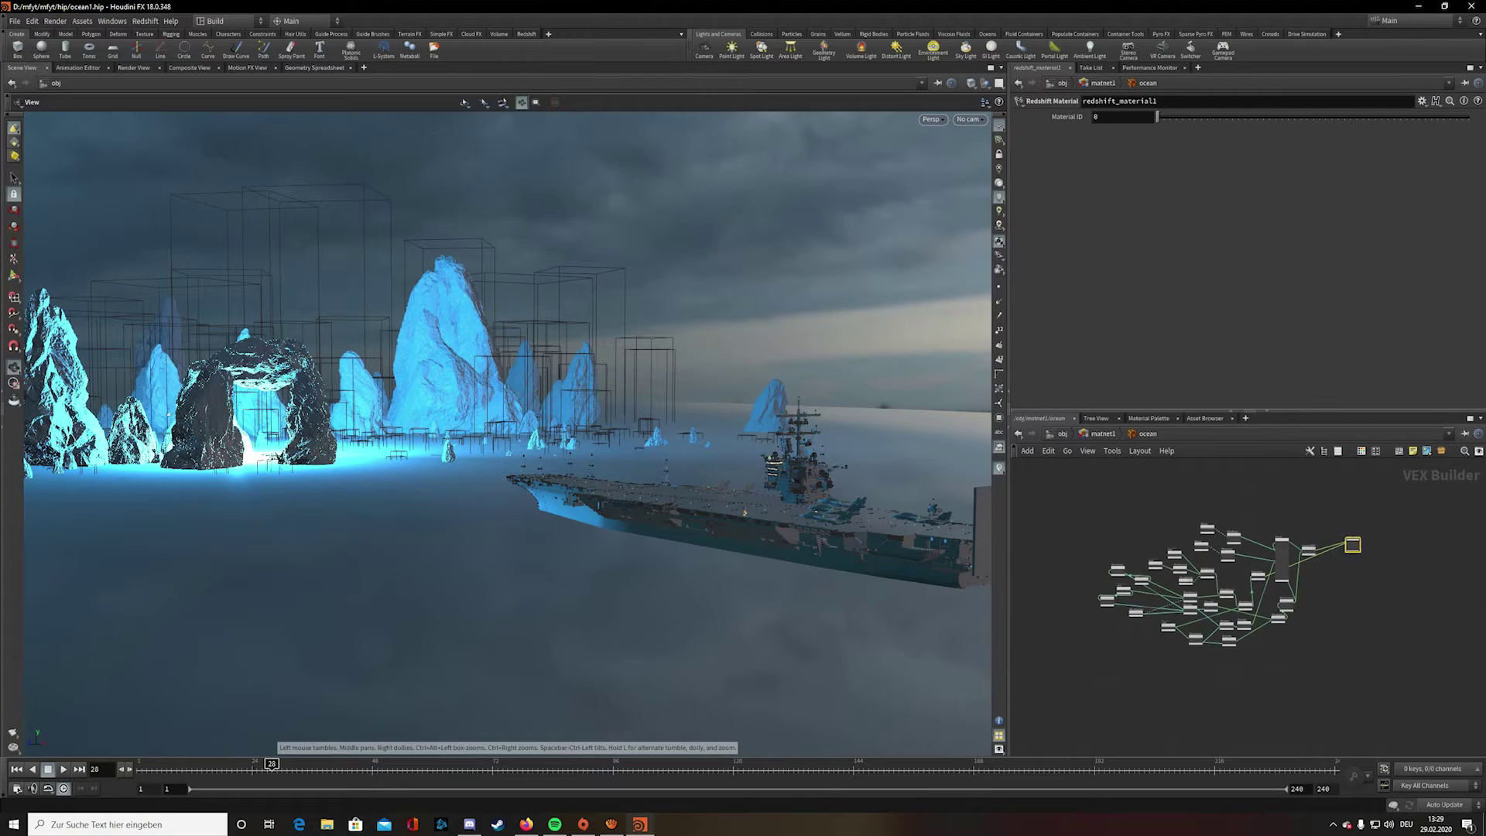
- Exit and reopen the ocean material, and examine its Material1 and Displacement1 nodes
key(u)
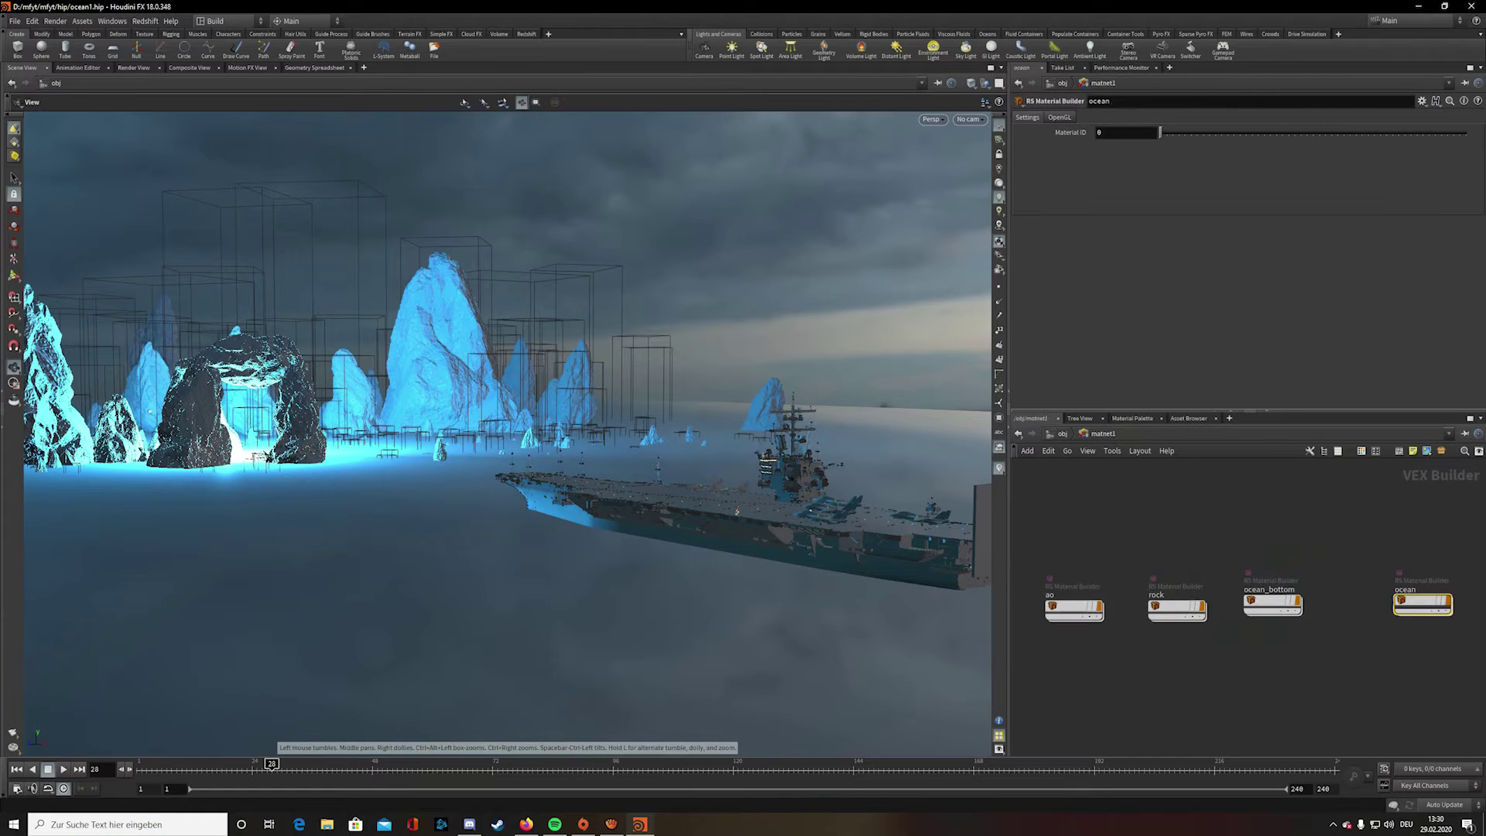
double_click(1423, 604)
scroll(1328, 576, up, 8)
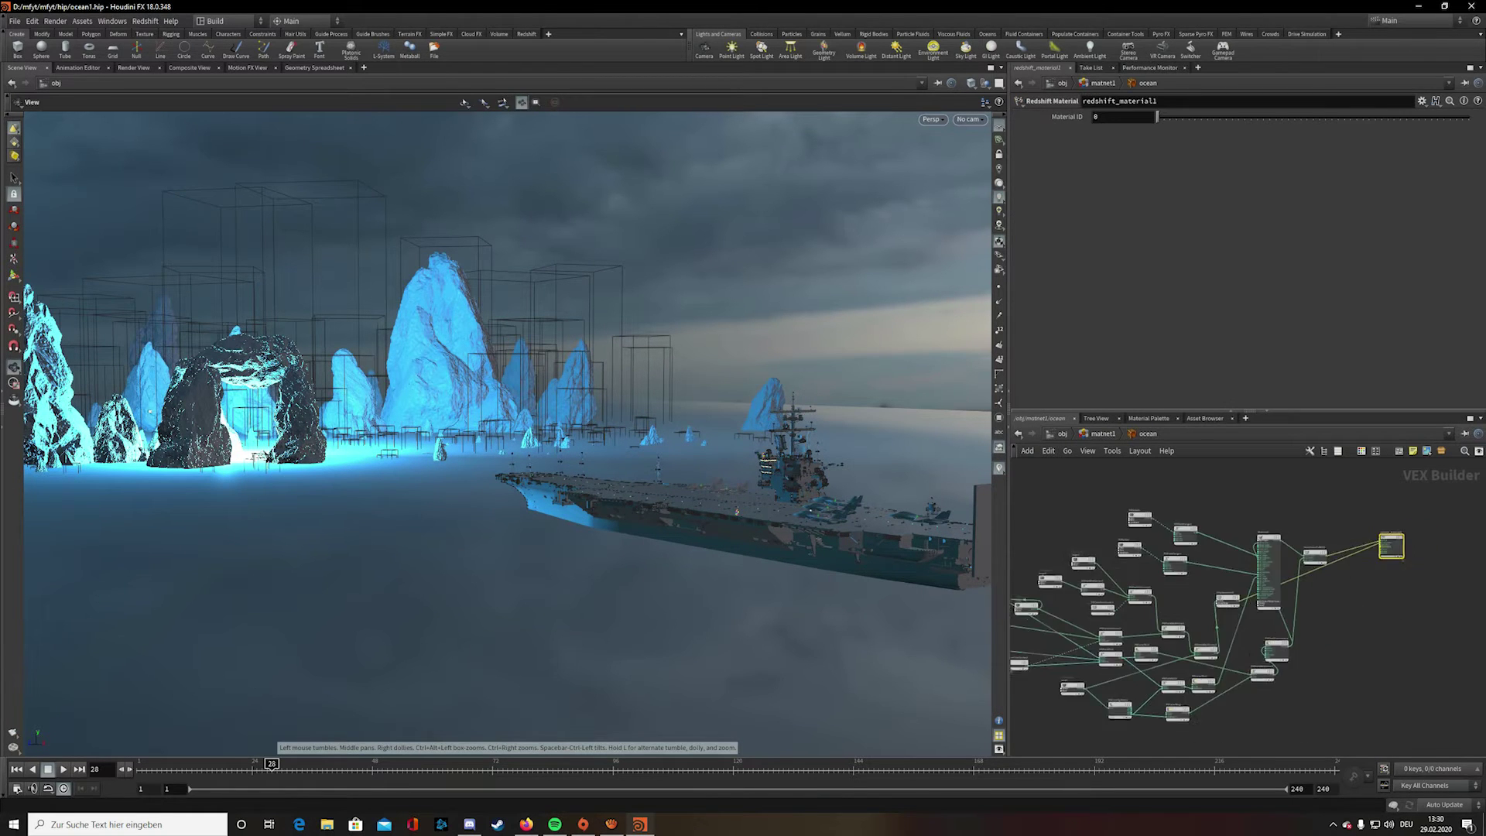
scroll(1328, 576, down, 6)
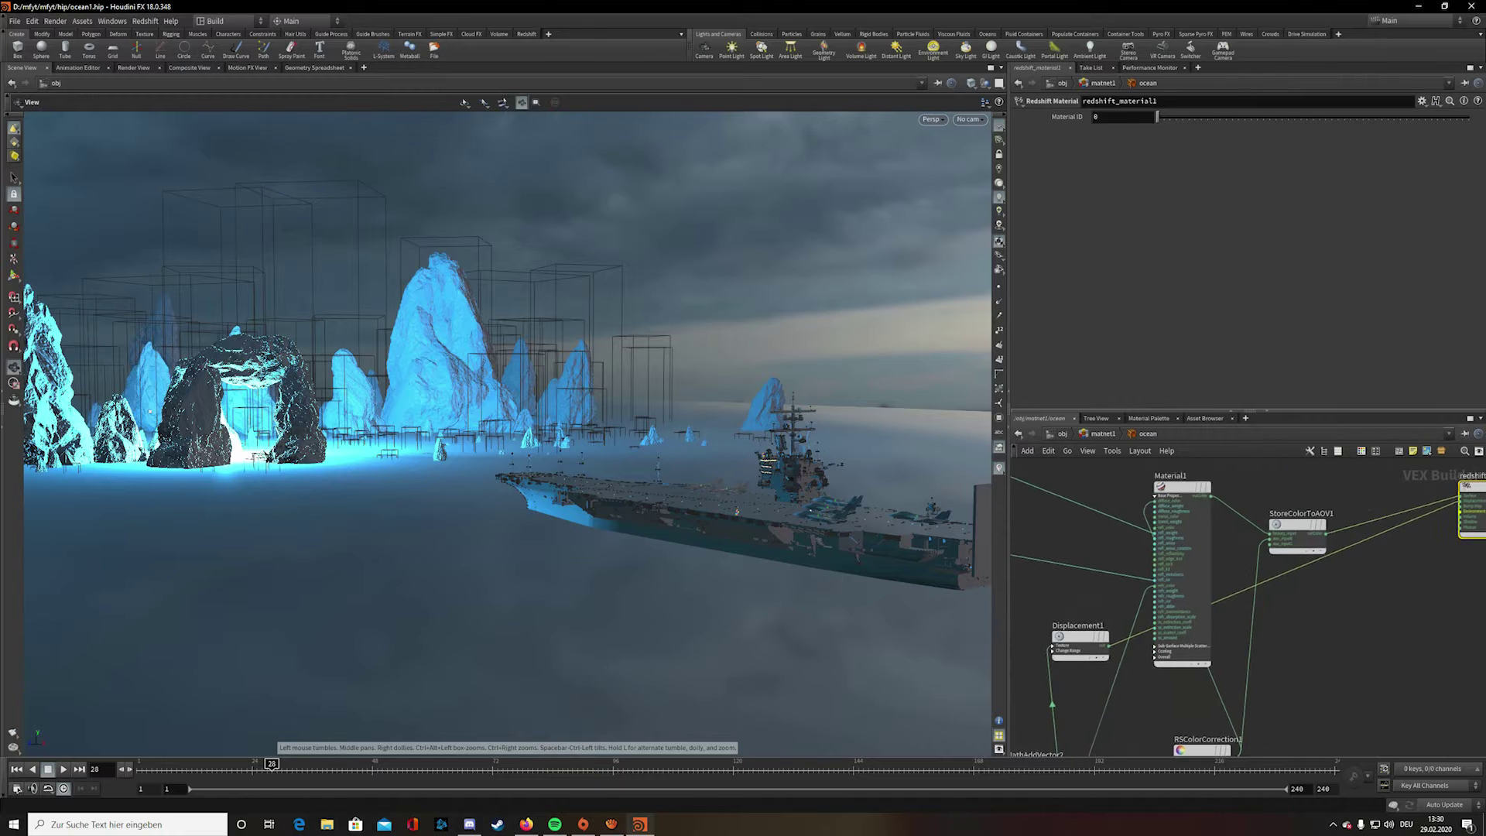
middle_drag(1147, 570, 1307, 573)
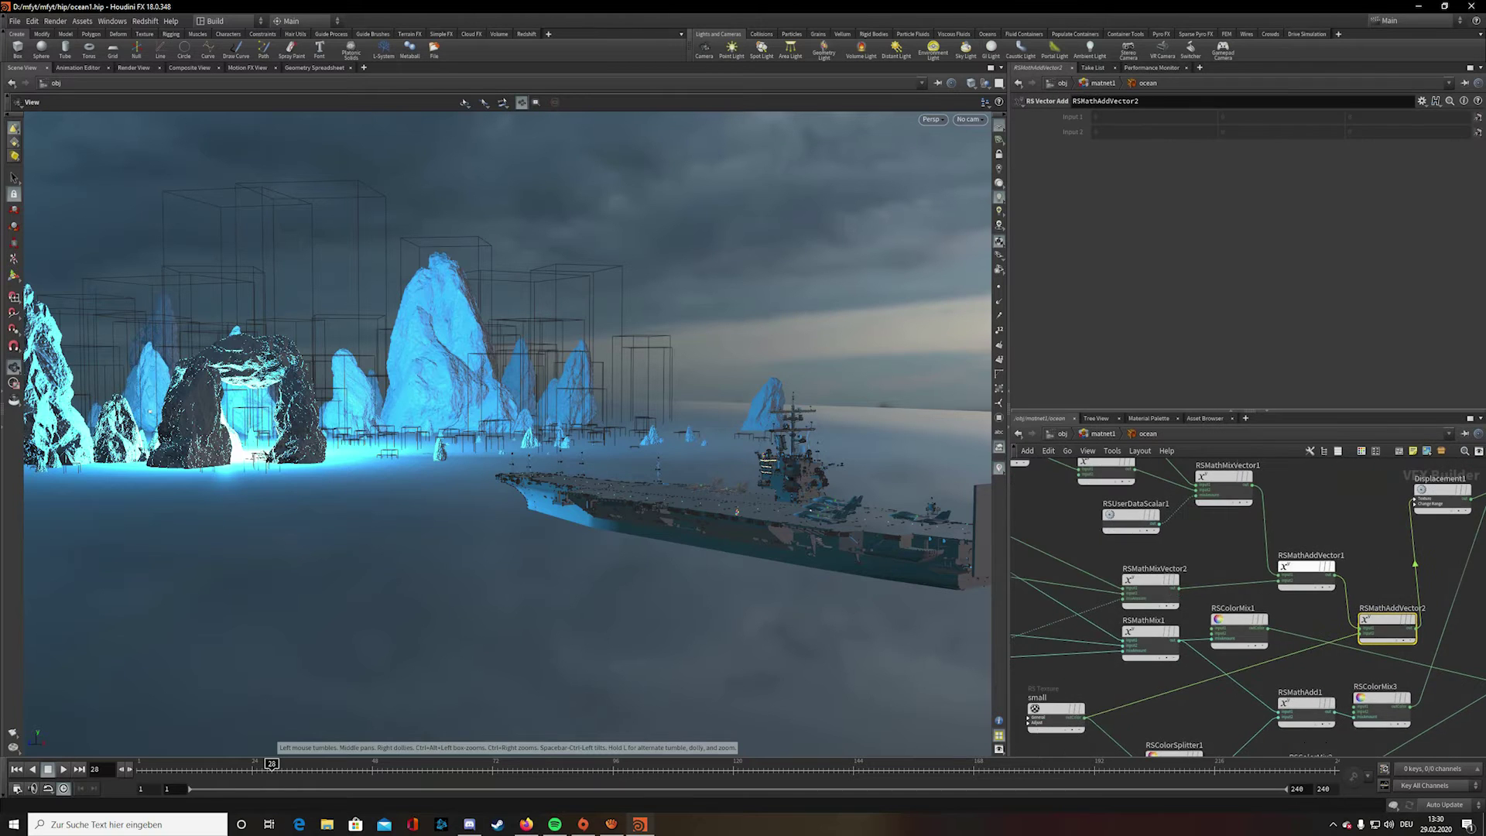
- Trace the displacement chain from RSMathAddVector1 back to the large1 and large2 texture nodes
click(1308, 572)
middle_drag(1092, 559, 1103, 714)
scroll(1284, 560, down, 3)
scroll(1149, 542, up, 2)
middle_click(1186, 529)
scroll(1219, 545, up, 1)
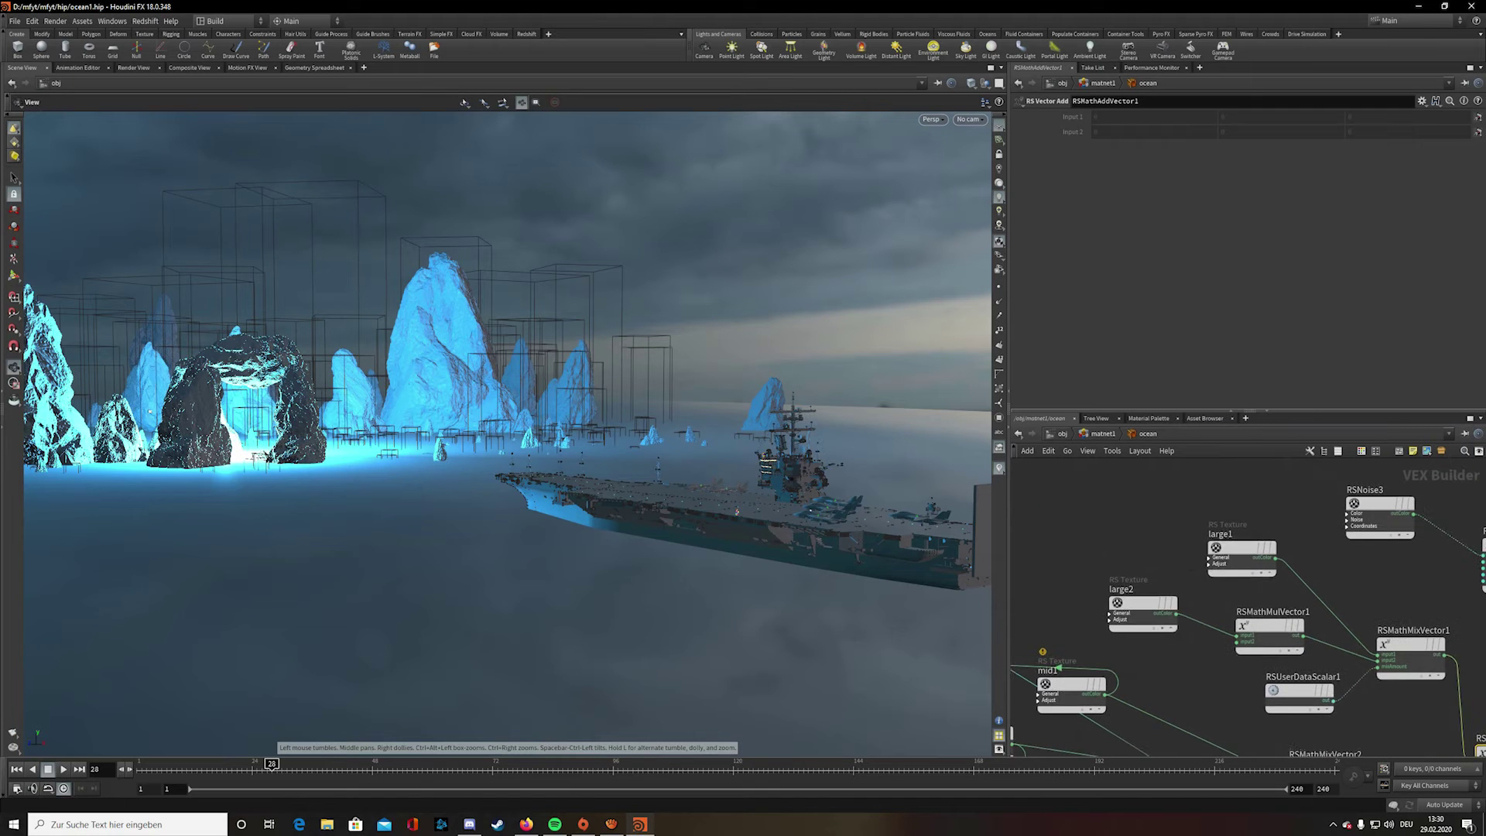
- Inspect the large2 texture, RSMathMulVector1, RSMathMixVector1 and the RSUserDataScalar1 node that supplies the large wave mask
click(1142, 603)
middle_drag(1270, 625, 1102, 573)
click(1102, 575)
click(1131, 637)
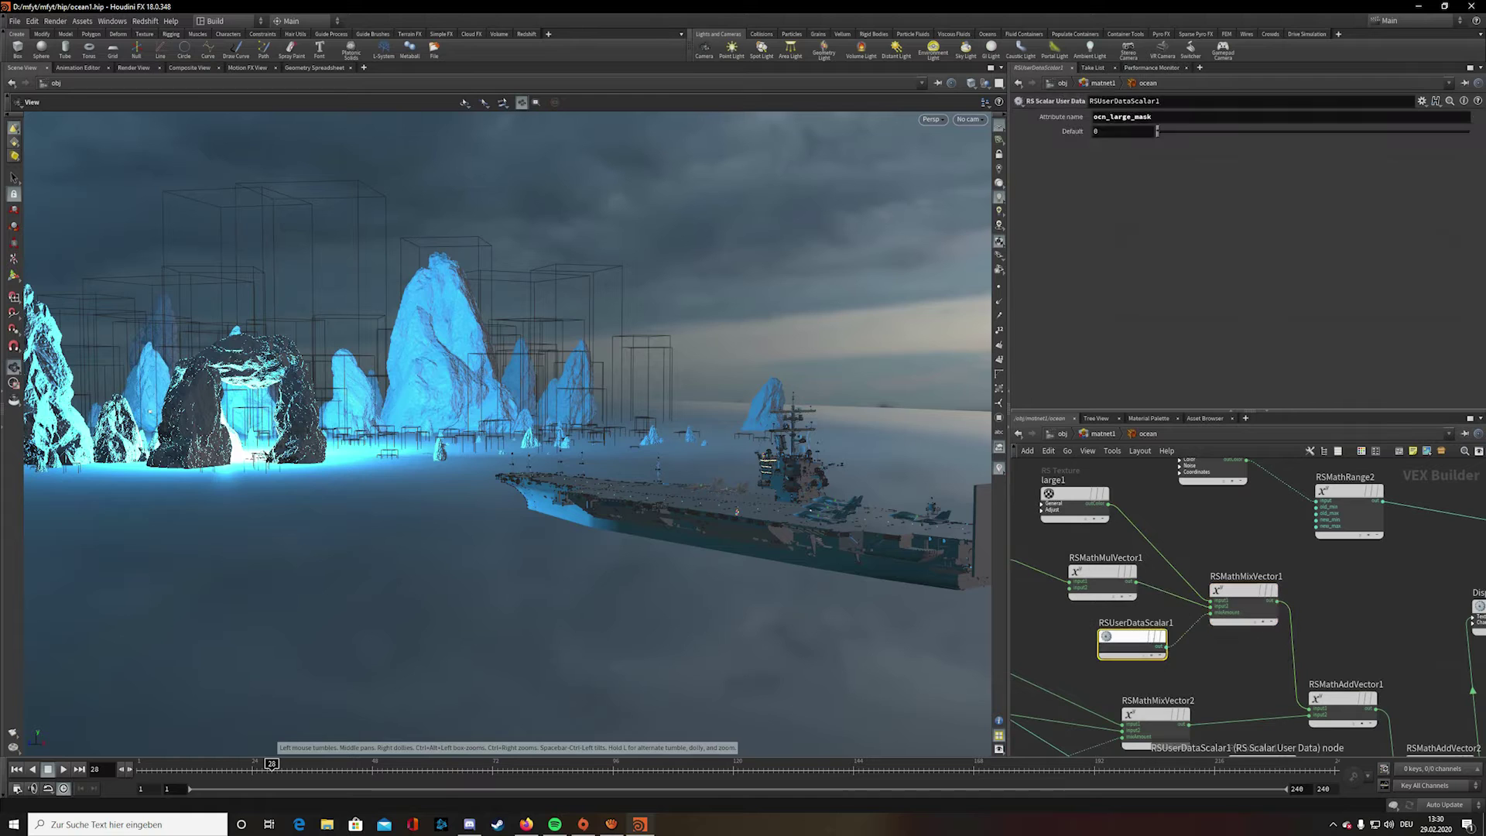
click(1243, 602)
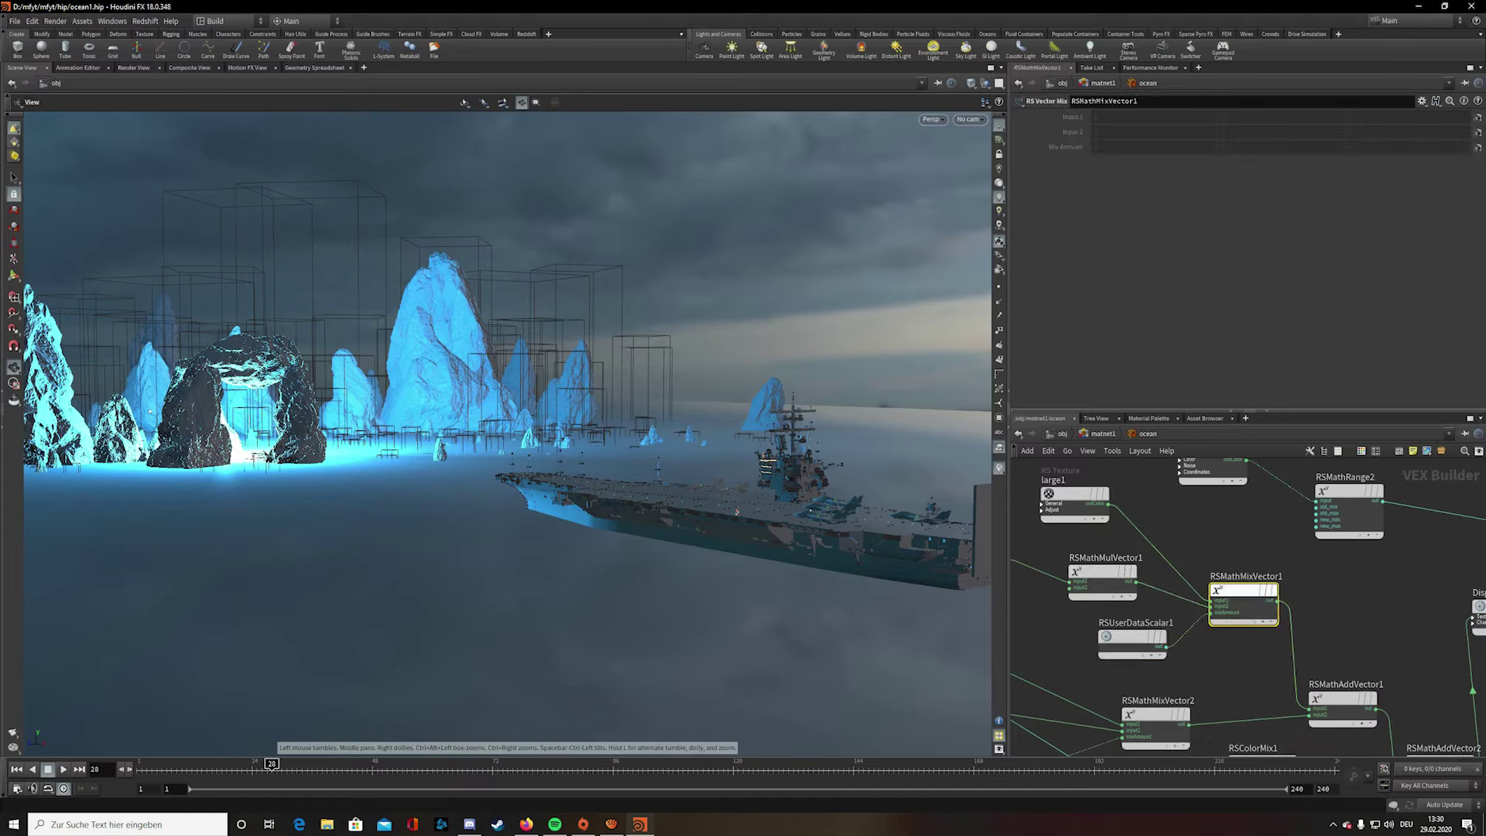
click(1131, 637)
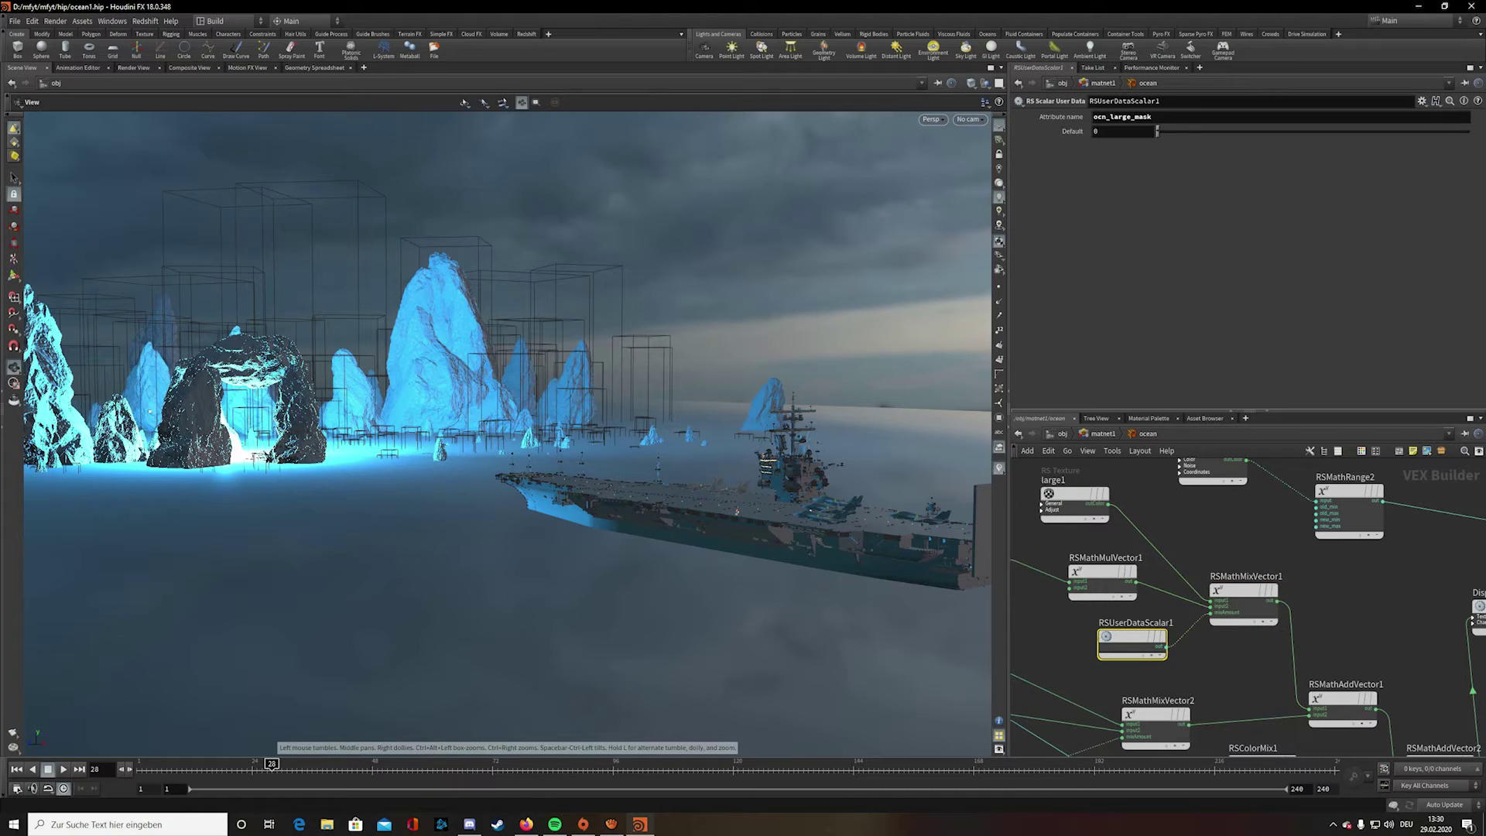
- Inspect the mid1 and small displacement textures and follow their connections to the Displacement1 node
key(h)
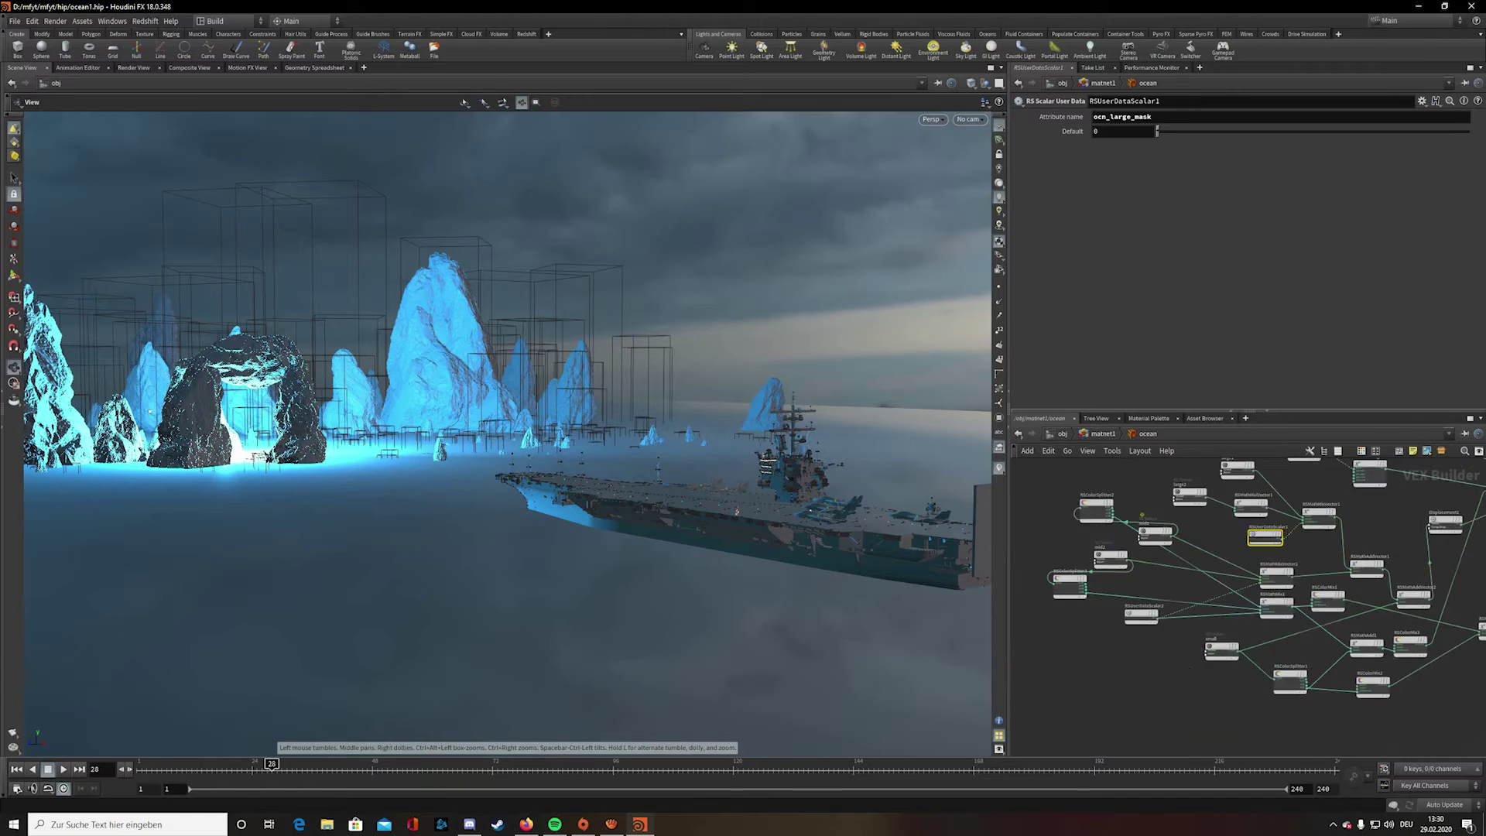
middle_drag(1190, 668, 1236, 649)
click(1200, 514)
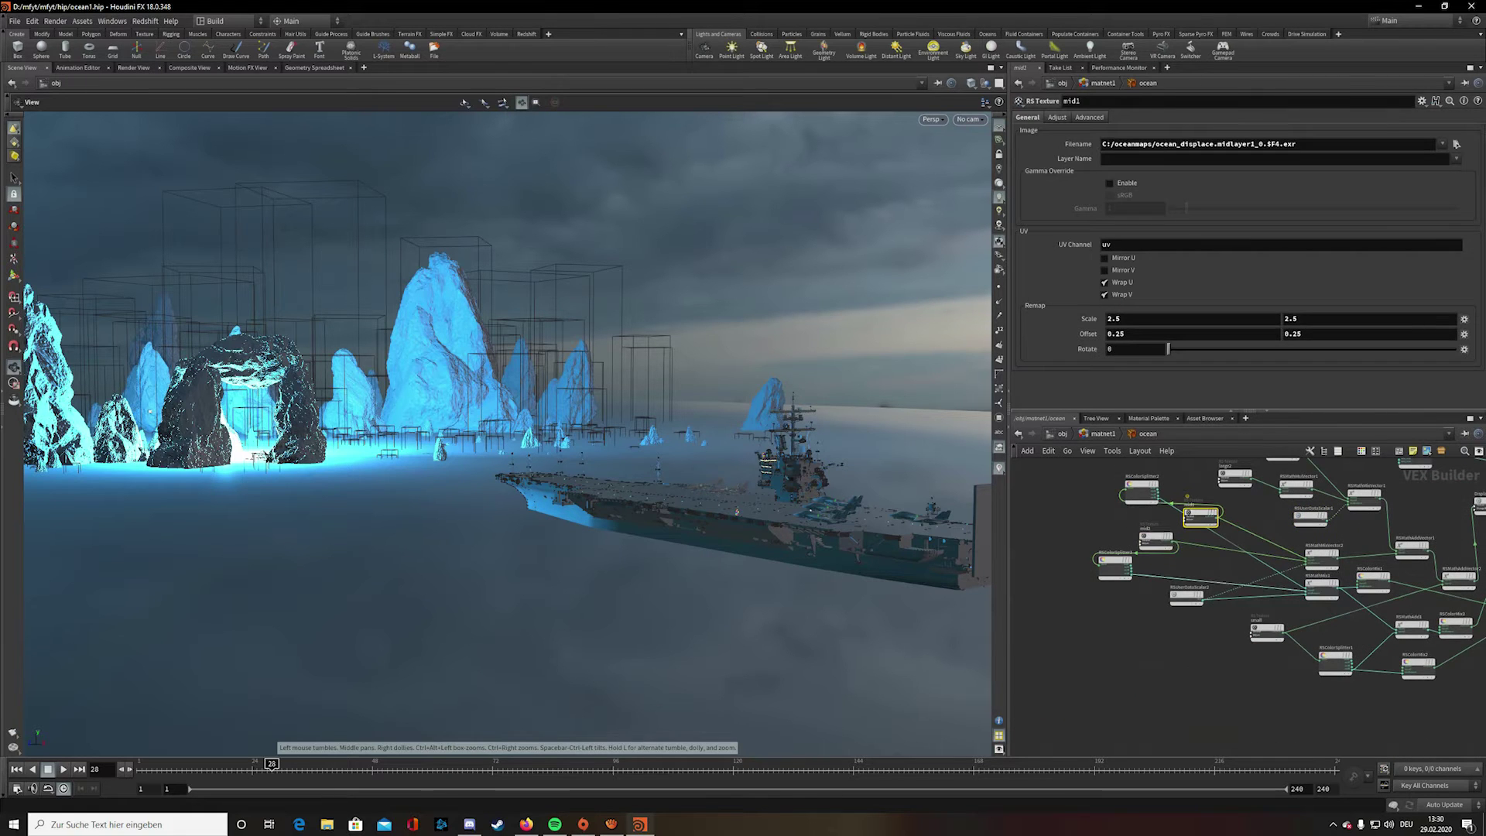
click(1268, 630)
middle_drag(1459, 561, 1099, 533)
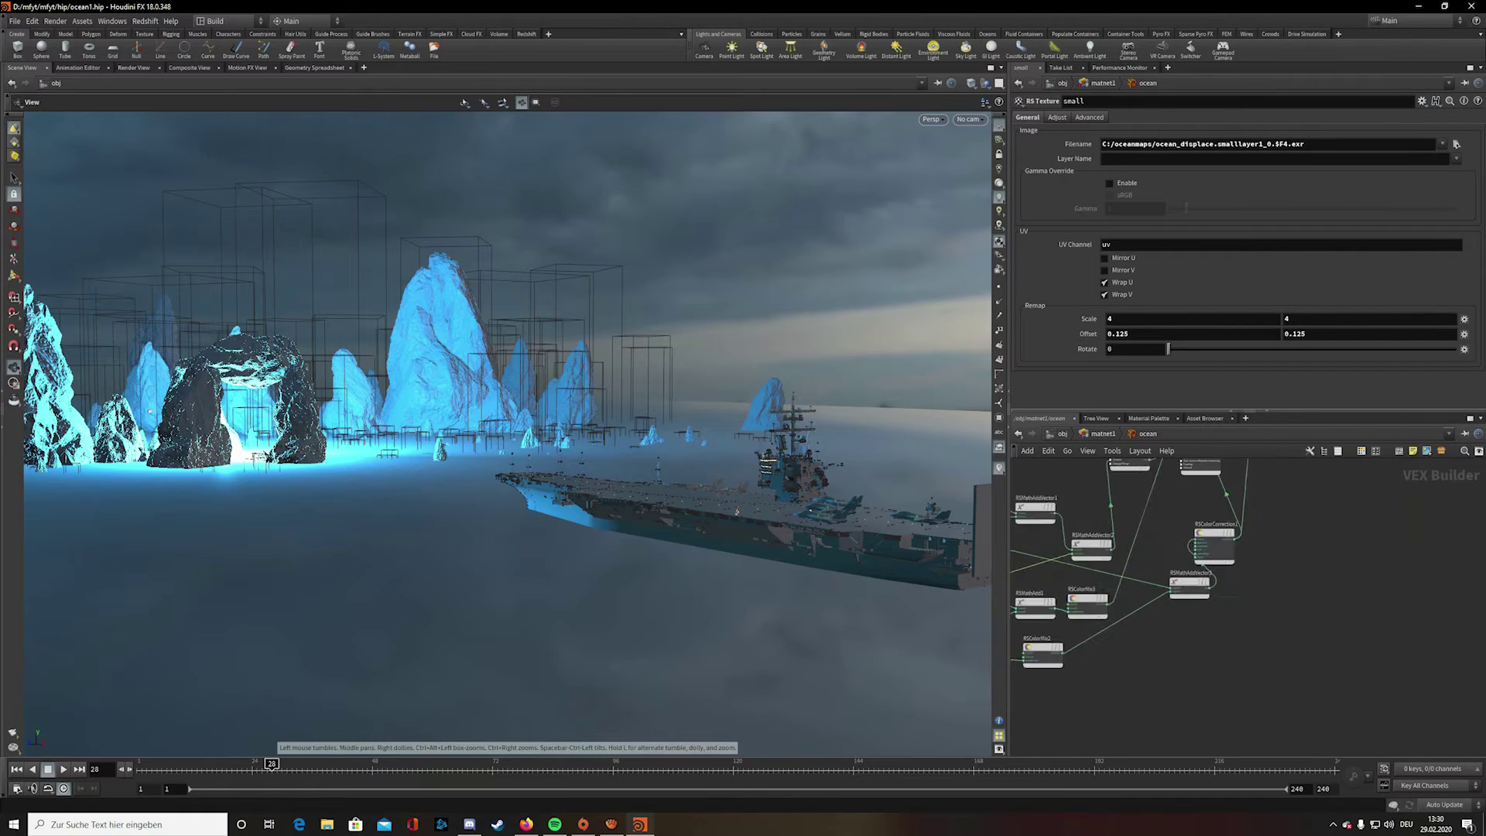
scroll(1142, 527, up, 5)
scroll(1319, 751, down, 4)
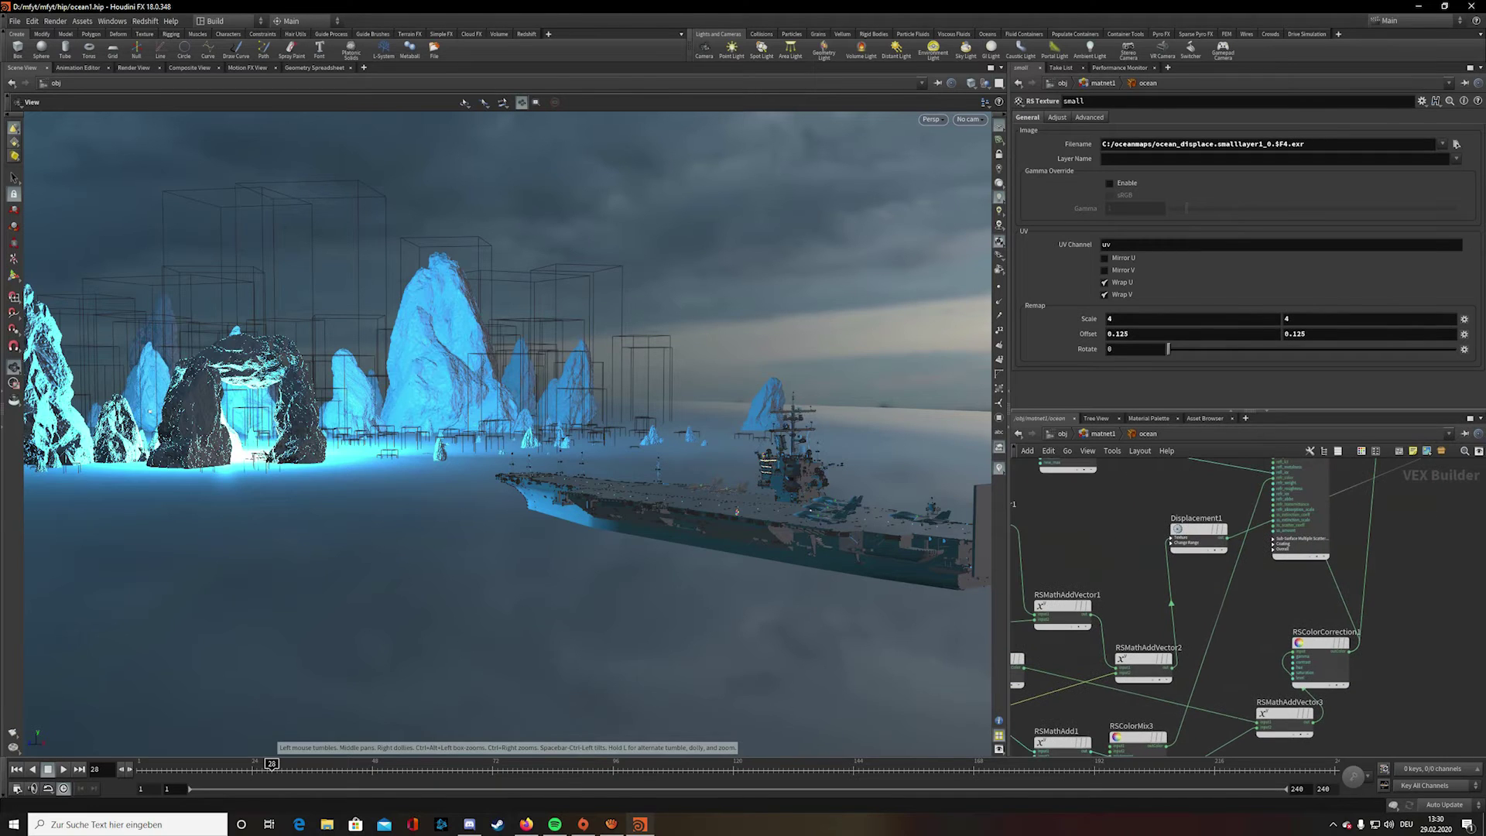
- View the carrier and rocks from above and return from the ocean material to the object level
drag(737, 511, 70, 547)
drag(573, 333, 583, 544)
right_drag(583, 544, 479, 669)
key(u)
key(u)
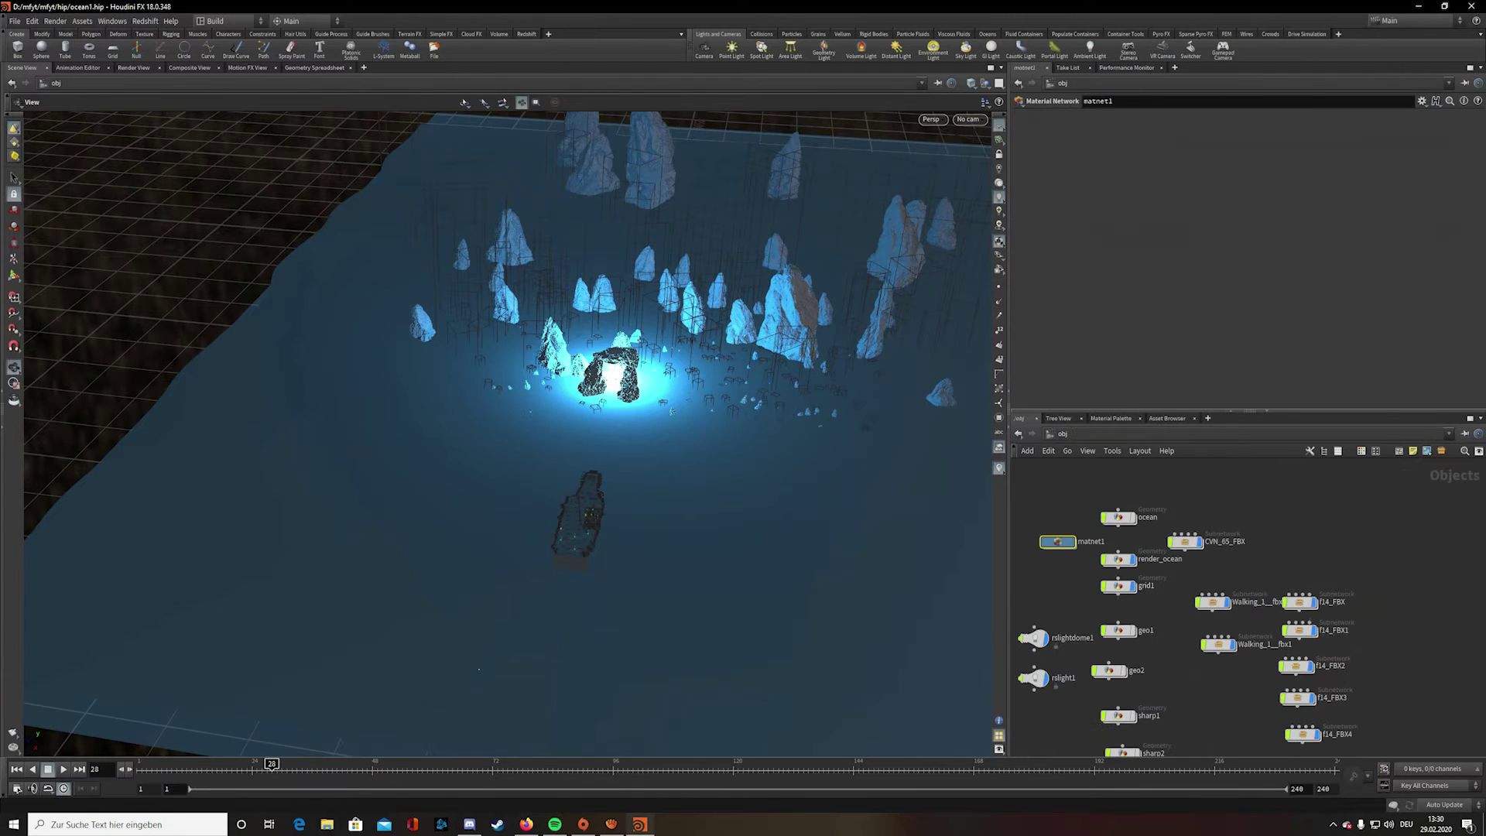
- Open the render_ocean object and display its noise_mid node, showing that node's parameters
middle_drag(1207, 619, 1243, 594)
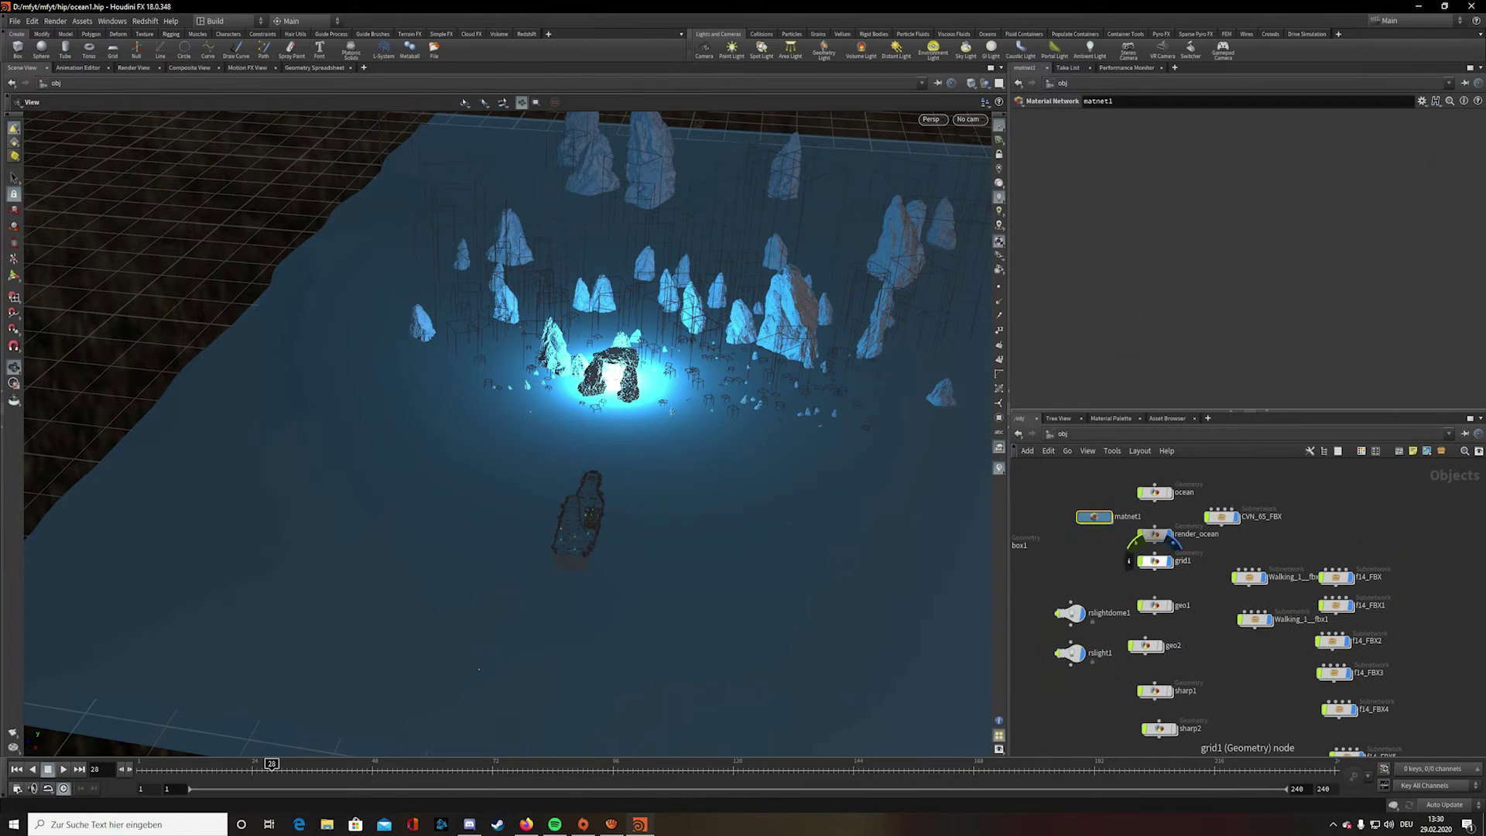
click(1154, 561)
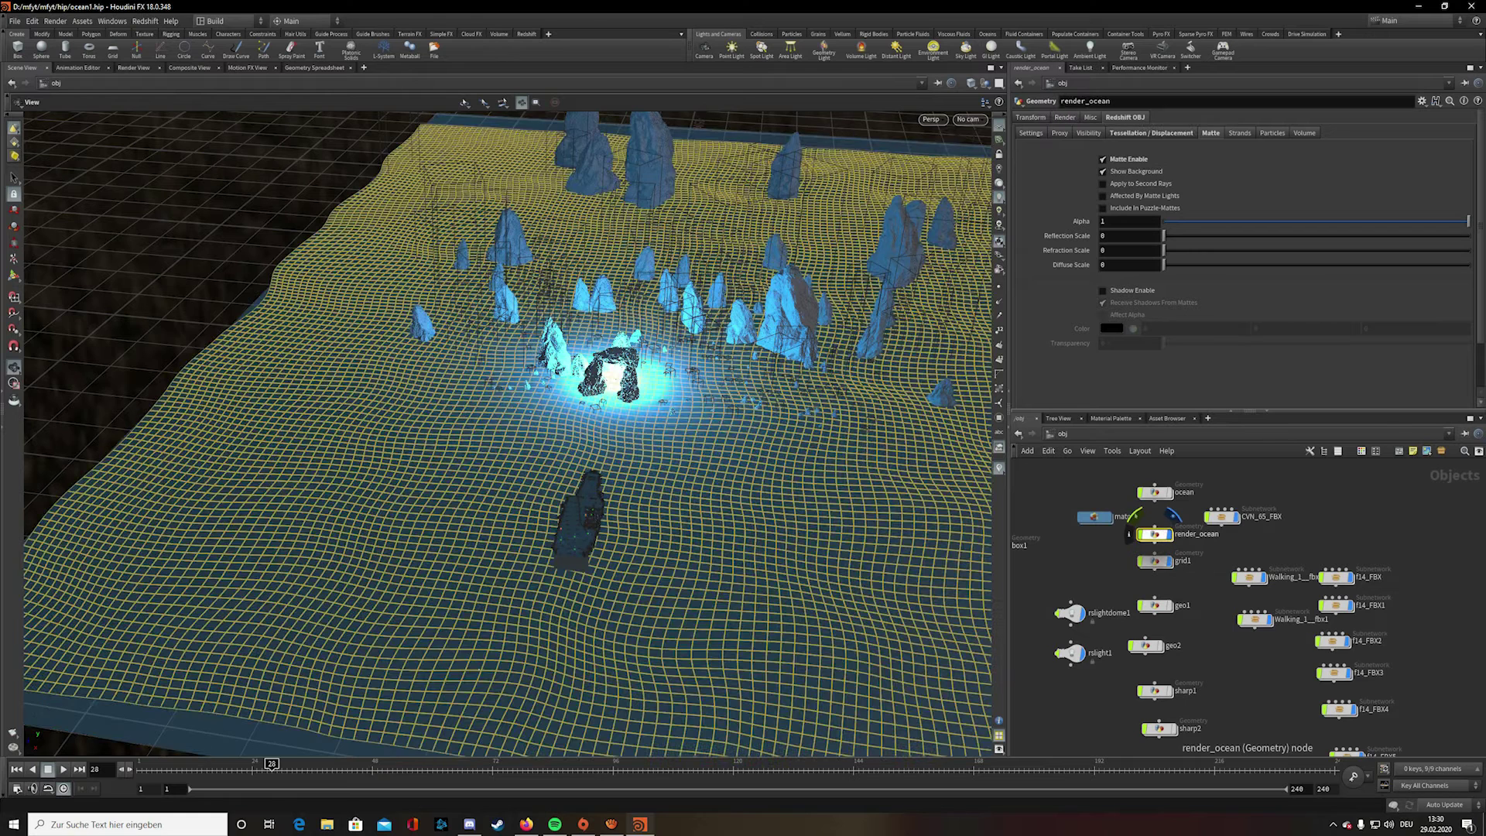
double_click(1155, 534)
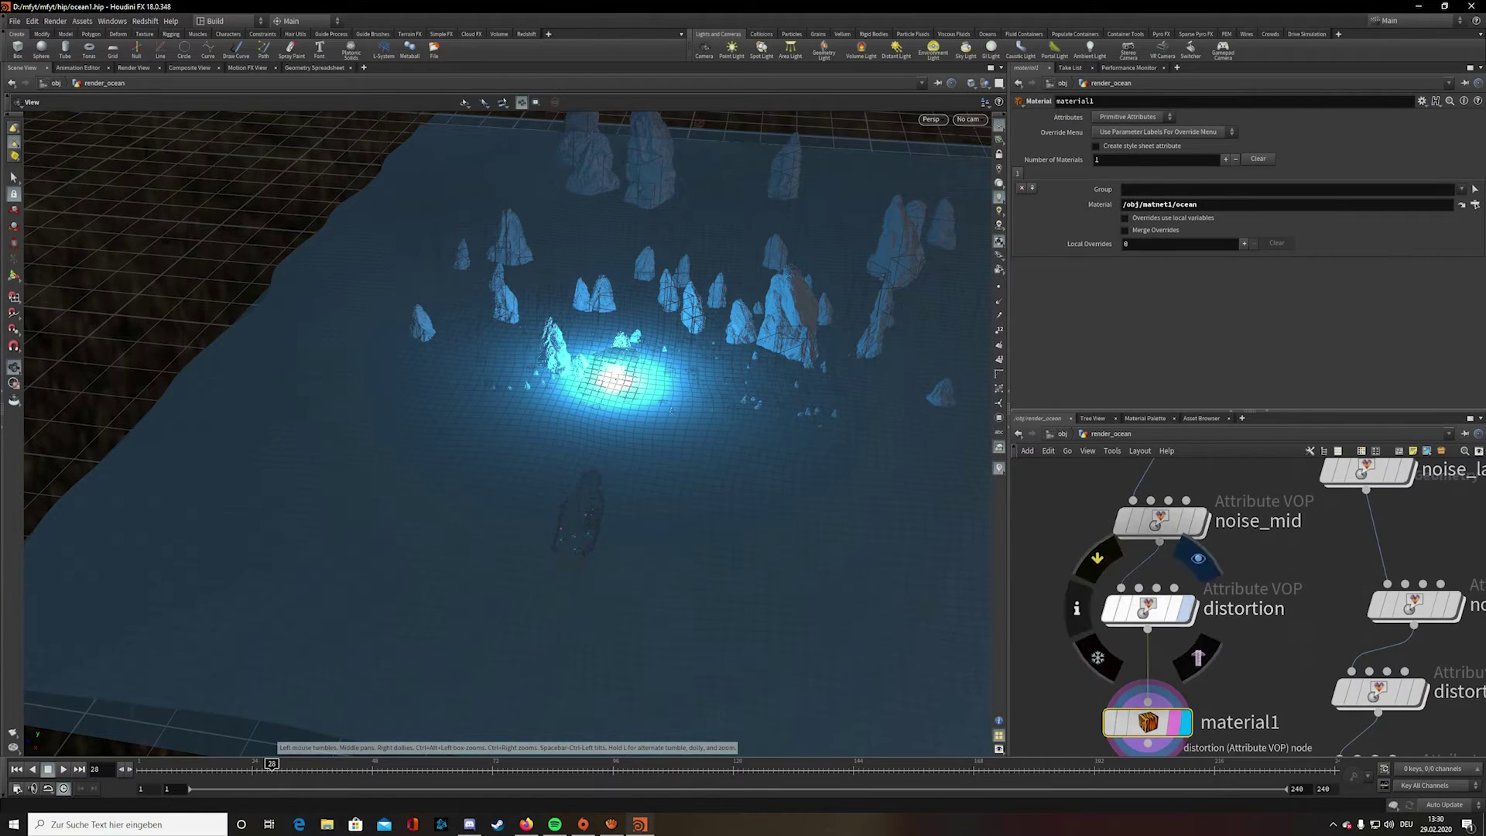
middle_drag(1138, 596, 1177, 702)
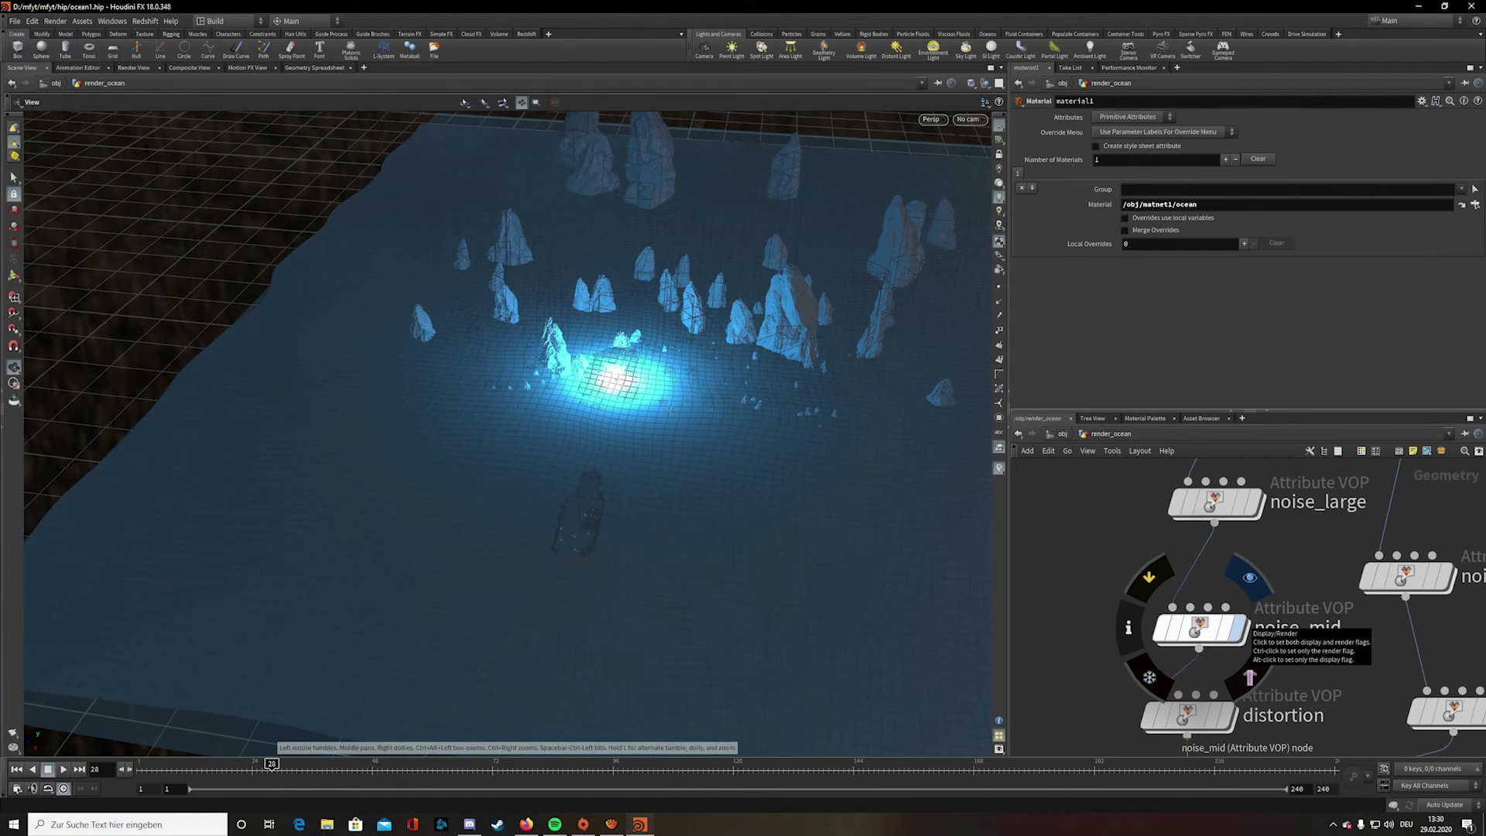
click(1240, 628)
click(1200, 629)
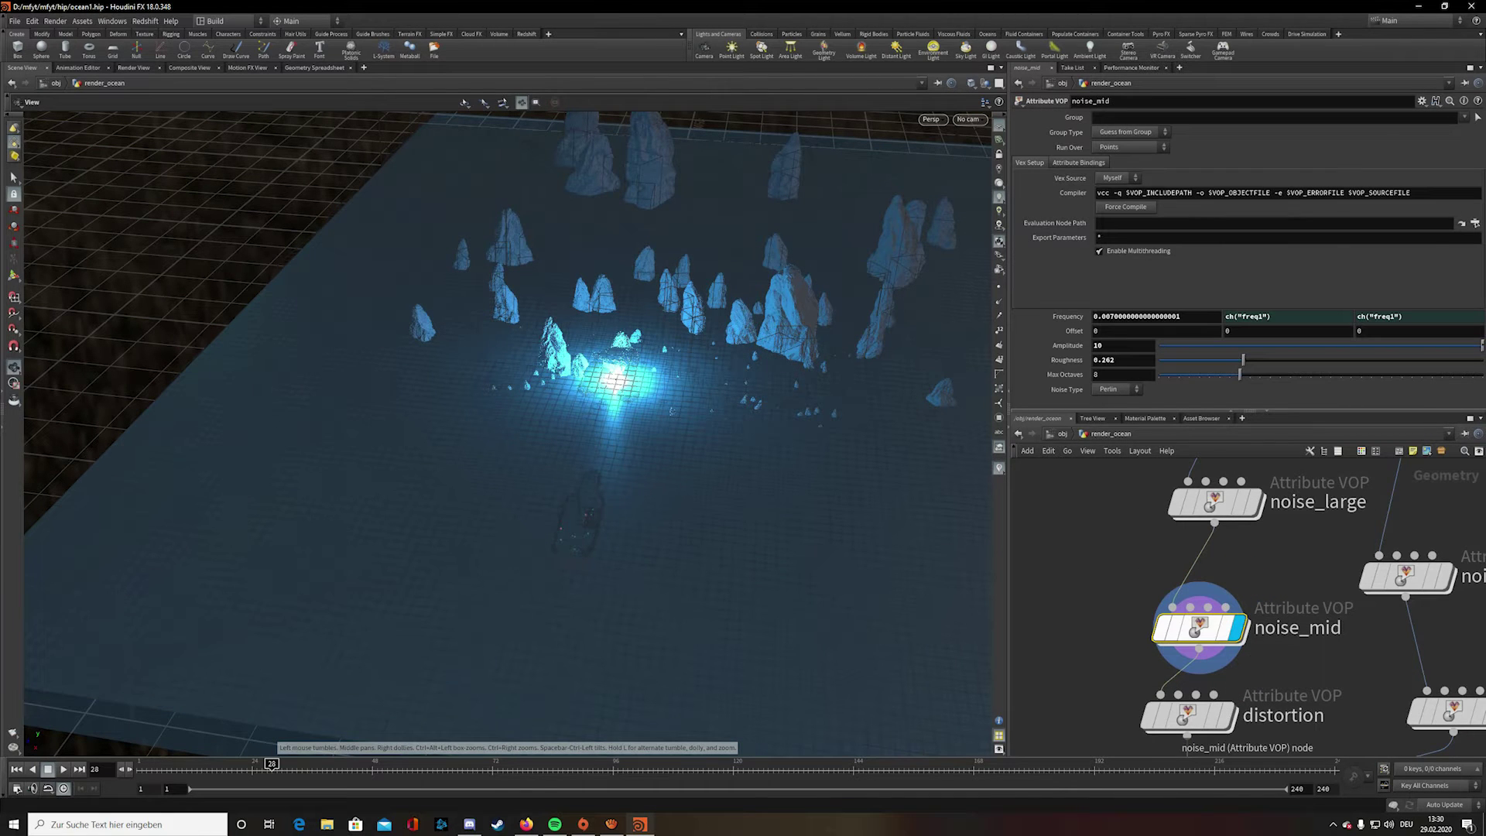
- Open the noise_mid network inside render_ocean and show the parameters of its ocn_mid_mask bind node
scroll(797, 554, down, 5)
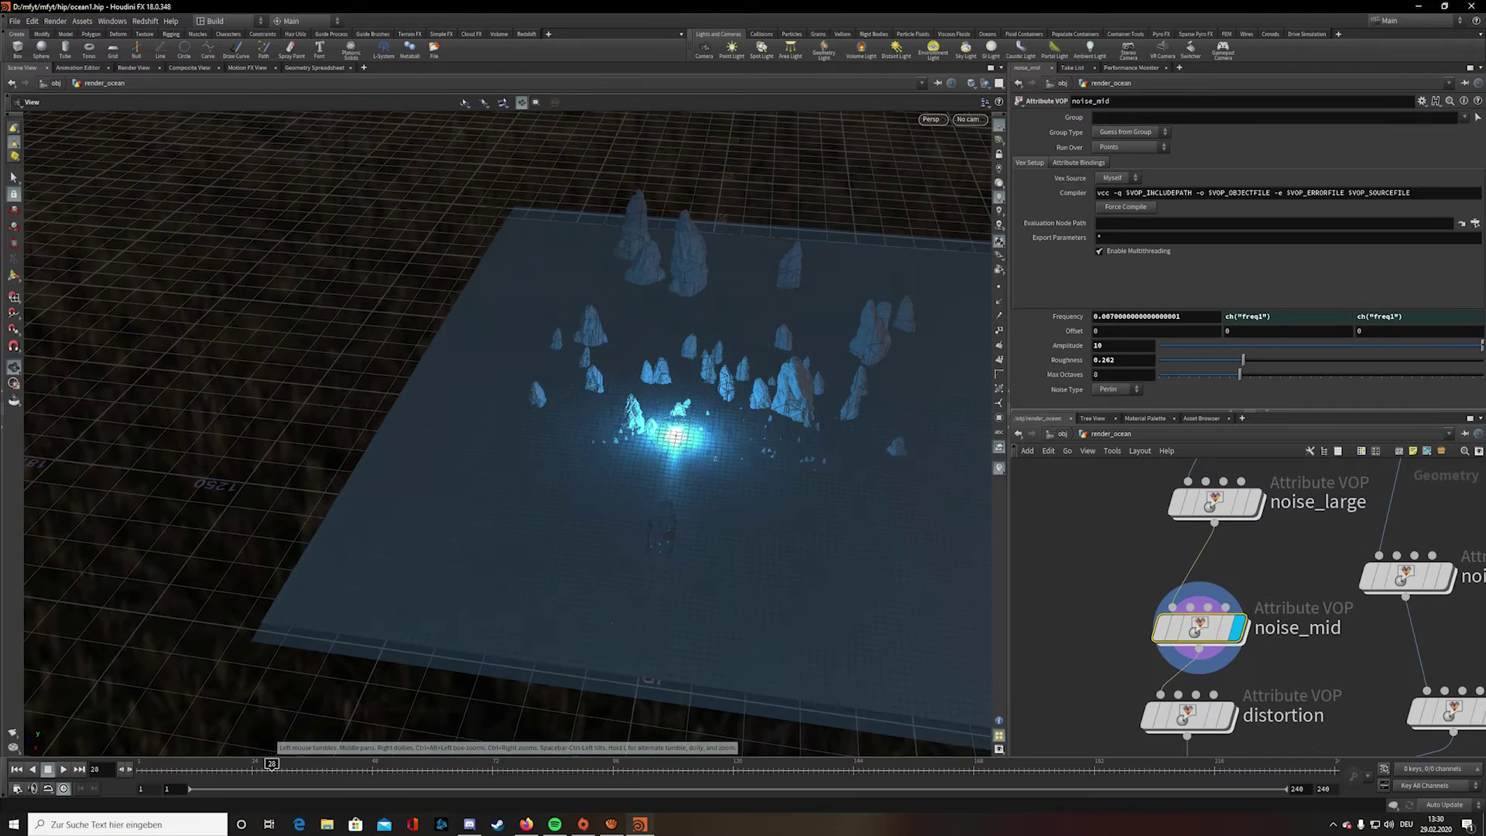
drag(604, 541, 720, 457)
scroll(720, 457, up, 3)
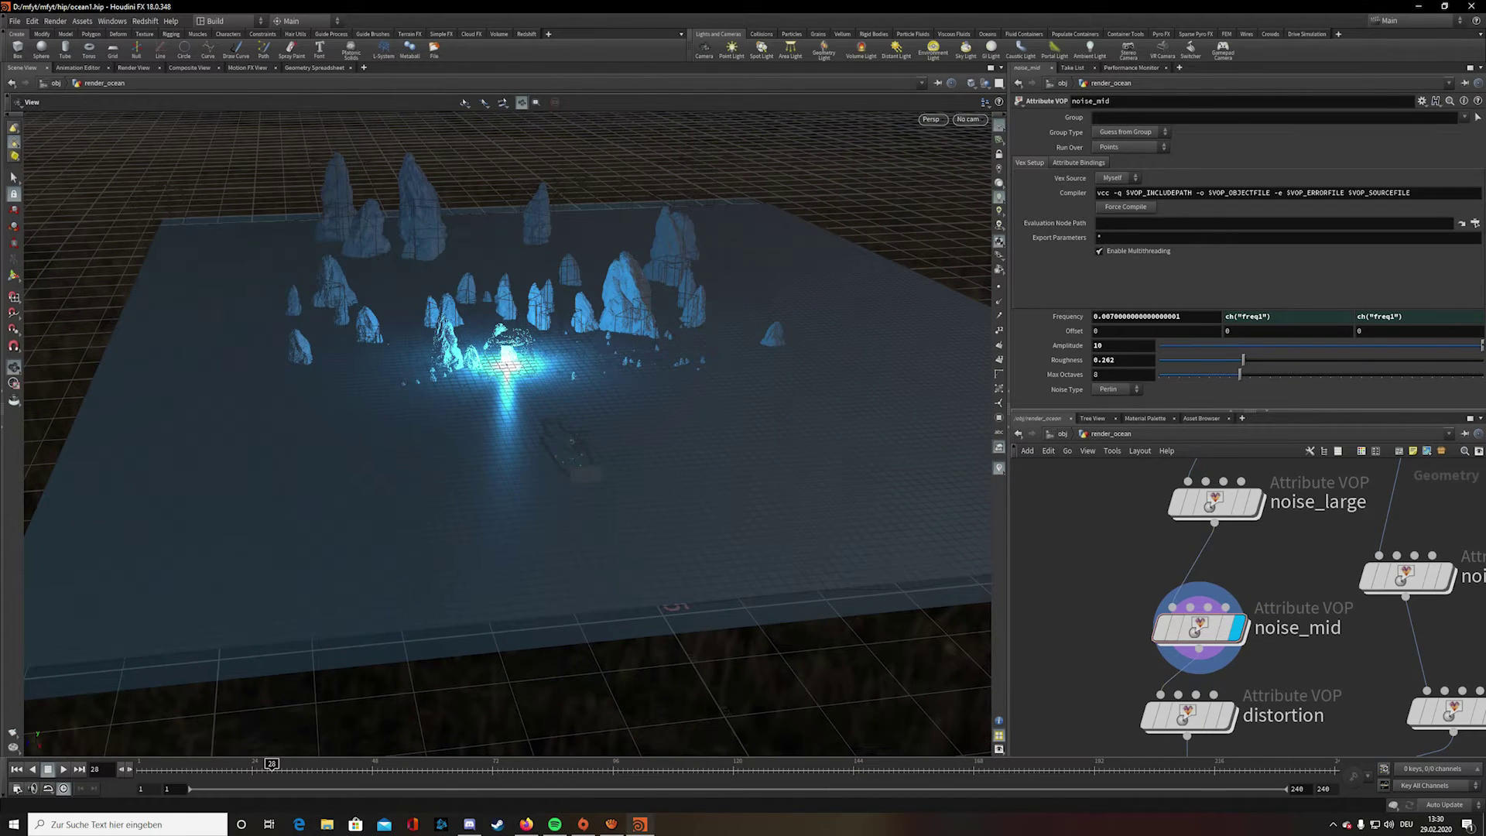
double_click(1177, 564)
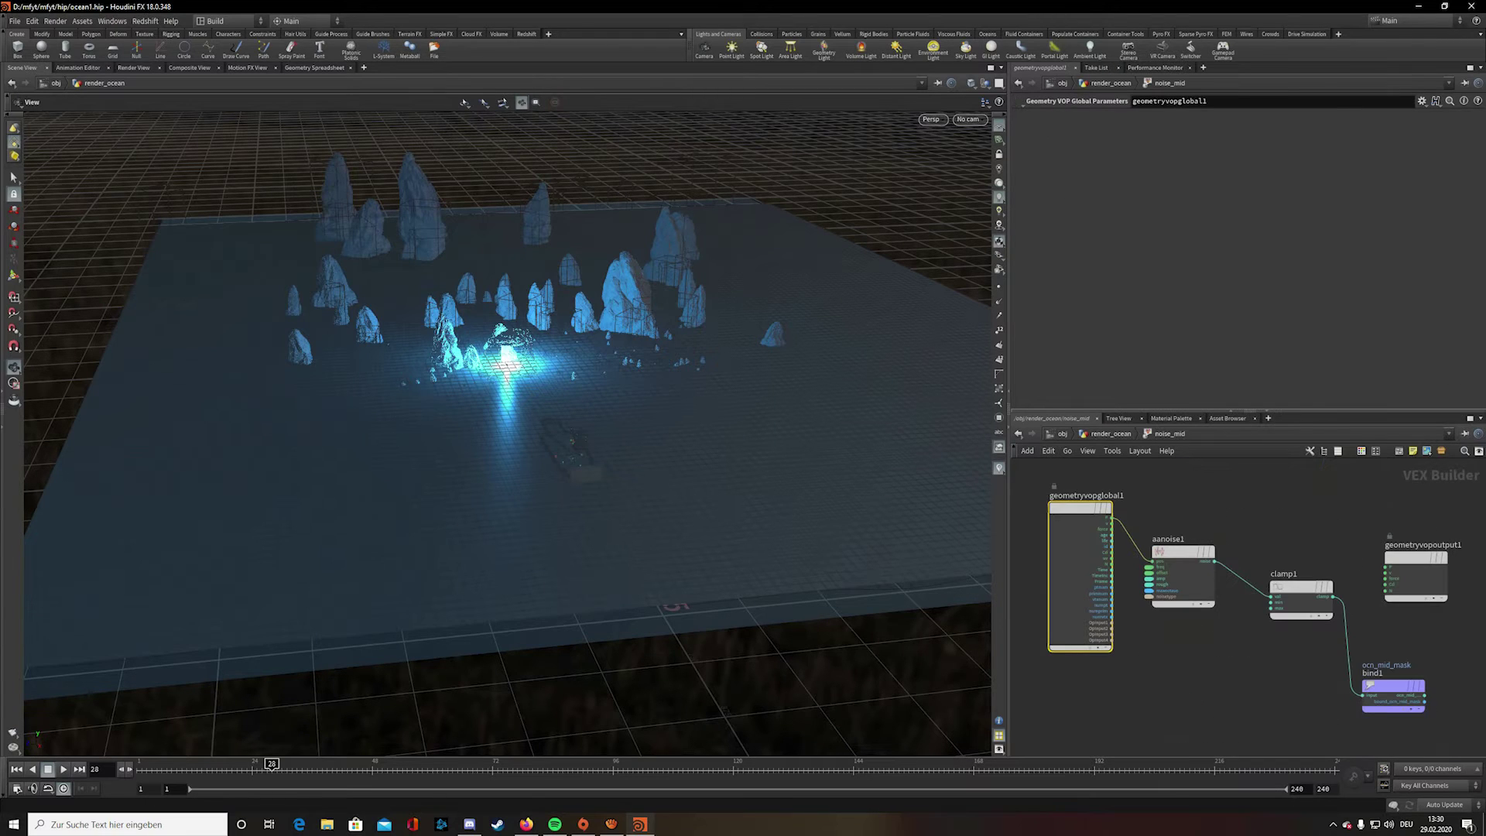
click(1370, 685)
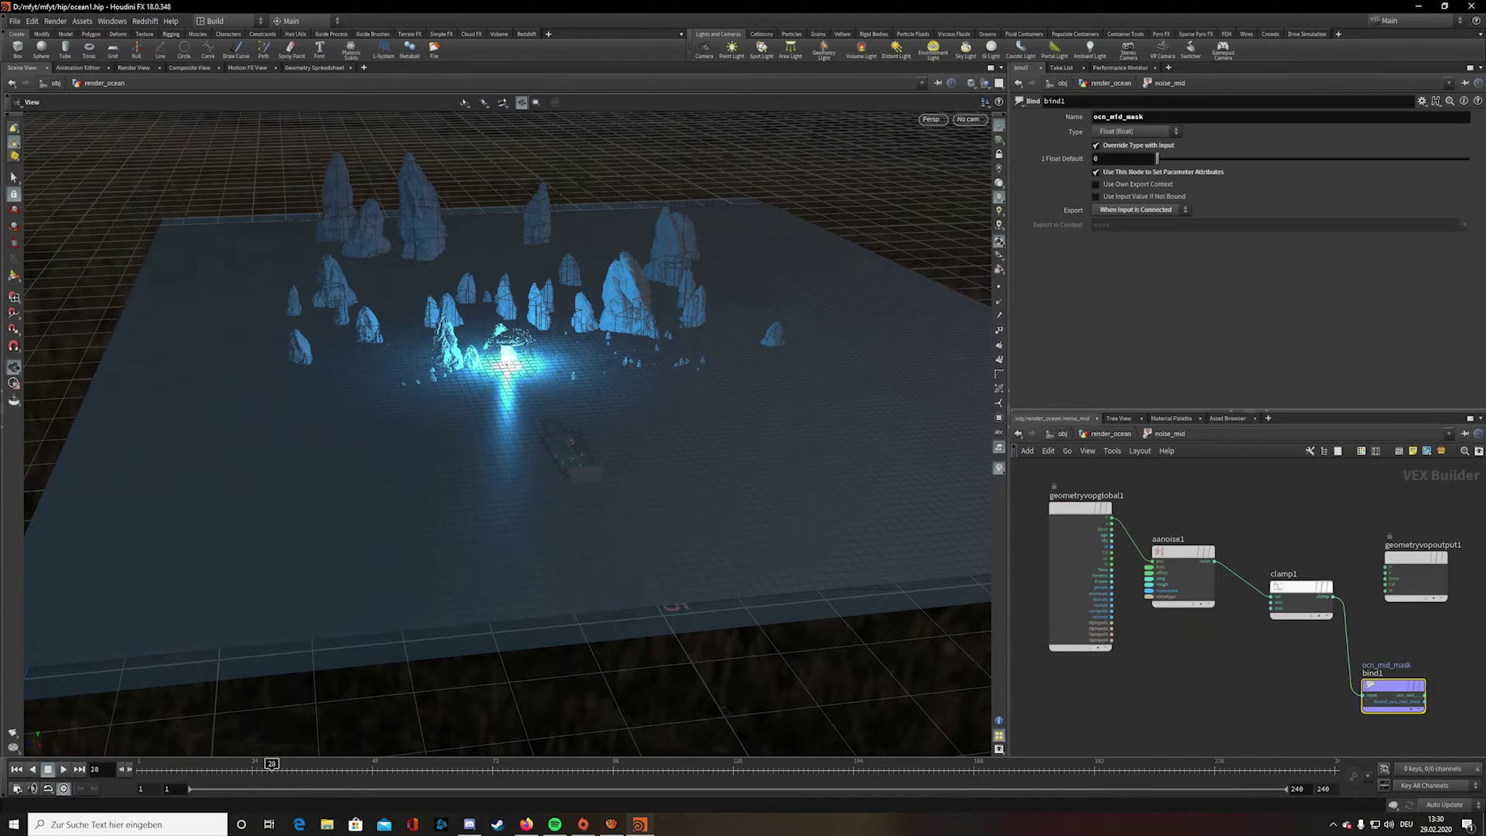
- Wire clamp1's output into the Cd input of geometryvopoutput1 and view the mid mask across the ocean surface from above
scroll(1370, 571, up, 5)
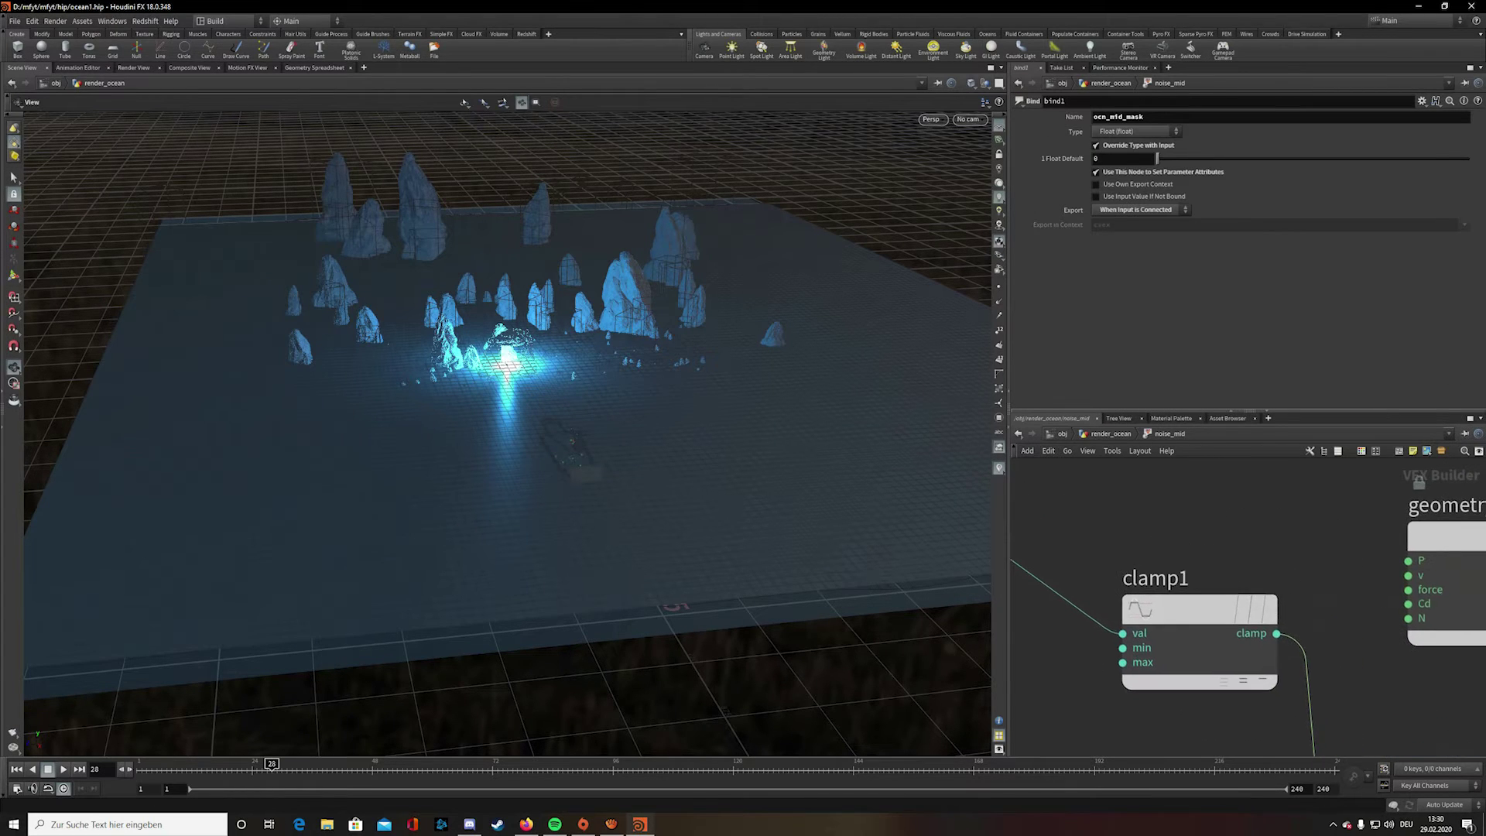
drag(1277, 633, 1408, 604)
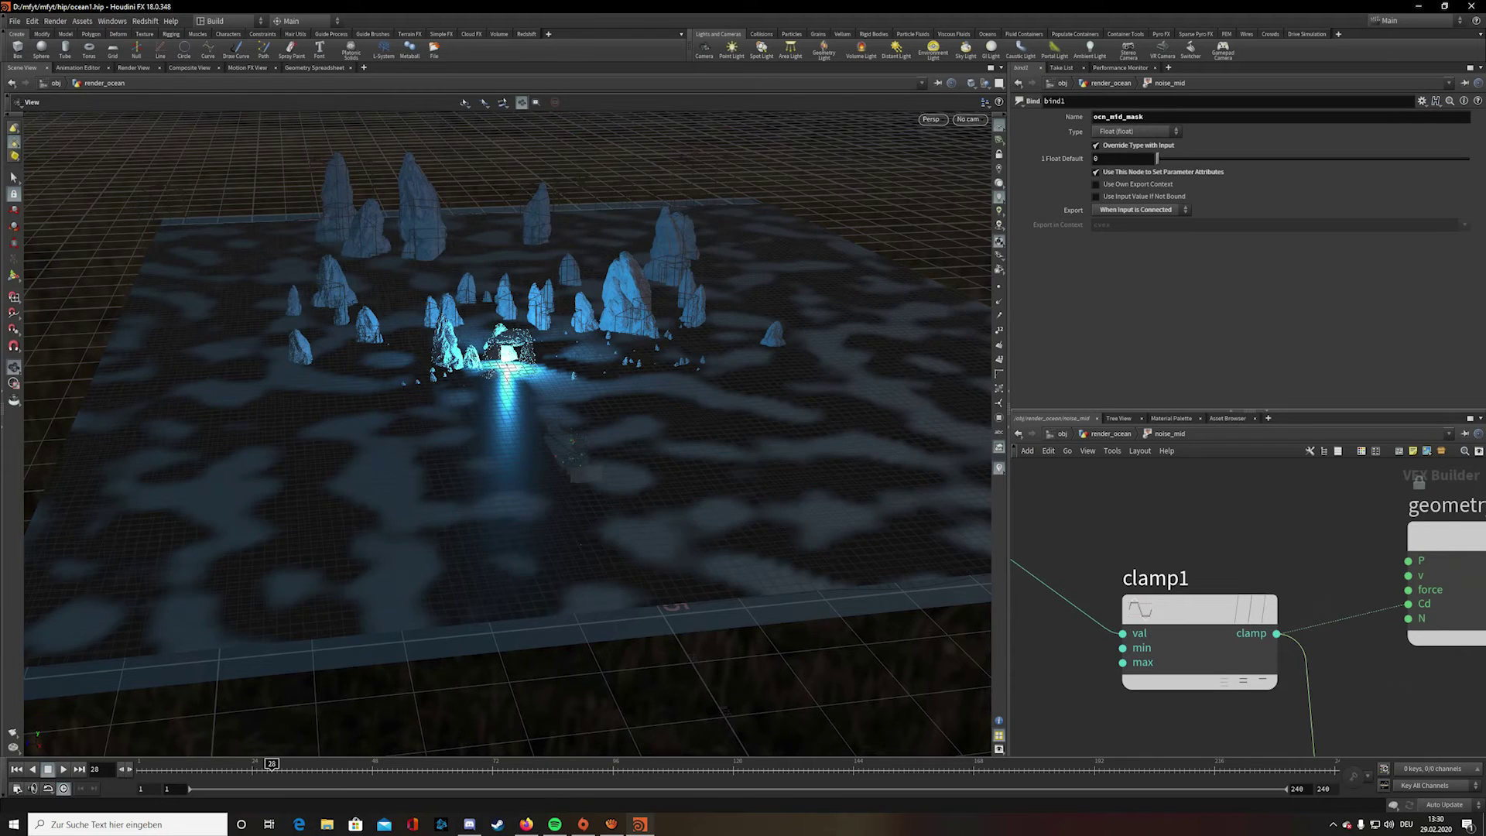
drag(496, 387, 557, 511)
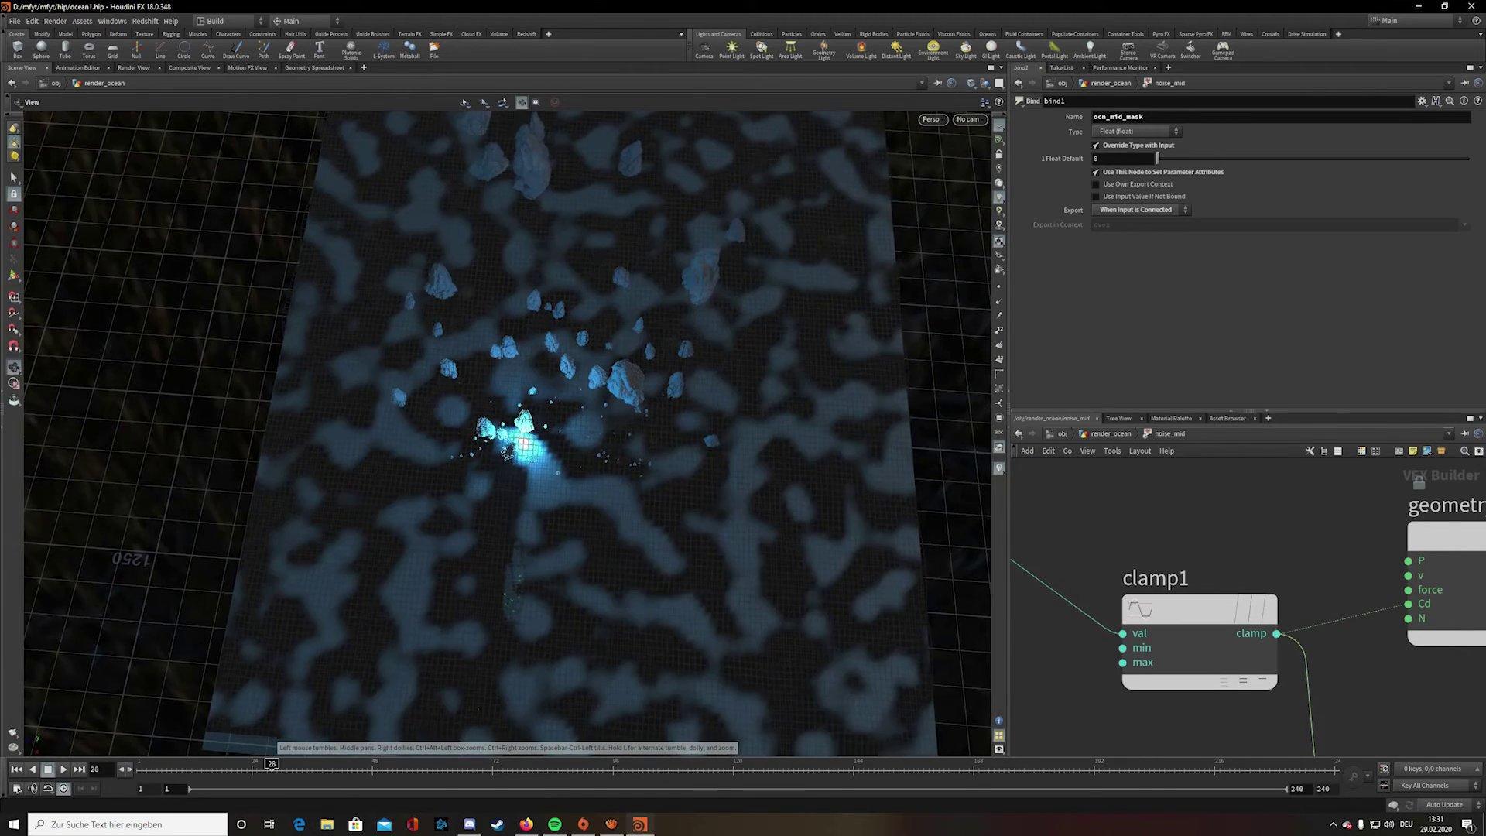
middle_drag(557, 511, 537, 349)
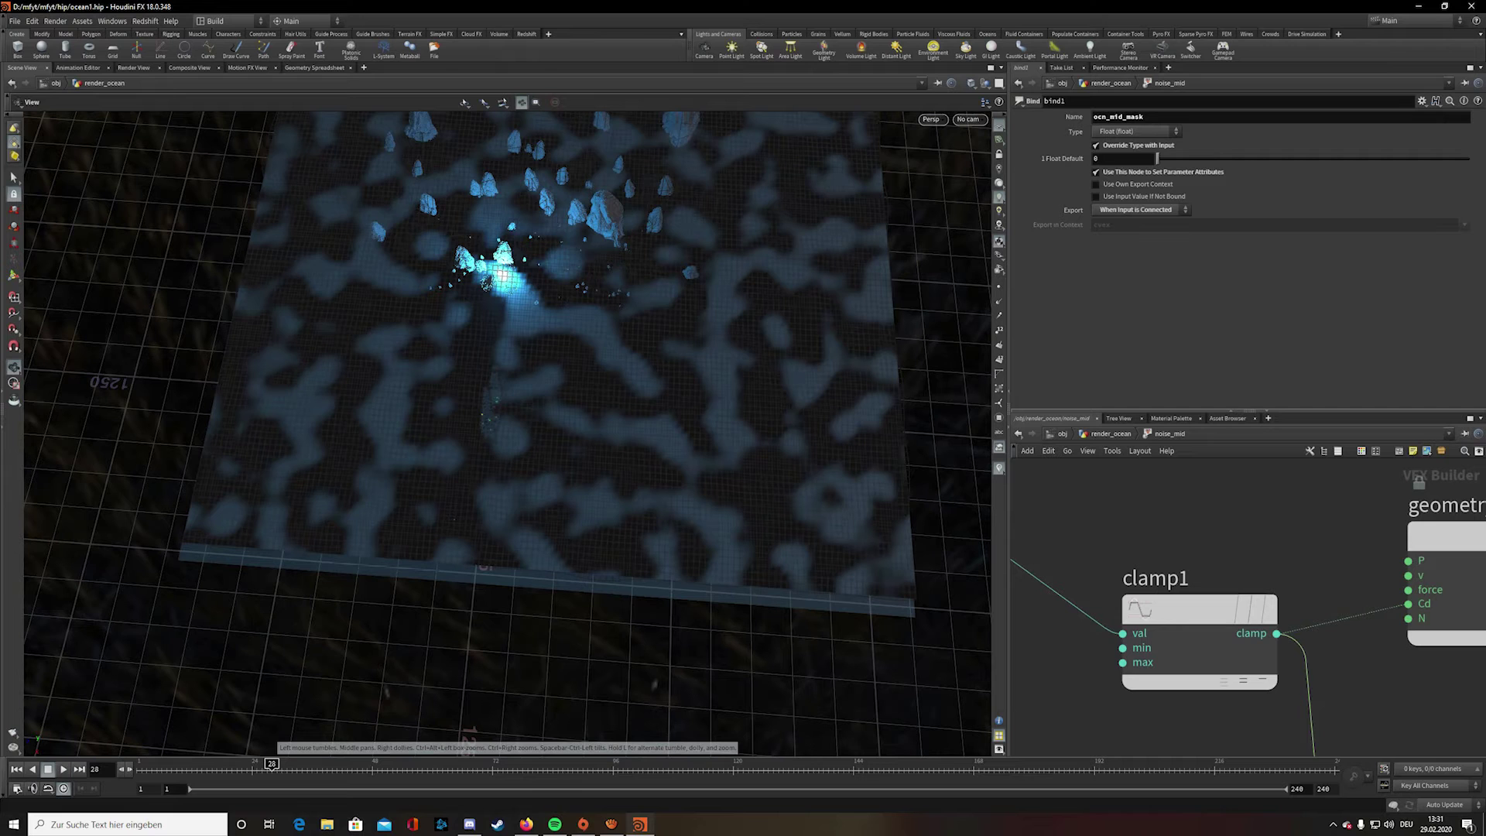
right_drag(685, 422, 719, 588)
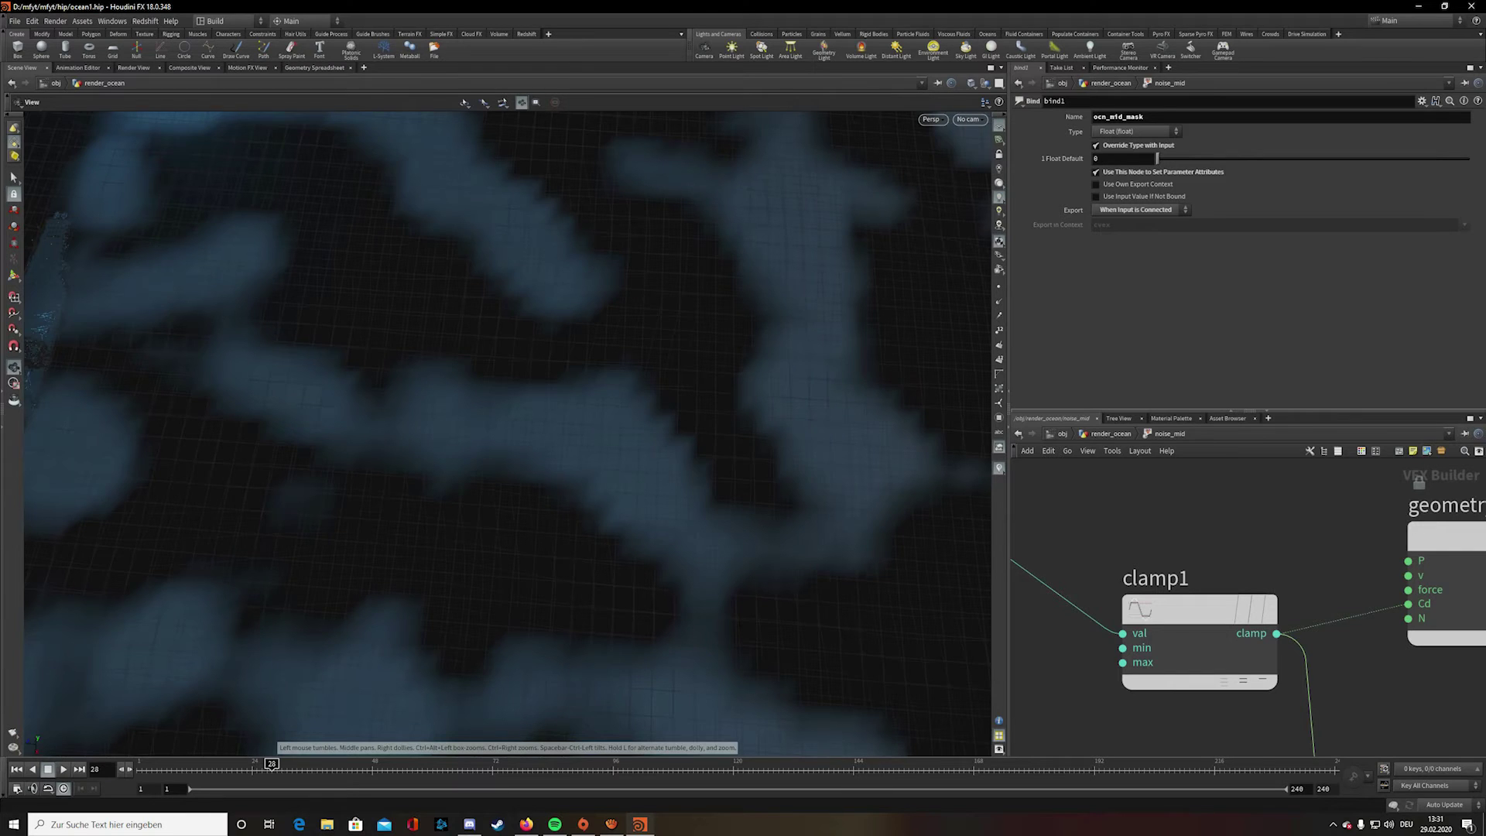
scroll(434, 398, down, 10)
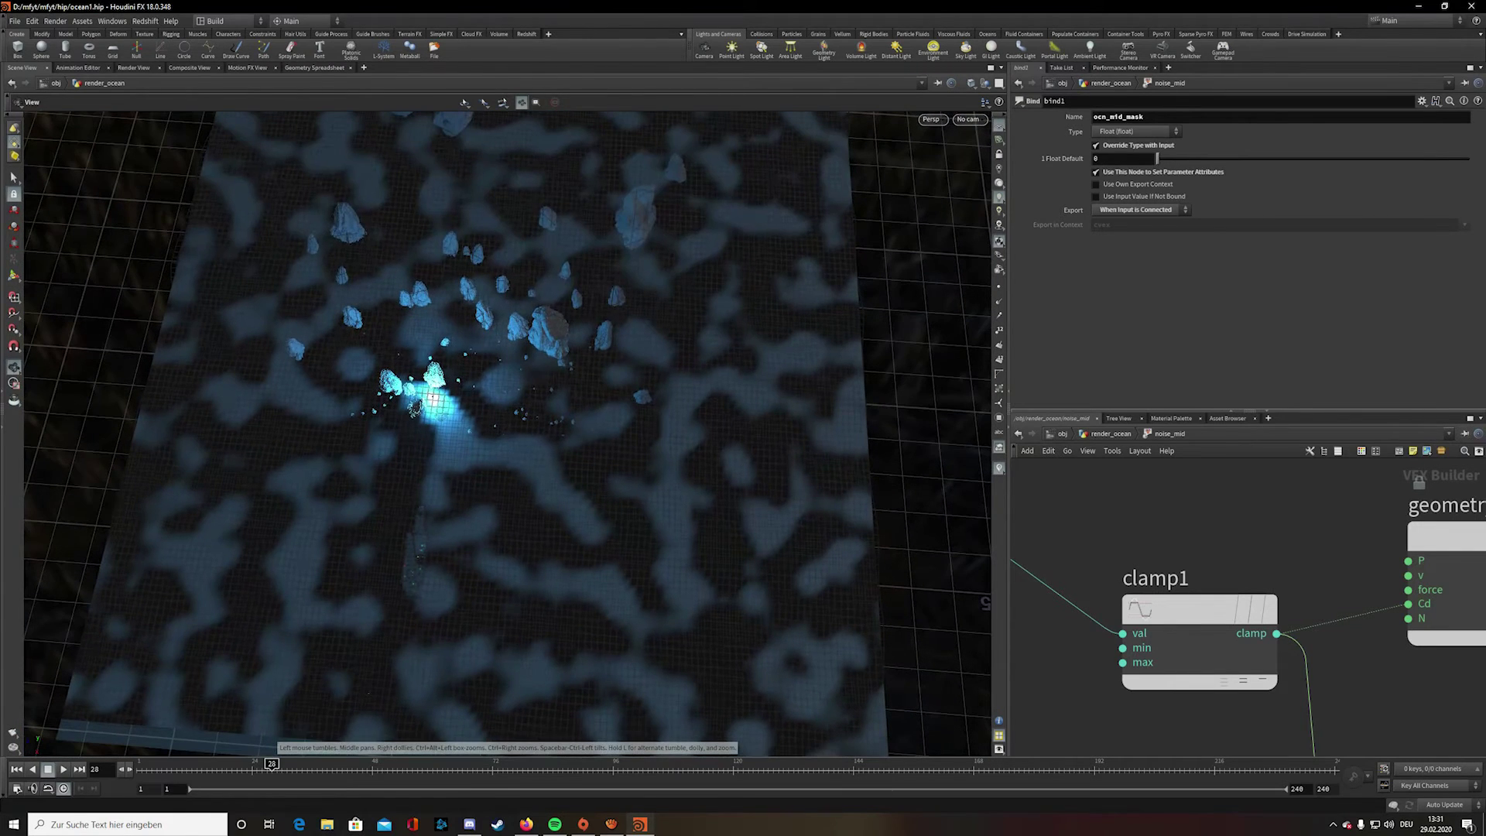
scroll(1218, 535, down, 1)
- Disconnect clamp1 from the Cd input of geometryvopoutput1 and return to the render_ocean network
middle_drag(1218, 534, 1079, 479)
right_click(1203, 545)
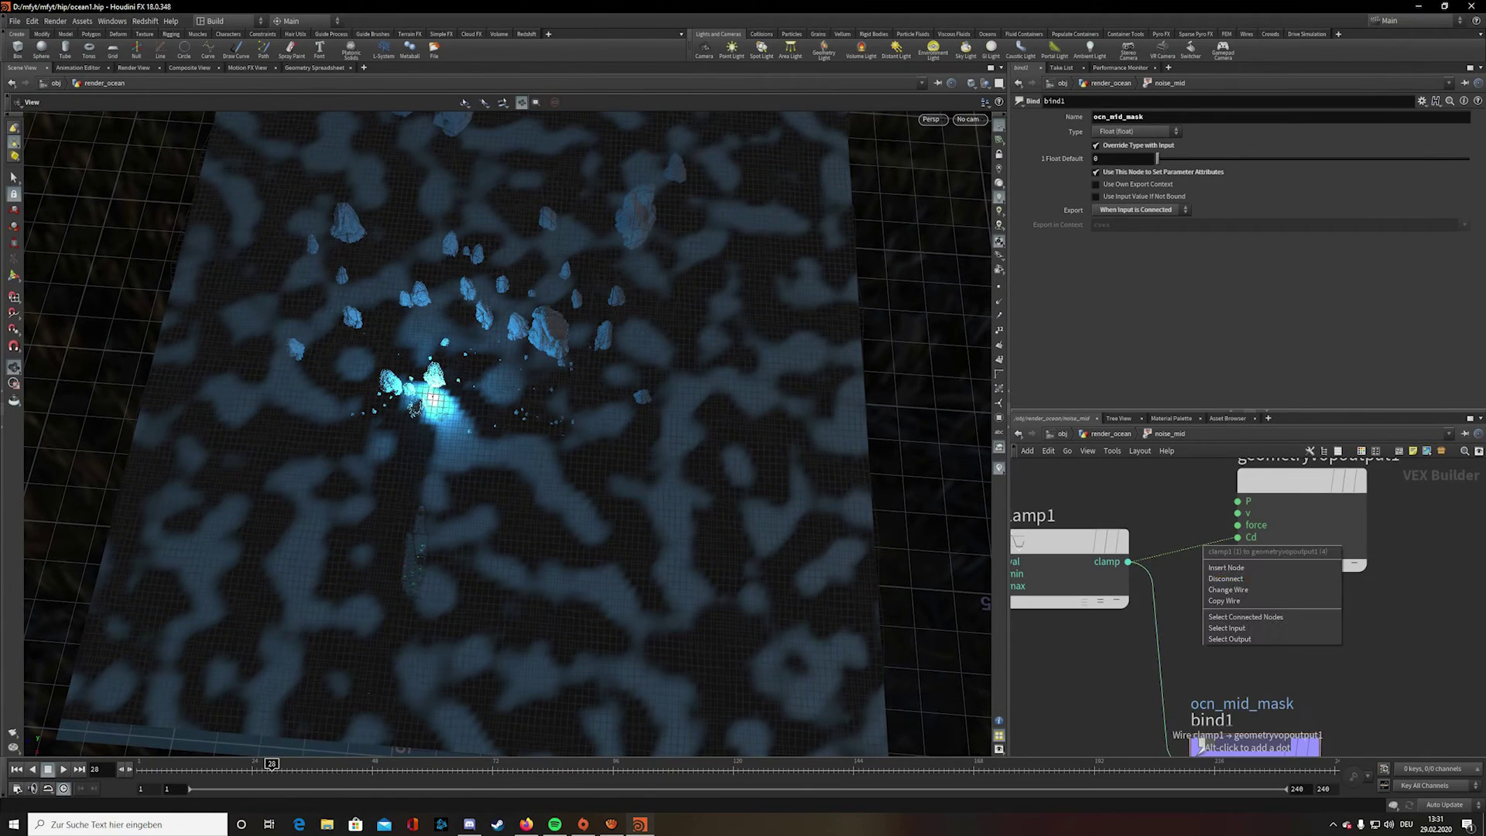
click(1226, 578)
key(u)
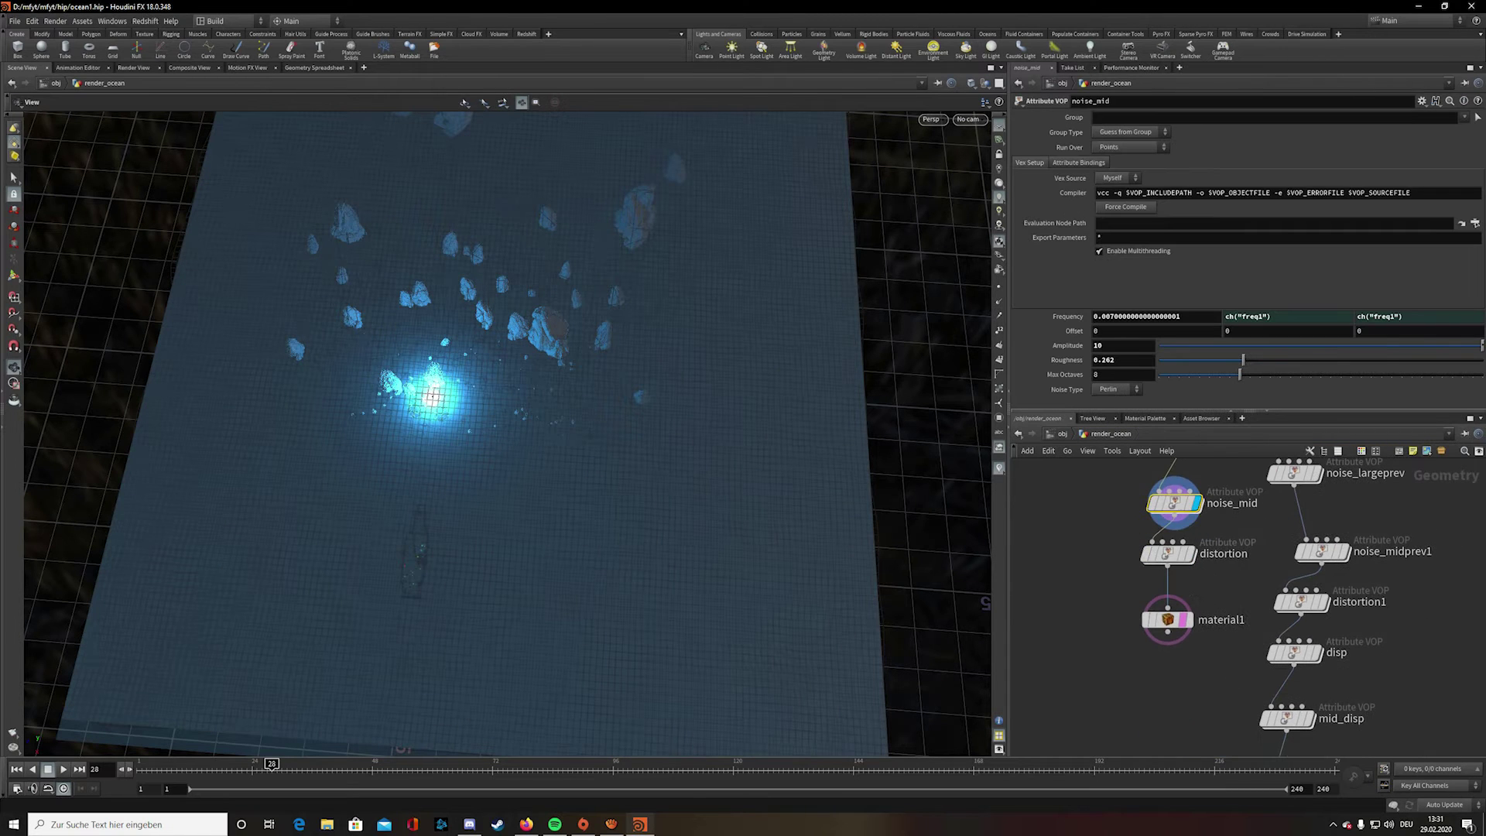
- Display the material1 node's output, open the distortion network and examine its nodes together with the distorted ocean surface
click(1190, 621)
double_click(1167, 554)
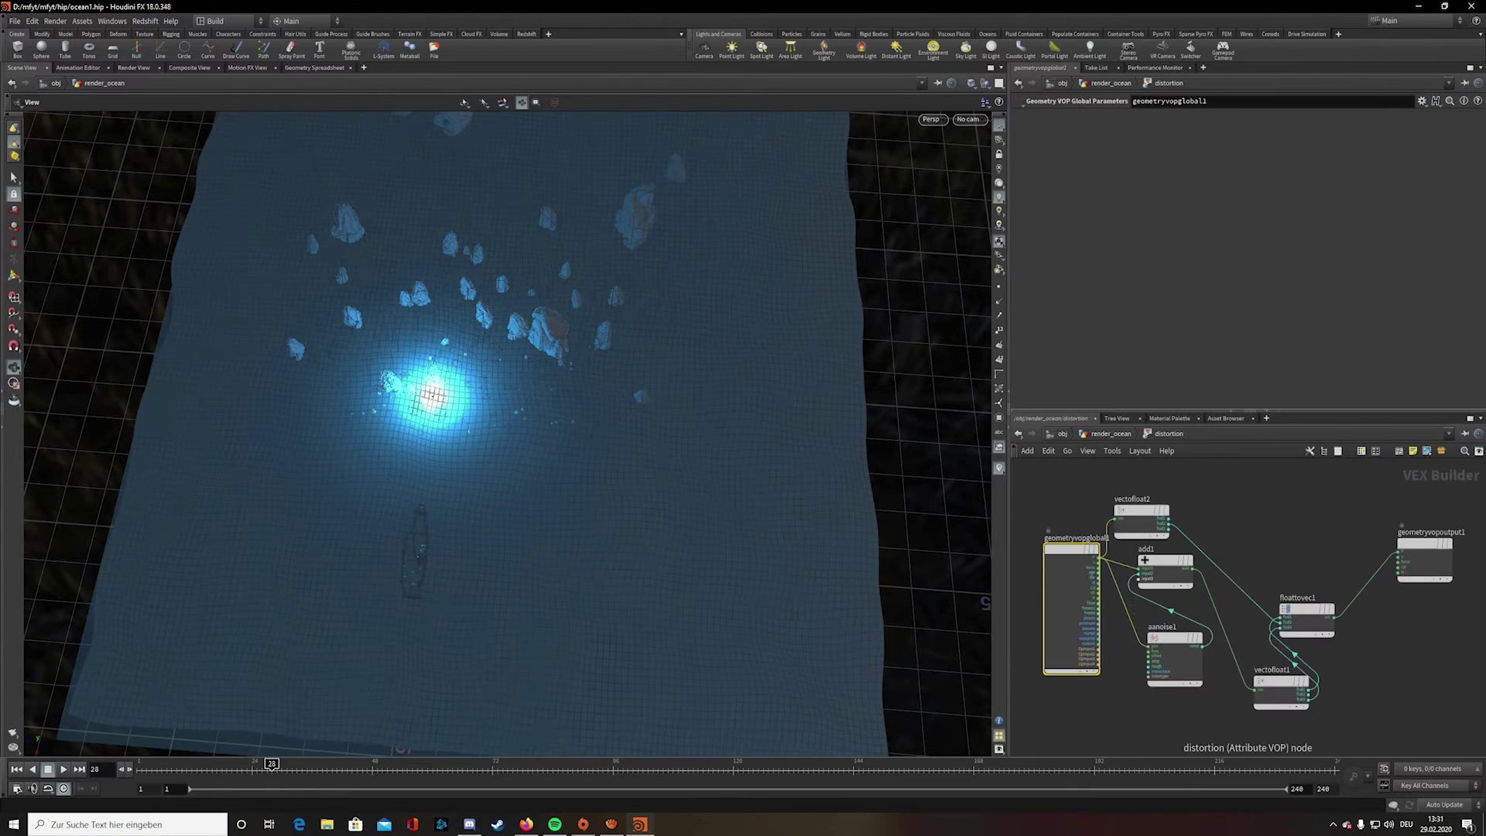
scroll(703, 464, up, 5)
scroll(1084, 577, up, 4)
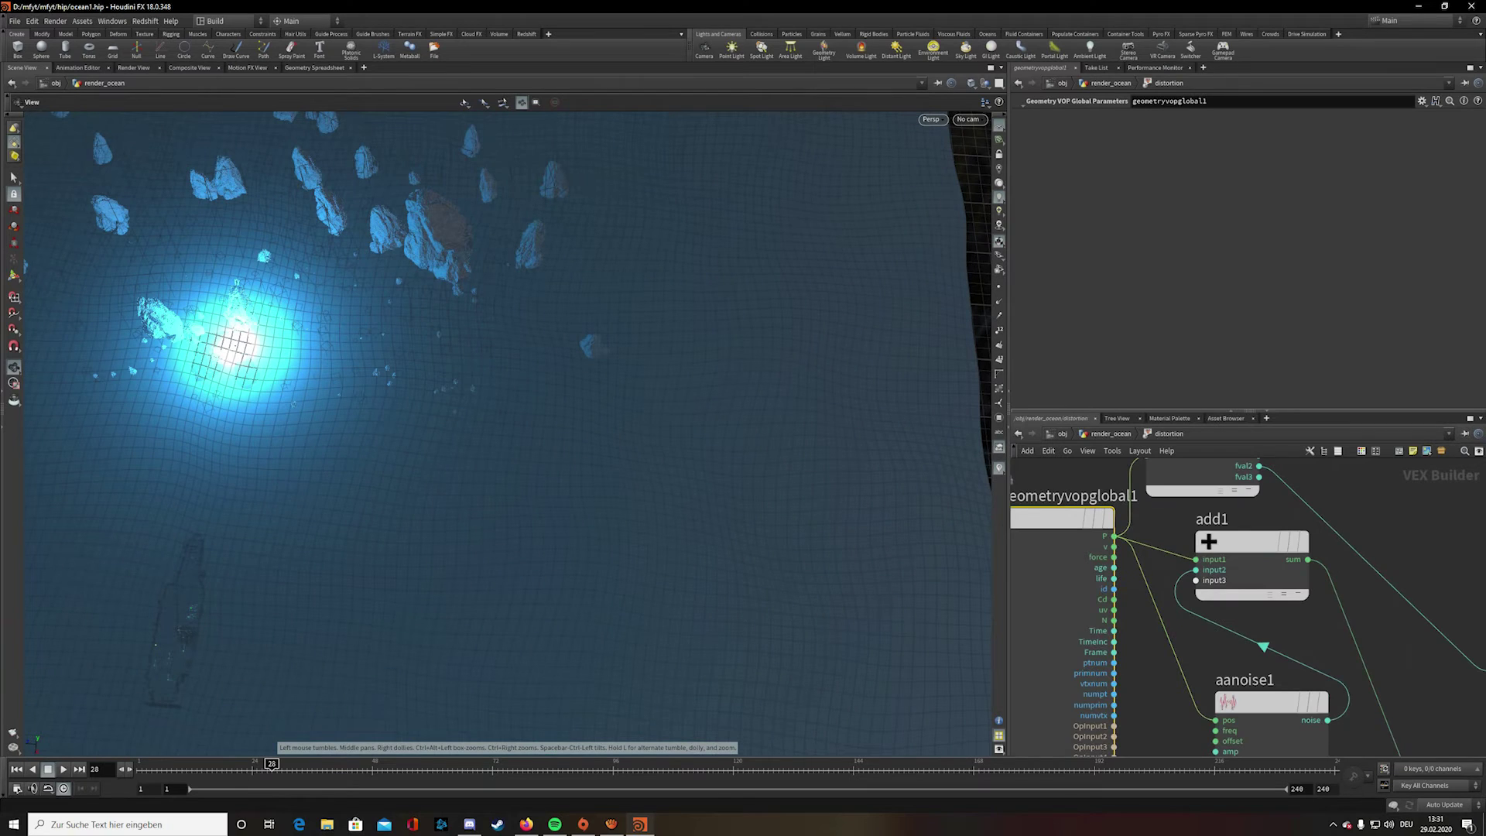
scroll(1181, 535, down, 4)
middle_drag(1182, 536, 1116, 551)
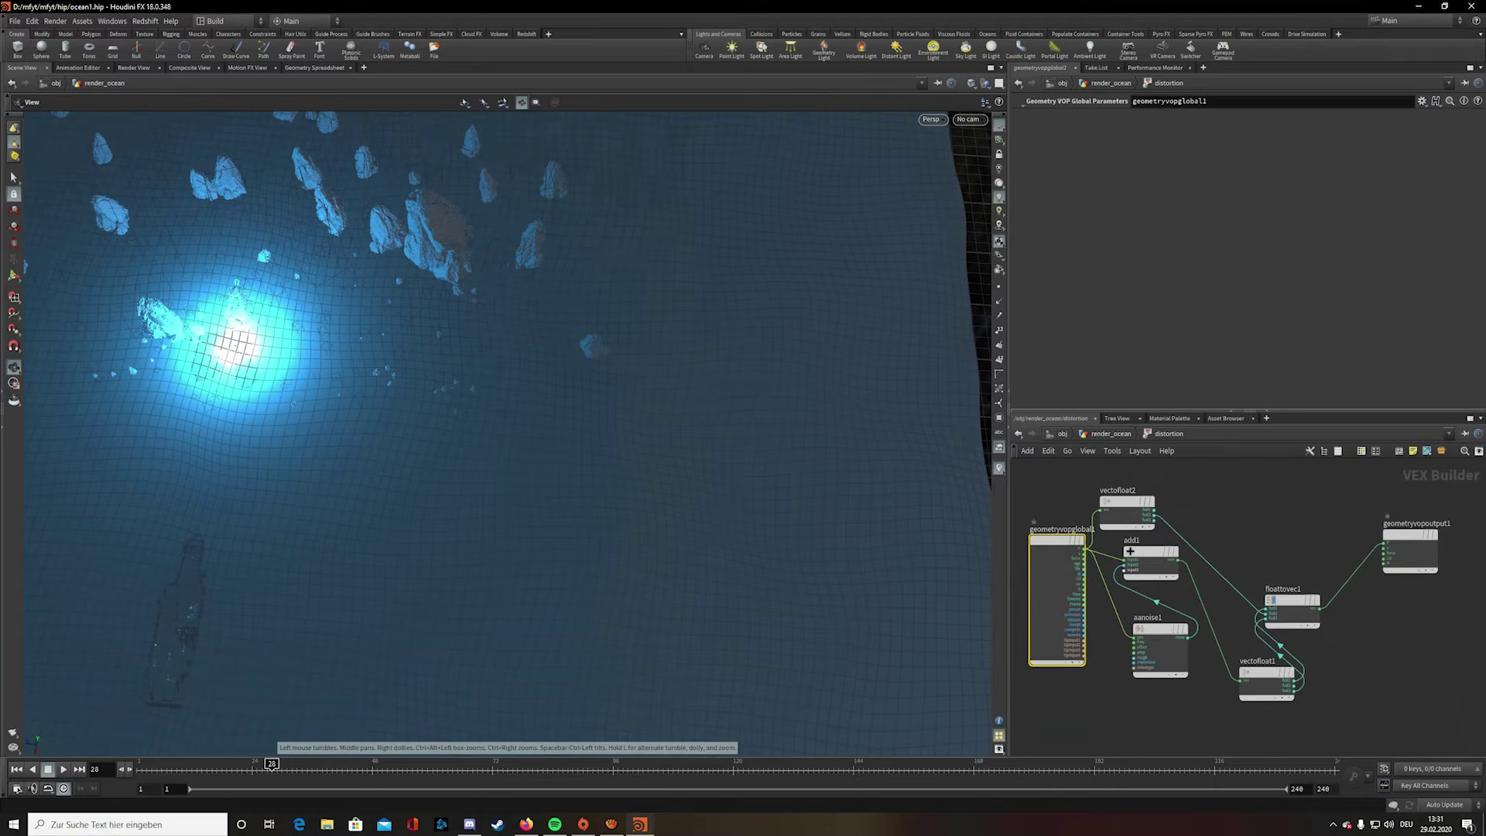
drag(1087, 547, 1322, 608)
drag(541, 434, 589, 229)
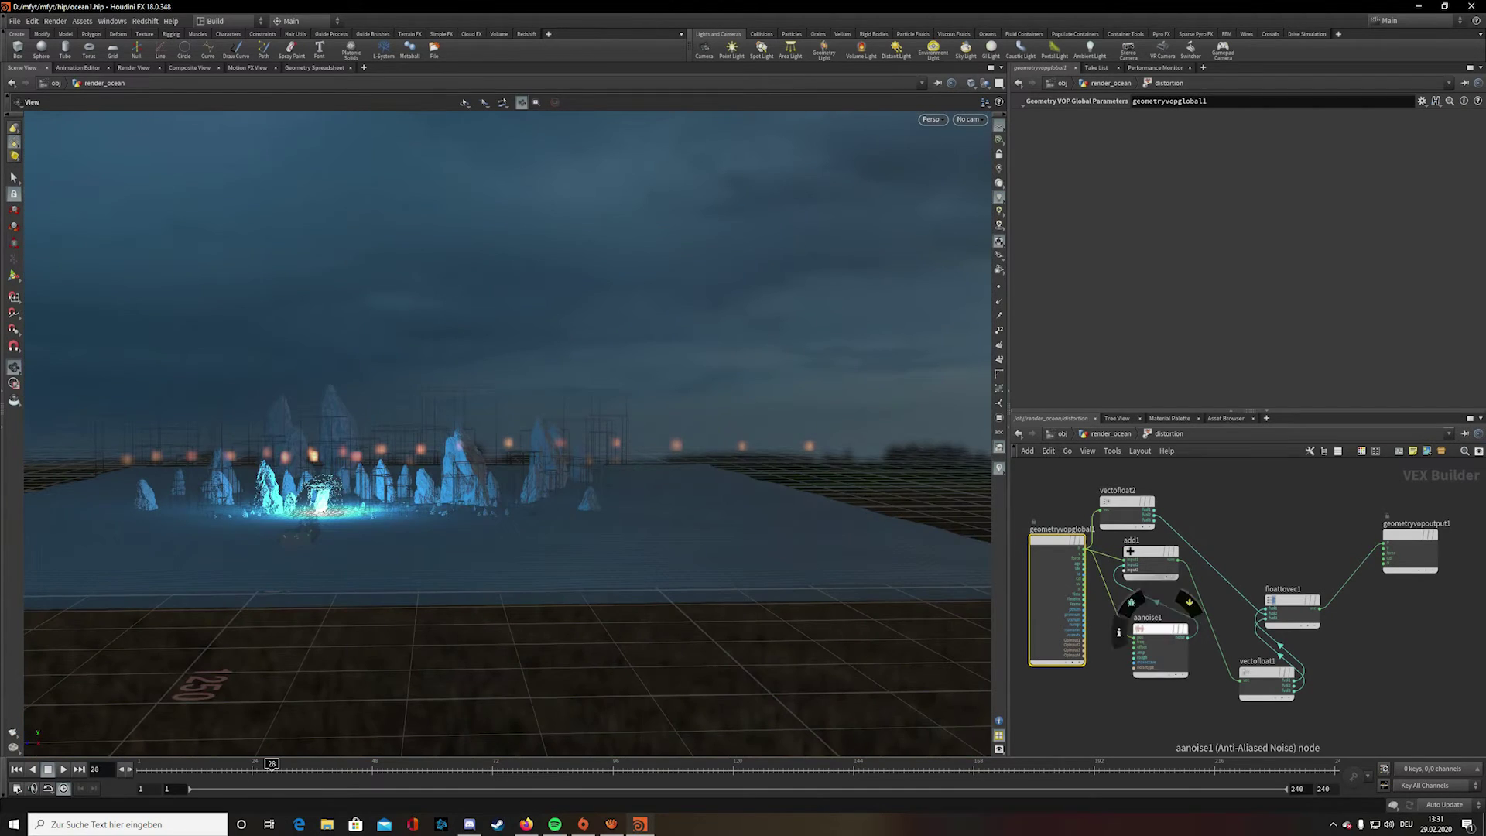
- Show the aanoise1 noise settings and move the add1 node slightly closer to it in the distortion network
click(1159, 629)
drag(1154, 552, 1168, 575)
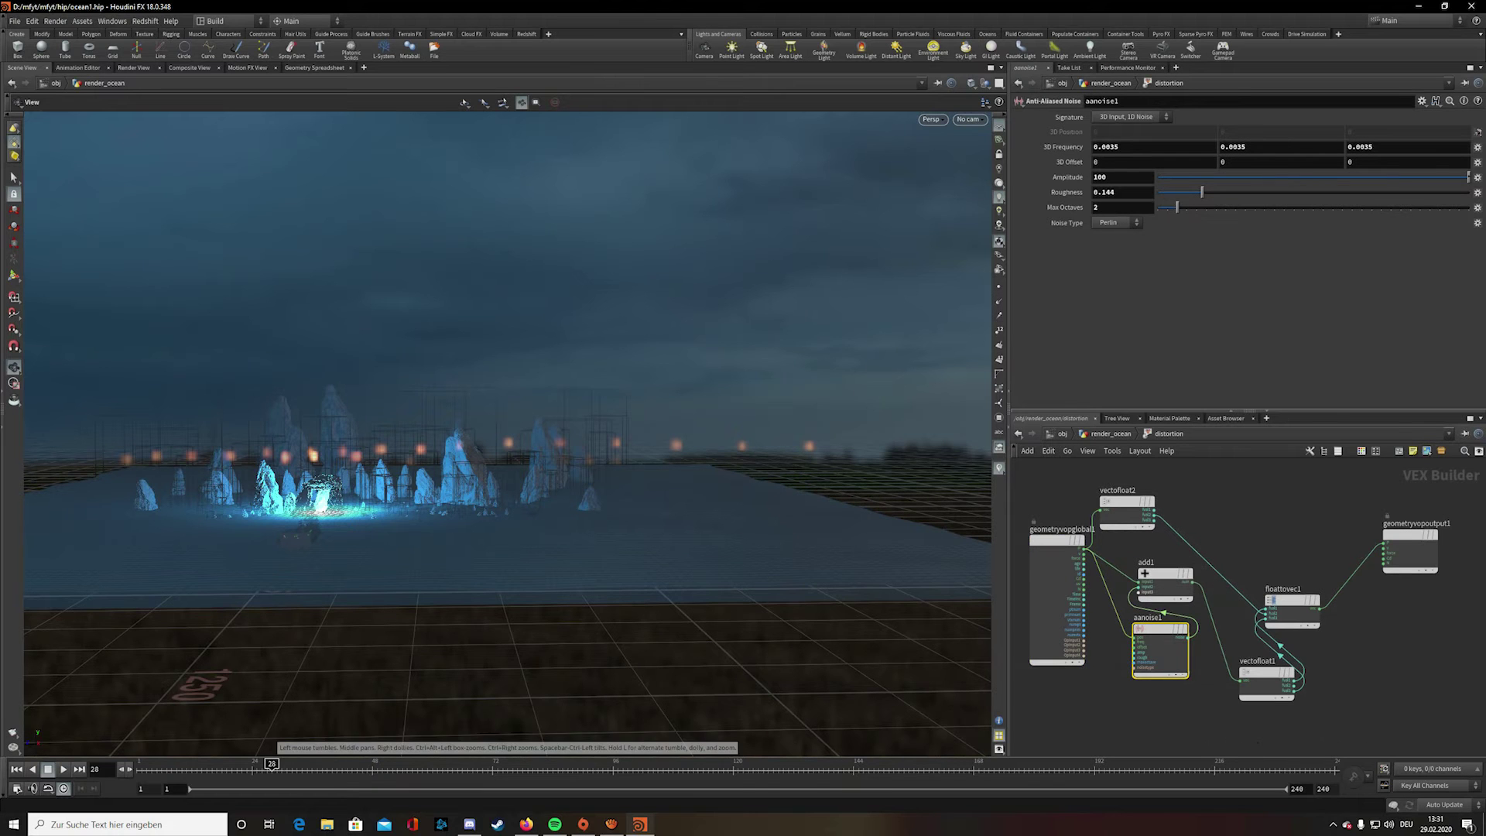
drag(534, 341, 596, 298)
scroll(580, 596, up, 4)
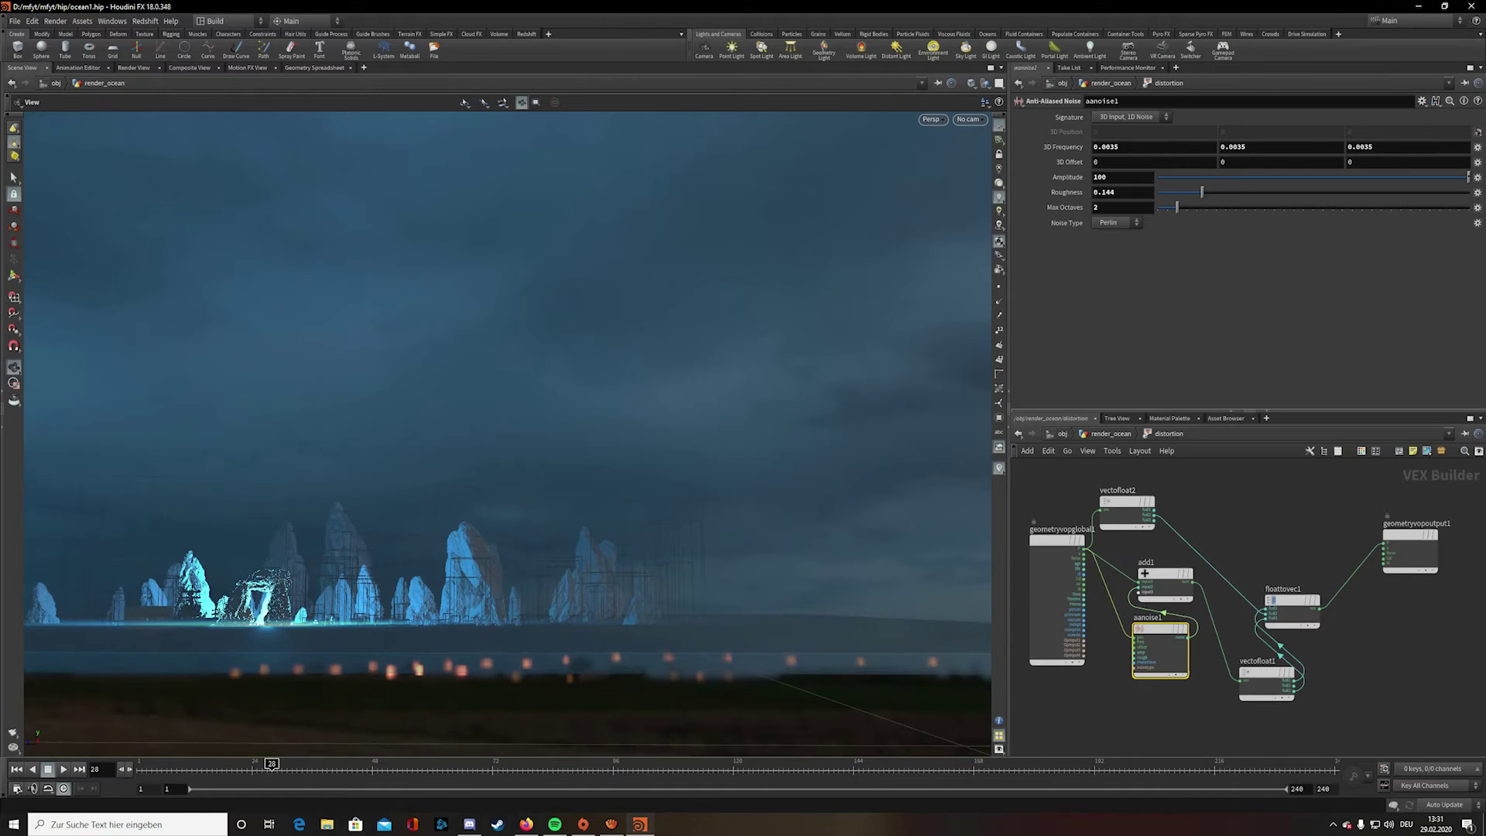
- Return to the object level, enter matnet1 and open the rock material
click(1107, 433)
key(u)
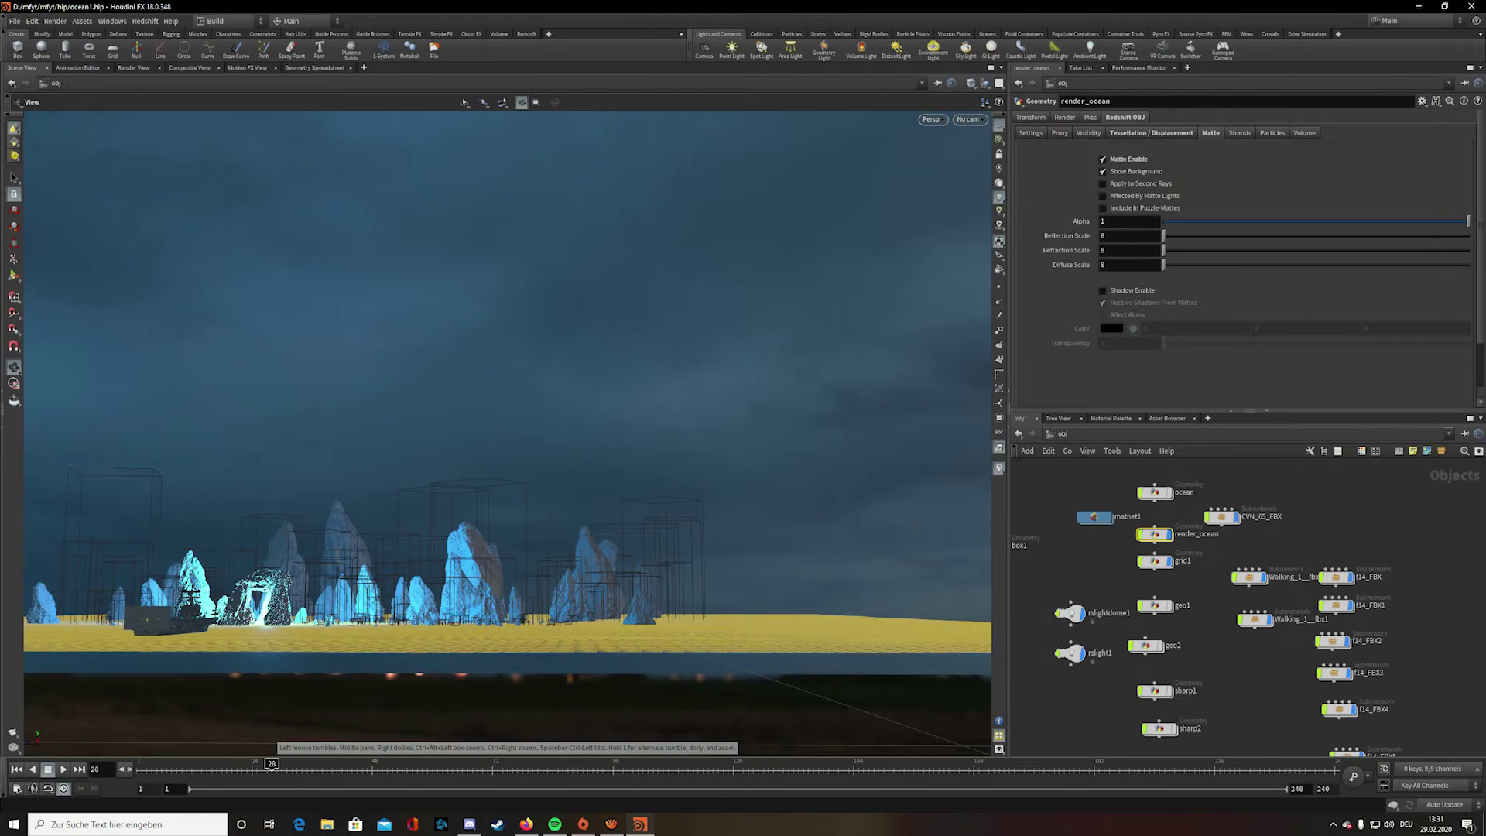
middle_drag(1091, 562, 1125, 568)
click(1126, 522)
key(i)
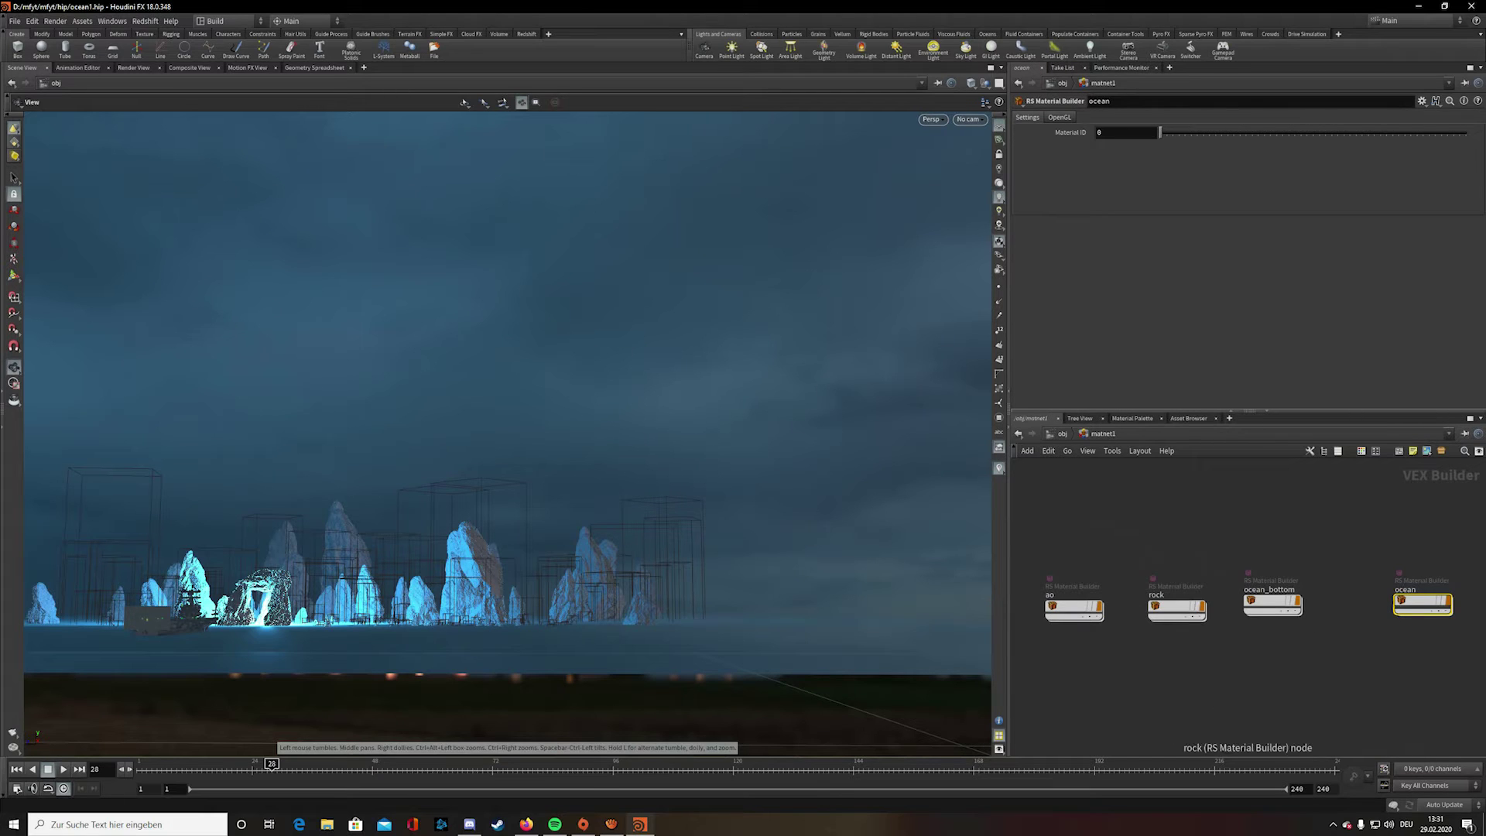
double_click(1177, 609)
- Look over the rock material's node graph and inspect the TriPlanar1 node fed by TextureSampler1
scroll(1168, 609, up, 5)
middle_drag(1038, 590, 1025, 654)
scroll(1026, 655, down, 3)
scroll(1144, 558, down, 3)
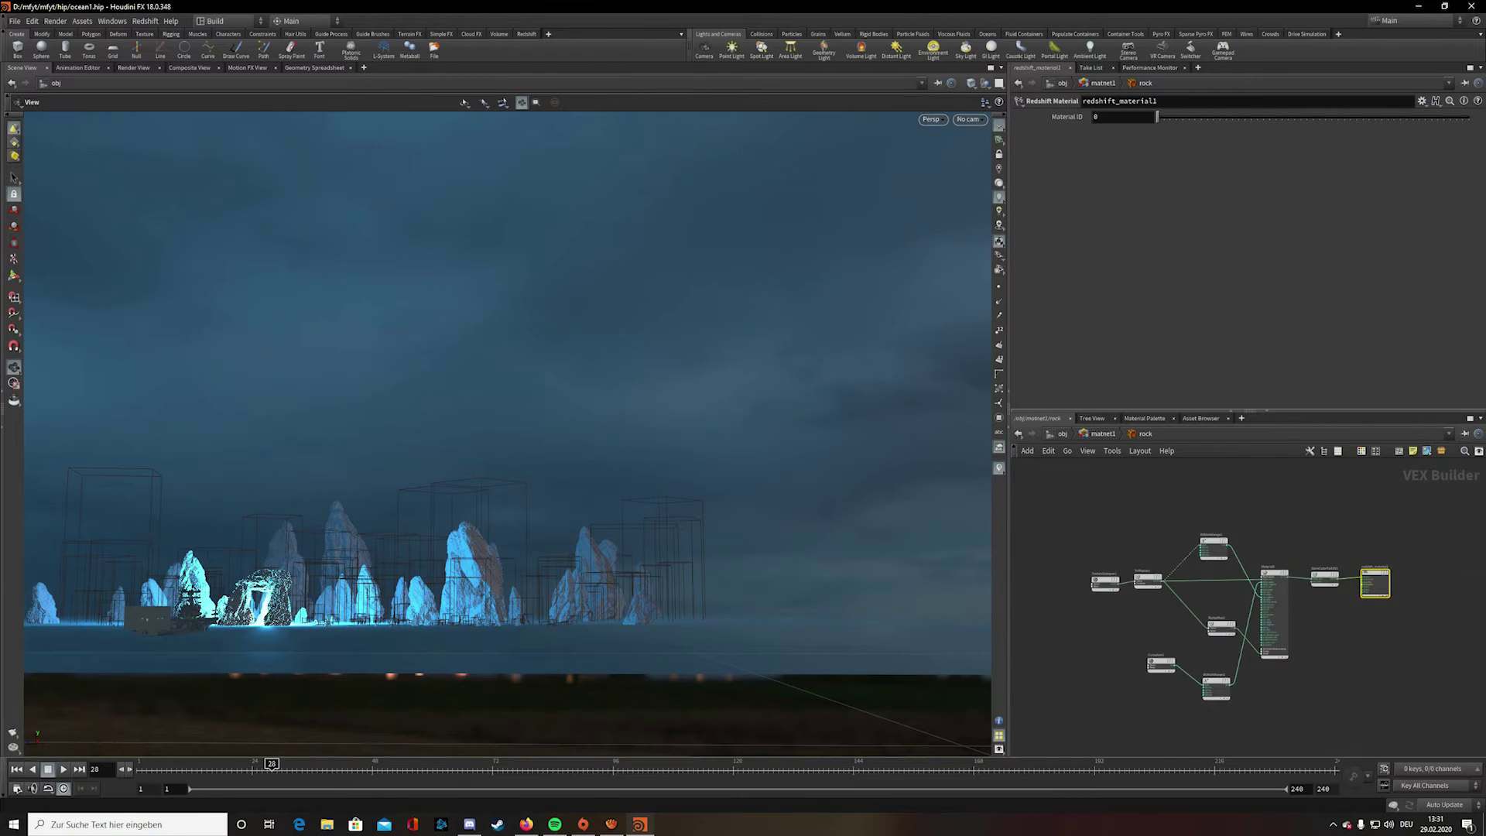
middle_drag(1114, 580, 1159, 538)
scroll(1120, 535, up, 6)
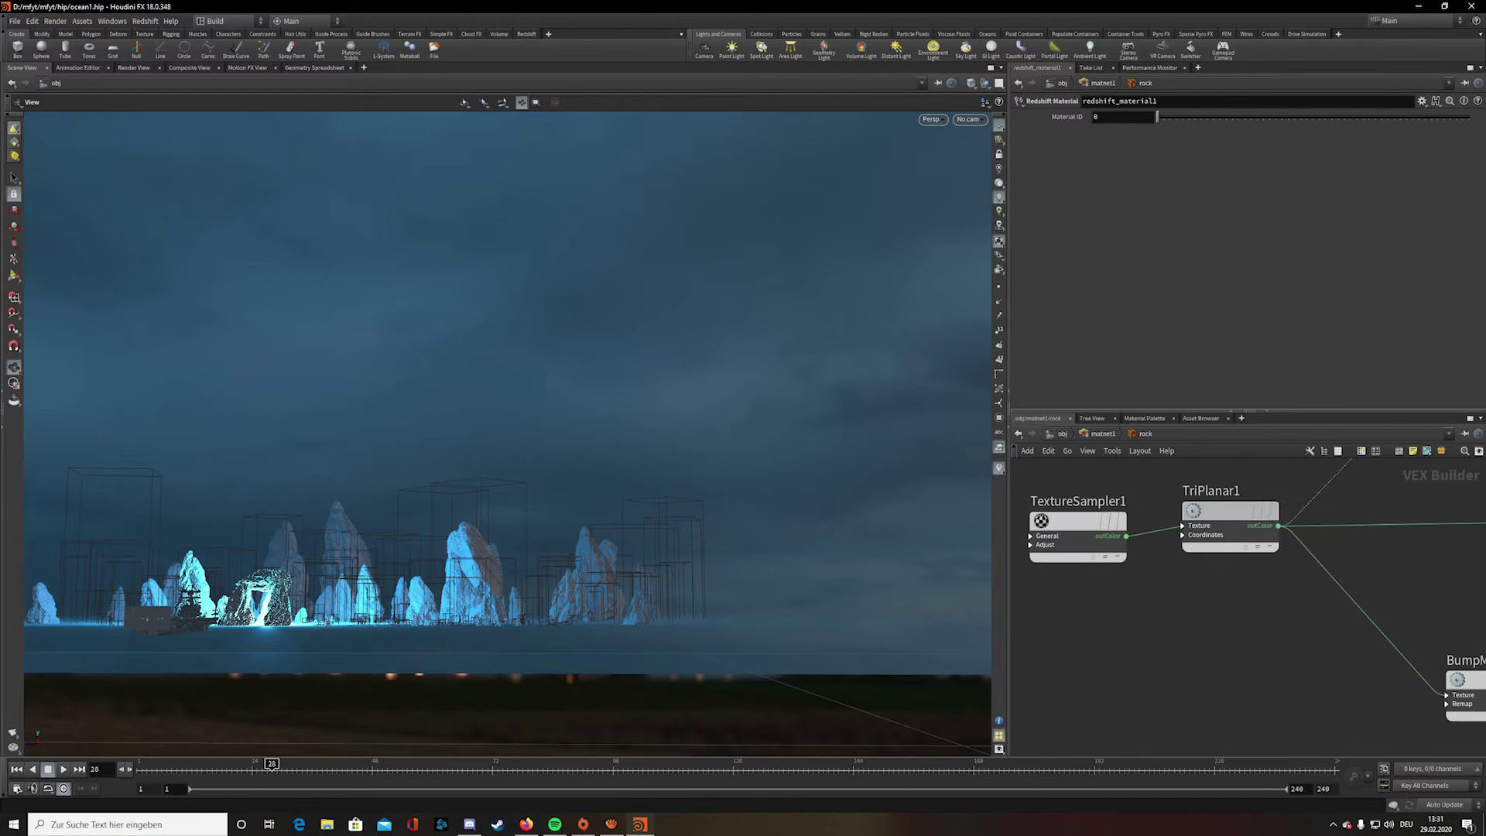
click(1231, 511)
- Inspect the Curvature1 node's settings in the rock material and return to the object level
scroll(1212, 641, down, 4)
middle_drag(1211, 641, 1082, 558)
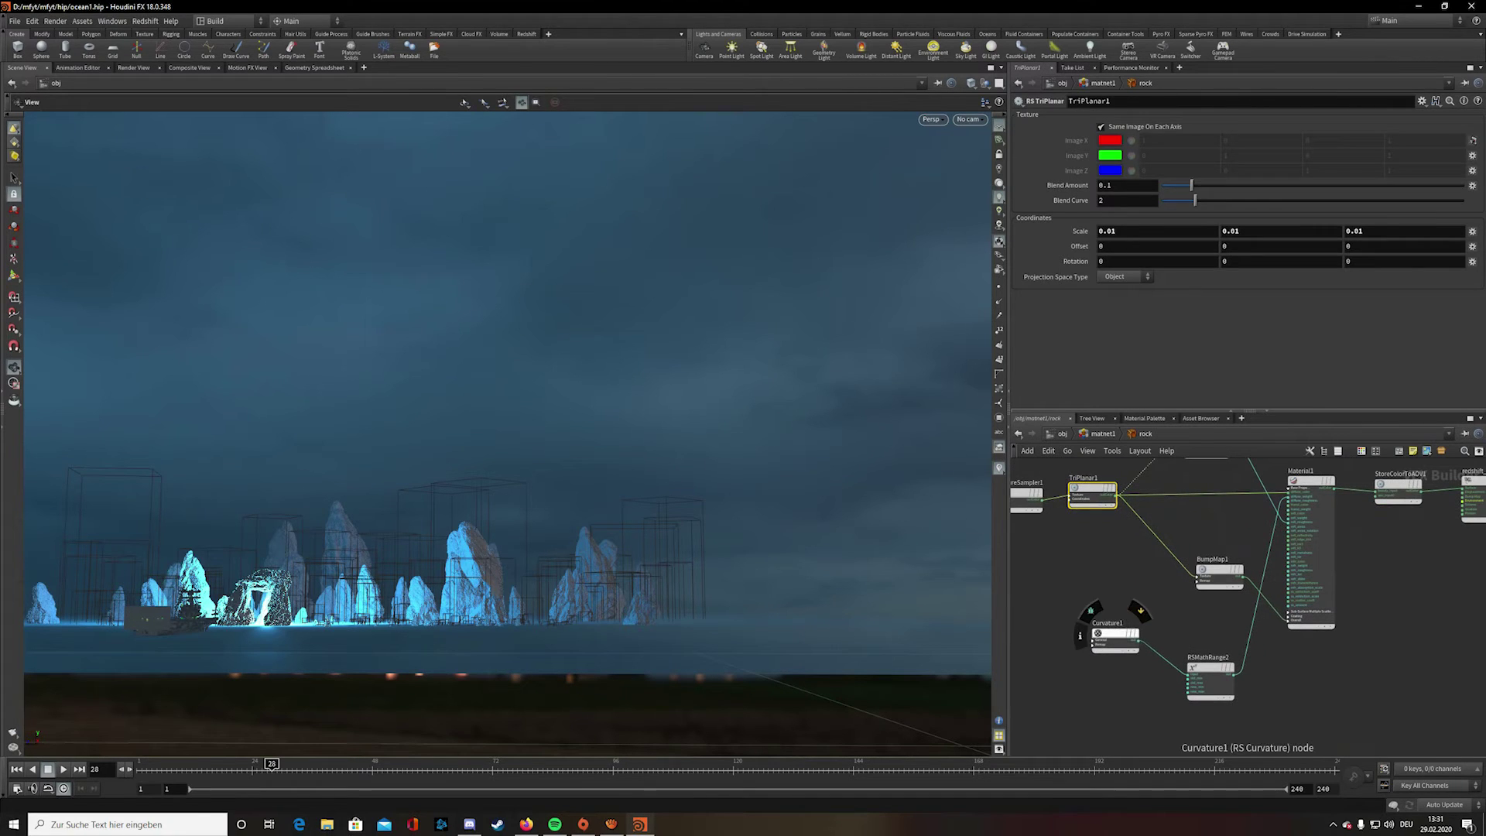
click(1115, 634)
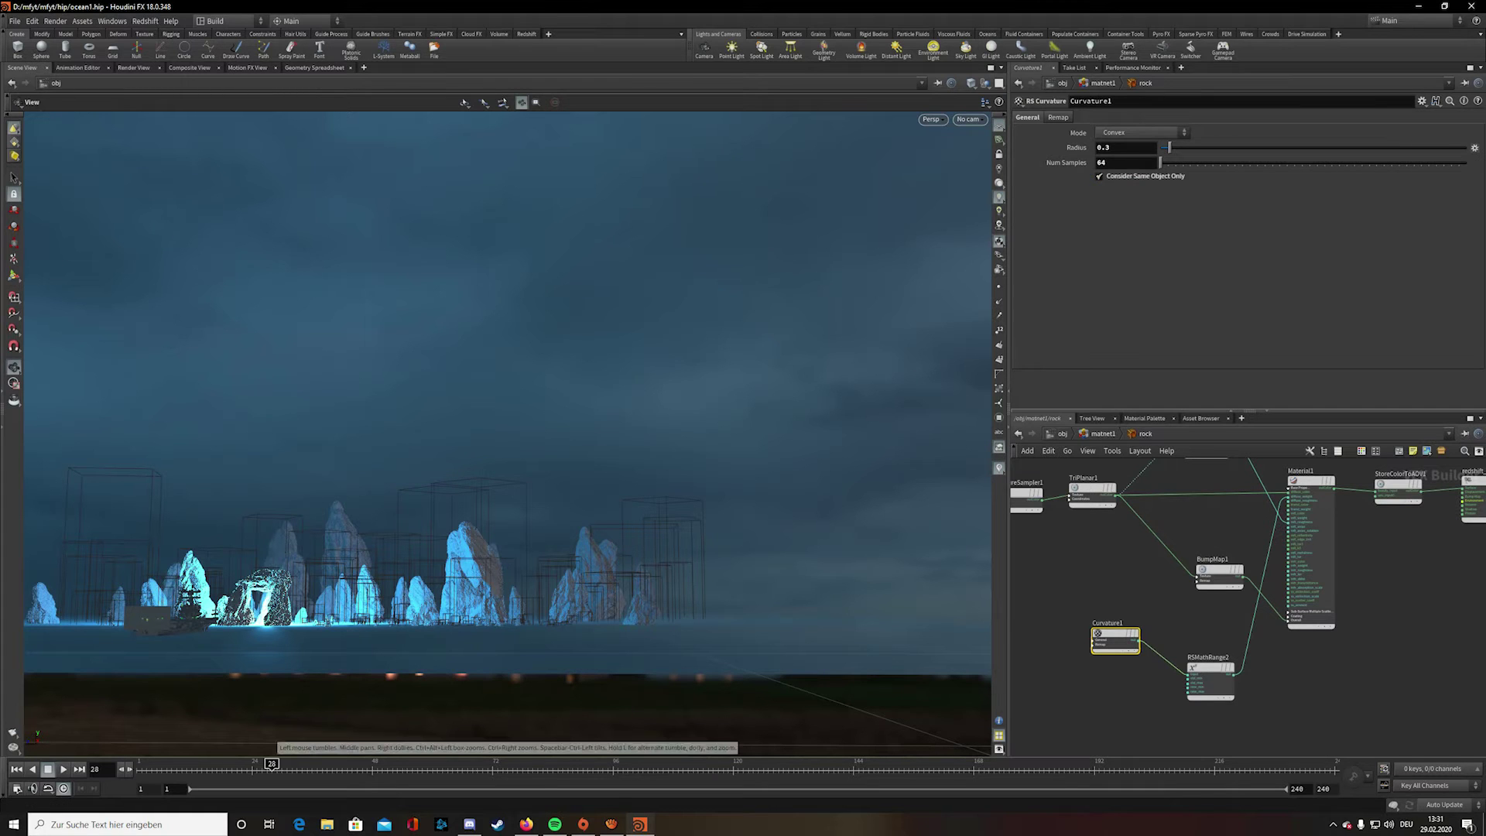
key(u)
key(u)
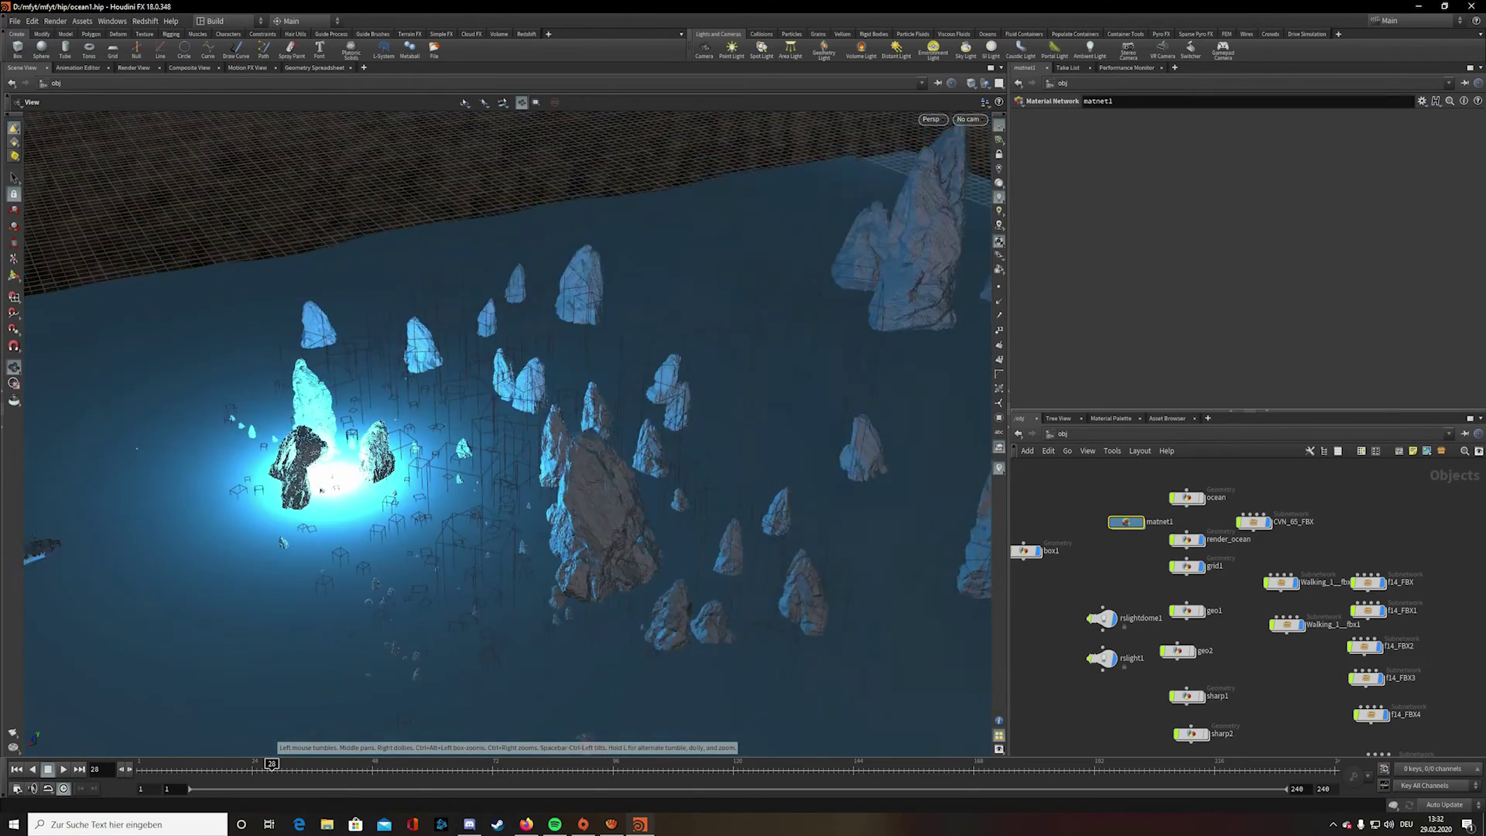
- Examine the carrier and the surface detail of the large rocks up close from several angles
middle_drag(322, 490, 725, 416)
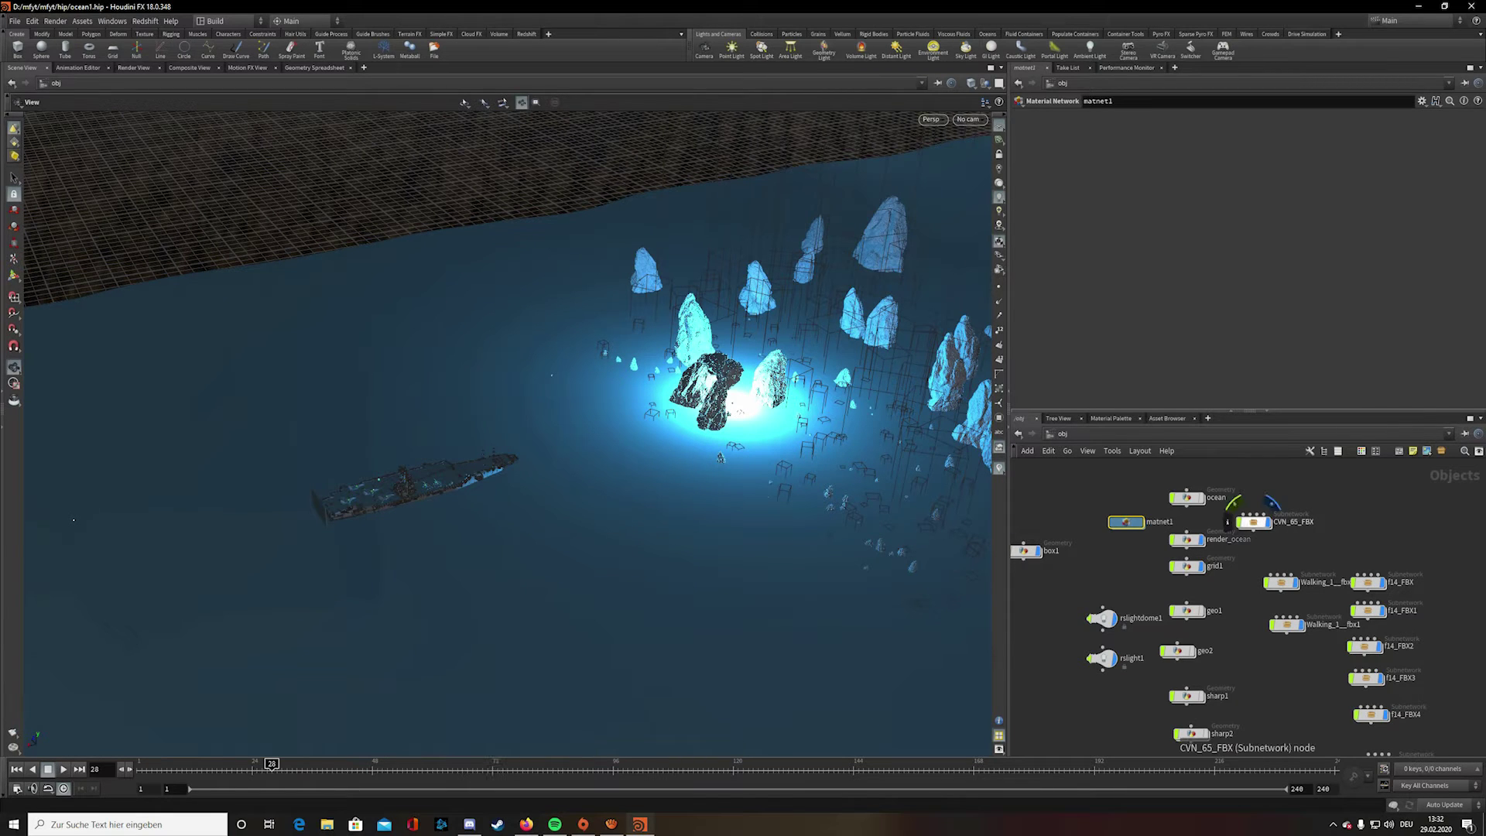
drag(371, 433, 681, 479)
middle_drag(449, 349, 720, 496)
scroll(720, 495, up, 4)
drag(501, 577, 509, 511)
right_drag(573, 473, 697, 523)
drag(697, 523, 619, 495)
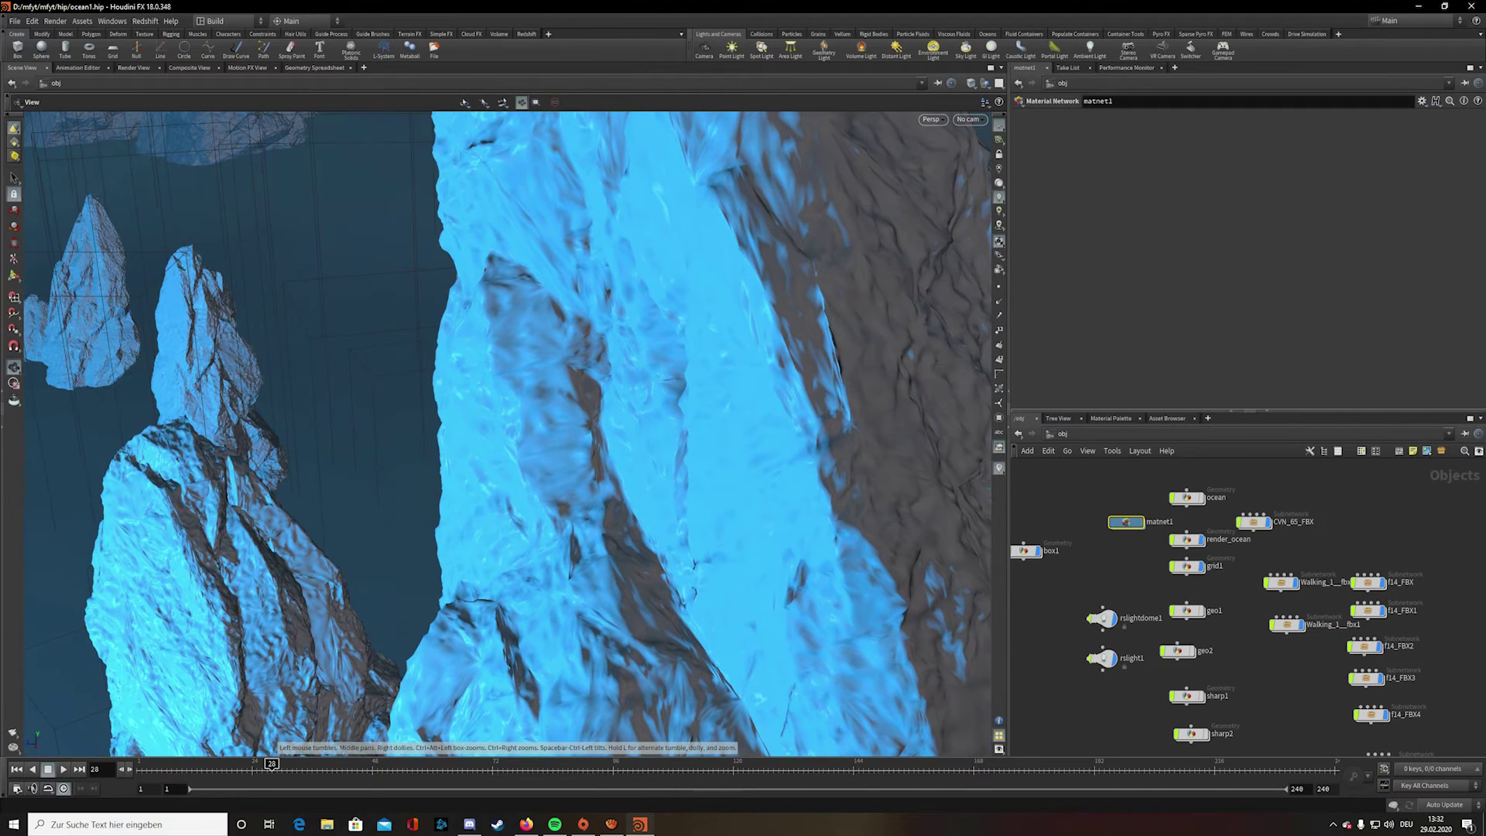
middle_drag(603, 542, 619, 333)
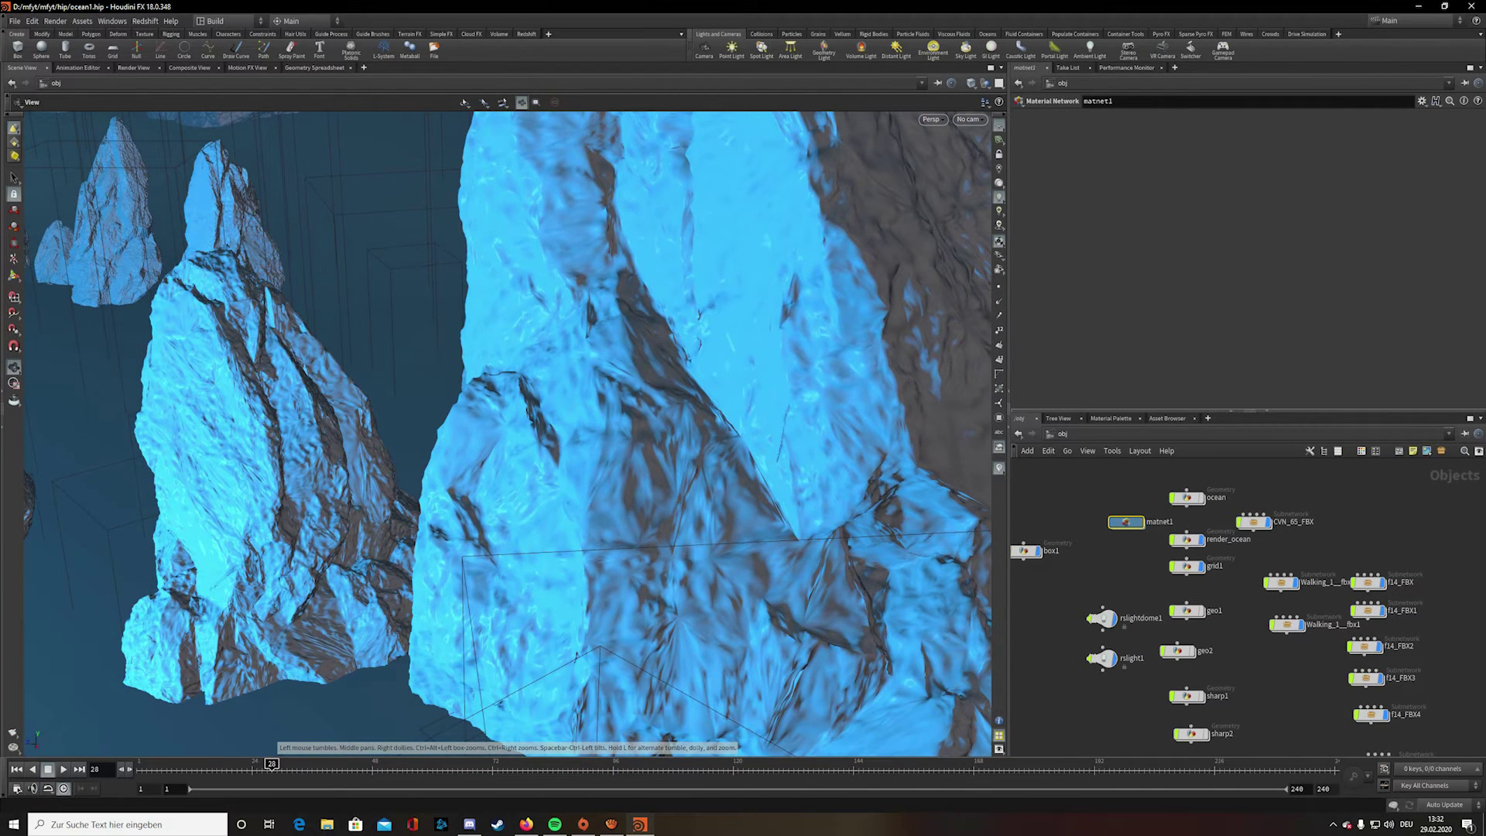
drag(526, 387, 785, 487)
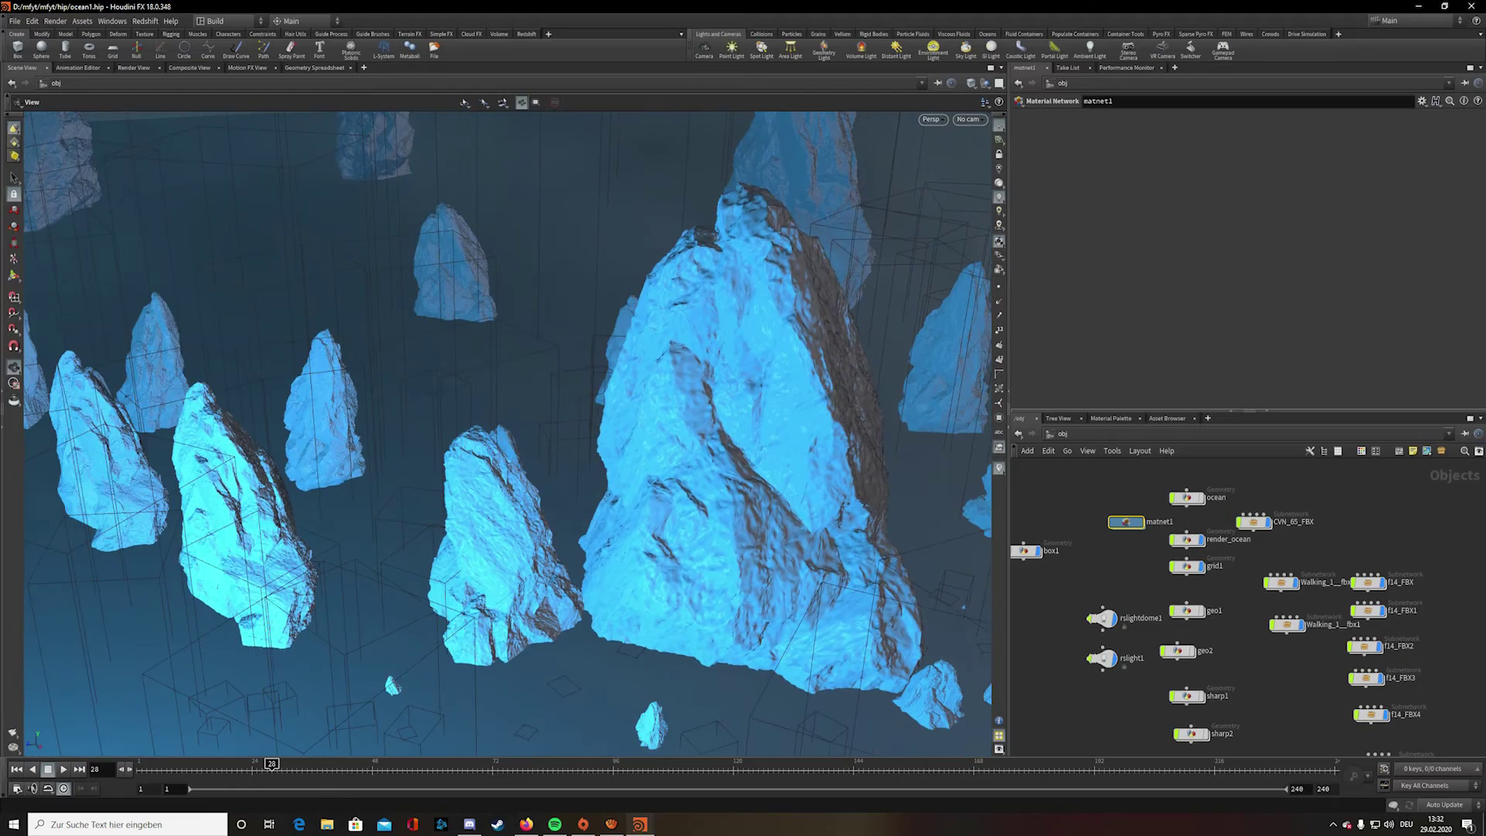
- View the whole scene from behind the carrier, facing the glowing rock arch and the surrounding rocks
middle_drag(1107, 573, 1238, 549)
drag(697, 433, 611, 526)
right_drag(612, 527, 503, 504)
middle_drag(371, 572, 844, 278)
drag(542, 495, 666, 465)
middle_drag(513, 525, 496, 620)
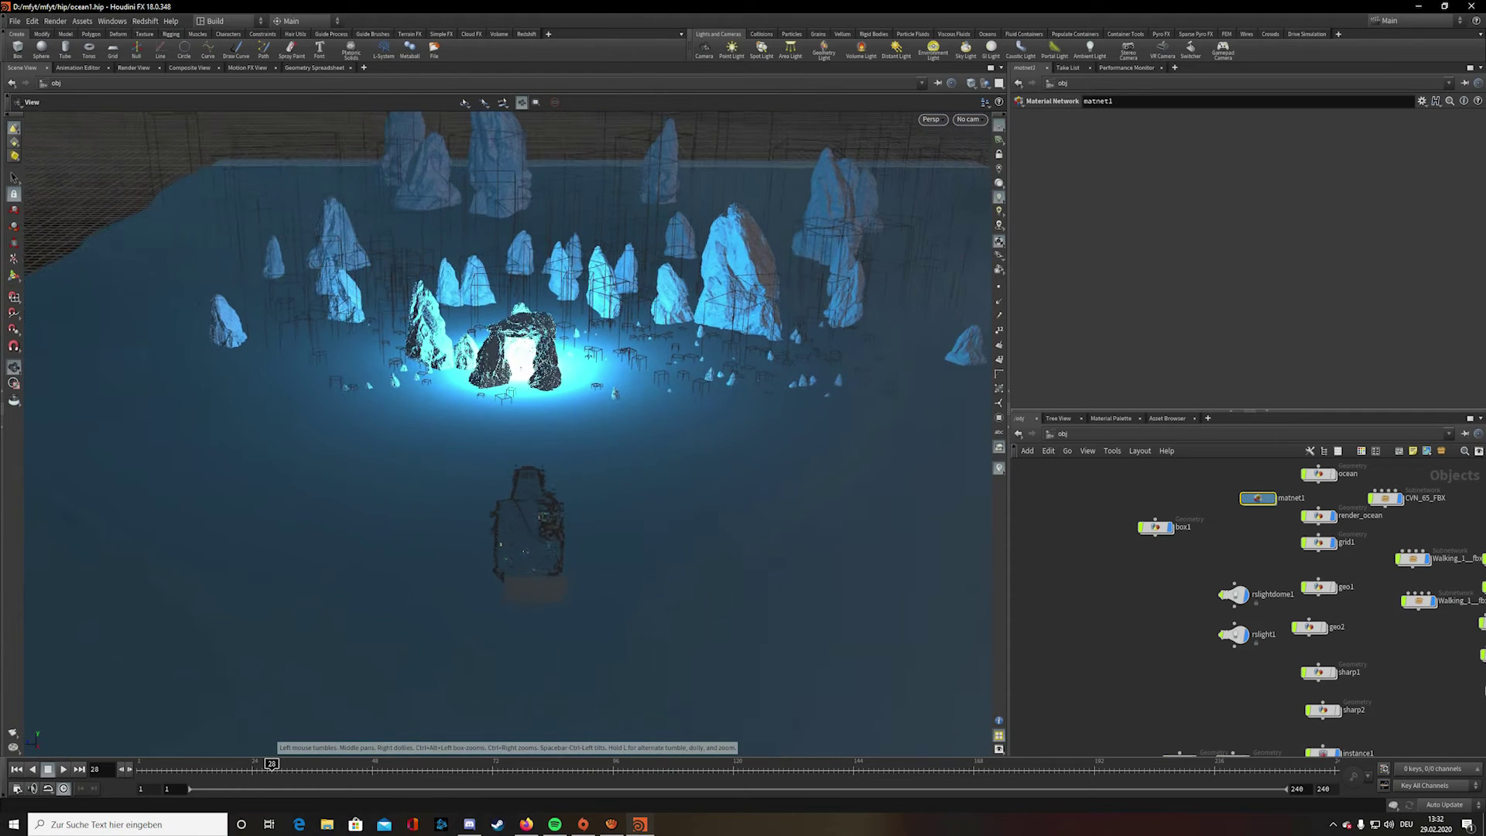
right_drag(496, 573, 542, 580)
middle_drag(541, 542, 472, 538)
- Select render_ocean and grid1 together in the obj network and disable Matte Enable for both
click(1062, 433)
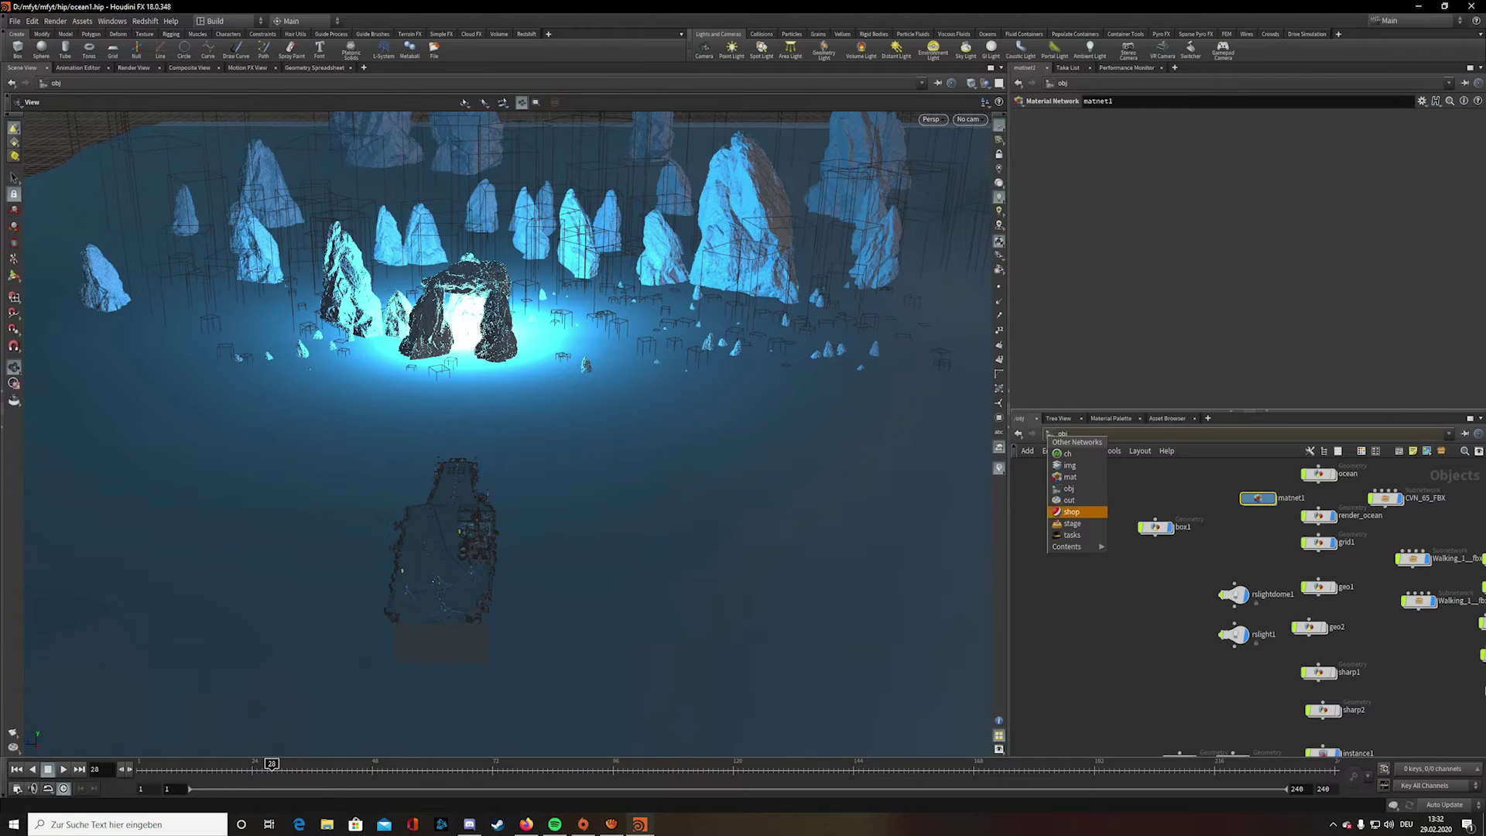
click(1069, 488)
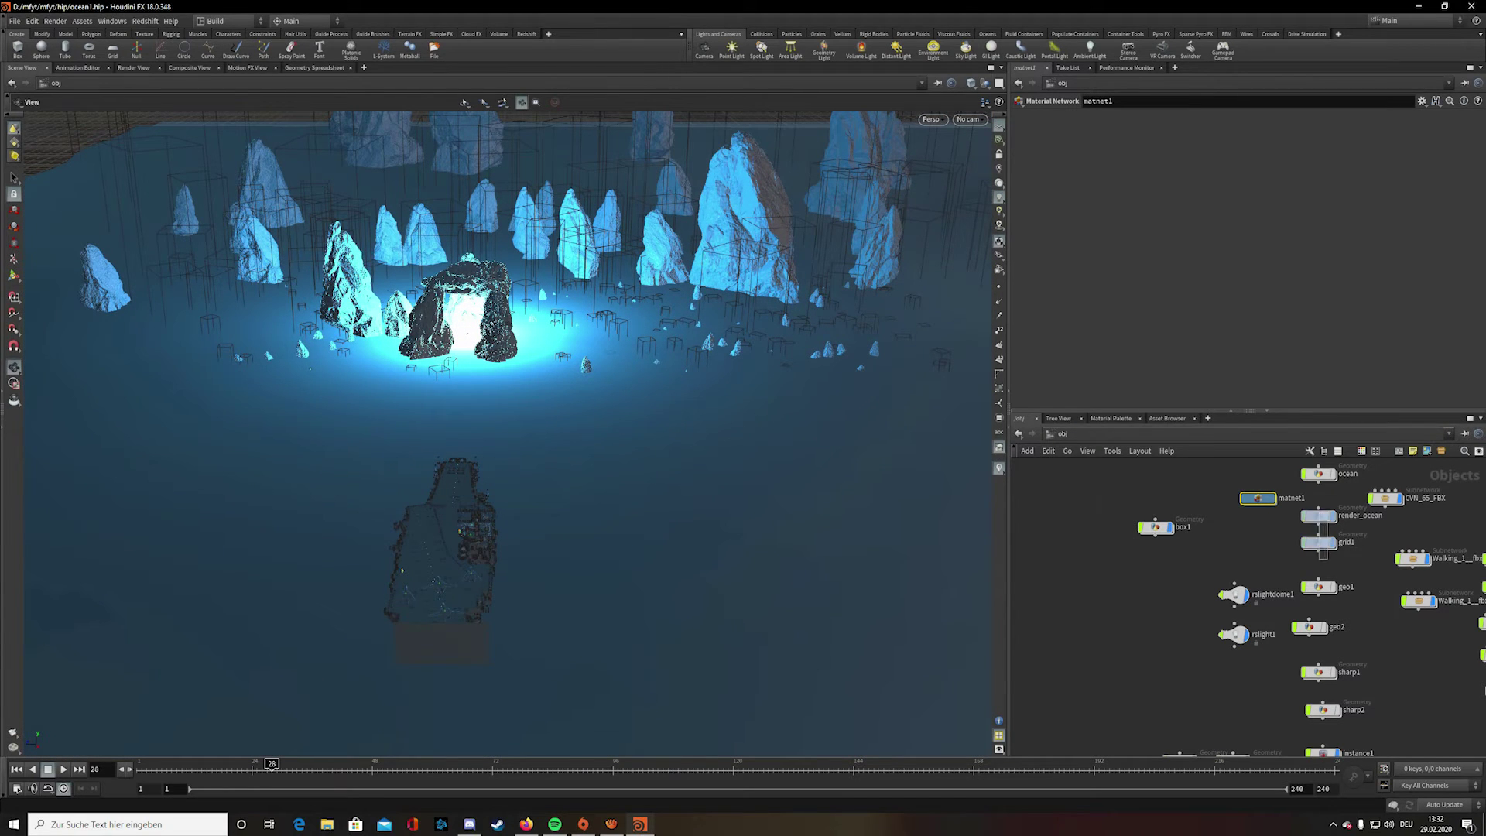
drag(1320, 522, 1318, 517)
click(1103, 160)
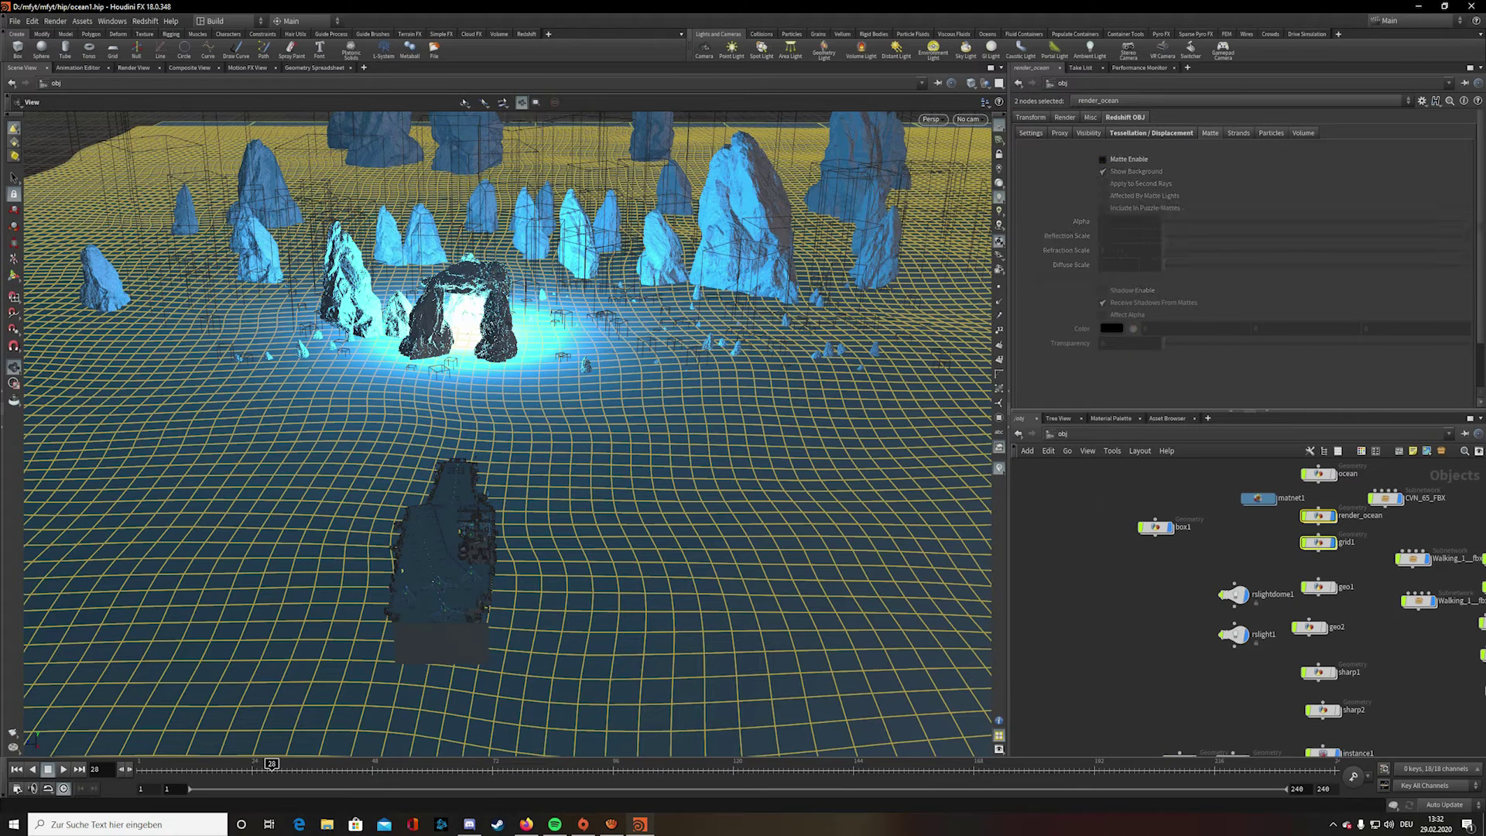
- Show box1's Redshift visibility settings, locate the Walking_1__fbx1 subnetwork and open it
click(1155, 527)
middle_drag(1223, 554, 1086, 526)
middle_drag(1246, 666, 1236, 528)
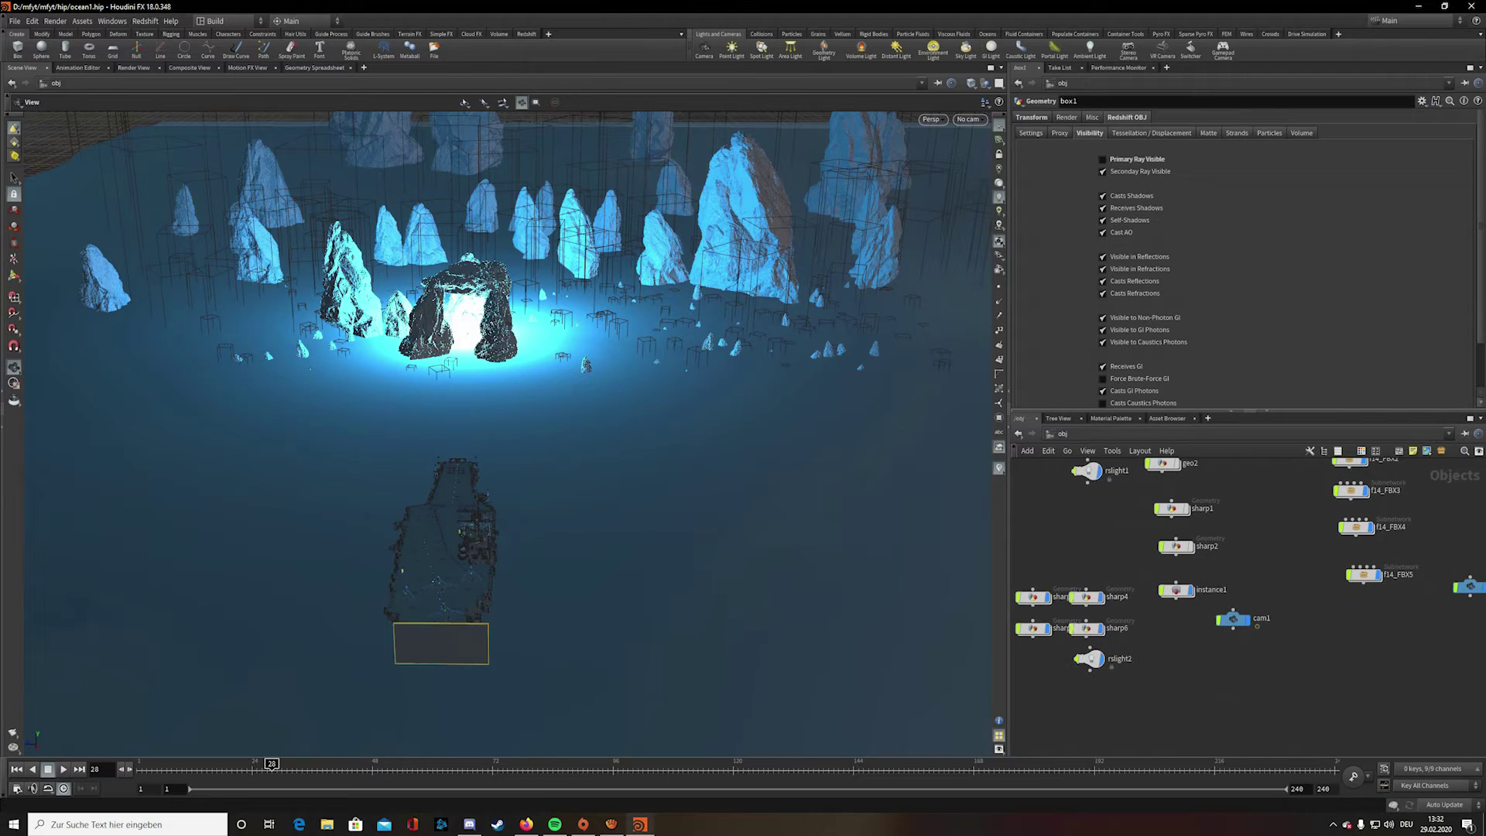
middle_drag(1208, 650, 1204, 581)
double_click(1204, 580)
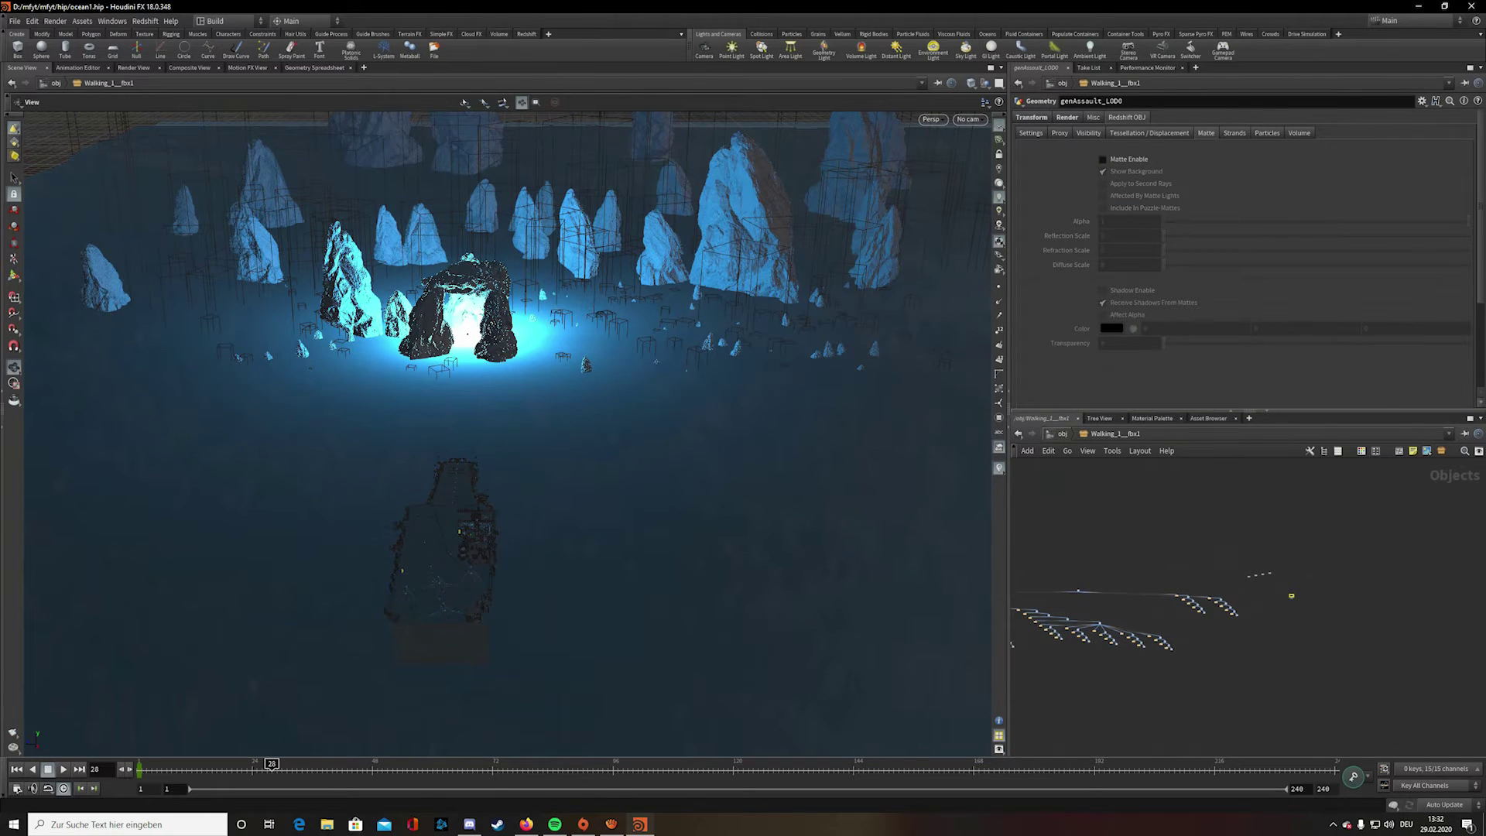
- Show genAssault_LOD0's Redshift matte settings inside the Walking_1__fbx subnetwork and return to the obj level
key(u)
double_click(1201, 539)
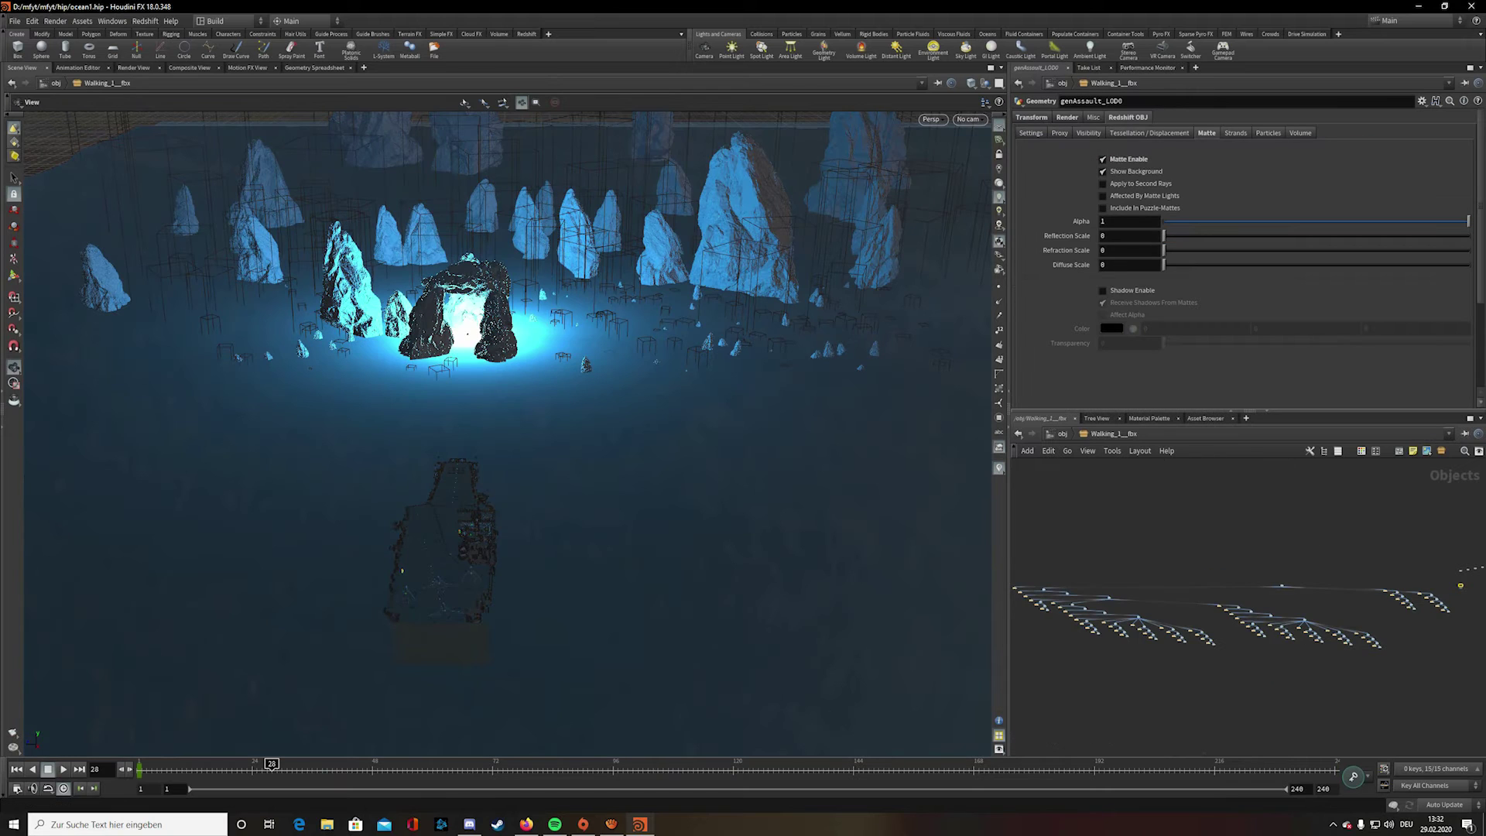
key(u)
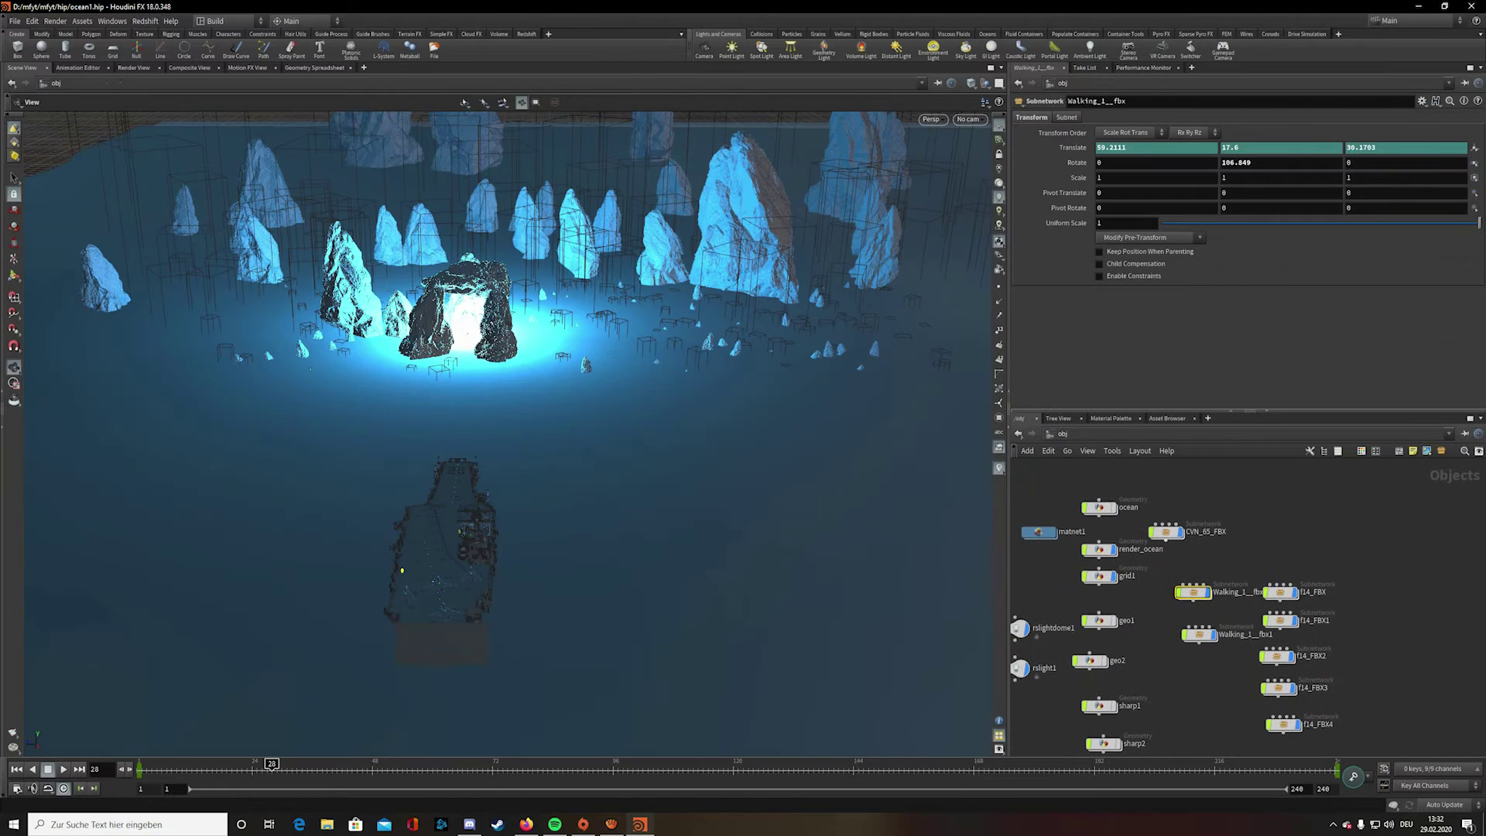
- Select all the carrier's geometry nodes inside the CVN_65_FBX subnetwork and disable Matte Enable for them
double_click(1167, 532)
scroll(1287, 611, down, 6)
drag(1391, 665, 1198, 612)
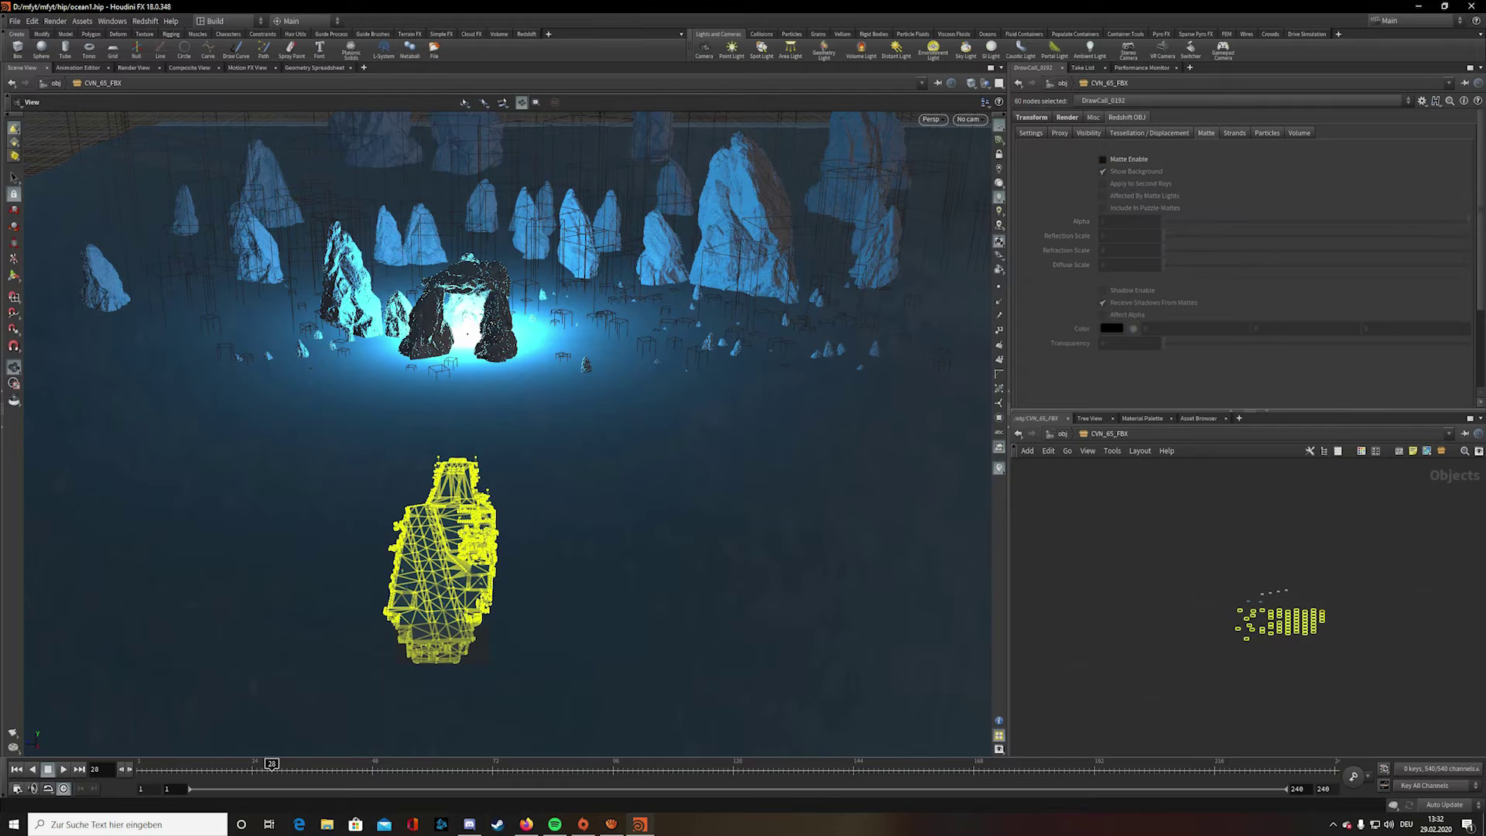
key(u)
- Select all the jet's geometry nodes inside f14_FBX, disable Matte Enable for them and return to the obj level
scroll(1424, 681, up, 3)
double_click(1208, 534)
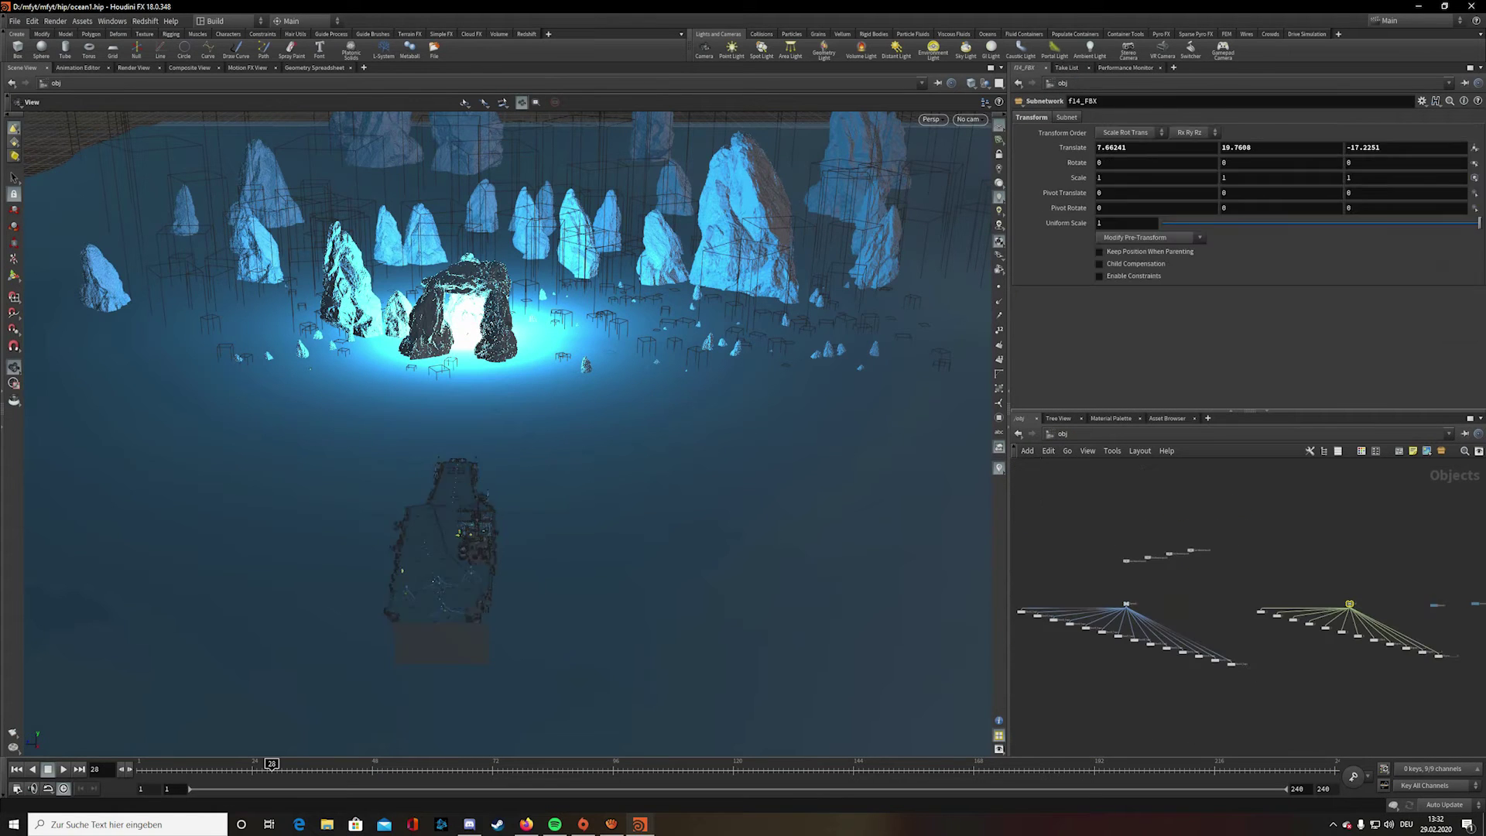
scroll(1300, 623, down, 2)
drag(1449, 681, 1274, 613)
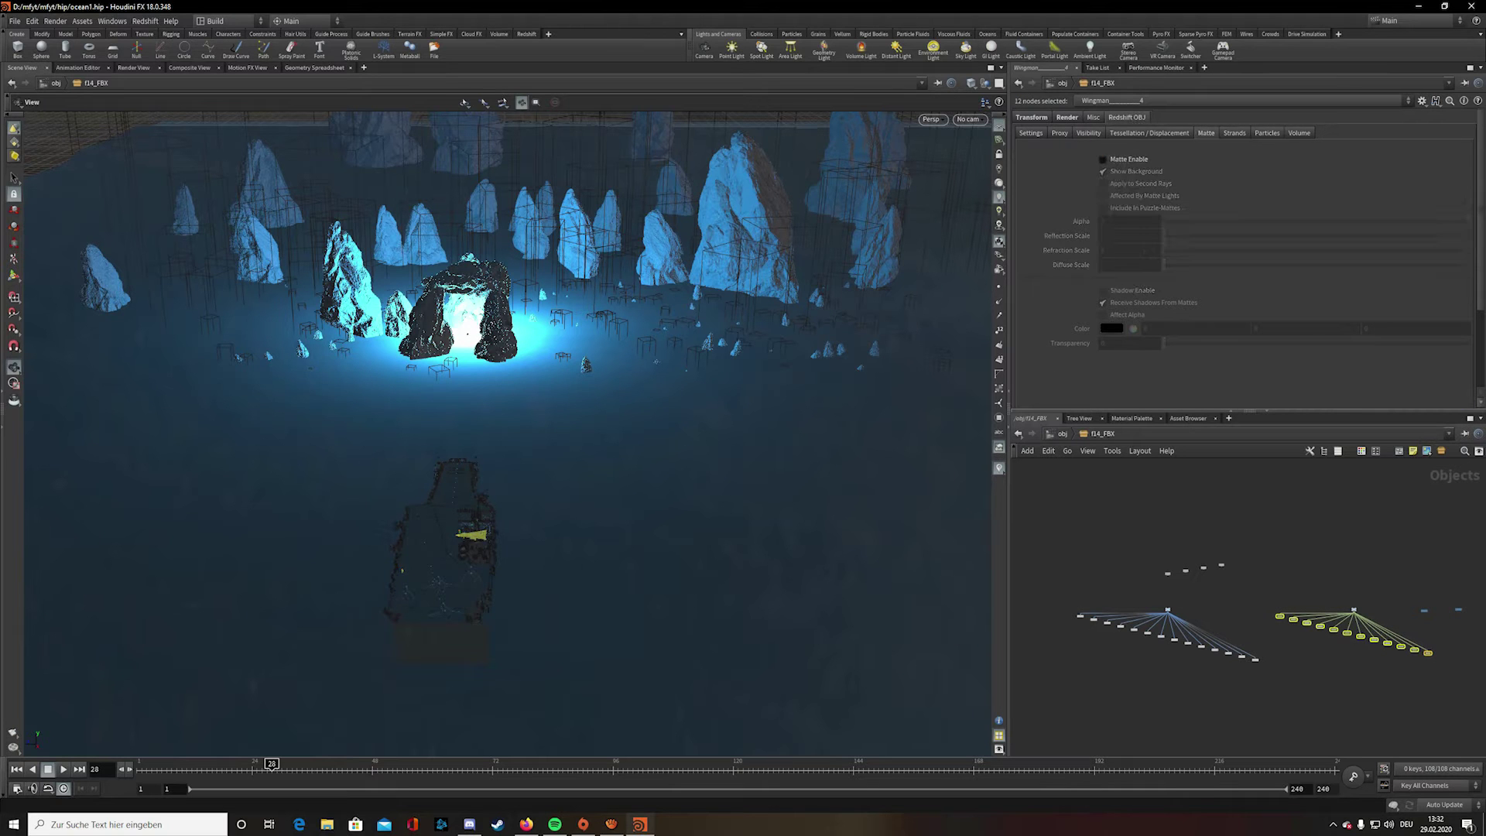
key(u)
- Disable Matte Enable for all the geometry nodes inside f14_FBX1 and return to the obj level
double_click(1207, 575)
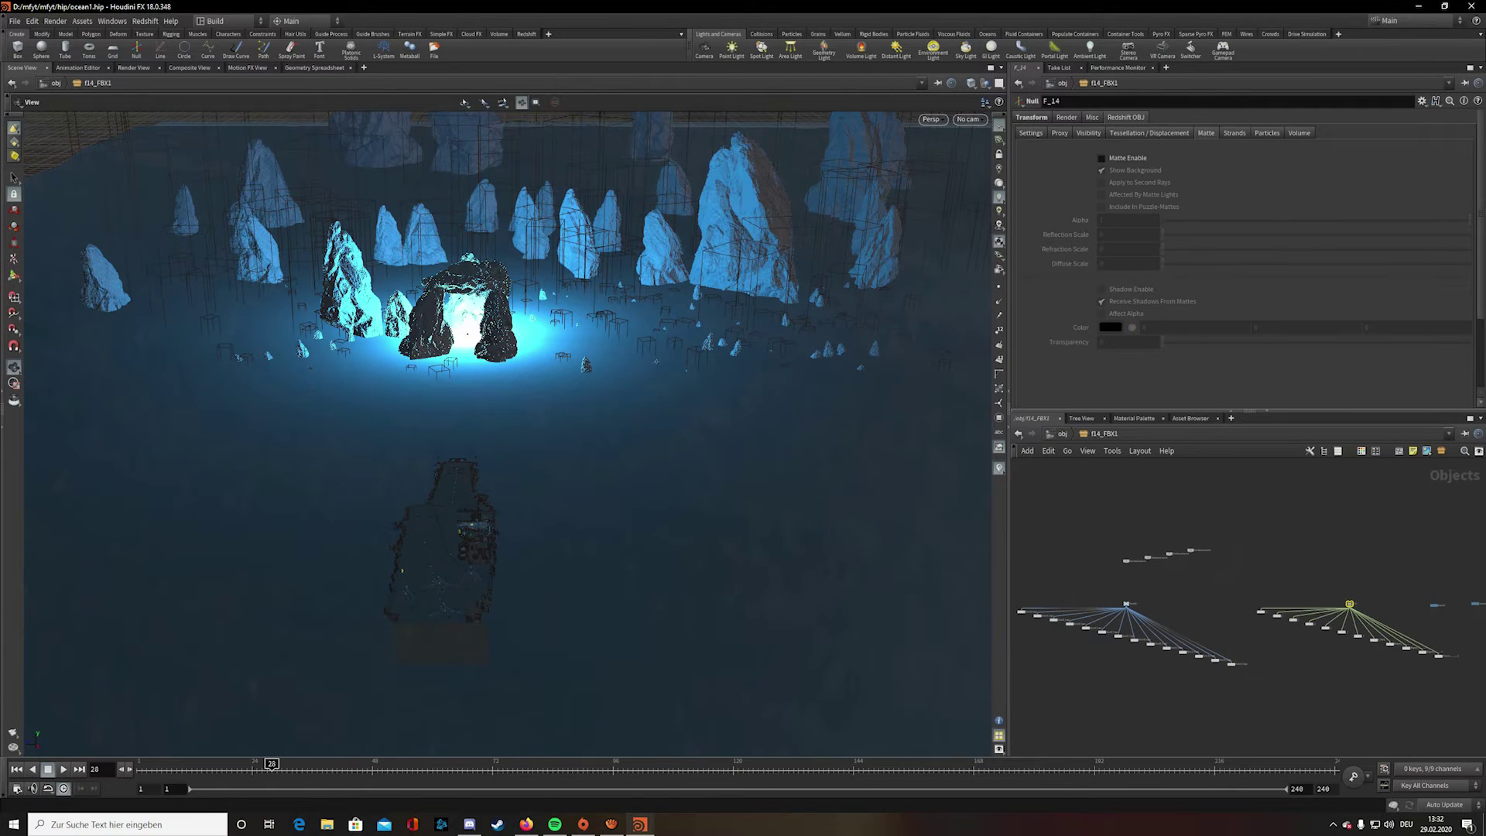
drag(1455, 679, 1252, 601)
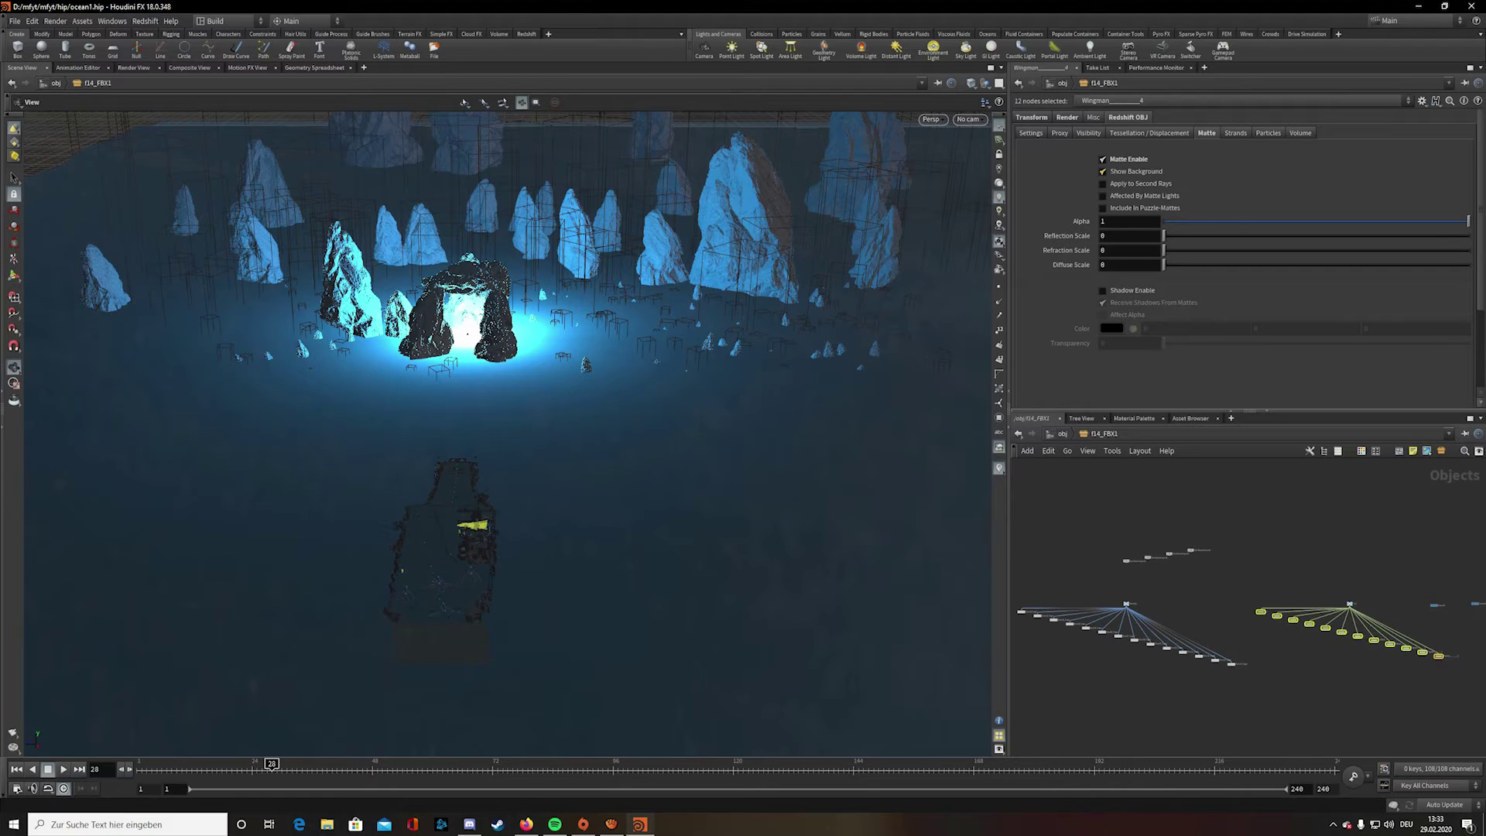
click(1103, 159)
key(u)
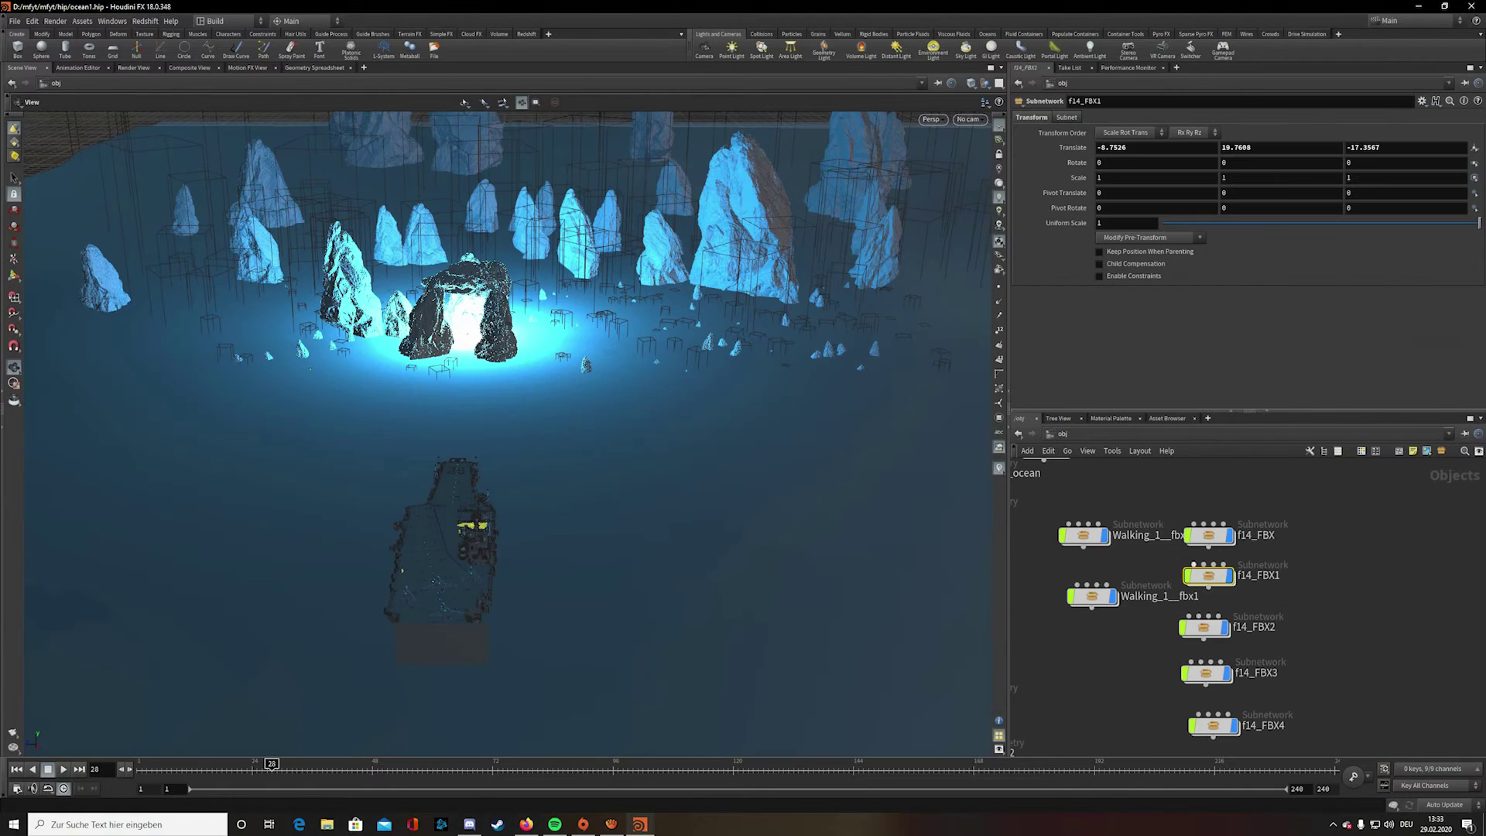
- Disable Matte Enable for all the geometry nodes inside f14_FBX2 and return to the obj level
double_click(1203, 627)
drag(1453, 696, 1247, 609)
click(1103, 159)
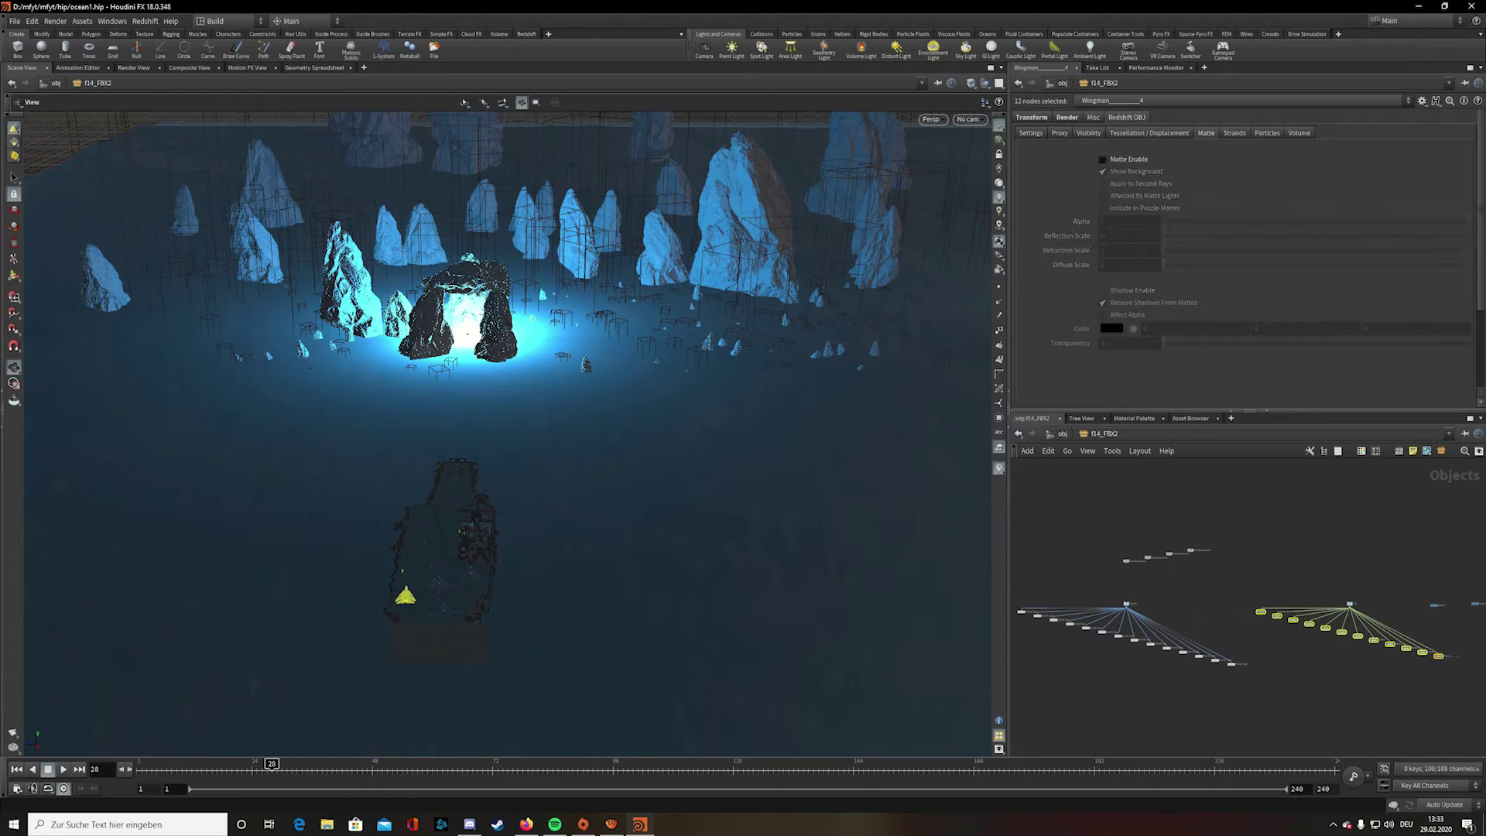
key(u)
- Open f14_FBX3, select all its geometry nodes and disable Matte Enable for them
double_click(1204, 672)
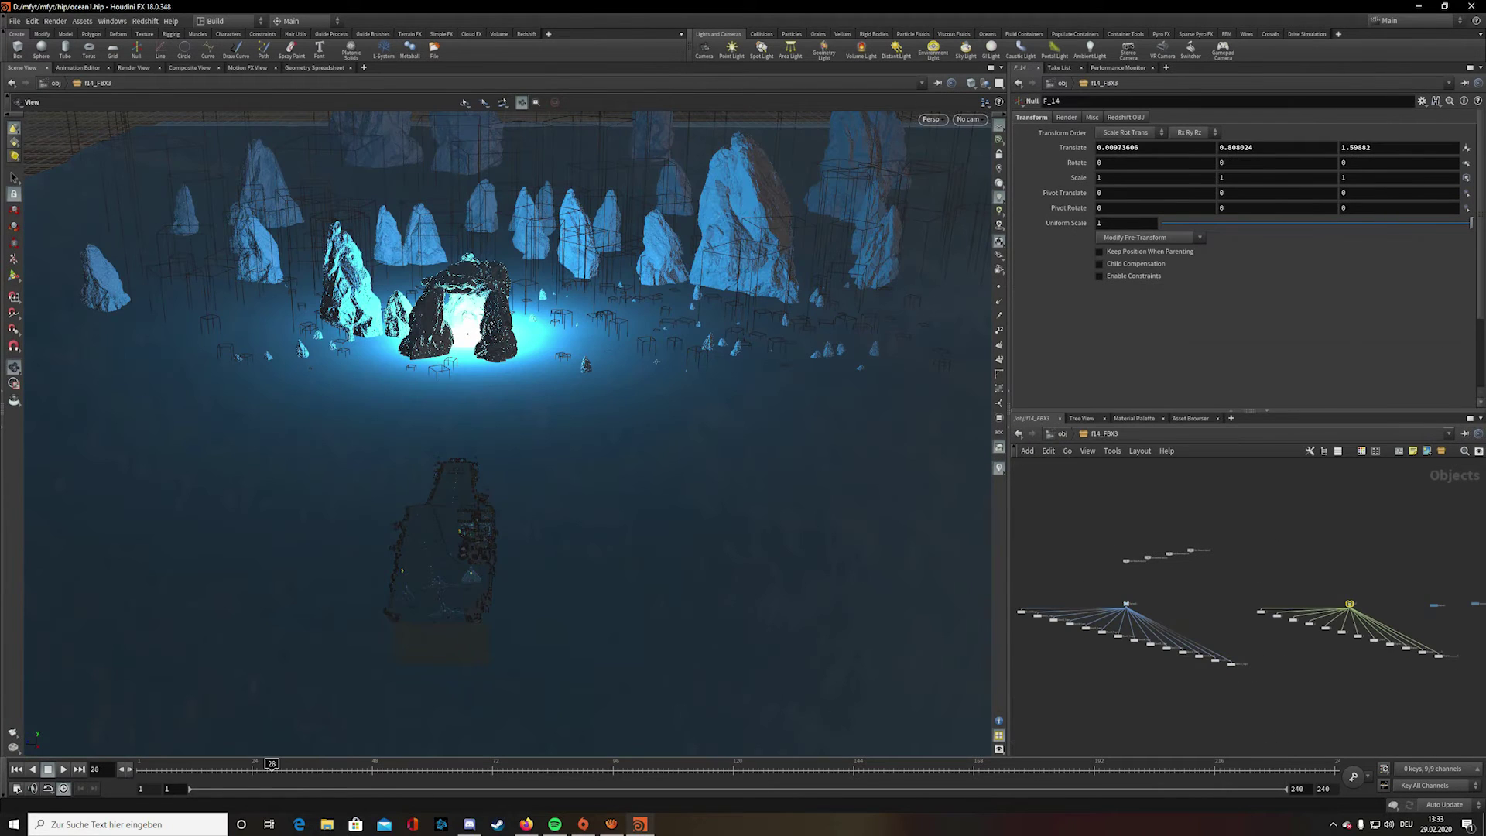
drag(1455, 686, 1247, 608)
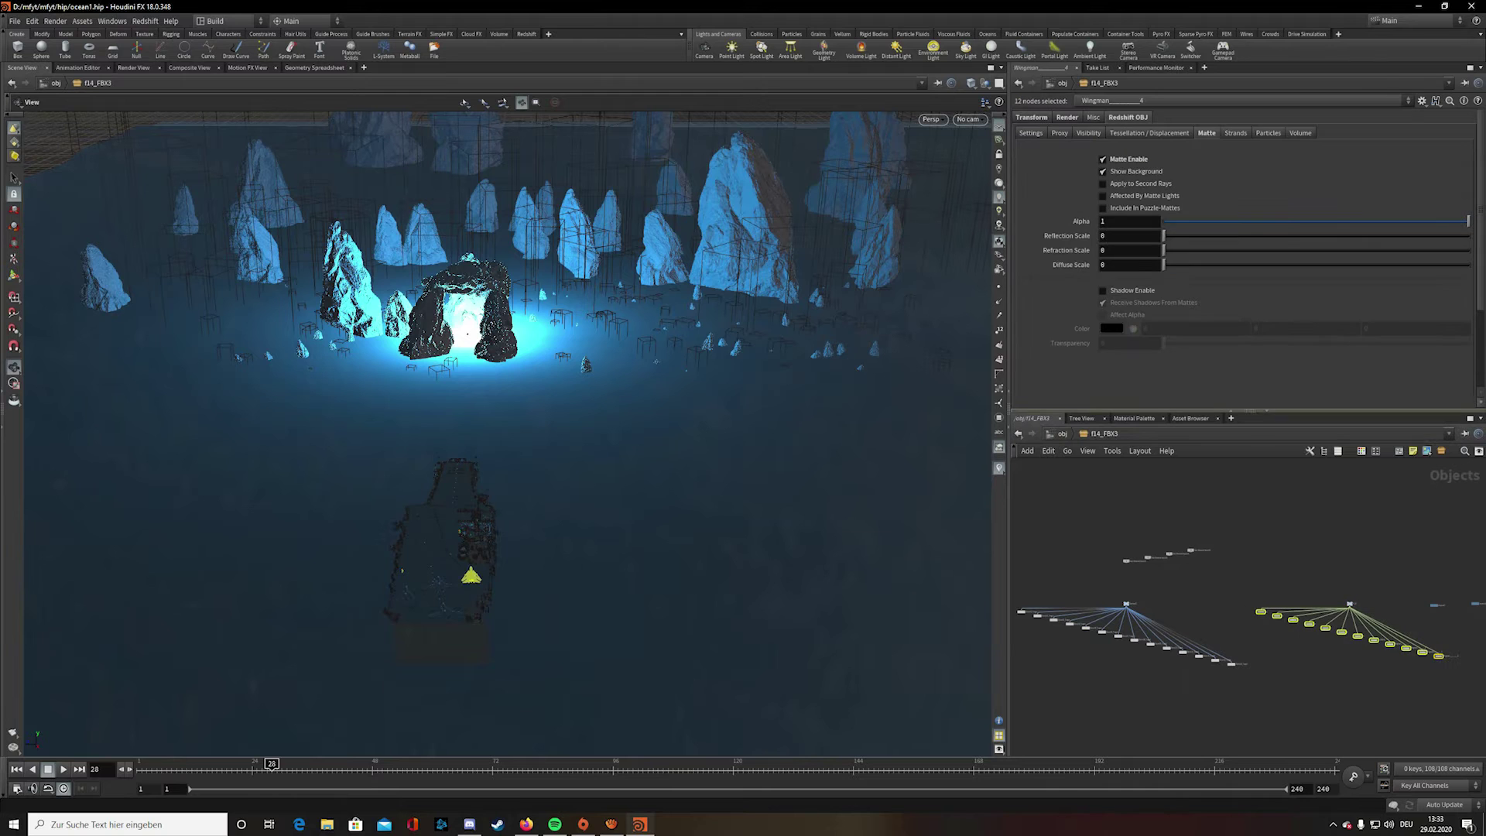
click(1103, 159)
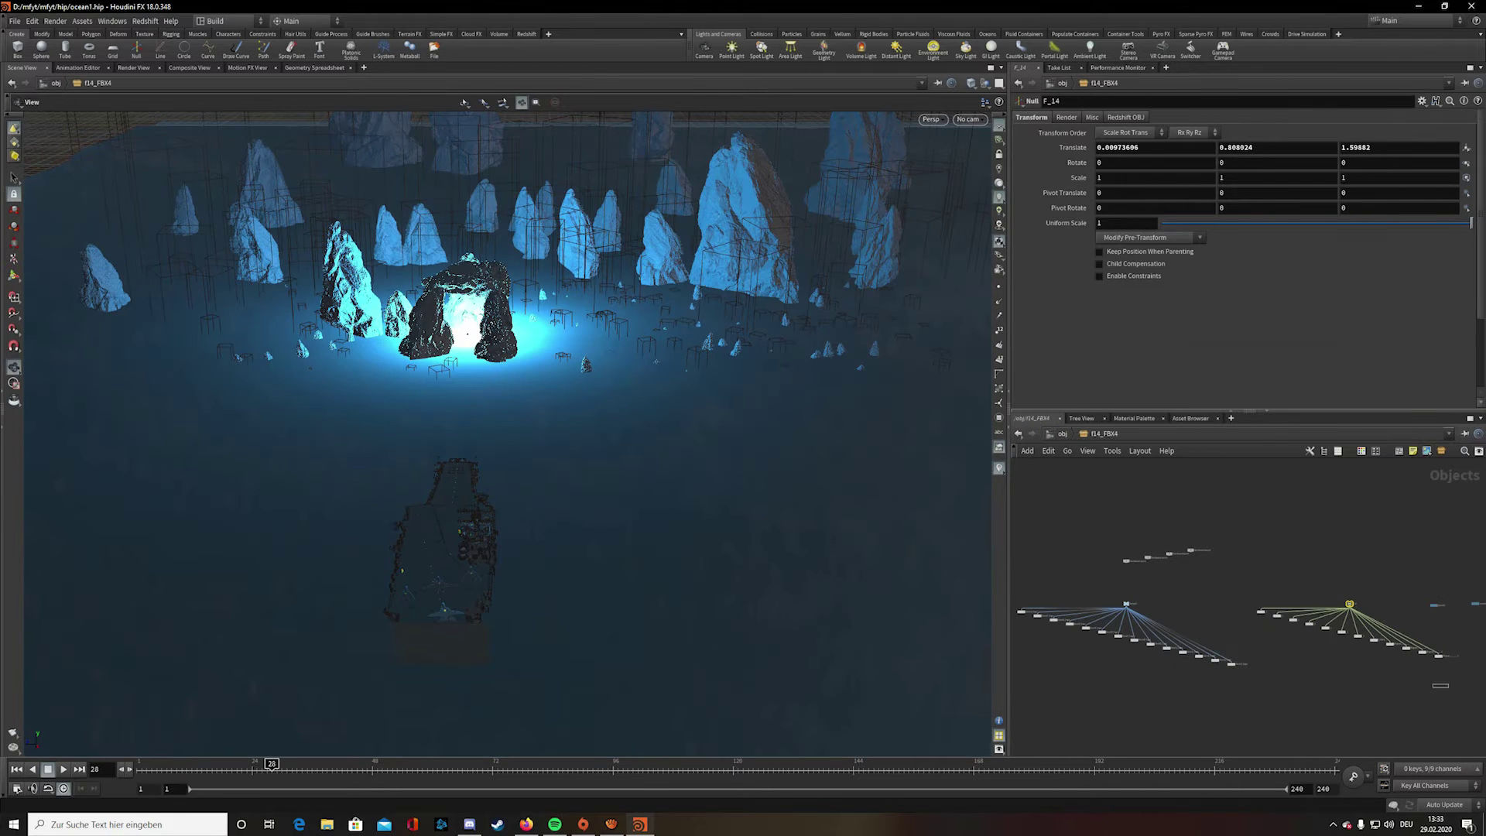
- Disable Matte Enable for all the geometry nodes inside f14_FBX4 and return to the obj level
drag(1444, 686, 1248, 609)
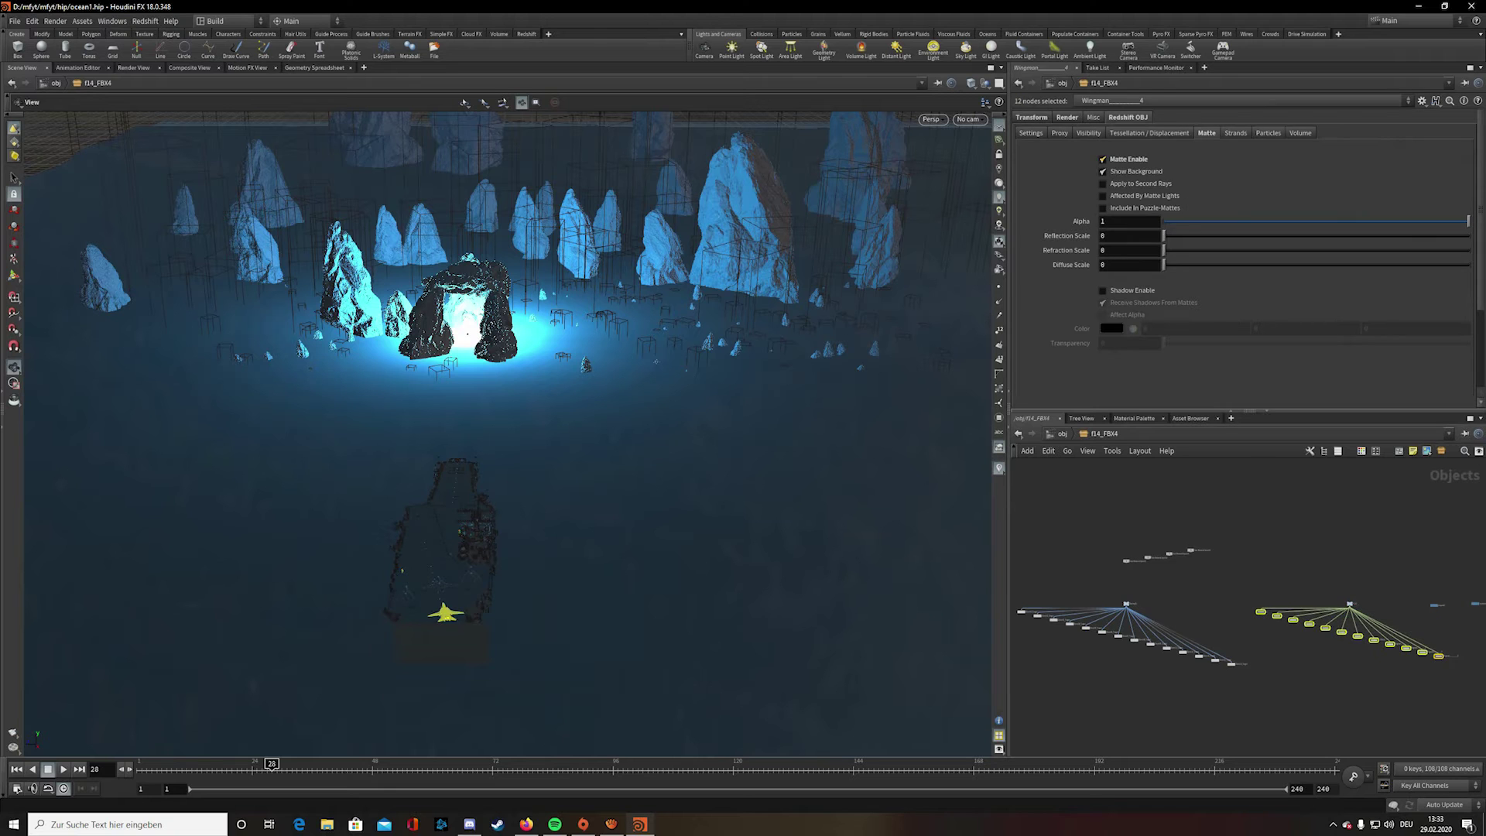
click(1103, 159)
click(1184, 589)
key(u)
scroll(1184, 616, down, 3)
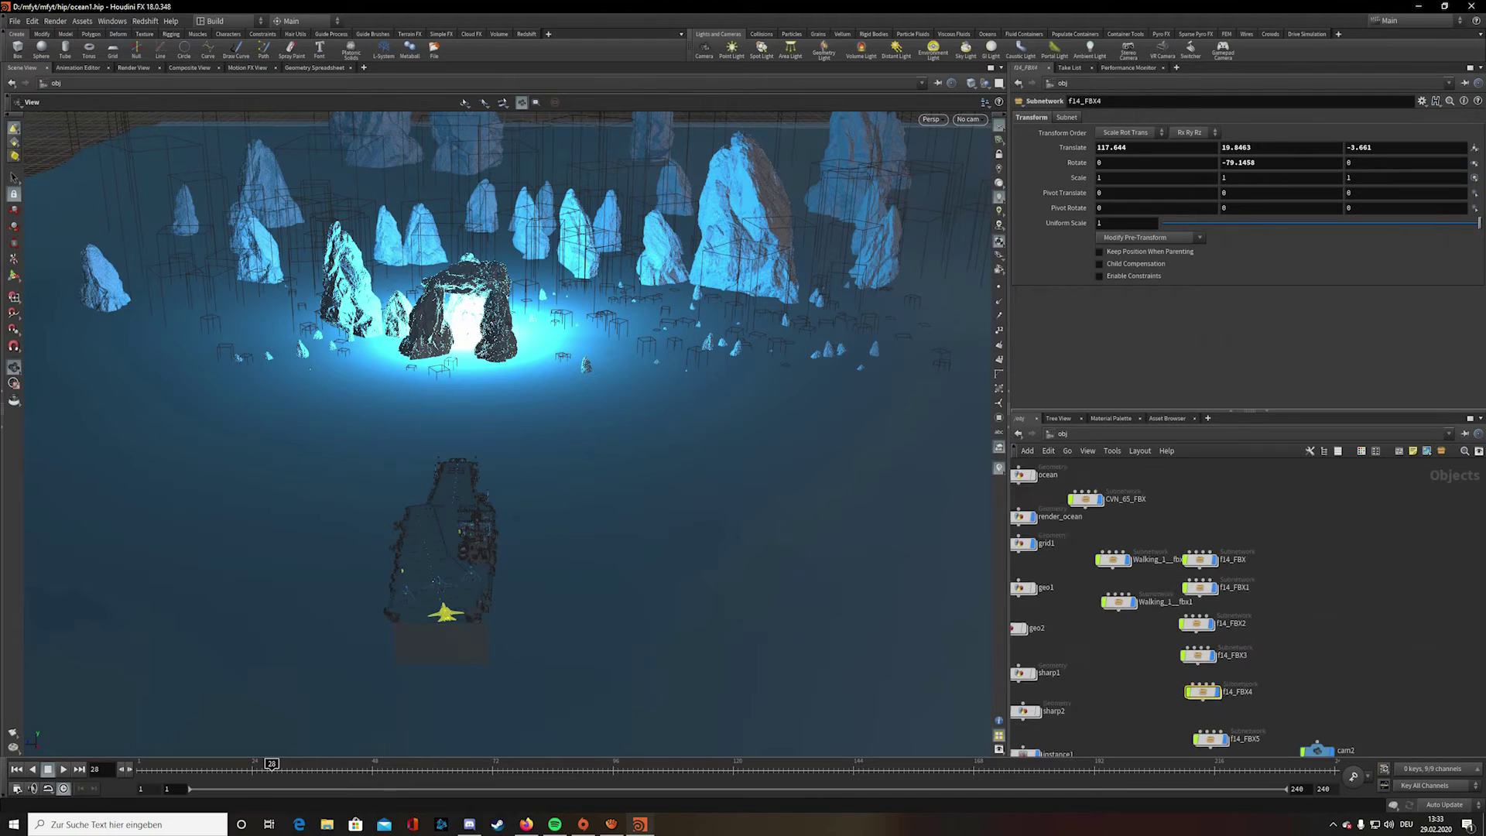
- Open f14_FBX5, disable Matte Enable for all its geometry nodes and clear the selection
middle_drag(1254, 681, 1247, 580)
double_click(1202, 637)
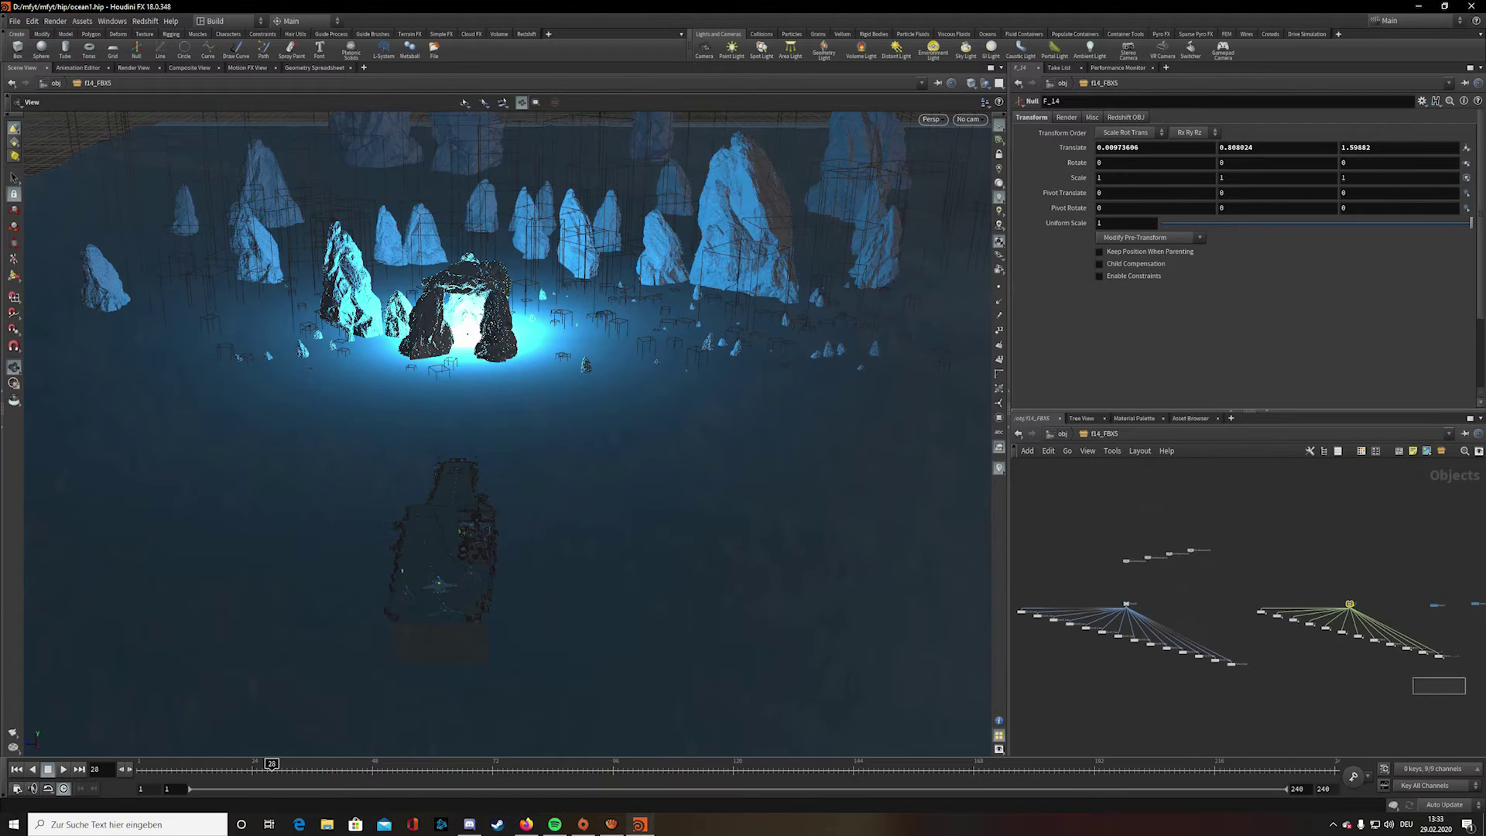
drag(1413, 679, 1249, 607)
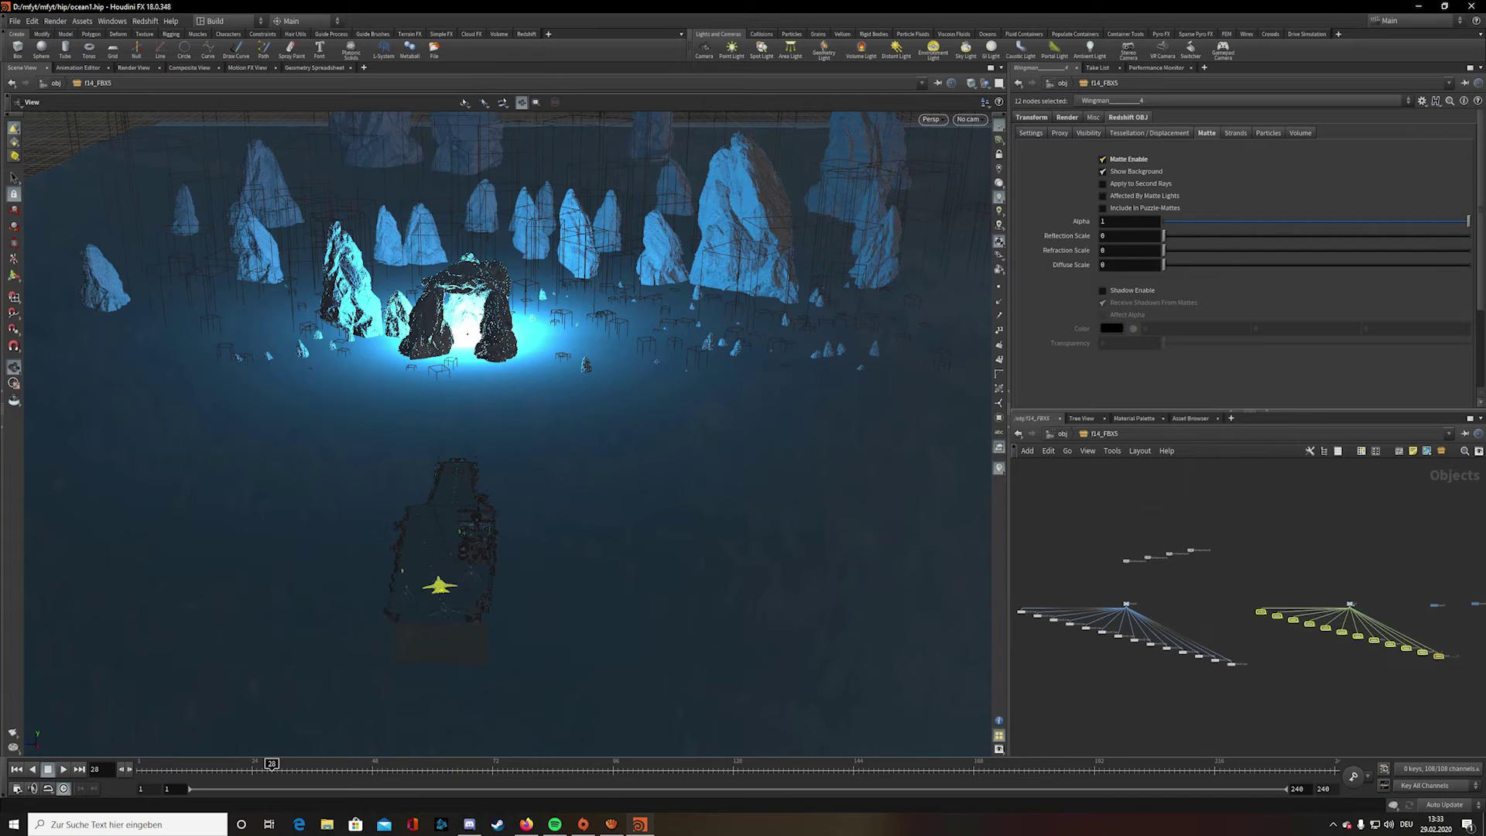
click(1103, 160)
click(1161, 515)
- Switch to the out network and disable Enable Motion Blur on Redshift_ROP1
click(1062, 433)
click(1062, 433)
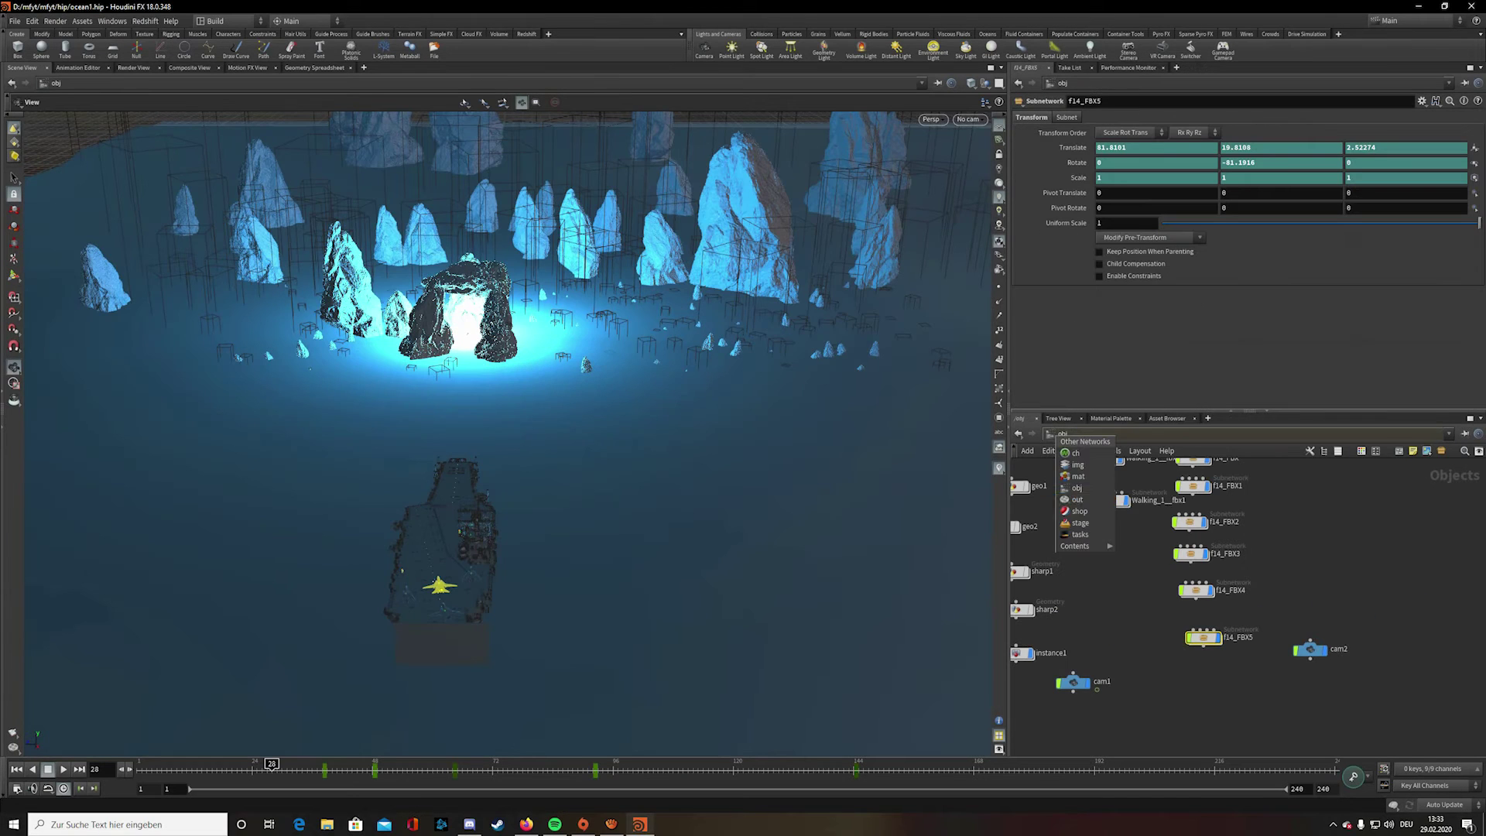
click(1077, 499)
click(1273, 637)
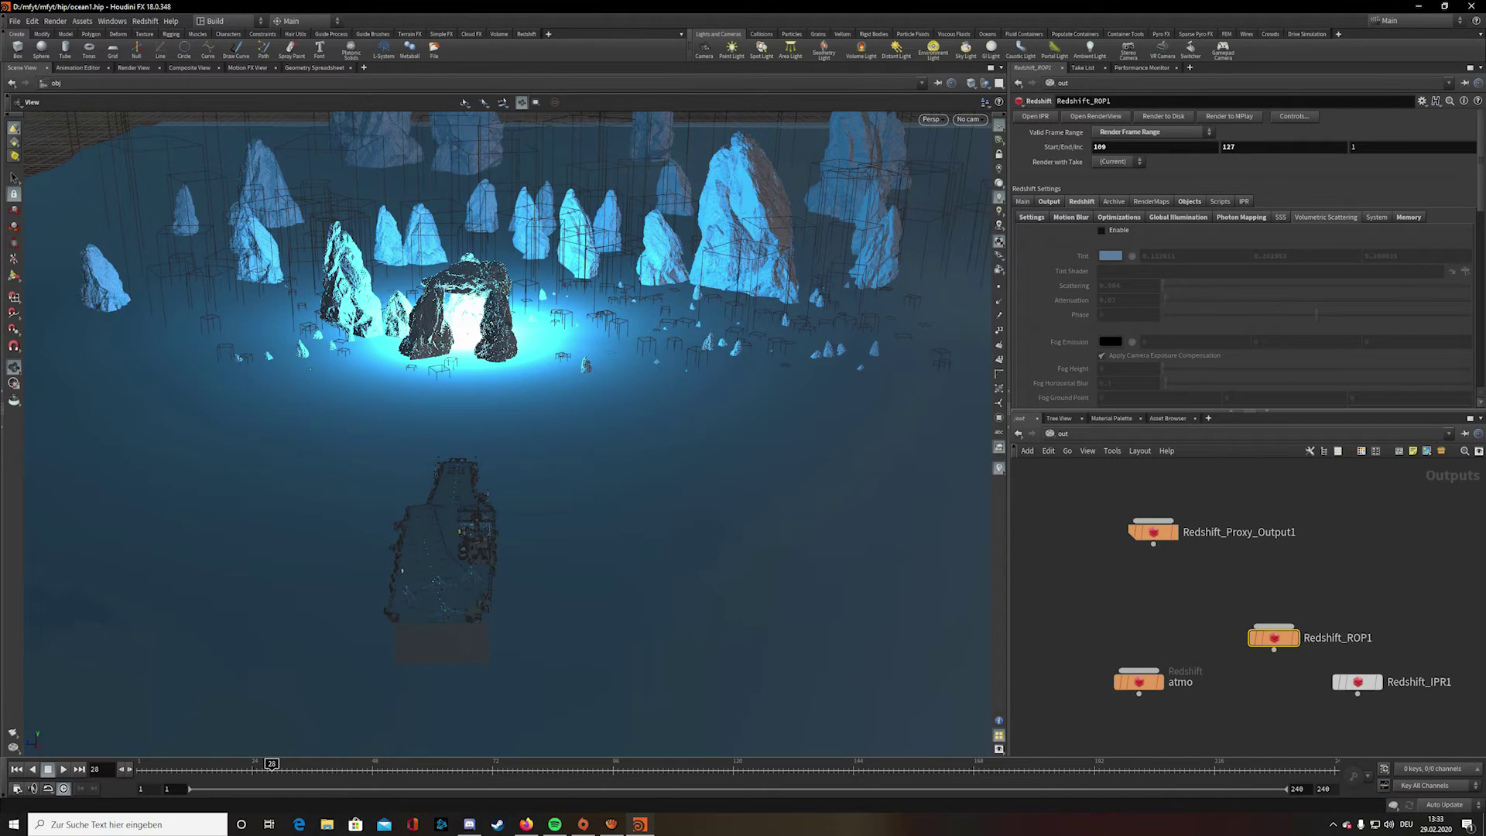
click(1071, 217)
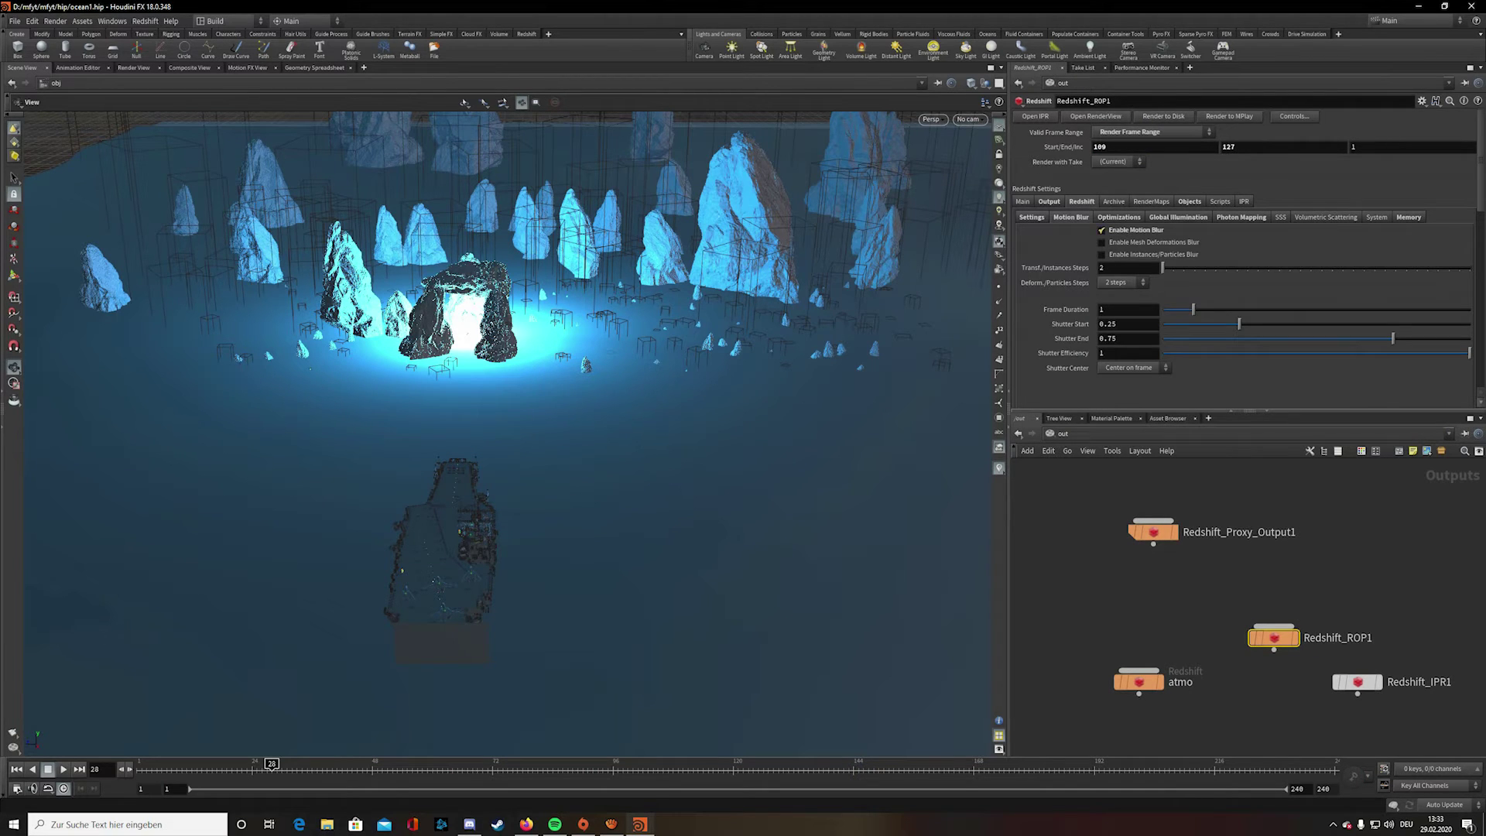
- Look through cam1 in the viewport and move the timeline to frame 97
click(968, 118)
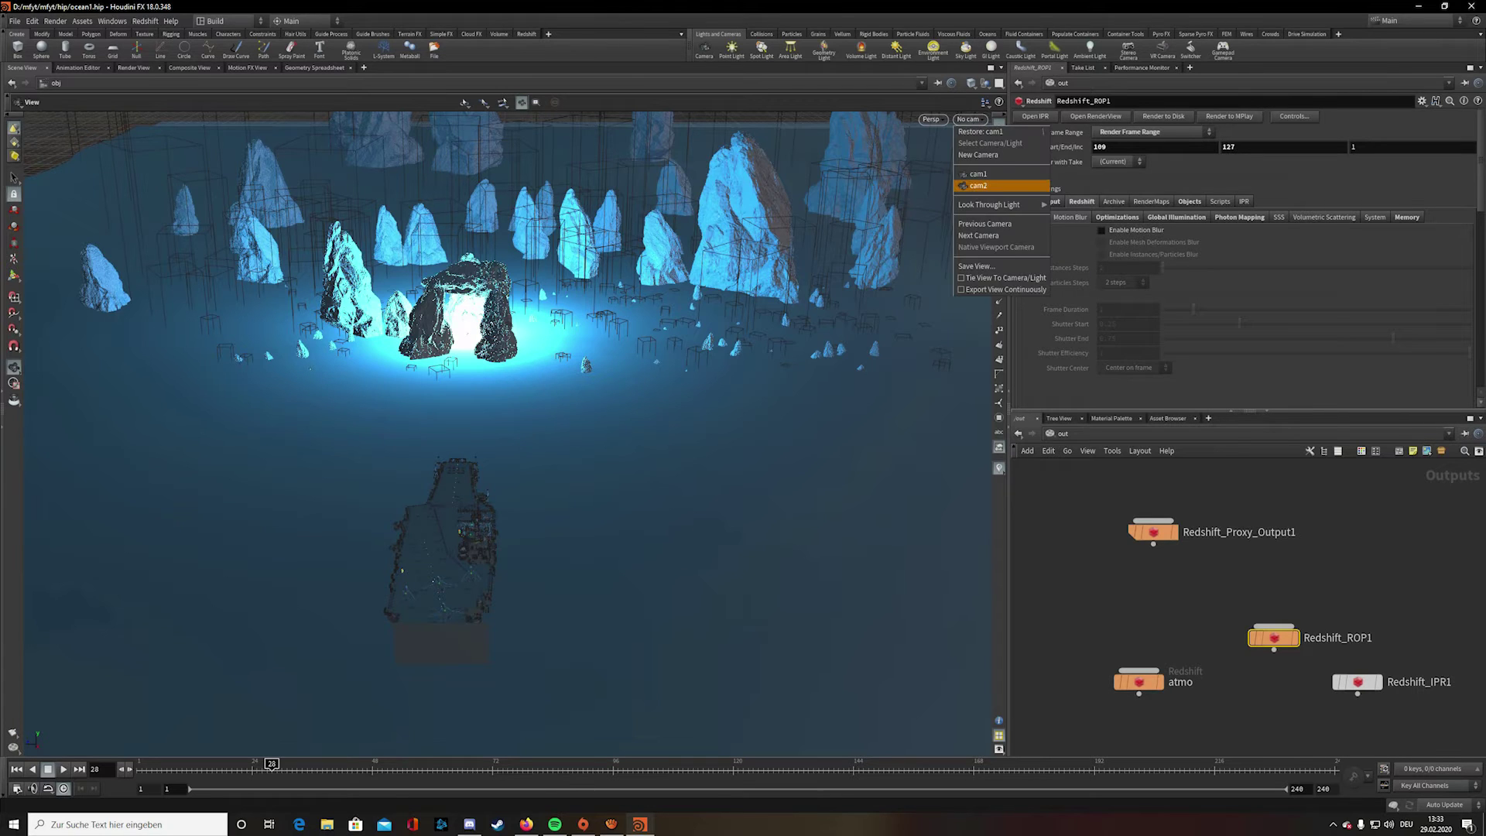
click(979, 173)
drag(272, 765, 617, 765)
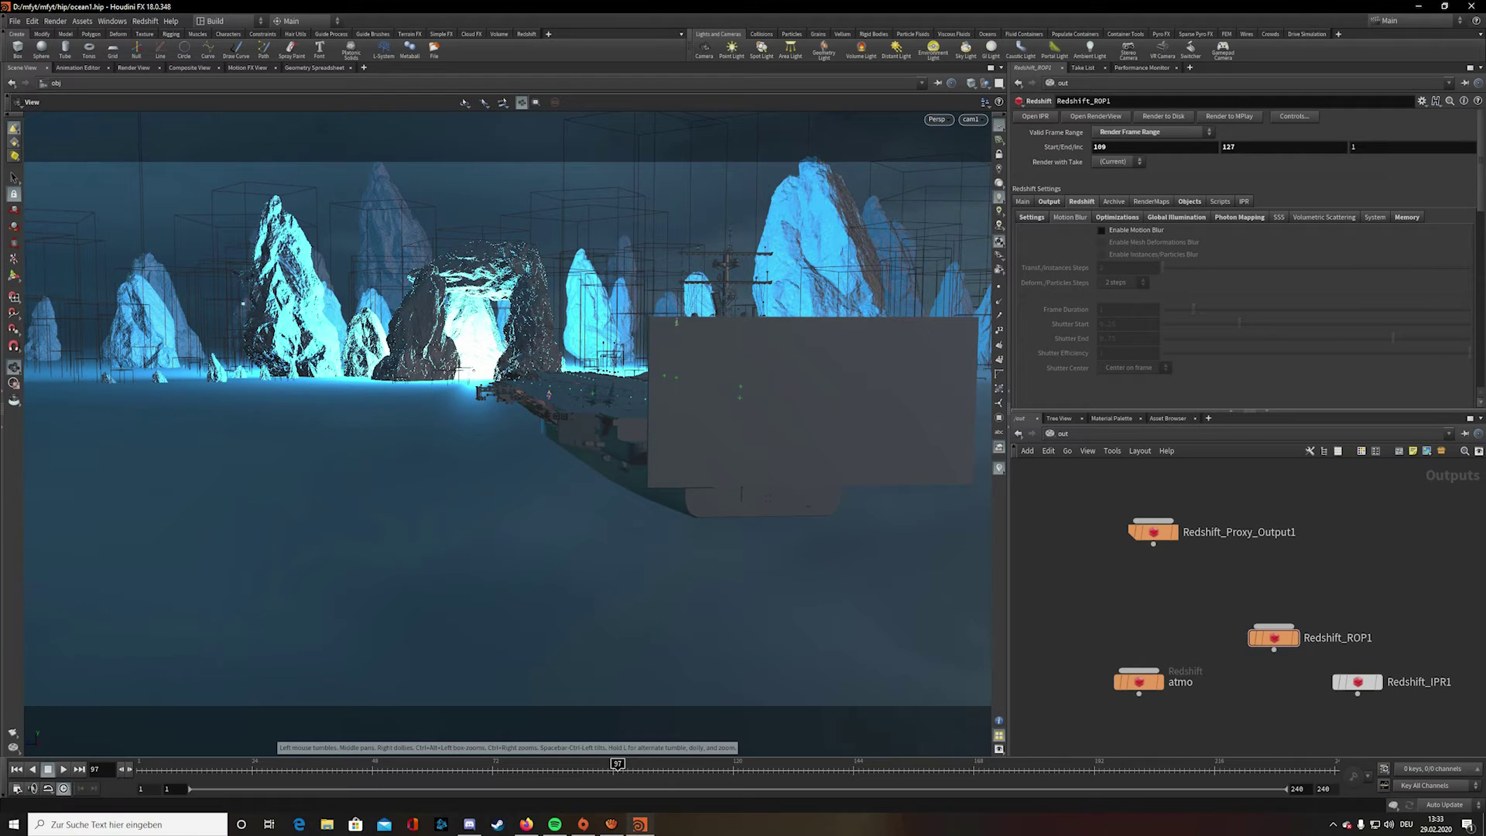
- Render the frame in the Redshift Render View and look through the list of available AOV passes
click(526, 33)
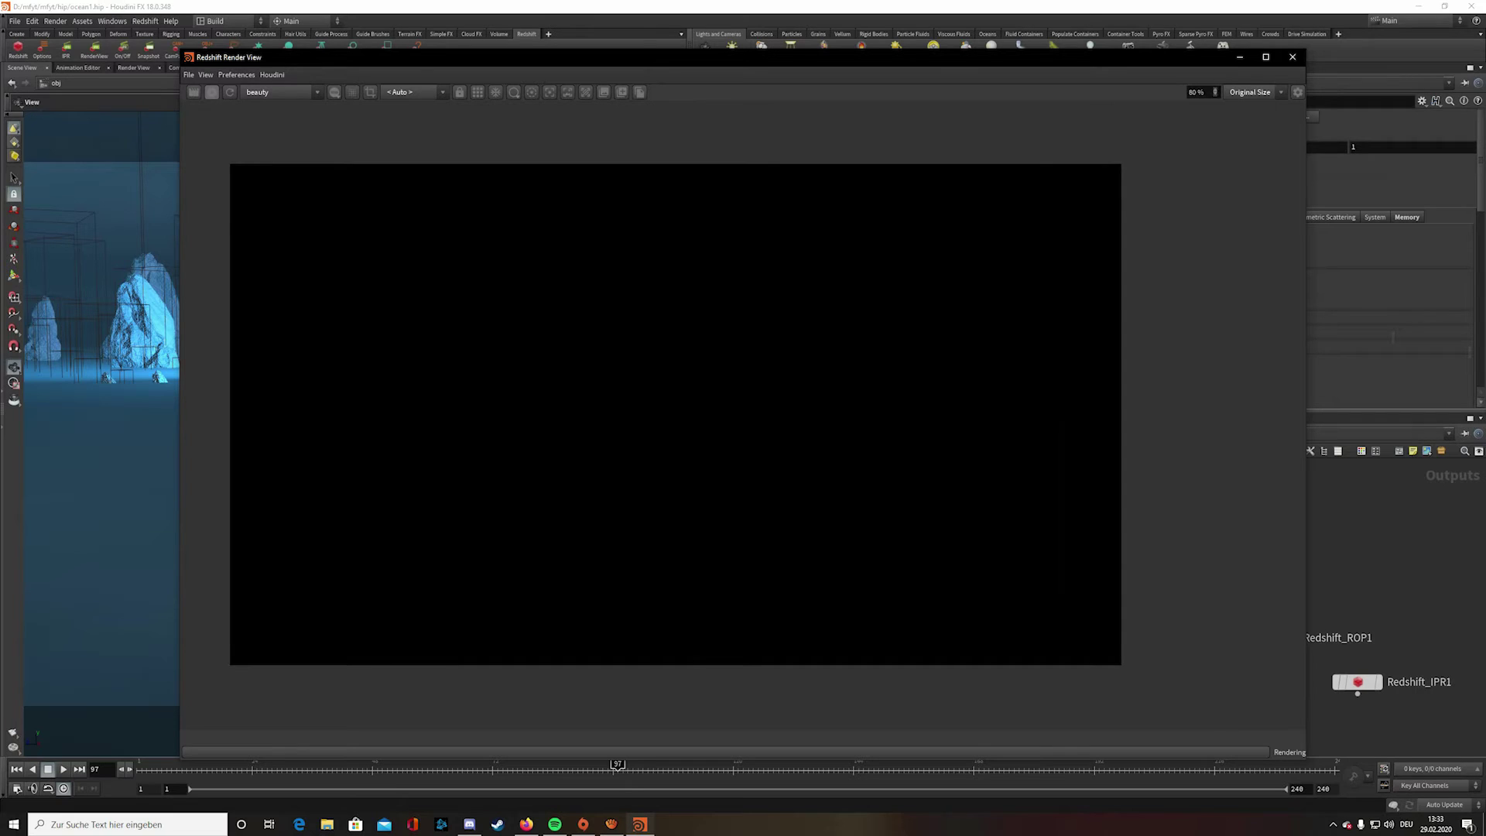
scroll(443, 251, up, 1)
scroll(444, 251, down, 4)
click(280, 92)
scroll(277, 184, down, 2)
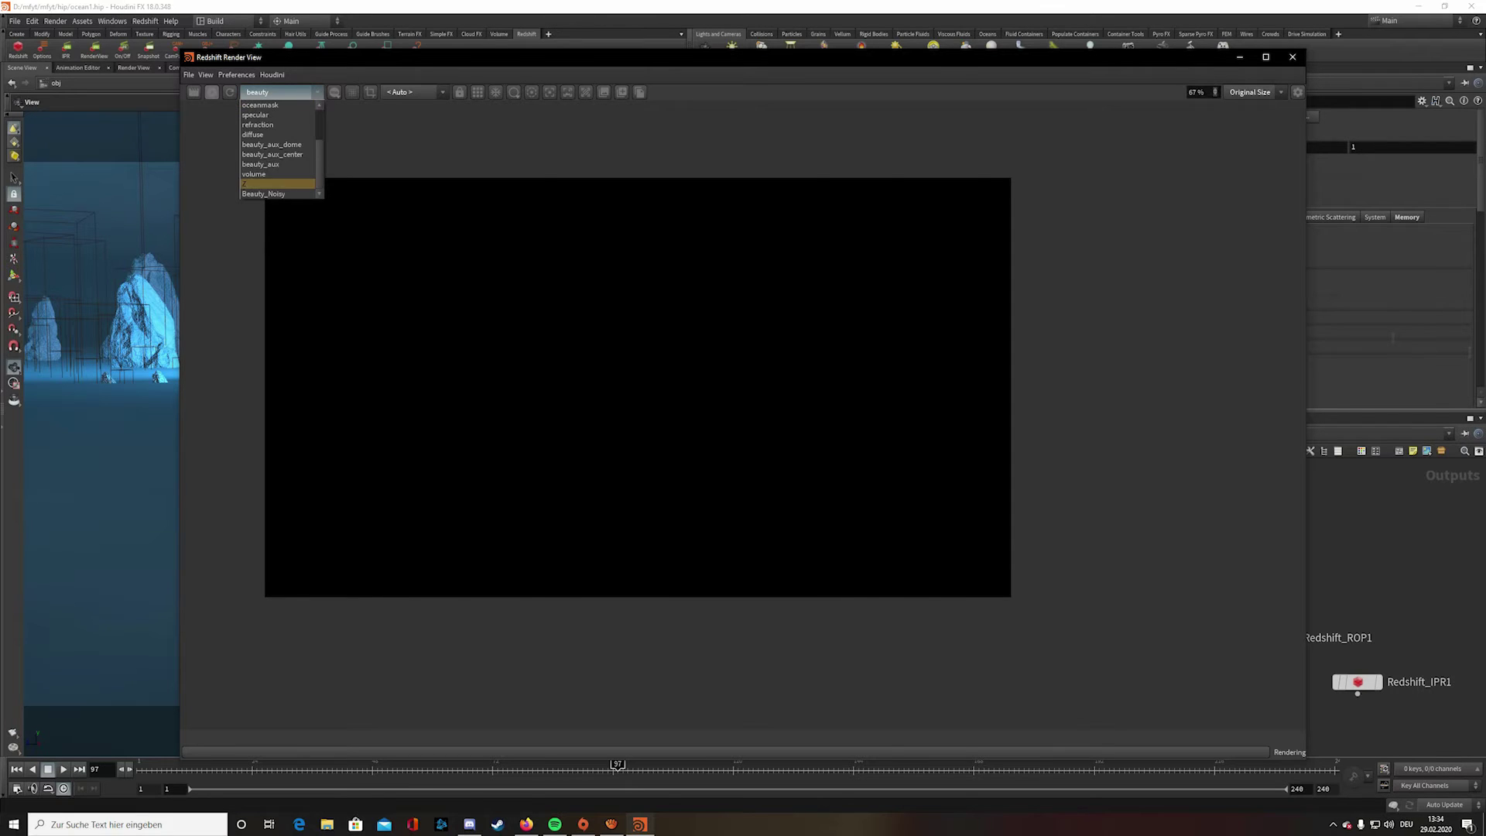
scroll(277, 184, up, 2)
scroll(277, 137, down, 1)
scroll(277, 174, up, 1)
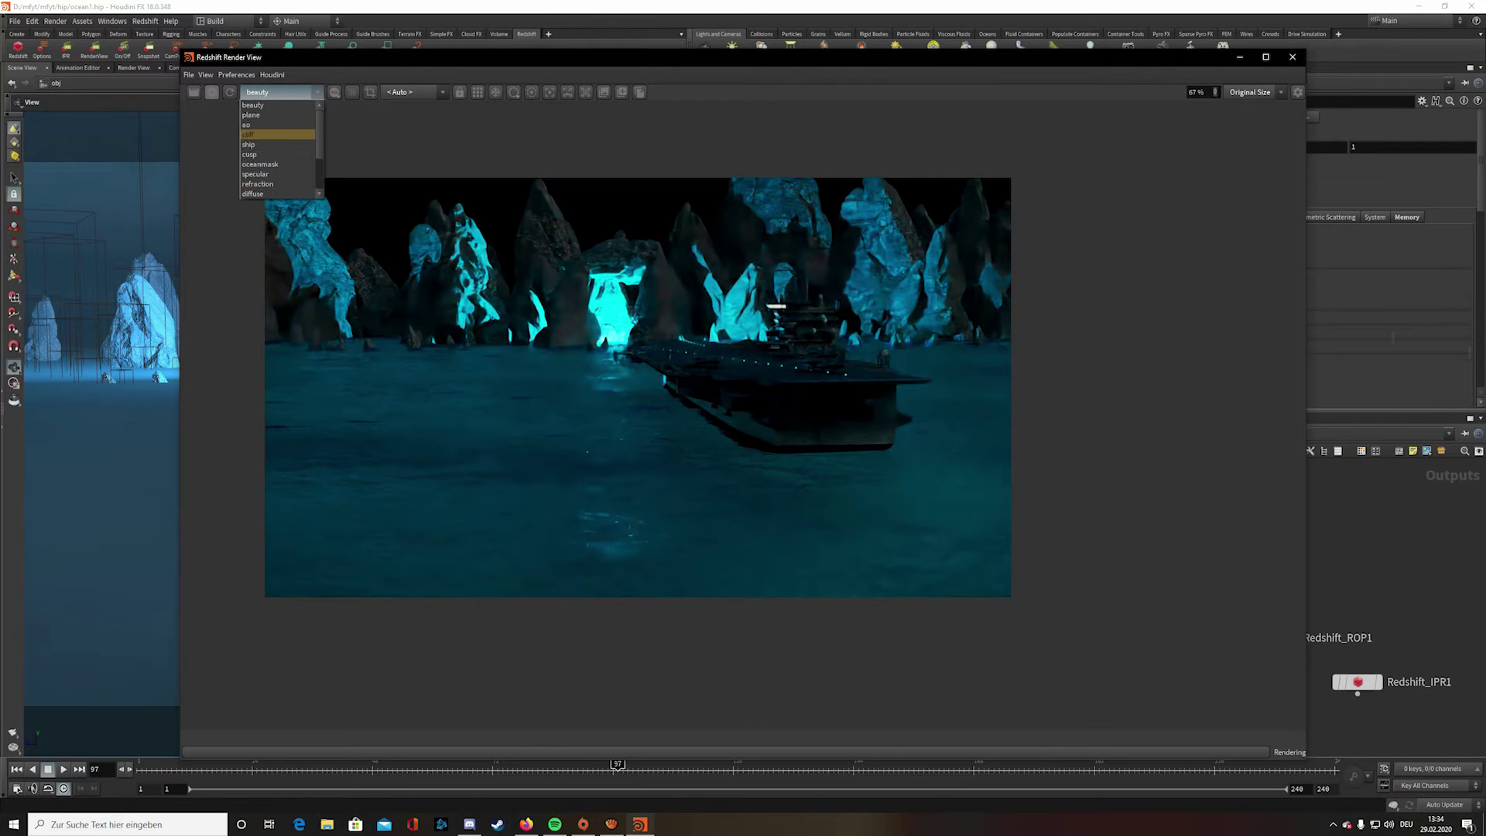
scroll(277, 136, down, 2)
scroll(277, 174, up, 2)
scroll(277, 164, down, 2)
scroll(277, 164, up, 2)
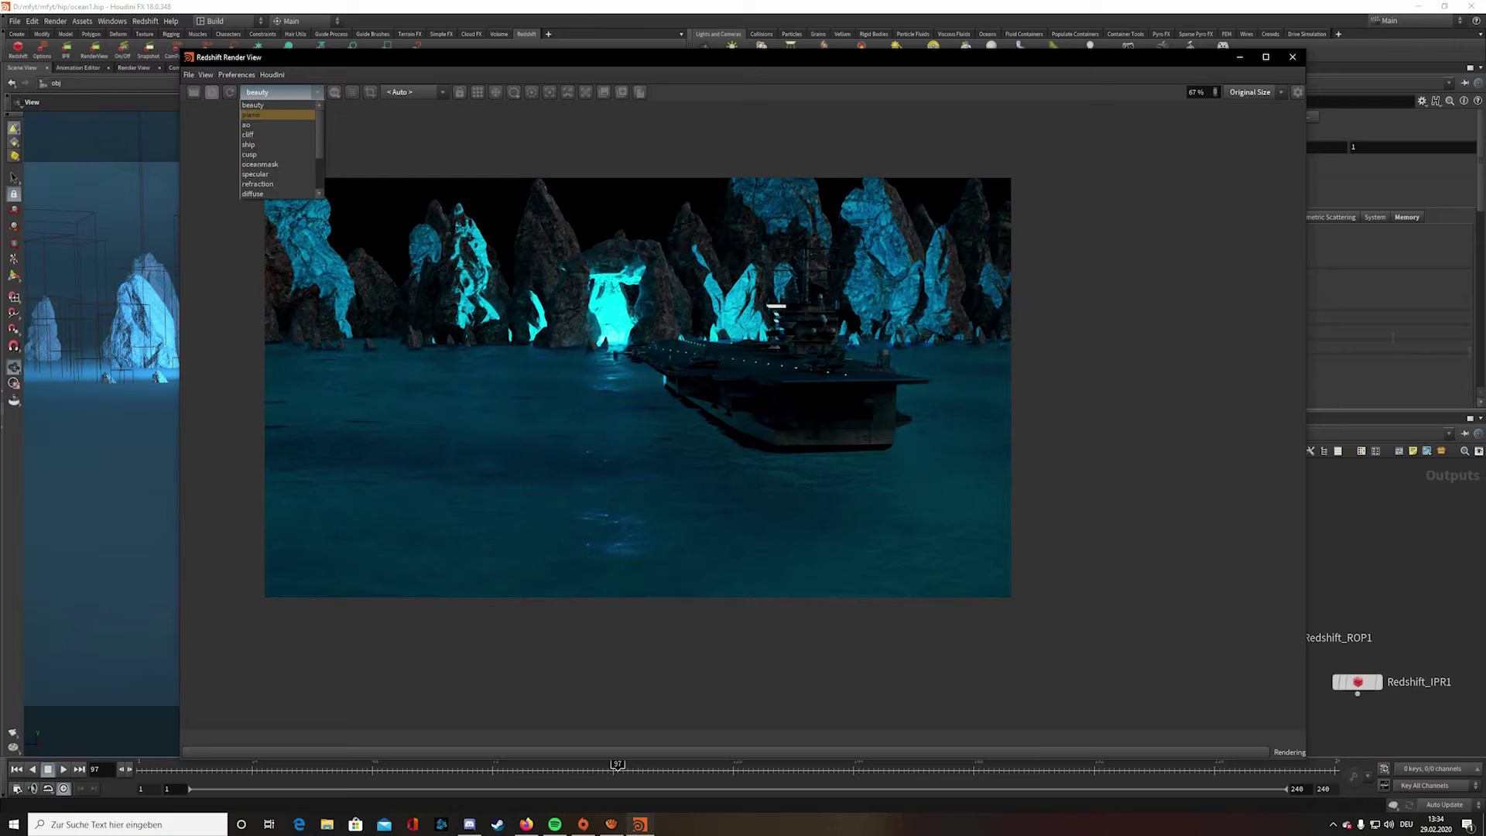
scroll(277, 164, down, 2)
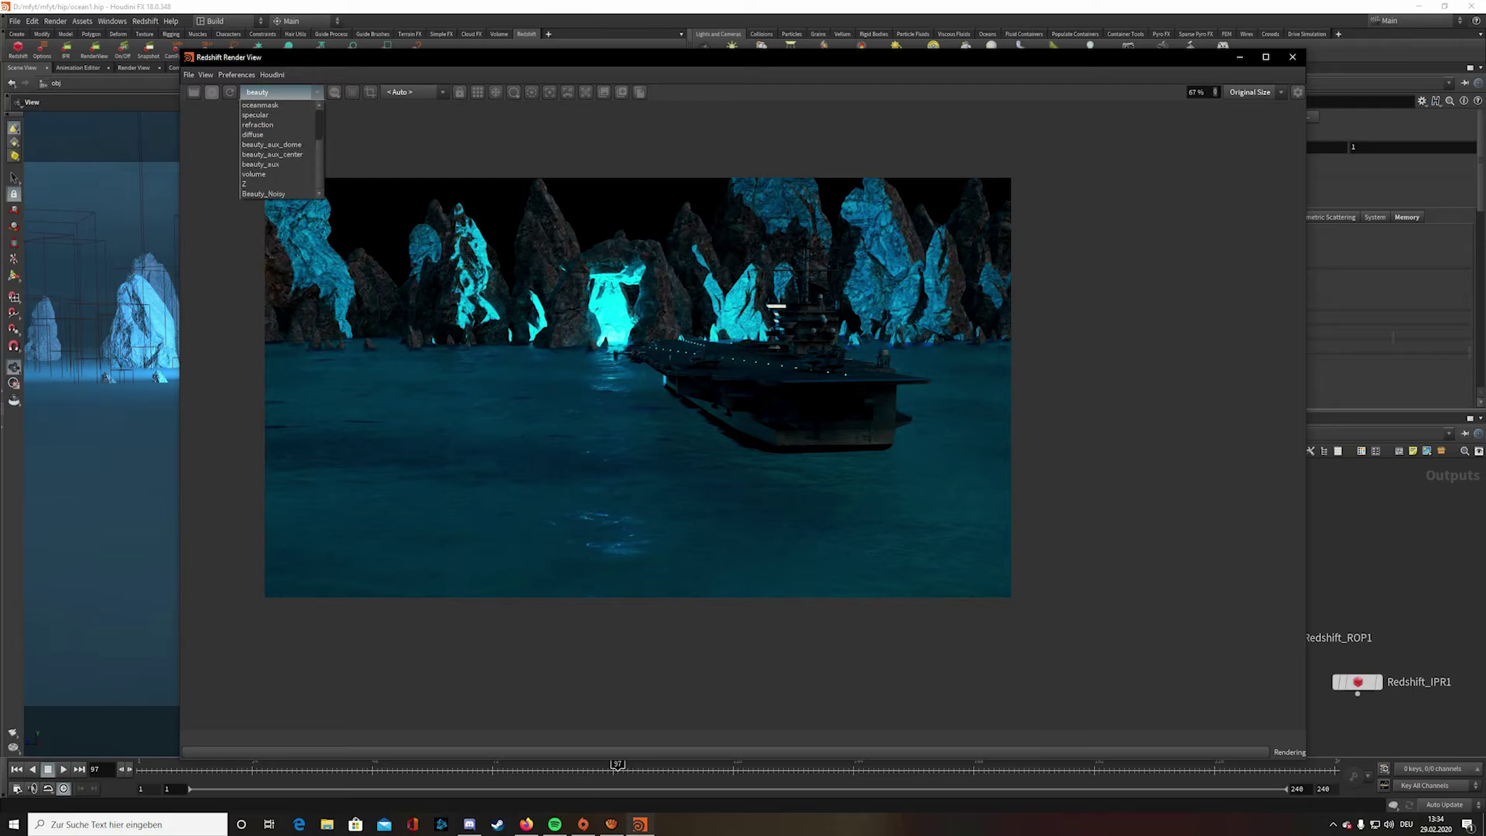
scroll(277, 178, up, 2)
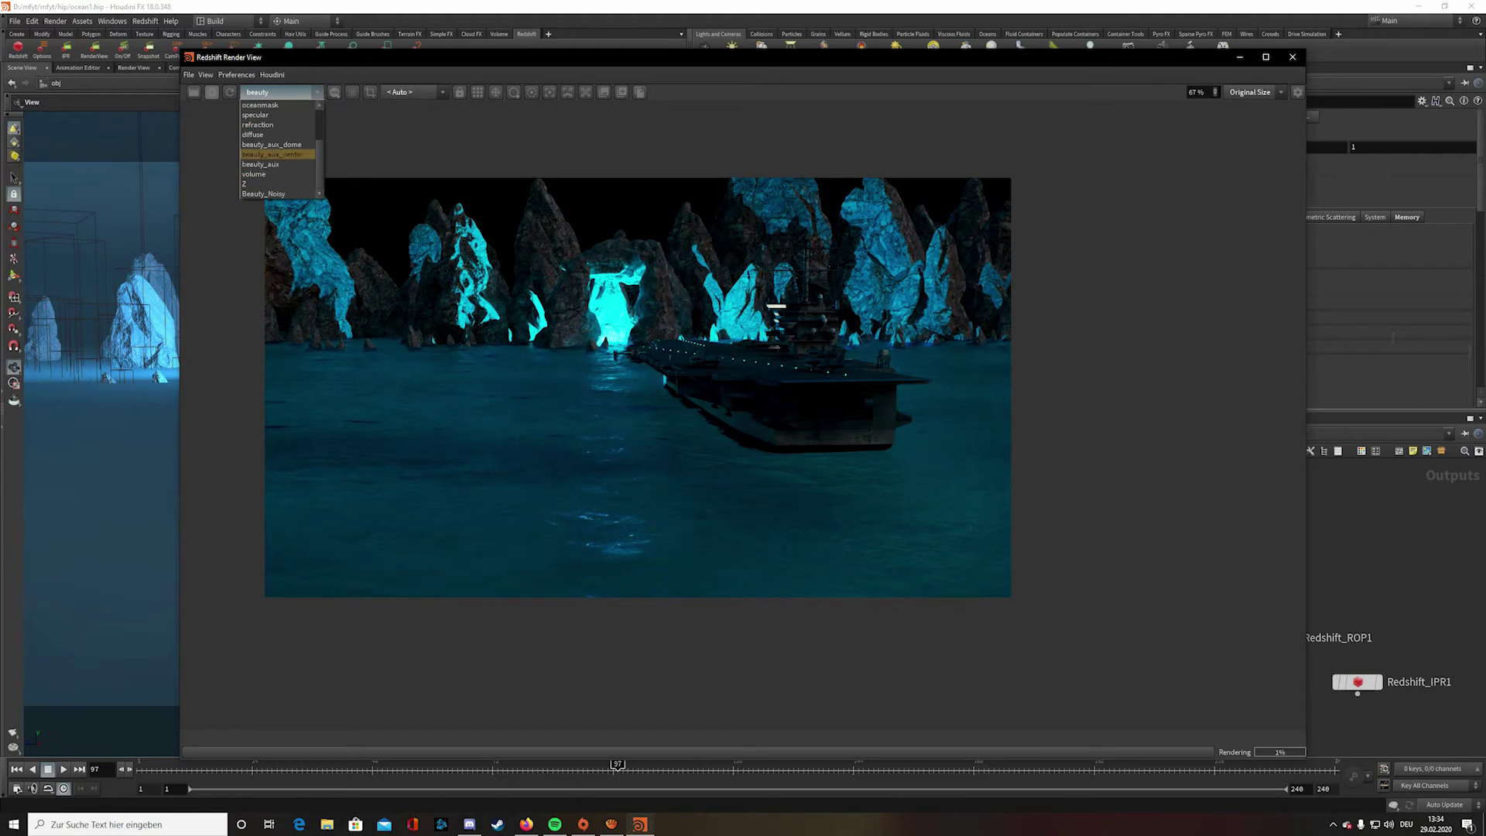
- Display the plane, cliff, ship and oceanmask passes one after another in the Redshift Render View
click(255, 114)
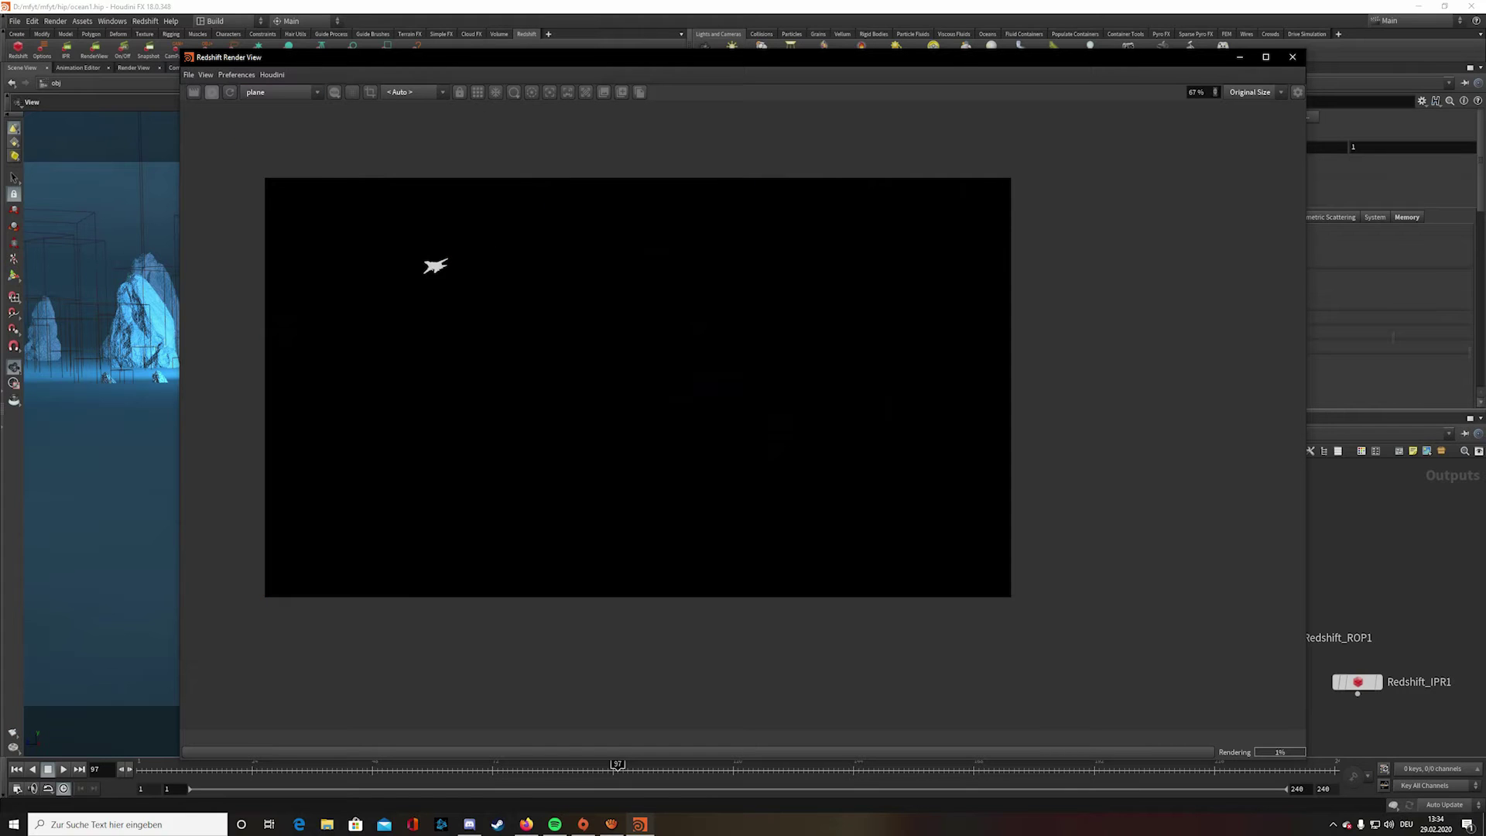
click(278, 92)
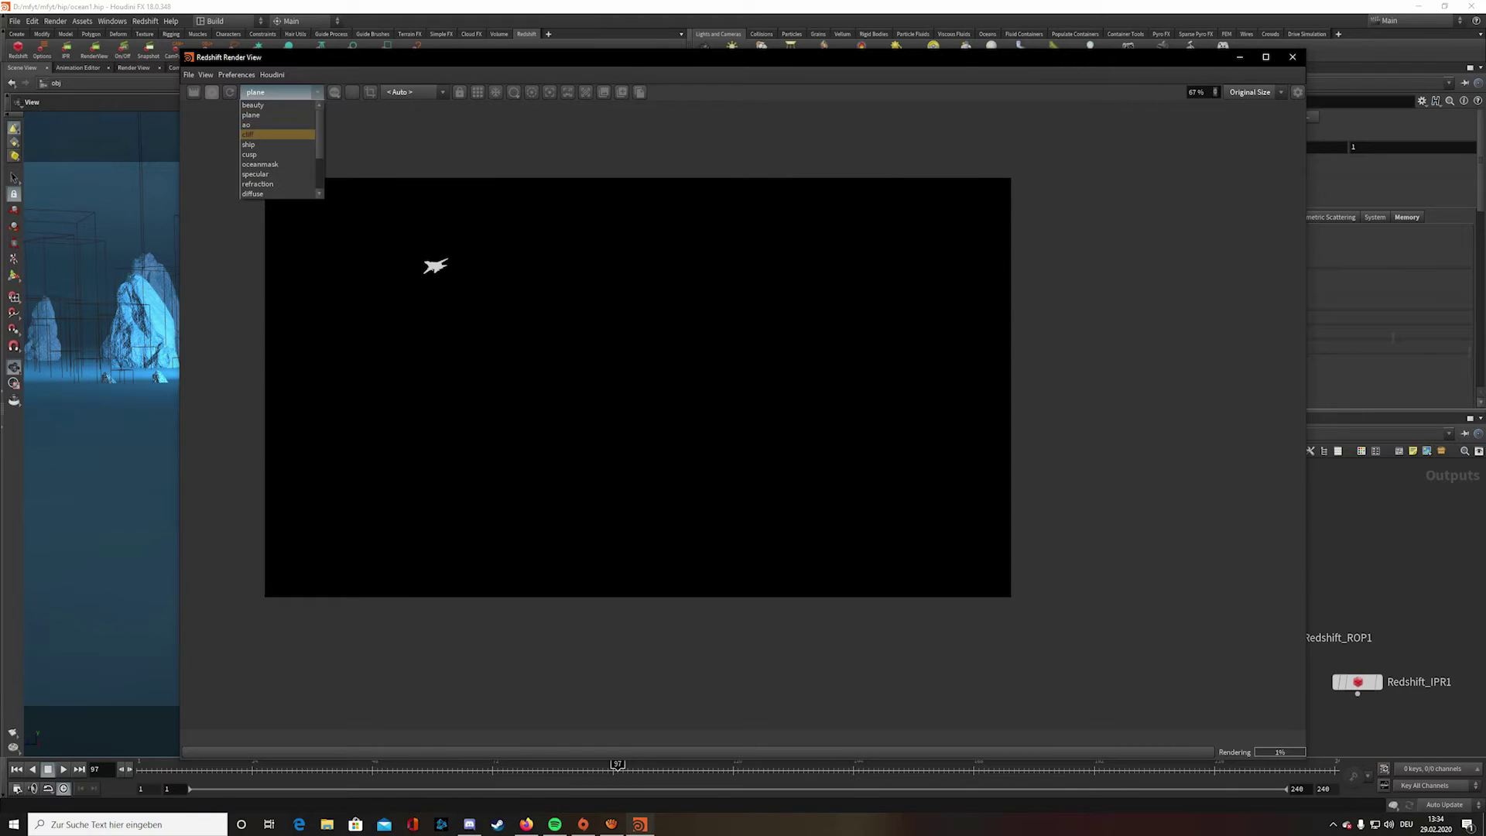
click(263, 128)
click(279, 92)
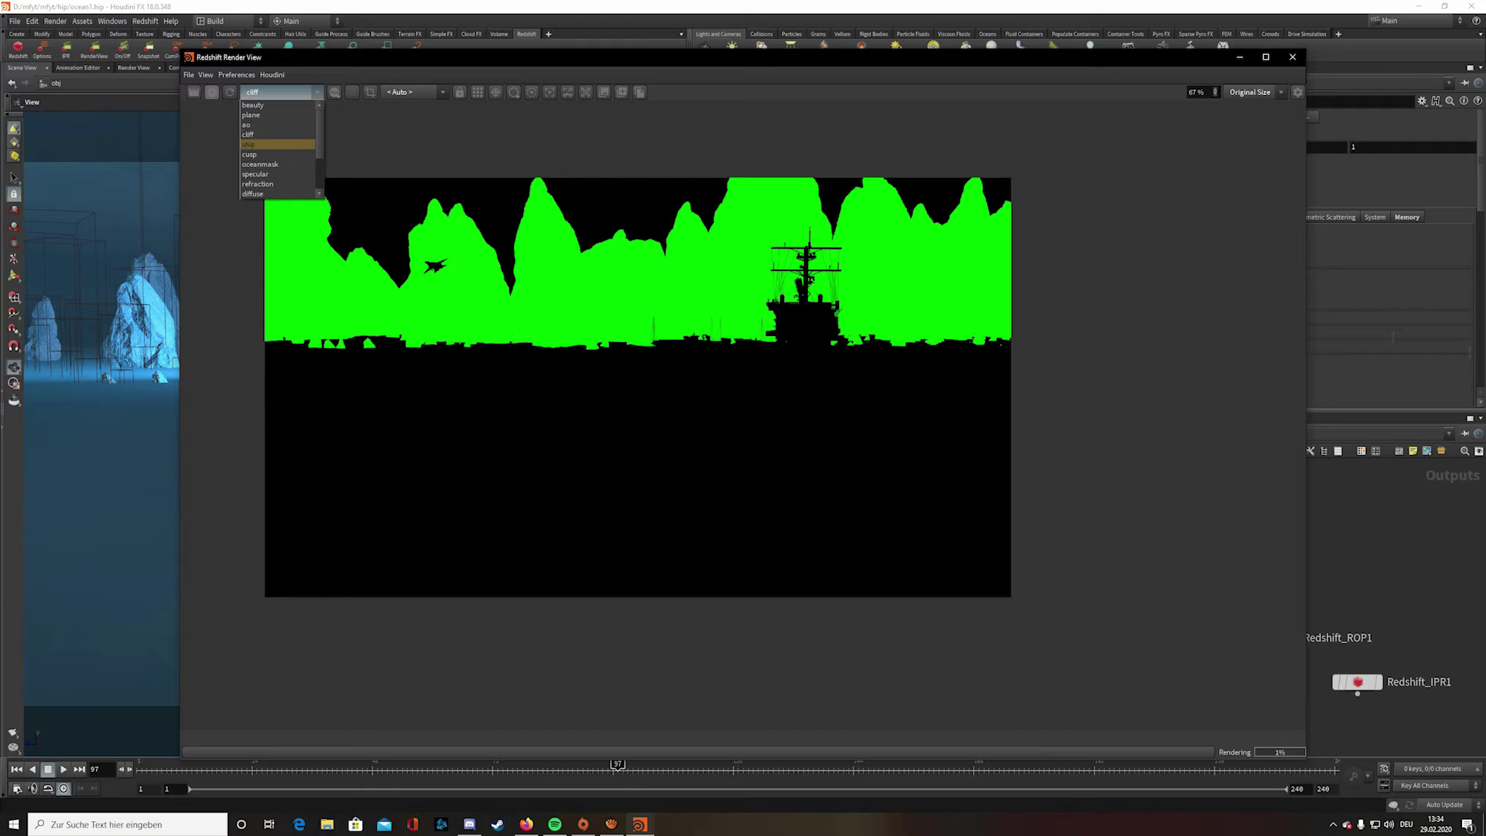
click(264, 144)
click(279, 92)
click(263, 164)
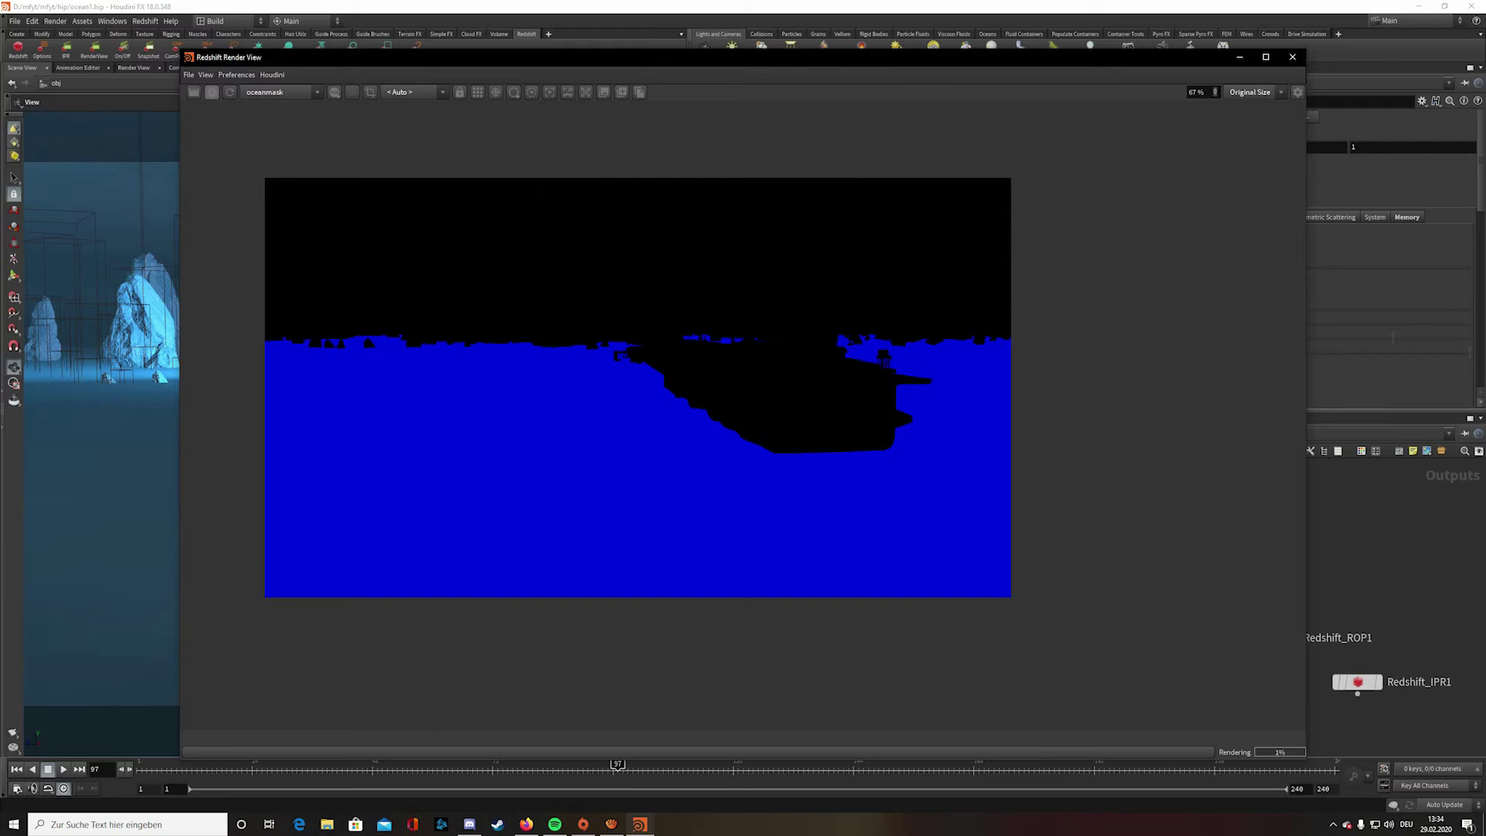
- Inspect the water detail of the cusp pass up close and display the beauty_aux_center pass
click(263, 154)
scroll(495, 500, up, 8)
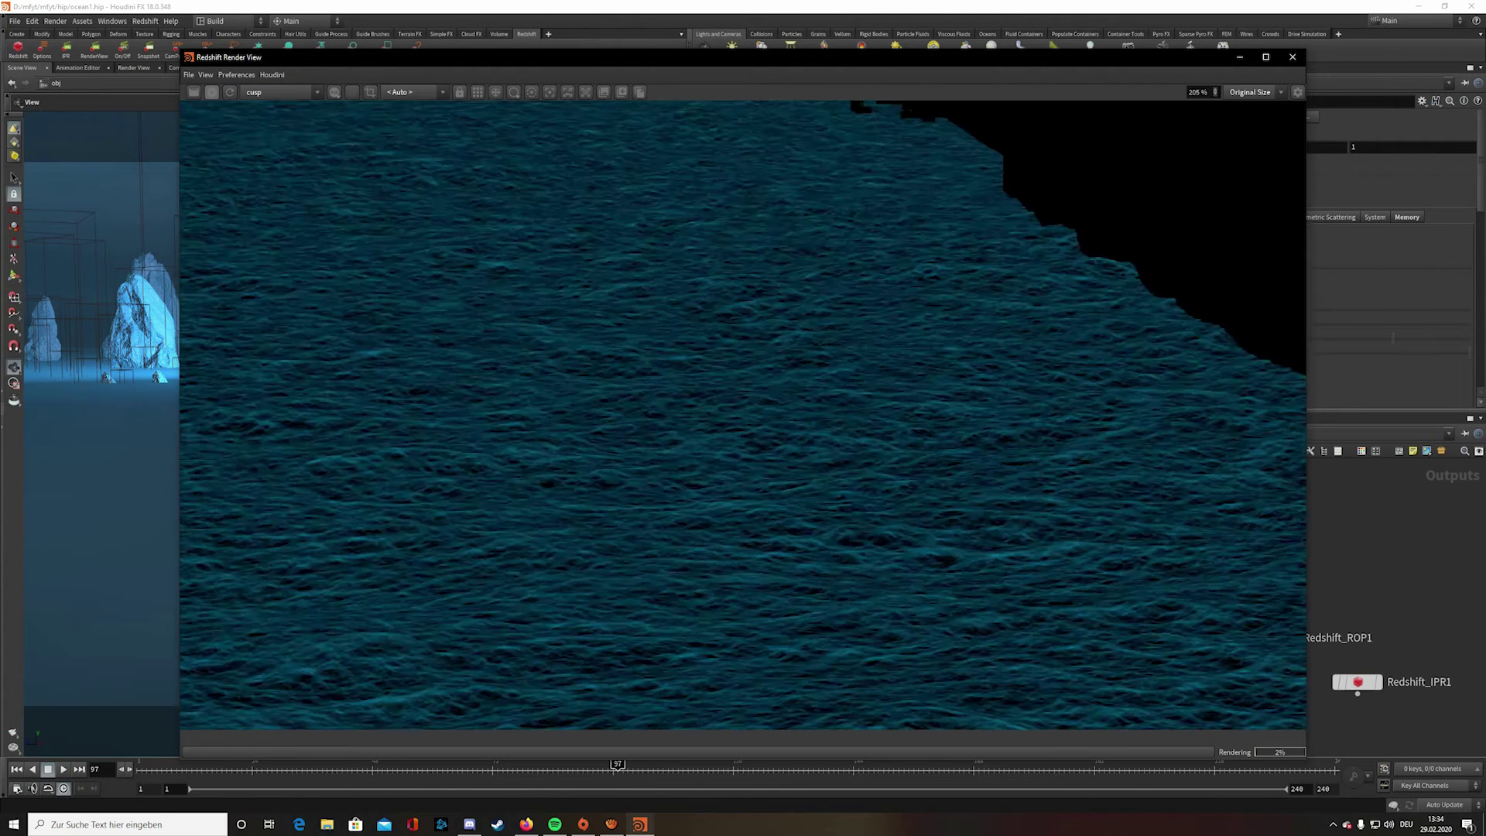
scroll(495, 499, down, 6)
scroll(687, 351, down, 1)
click(279, 92)
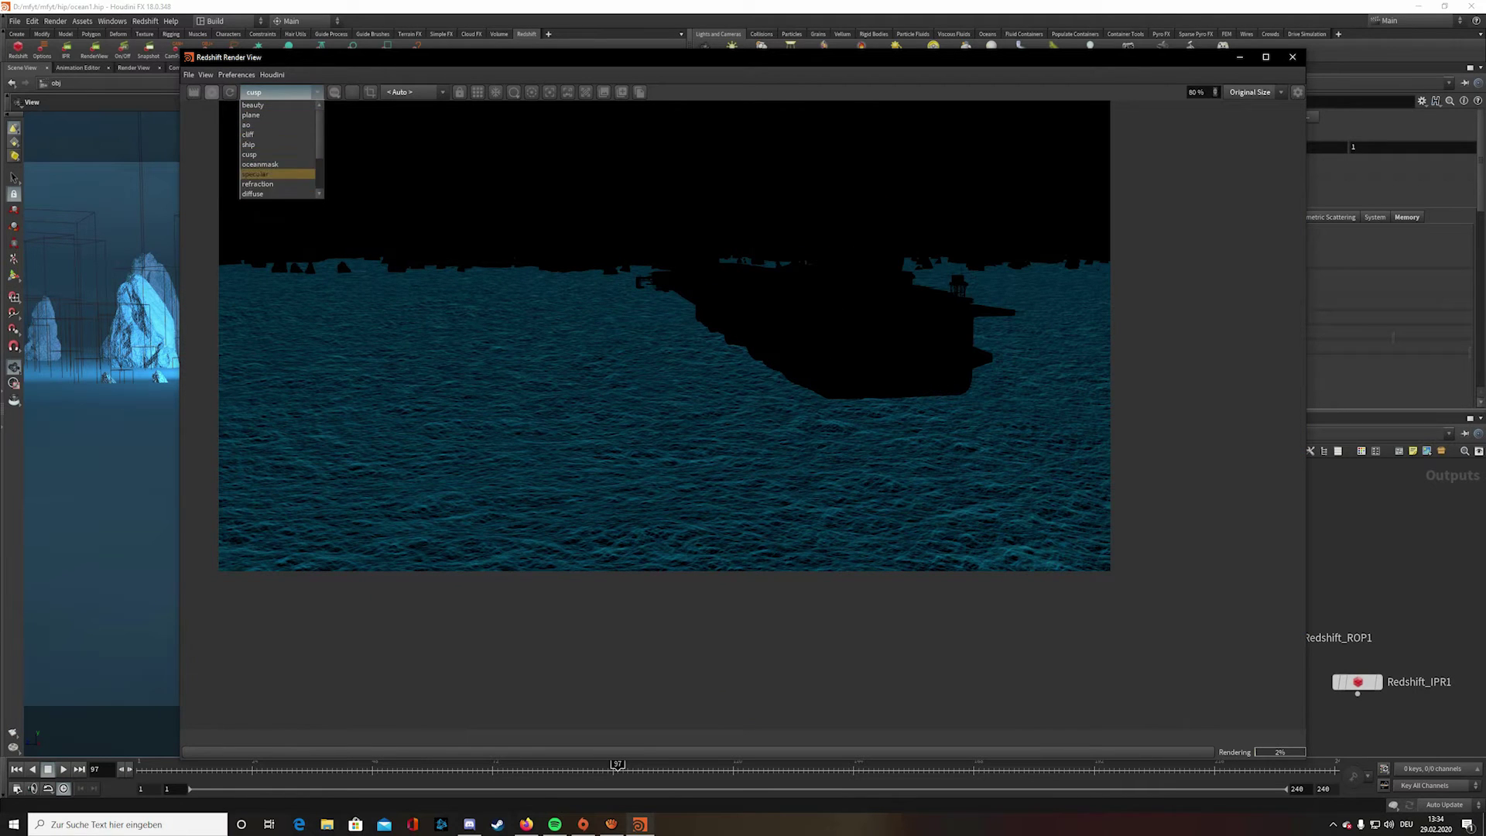
scroll(279, 149, down, 2)
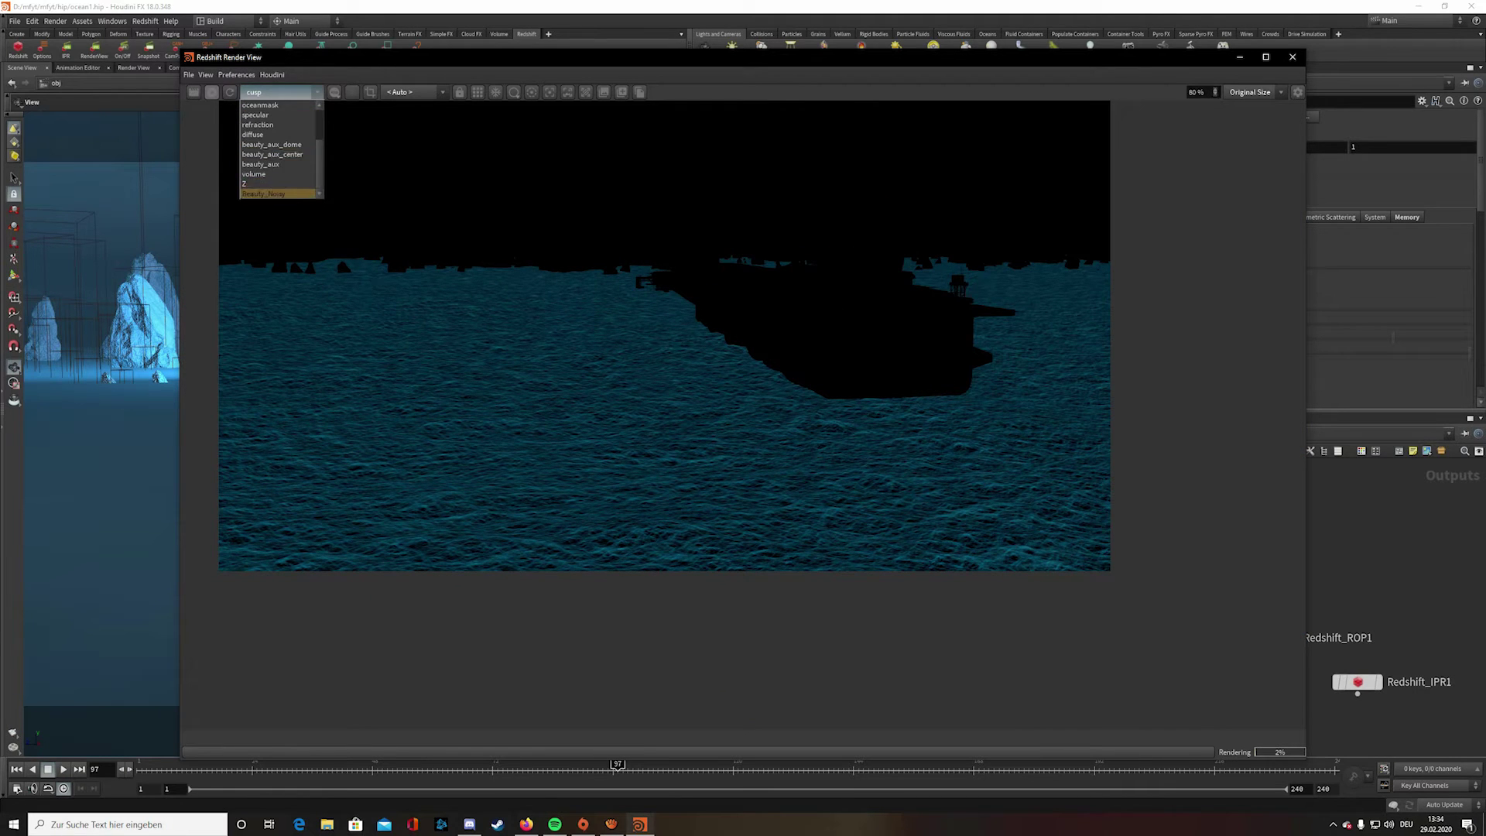
click(272, 154)
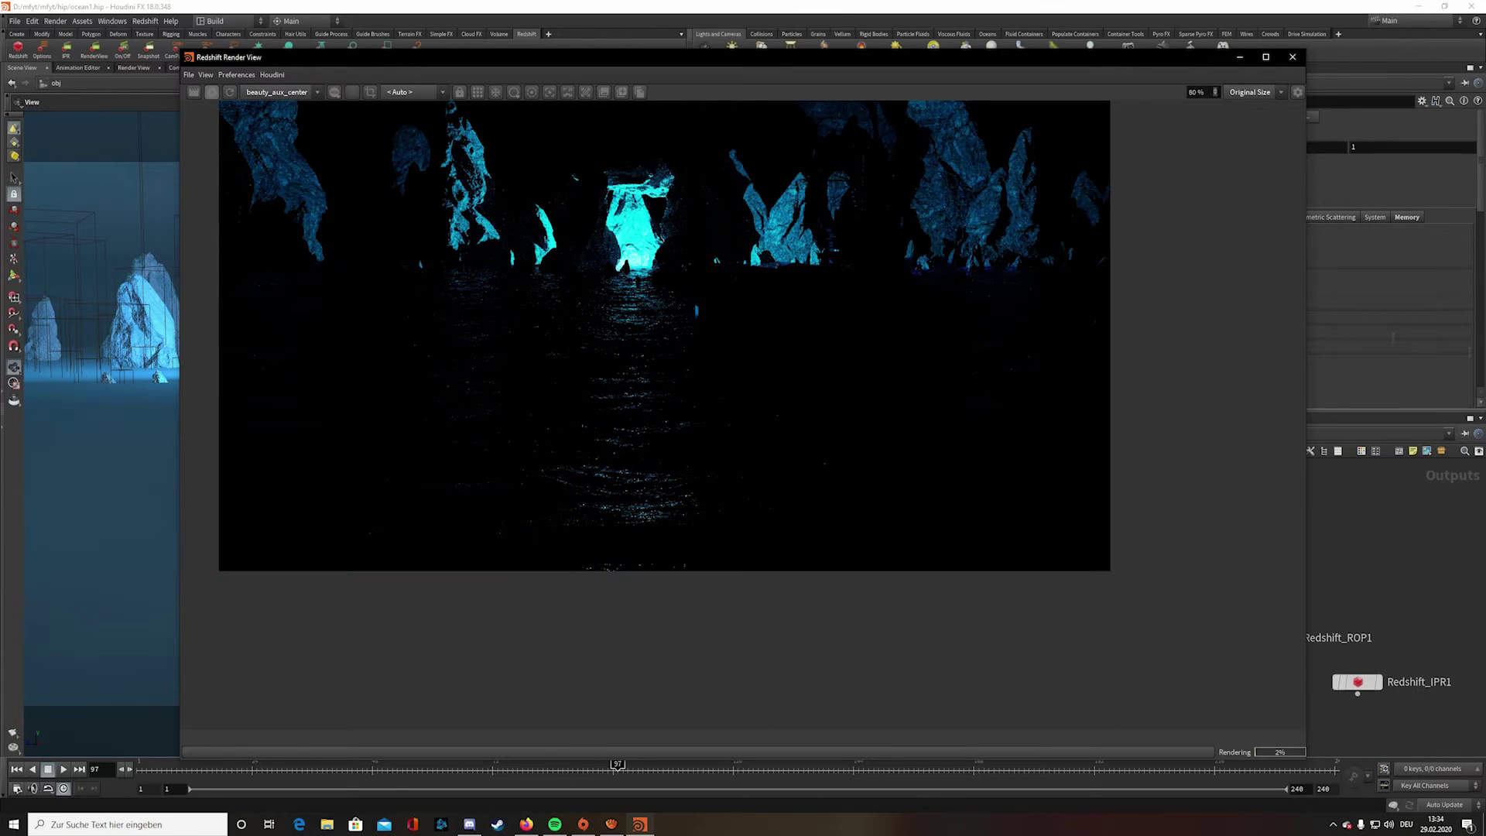
- Display the beauty_aux_dome pass and then the beauty pass in the render view
click(277, 92)
click(272, 144)
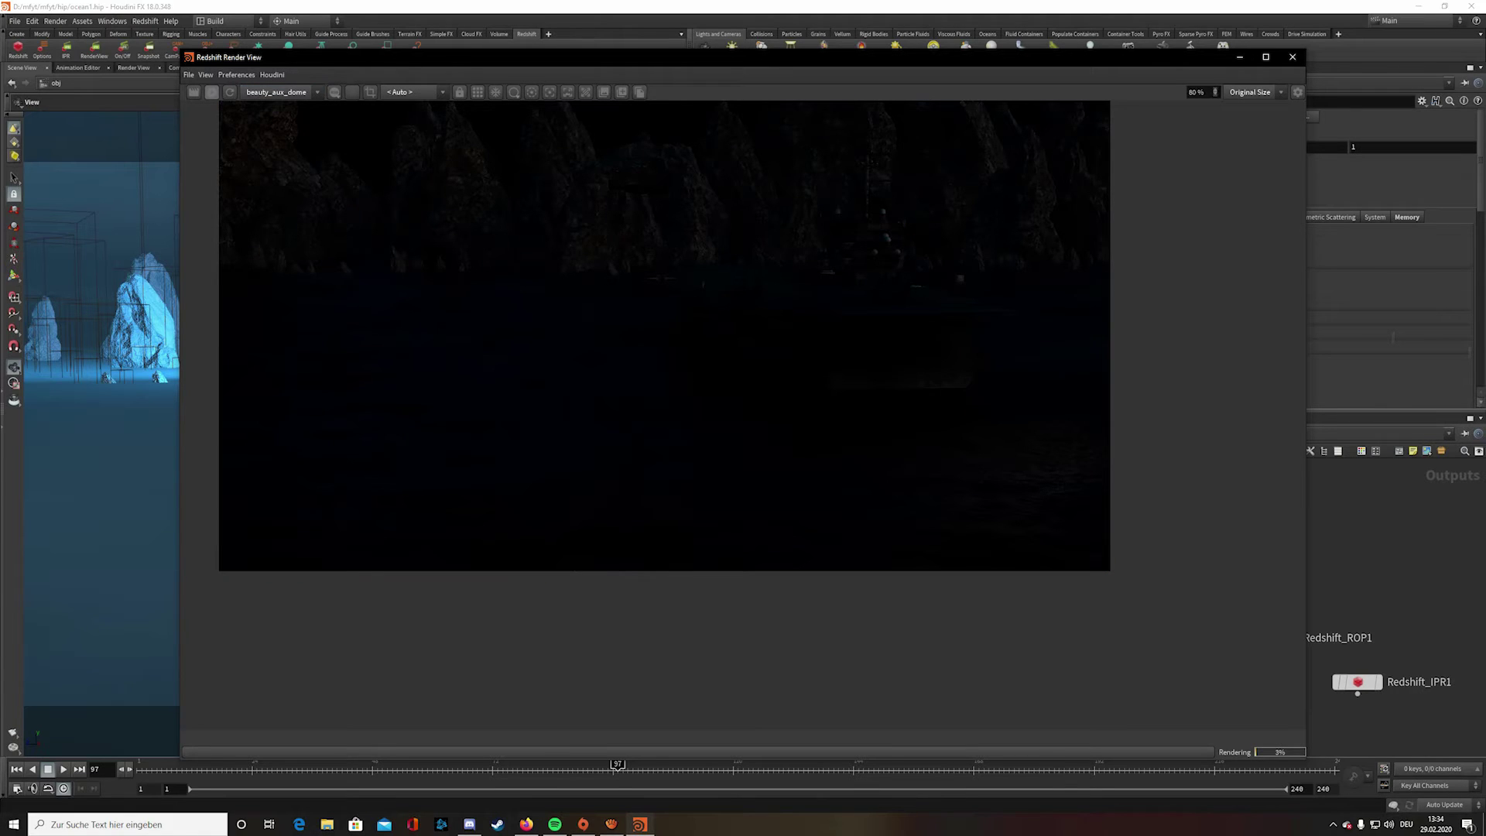
click(277, 92)
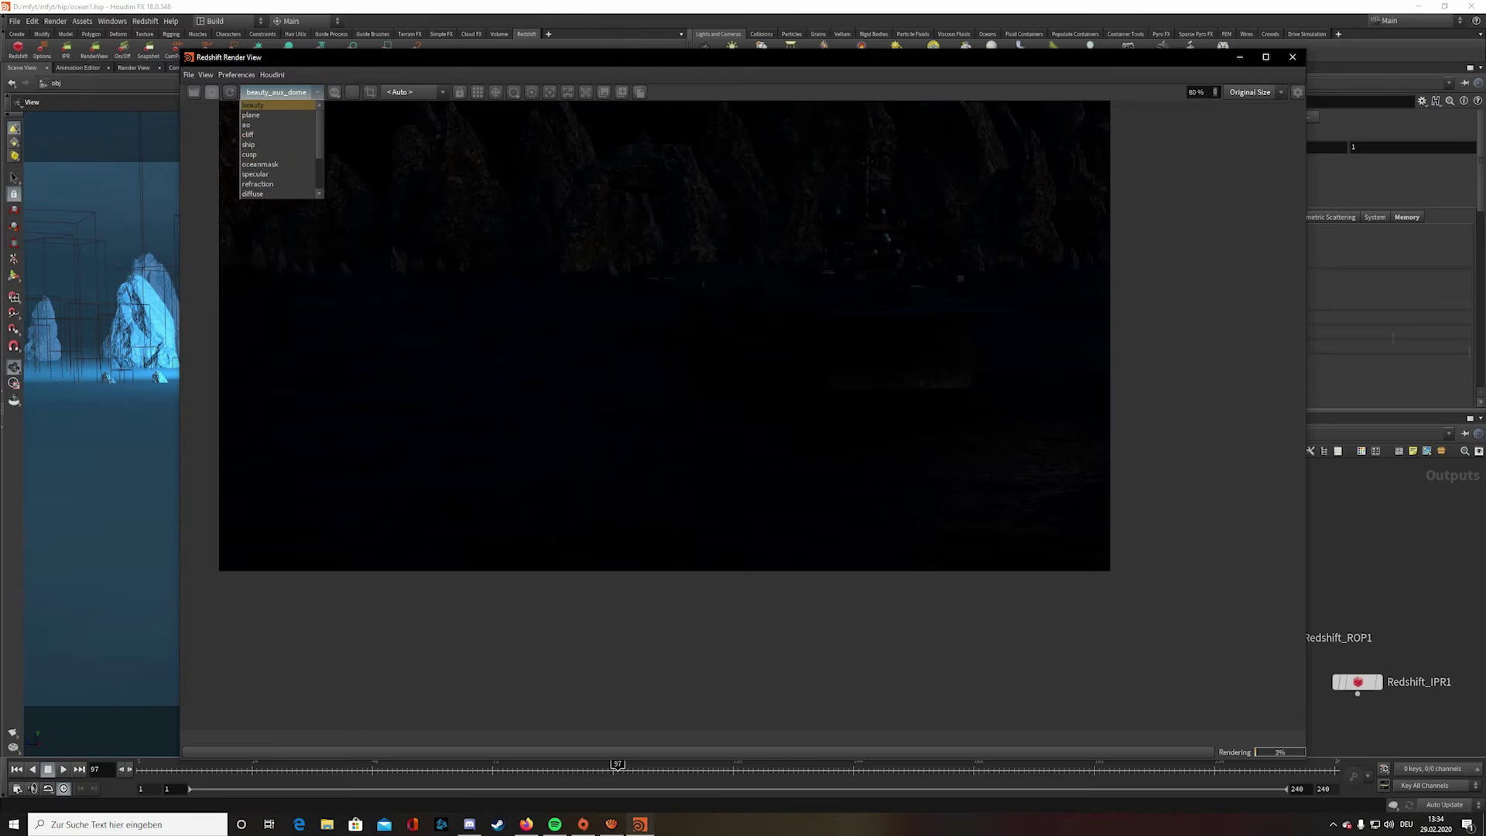
click(267, 106)
- Inspect the carrier, cliffs and water in the beauty pass, both up close and as a whole frame
scroll(658, 286, up, 9)
scroll(593, 372, down, 10)
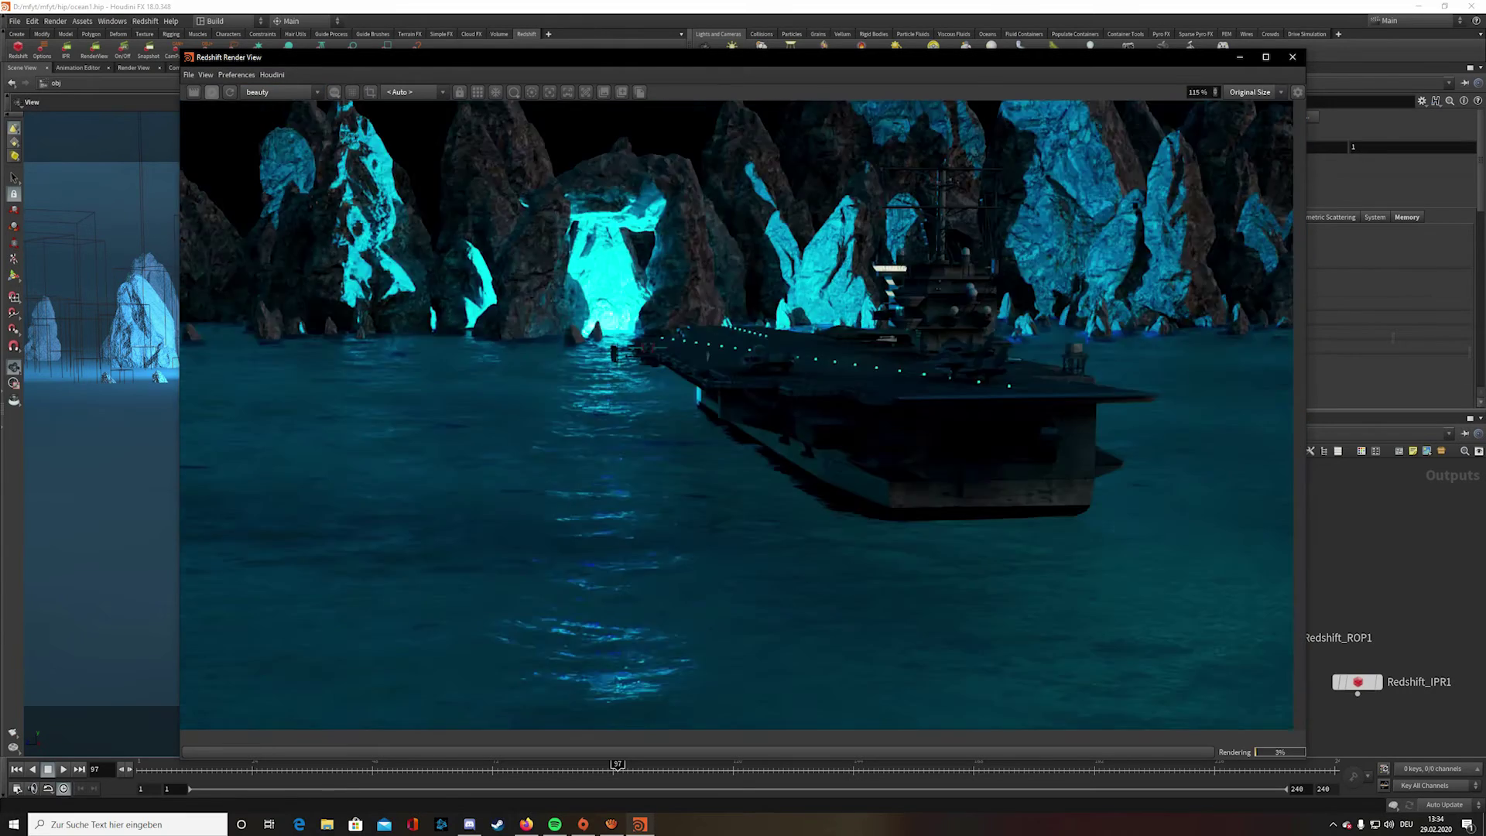
scroll(890, 370, up, 10)
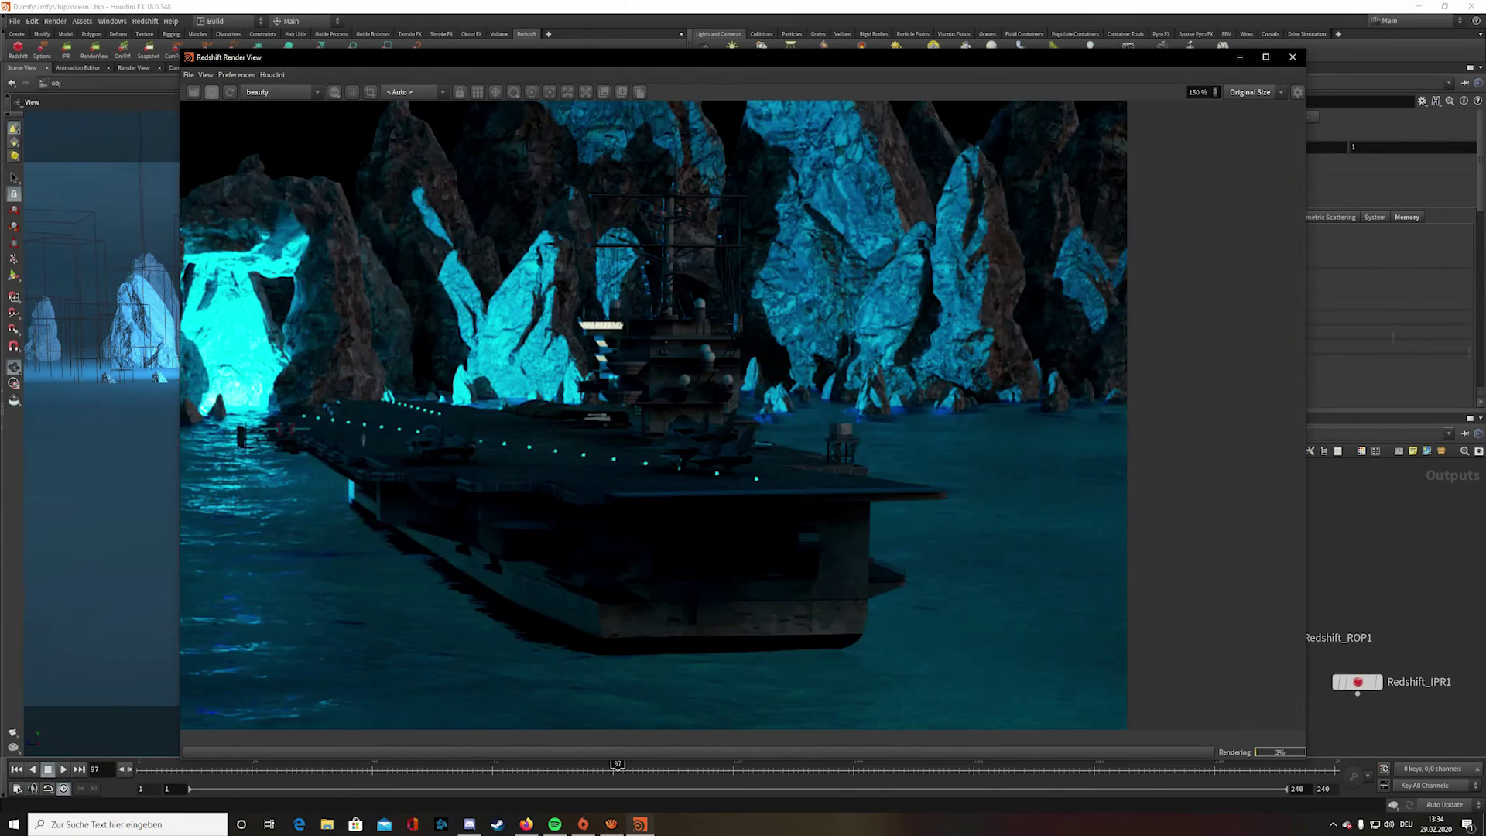
scroll(658, 433, down, 10)
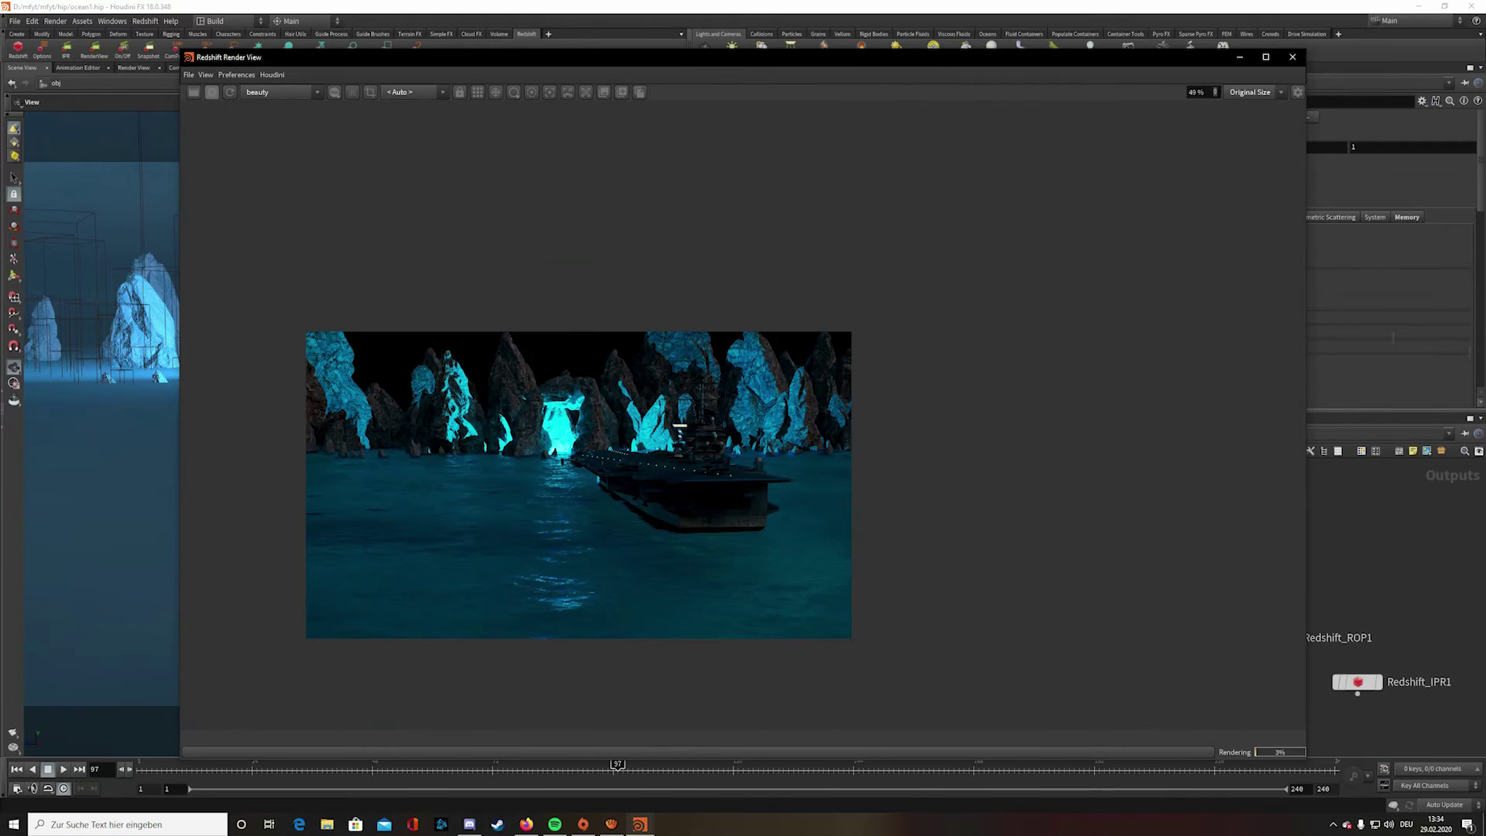
scroll(464, 201, down, 5)
middle_drag(534, 333, 665, 297)
scroll(619, 288, up, 10)
- Display the Beauty_Noisy pass and open the render view's display settings to review the color management display modes
click(279, 92)
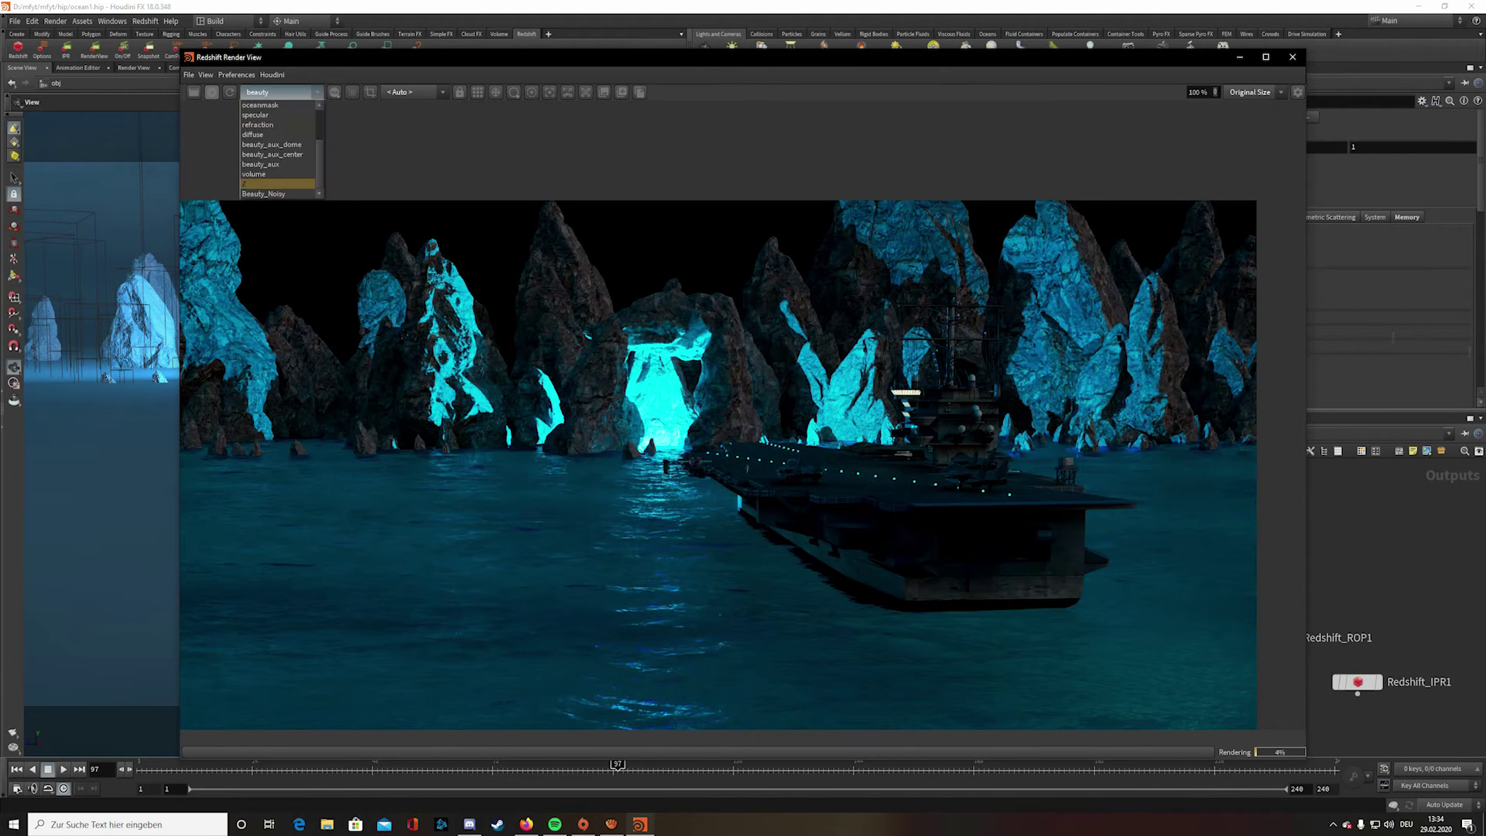
click(263, 194)
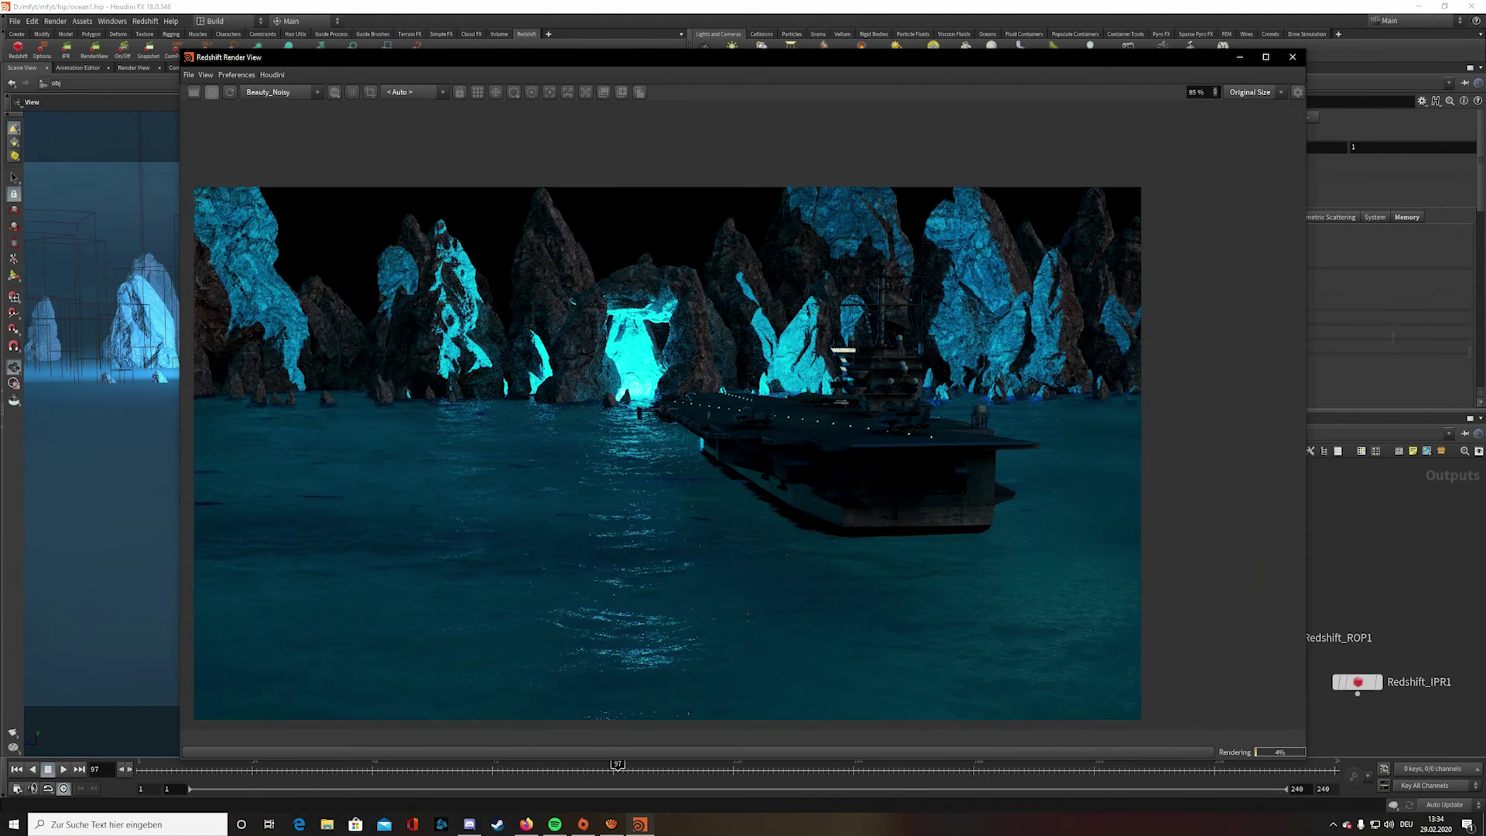
click(1298, 92)
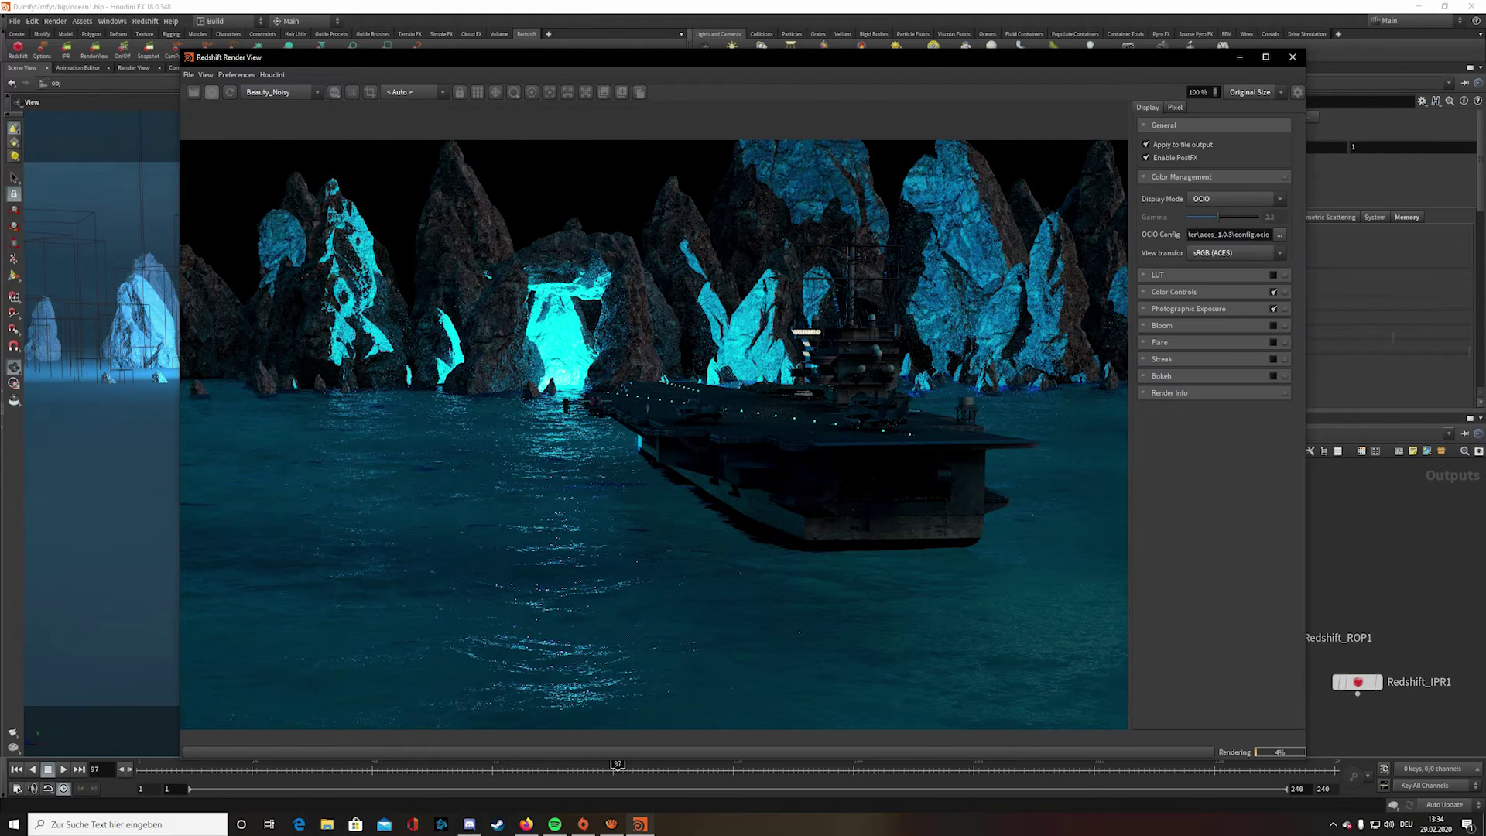
click(1236, 199)
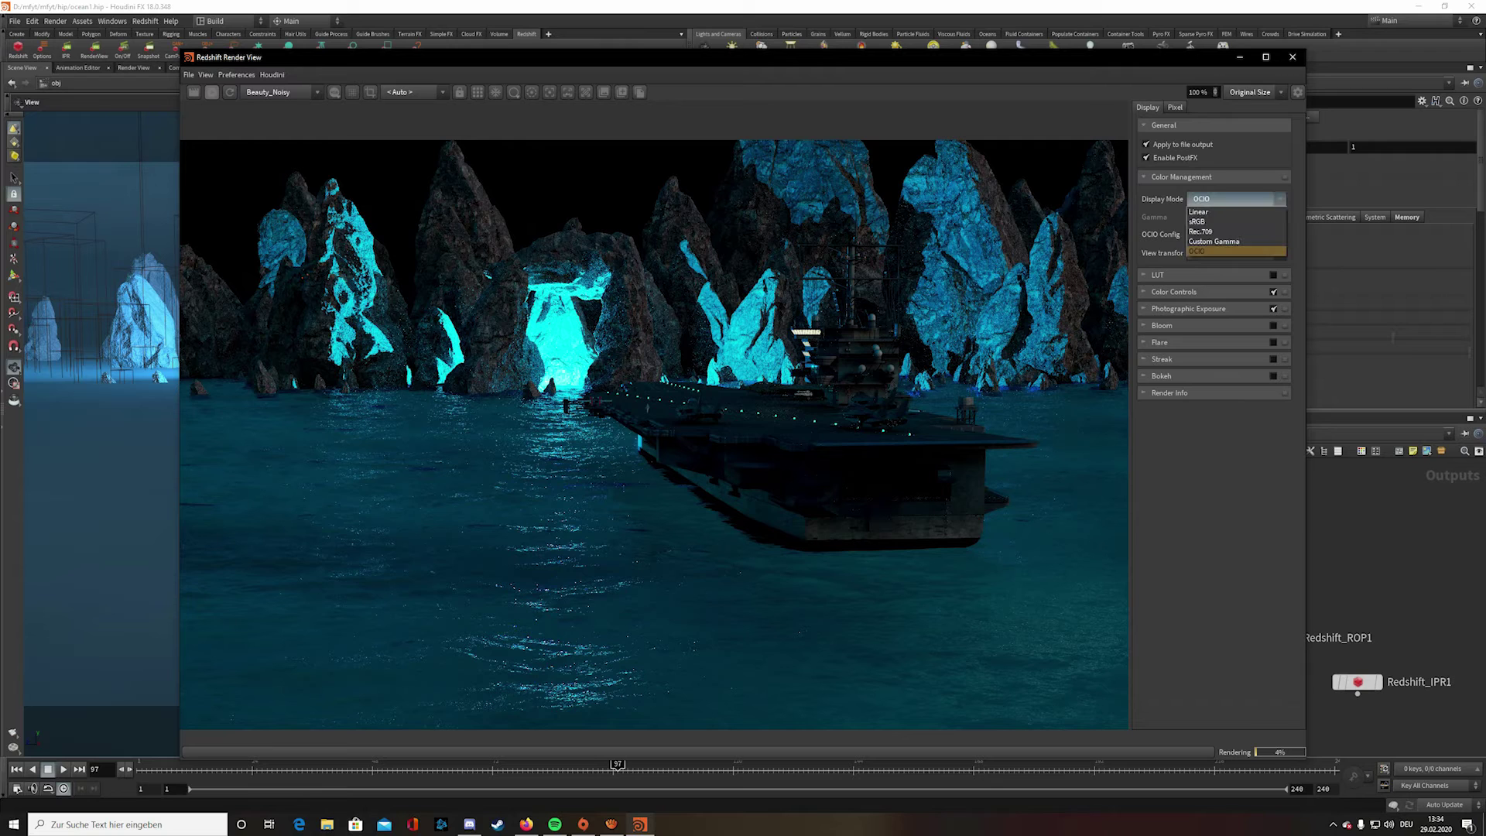
key(Escape)
scroll(658, 387, down, 4)
scroll(619, 387, up, 9)
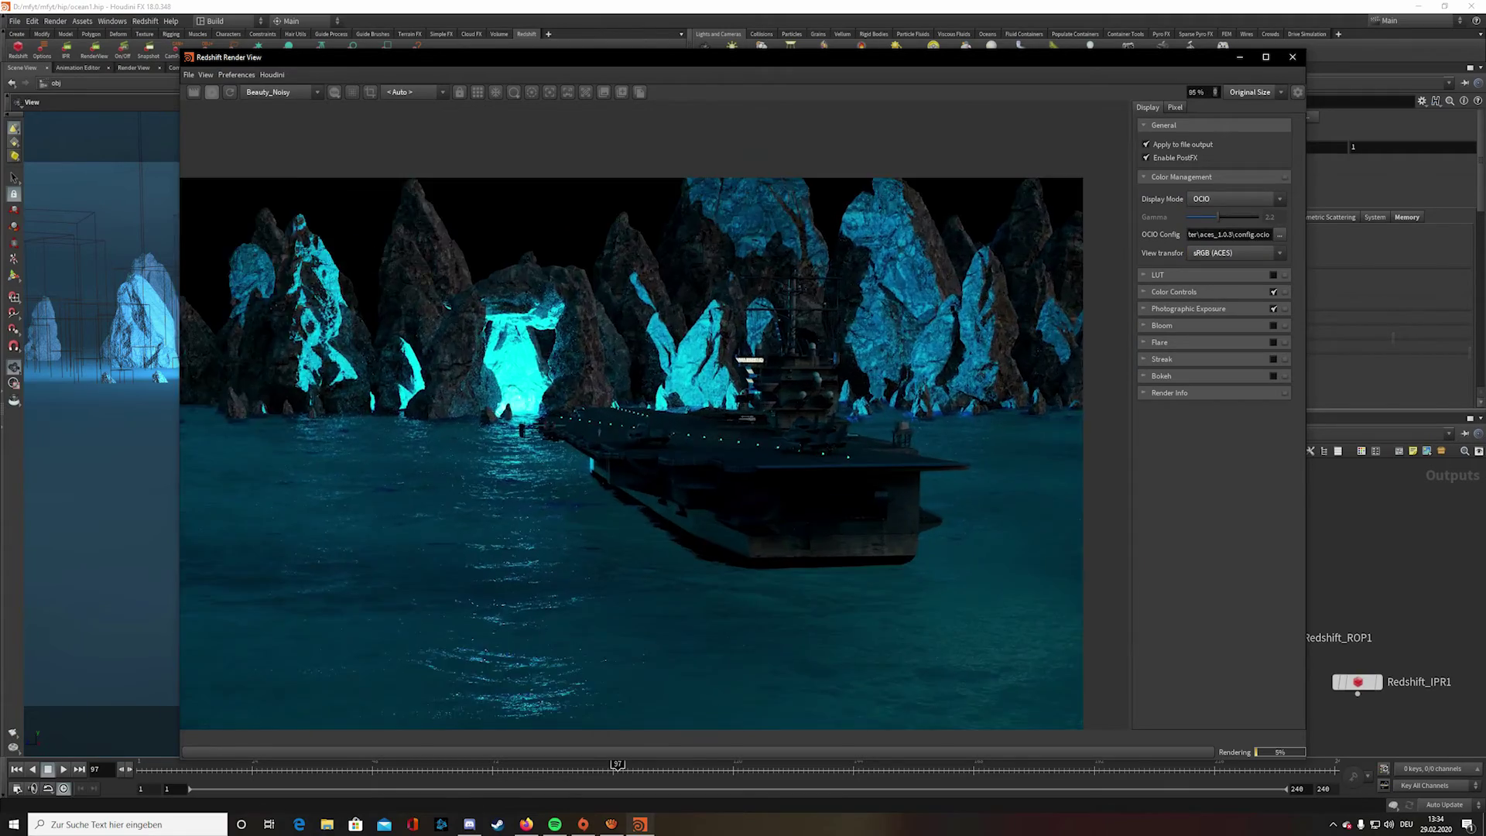
scroll(697, 387, down, 10)
scroll(566, 423, up, 5)
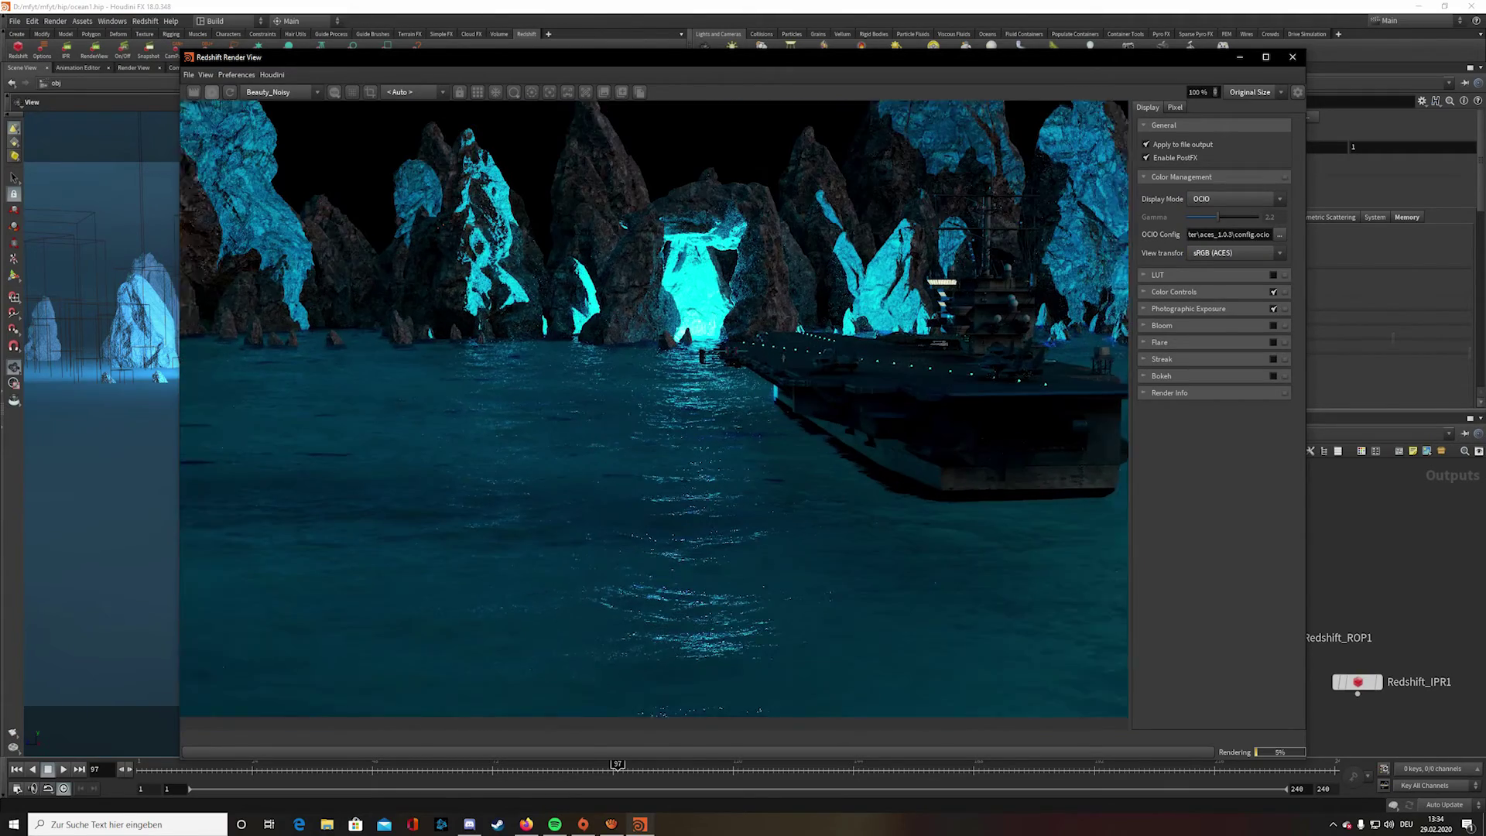
- Set the display mode to sRGB and compare the look of the carrier and water in the Beauty_Noisy pass
click(1236, 199)
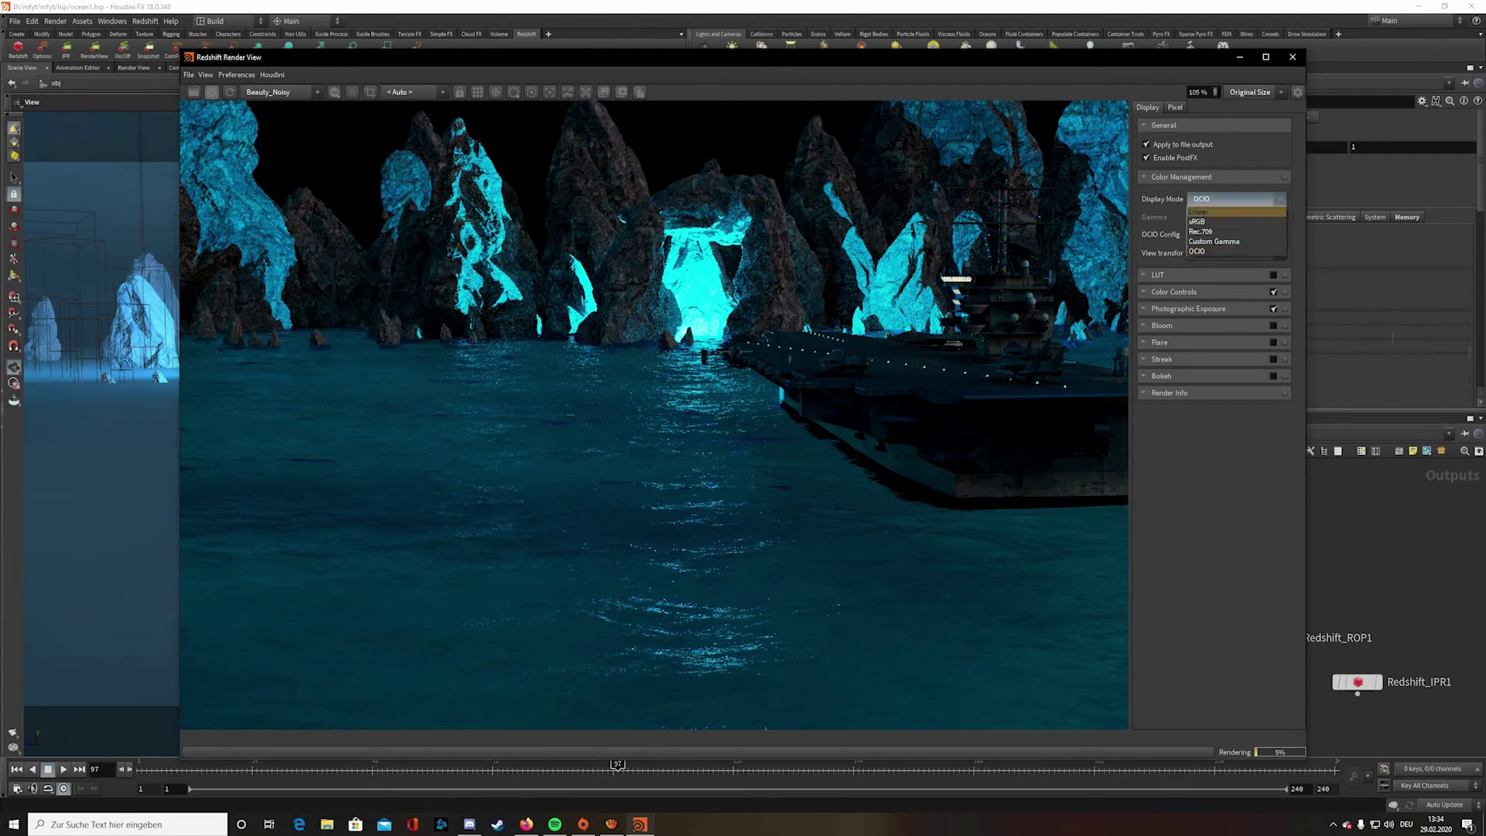
click(1198, 222)
scroll(720, 379, down, 2)
scroll(1006, 336, down, 2)
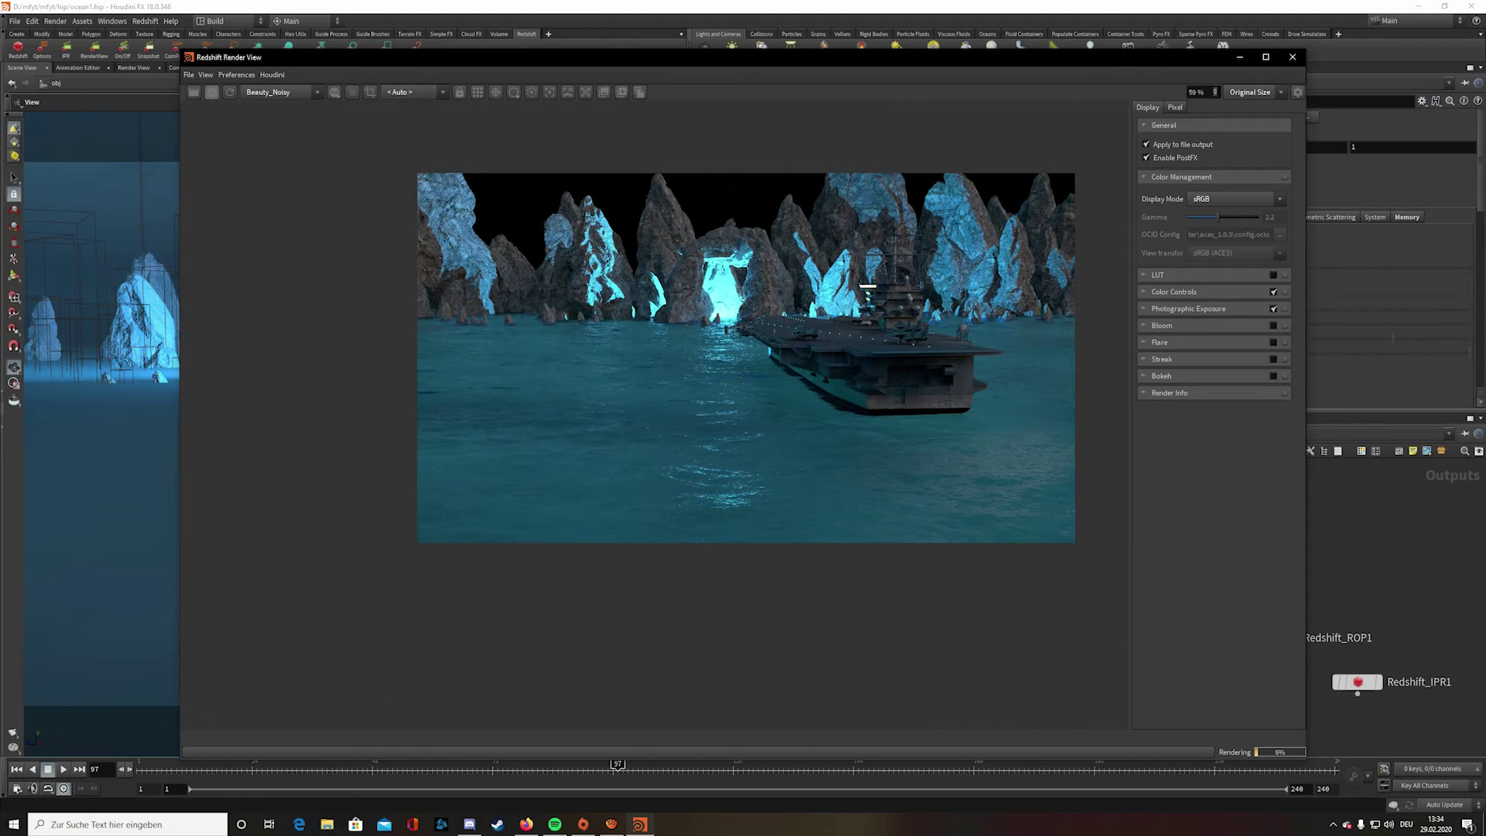
scroll(1006, 337, up, 7)
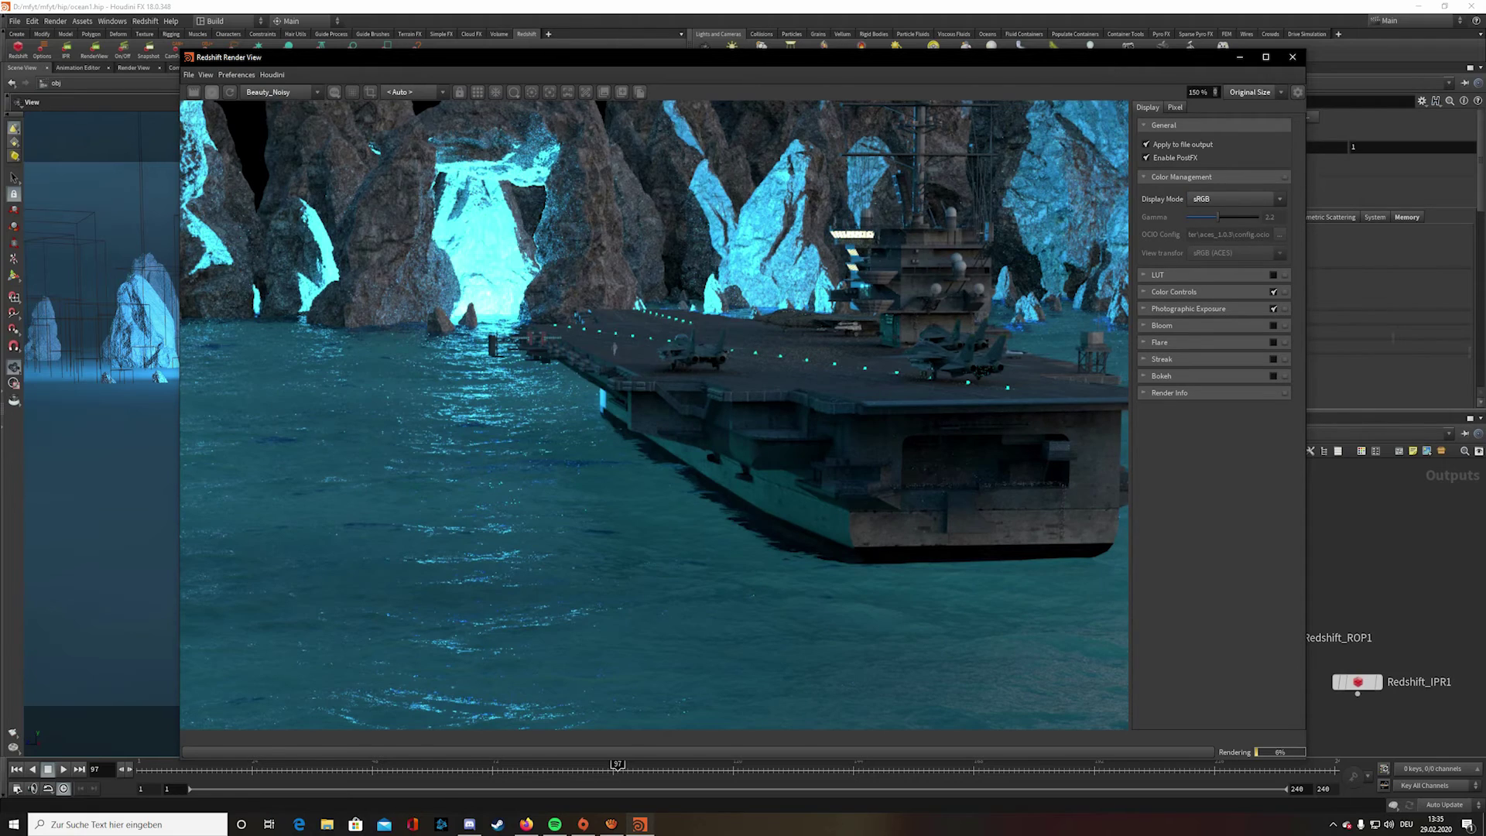
scroll(615, 348, down, 3)
scroll(615, 349, up, 3)
scroll(616, 348, down, 7)
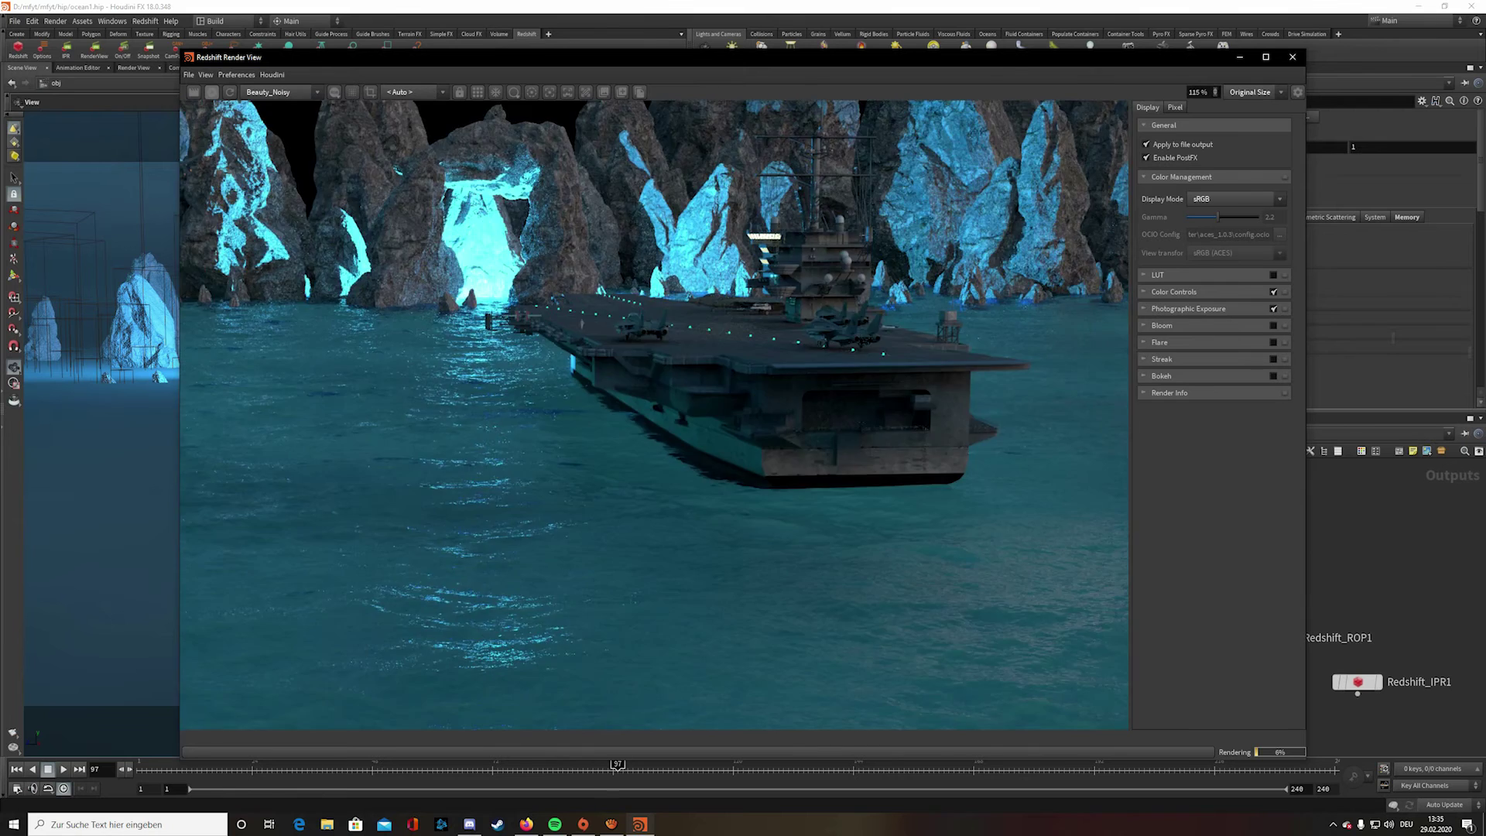
- Set the render view's display mode back to OCIO
click(1236, 199)
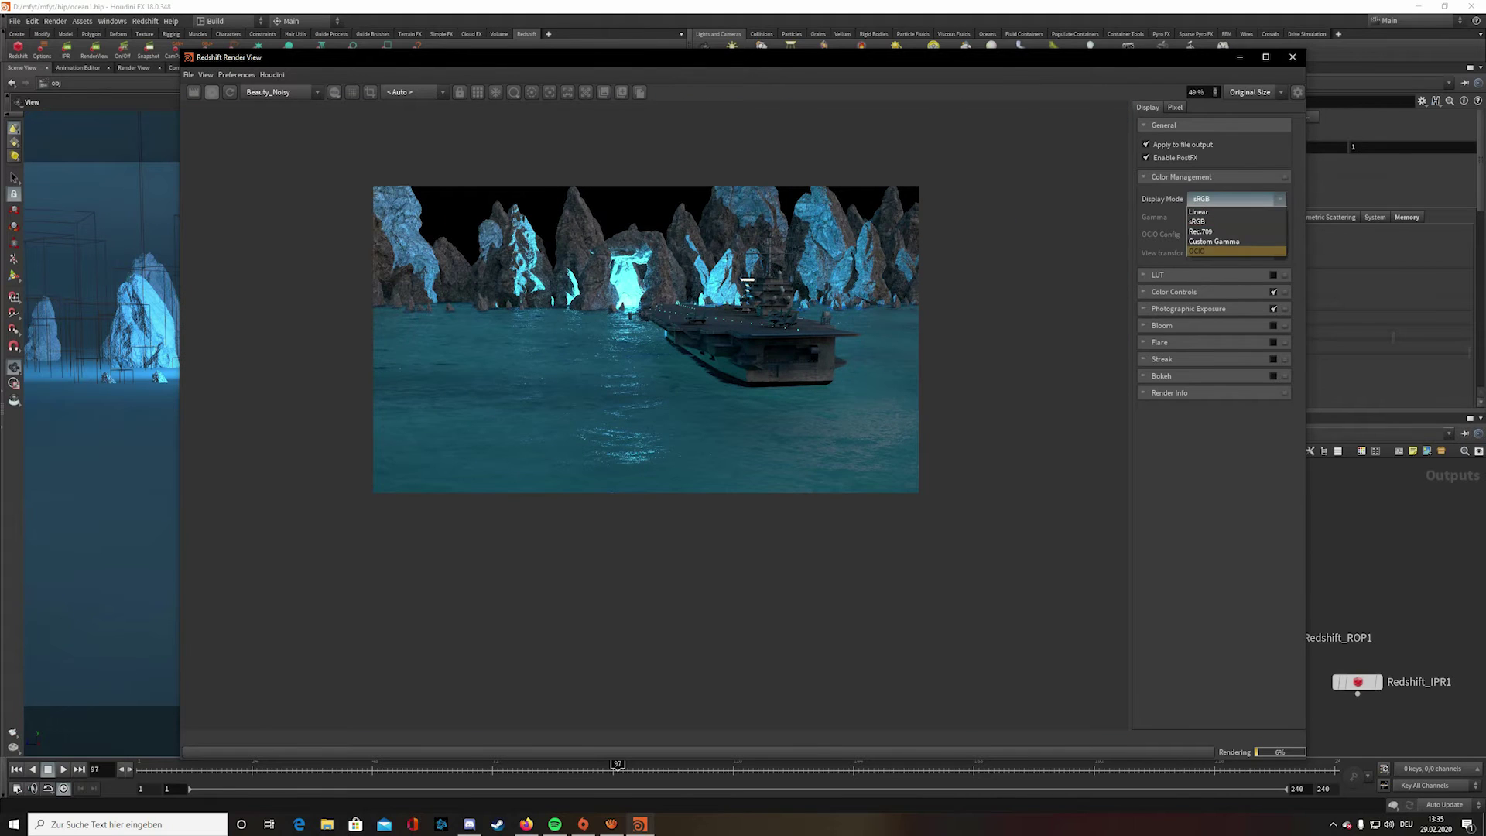
click(1208, 242)
scroll(591, 349, up, 1)
scroll(534, 345, up, 5)
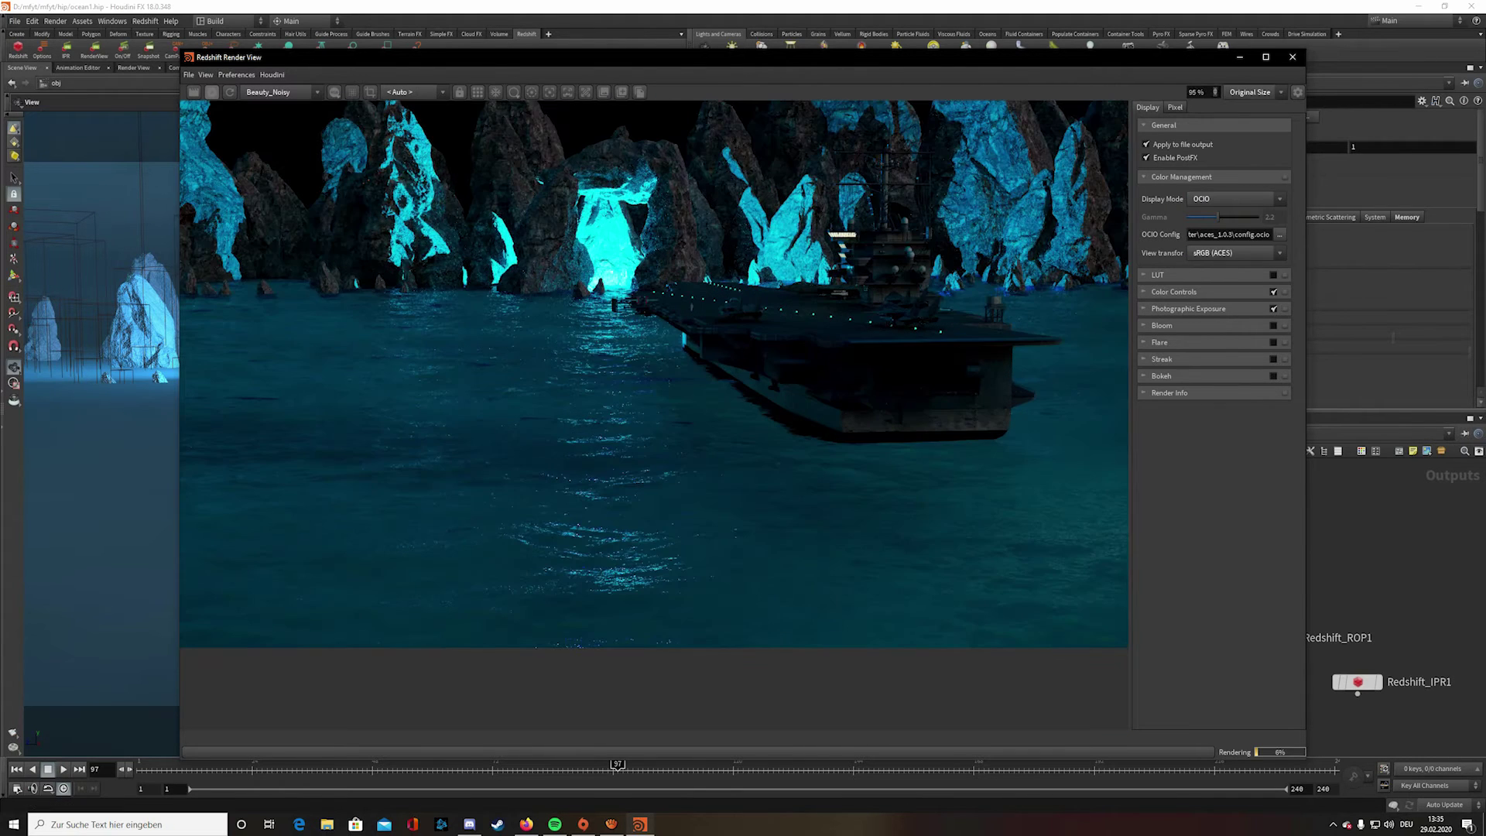
- Try the Rec.709 (ACES) view transform on the render and switch back to sRGB (ACES)
click(1236, 253)
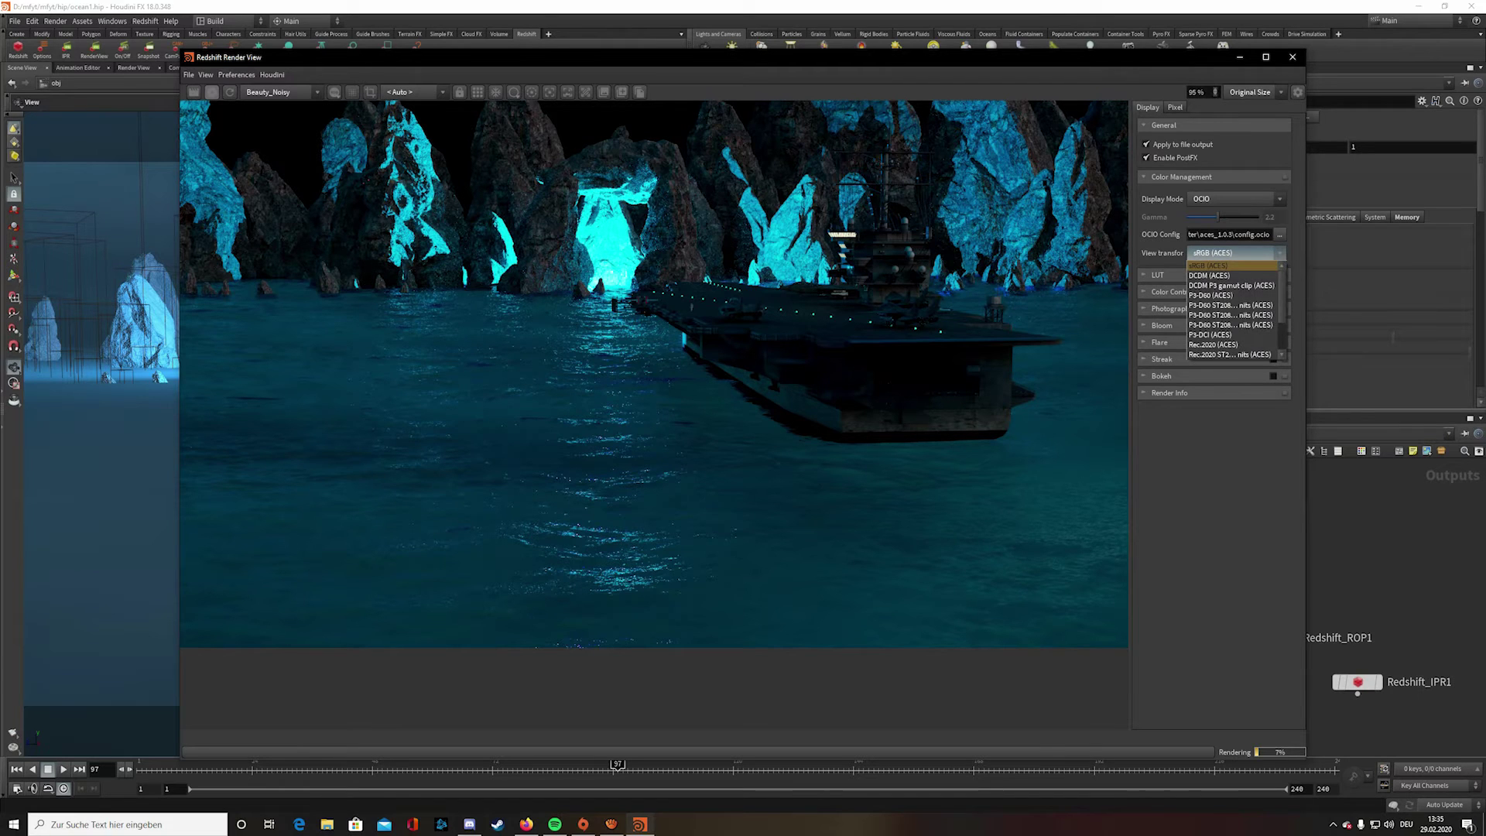
scroll(1234, 309, down, 2)
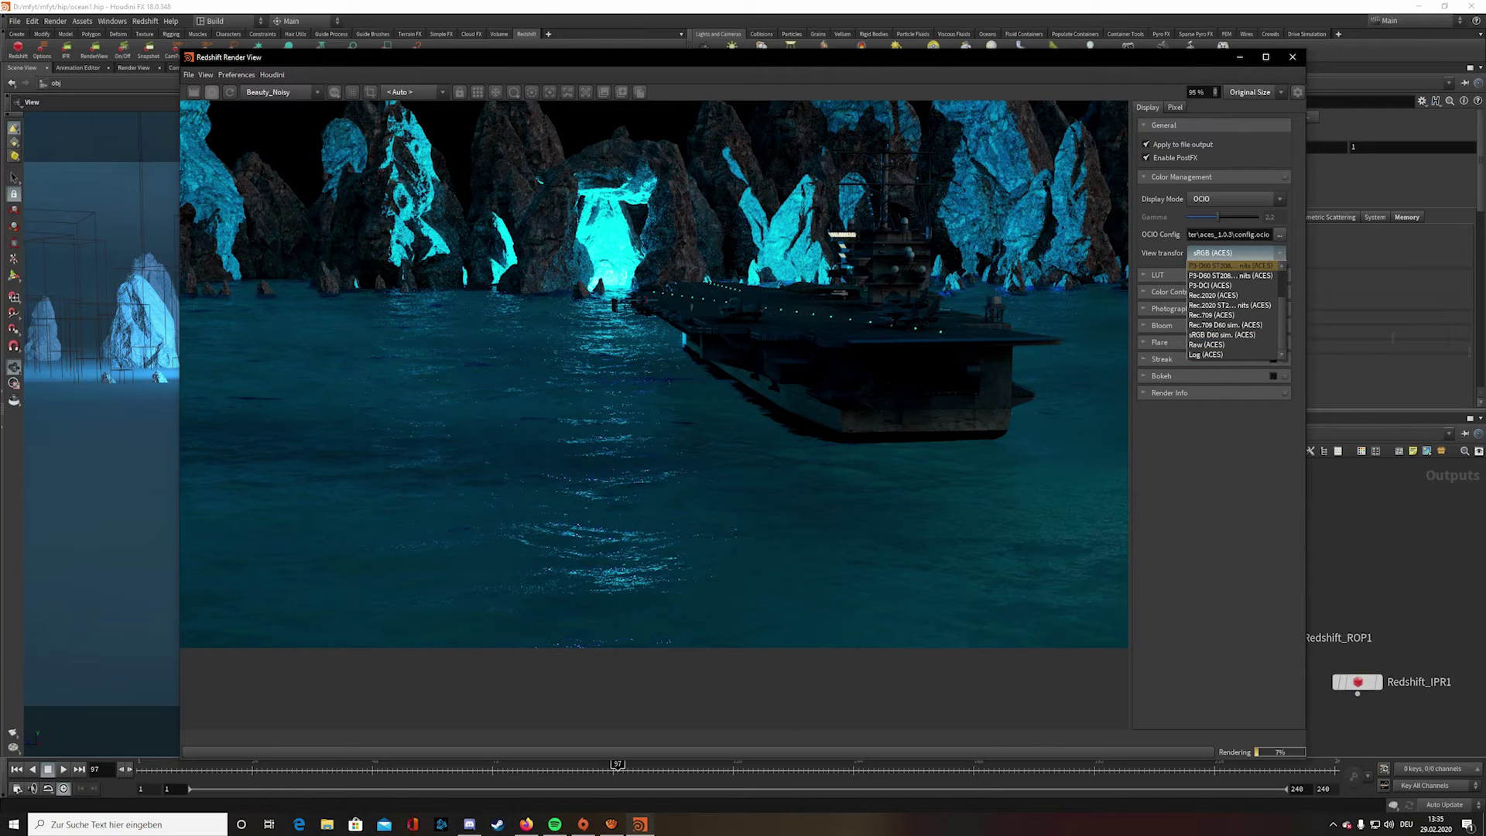
key(Escape)
click(1236, 253)
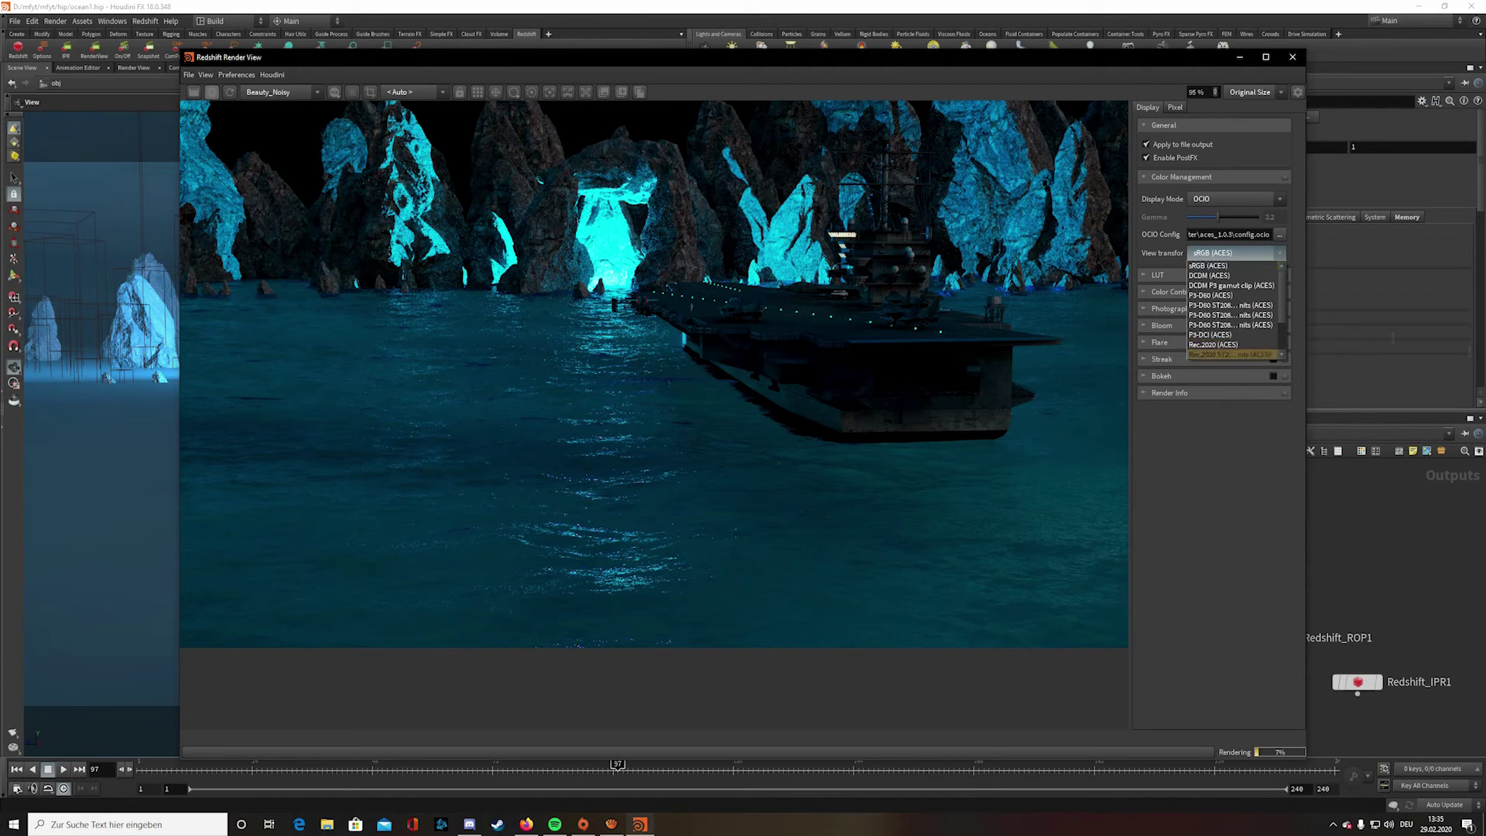
scroll(1223, 344, down, 2)
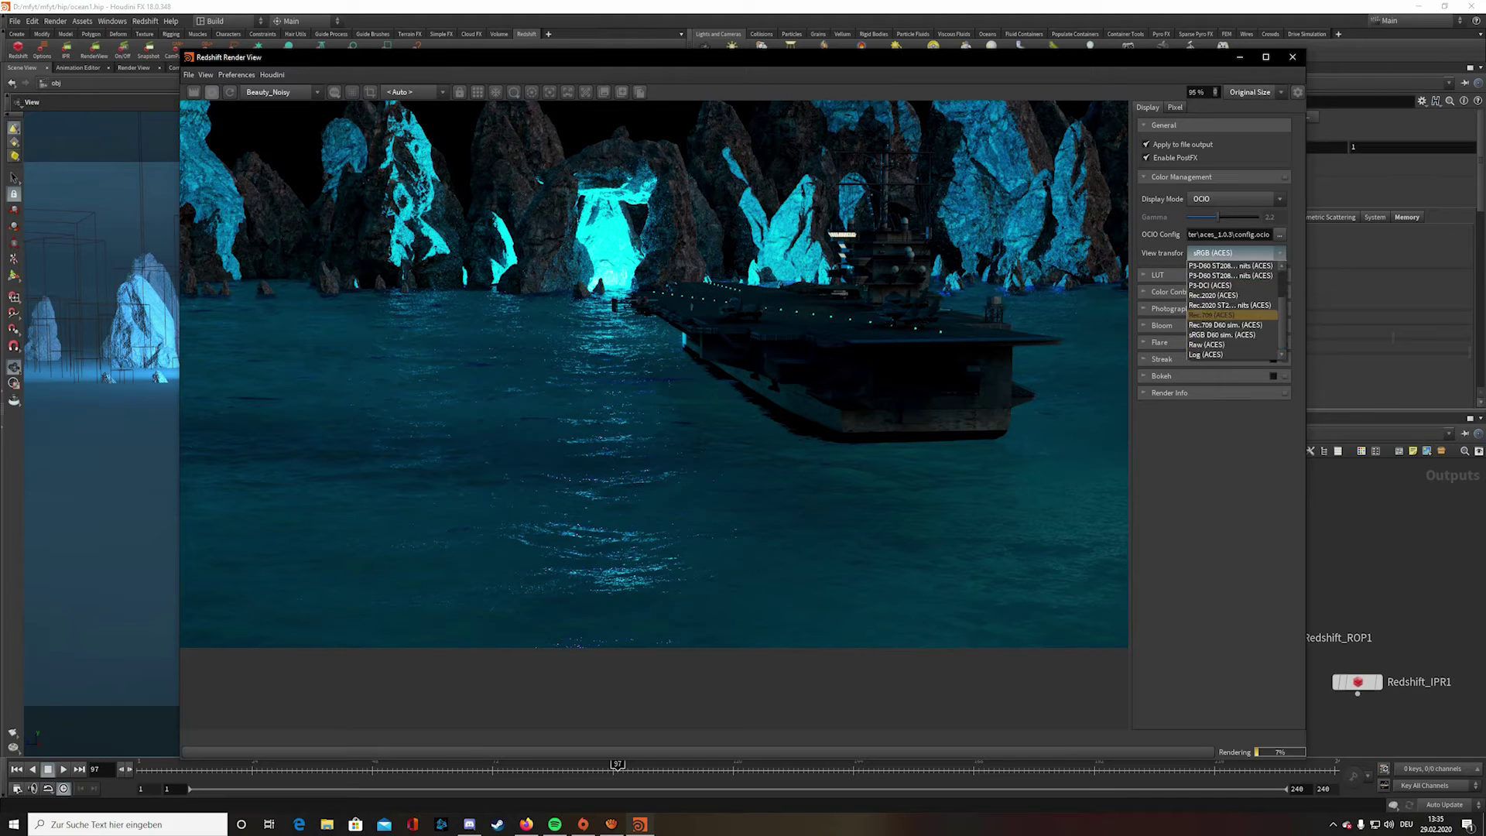
click(1212, 315)
click(1236, 253)
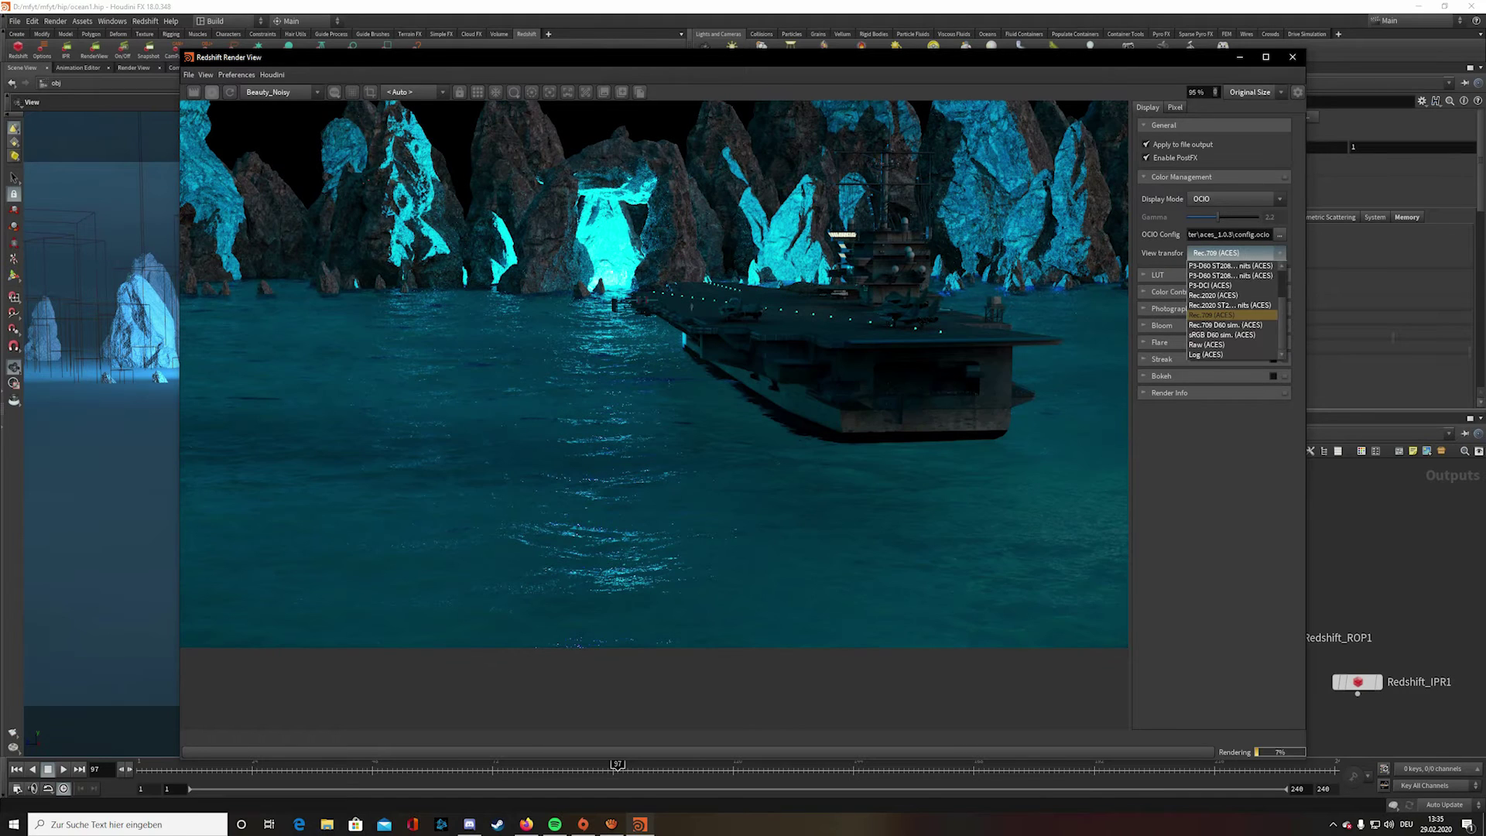
click(1209, 266)
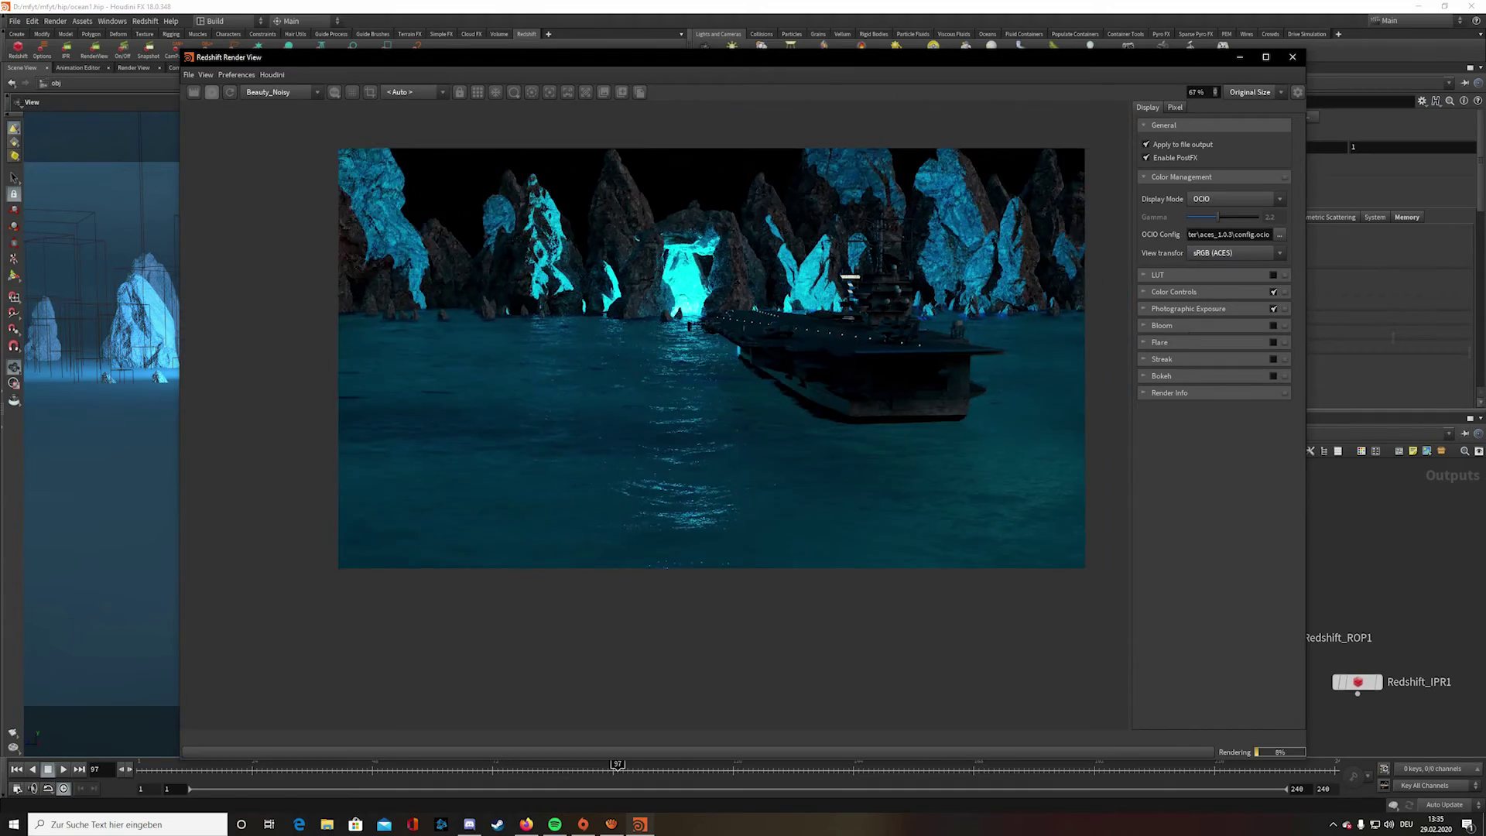
- Examine the water reflections, glowing cliffs and carrier tower in the Beauty_Noisy pass at different magnifications
scroll(799, 306, up, 5)
scroll(828, 364, down, 8)
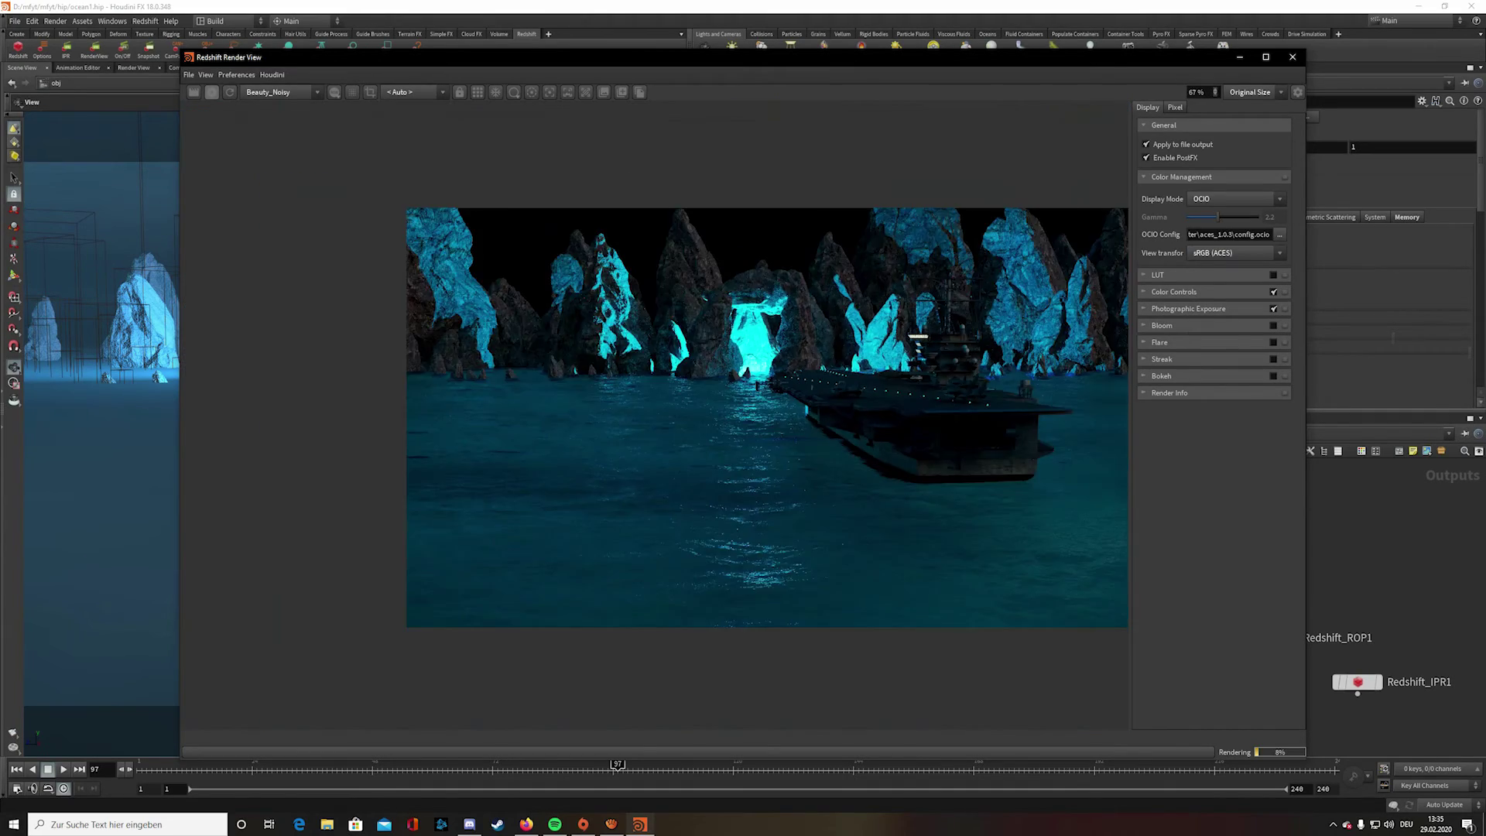
scroll(704, 319, up, 8)
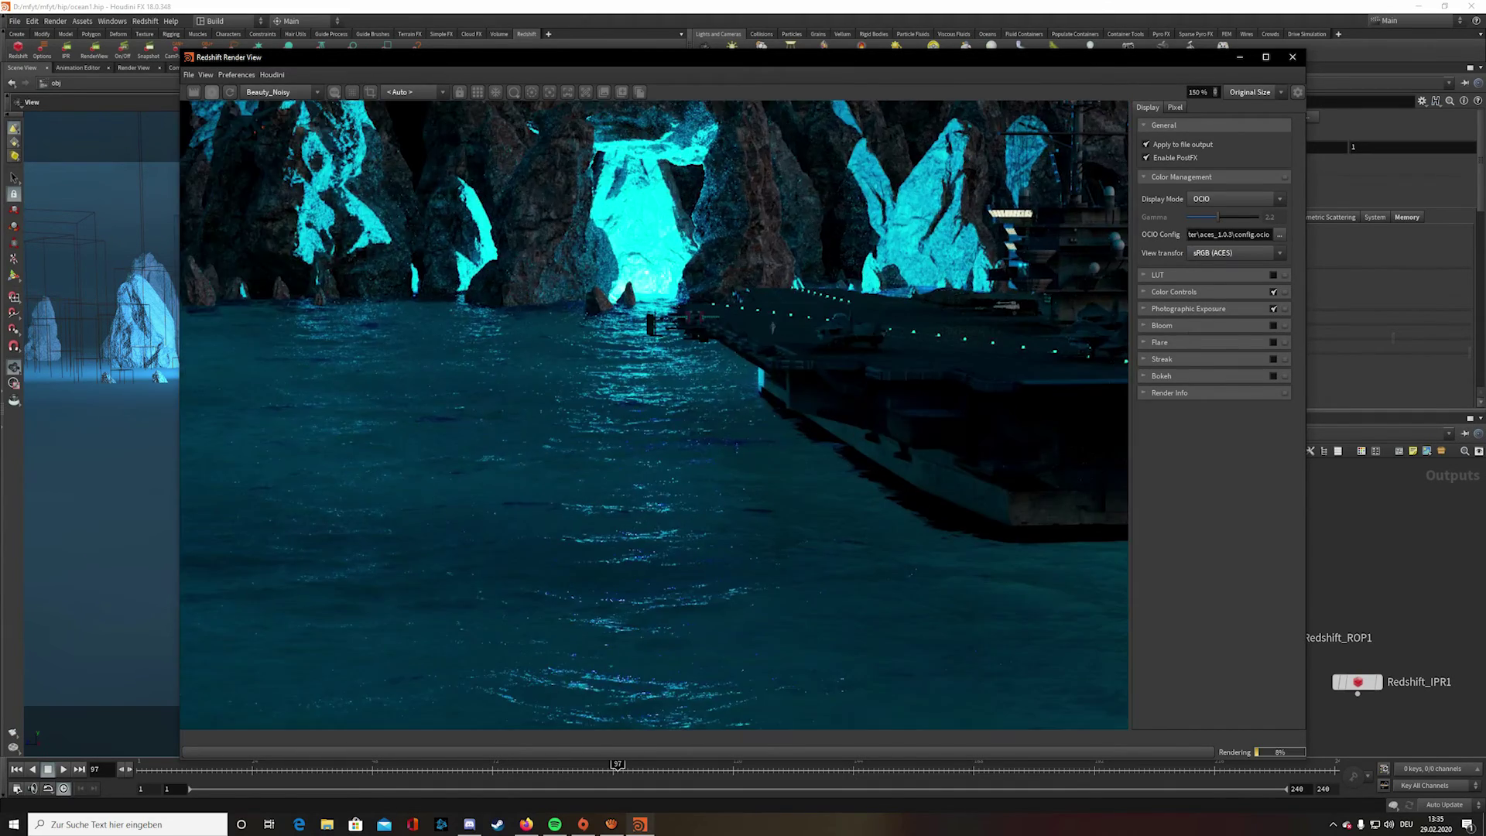
scroll(708, 318, down, 6)
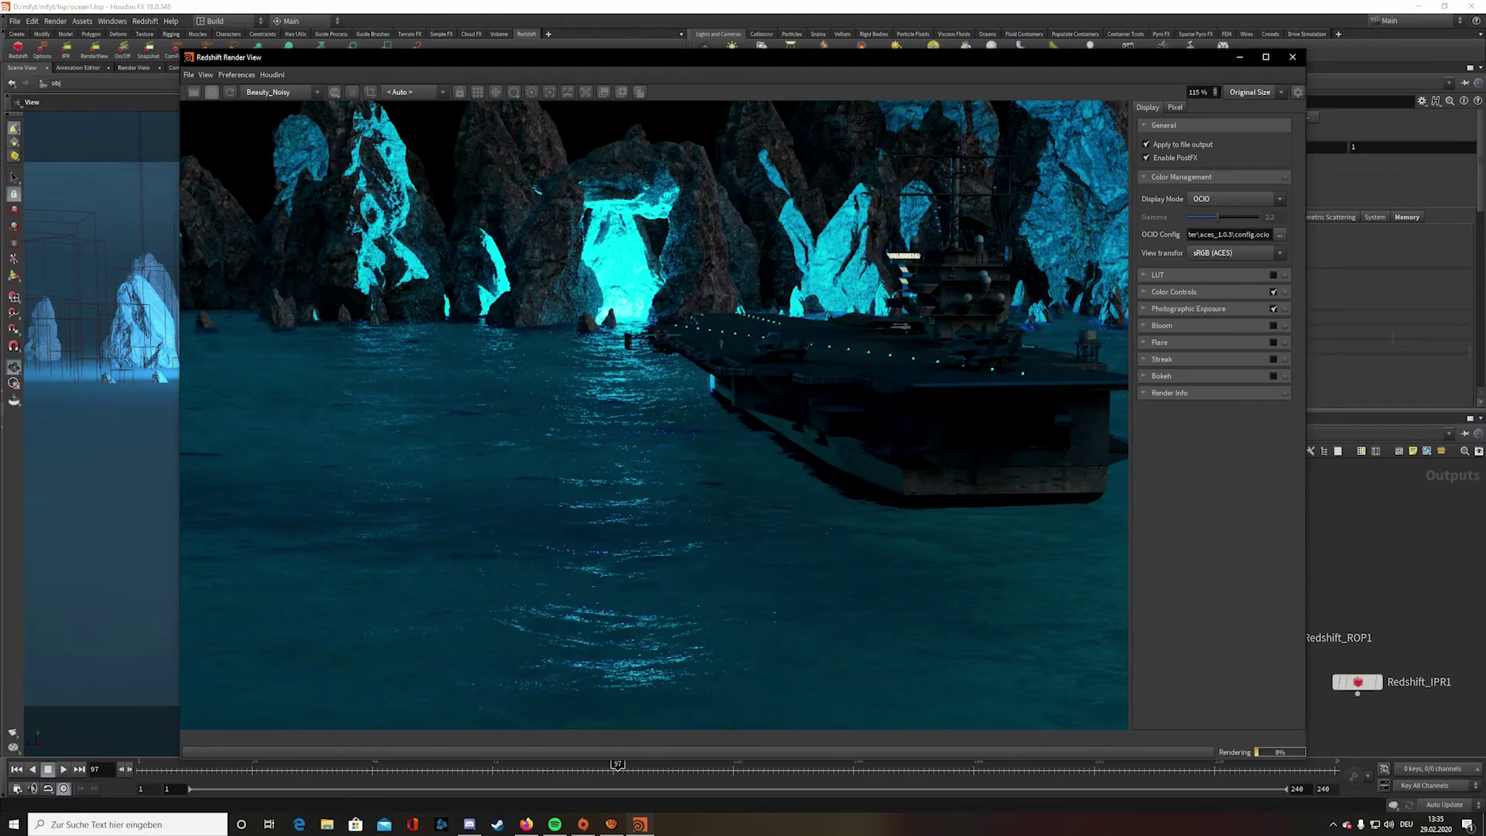
scroll(882, 298, up, 6)
scroll(654, 414, down, 5)
scroll(654, 414, up, 7)
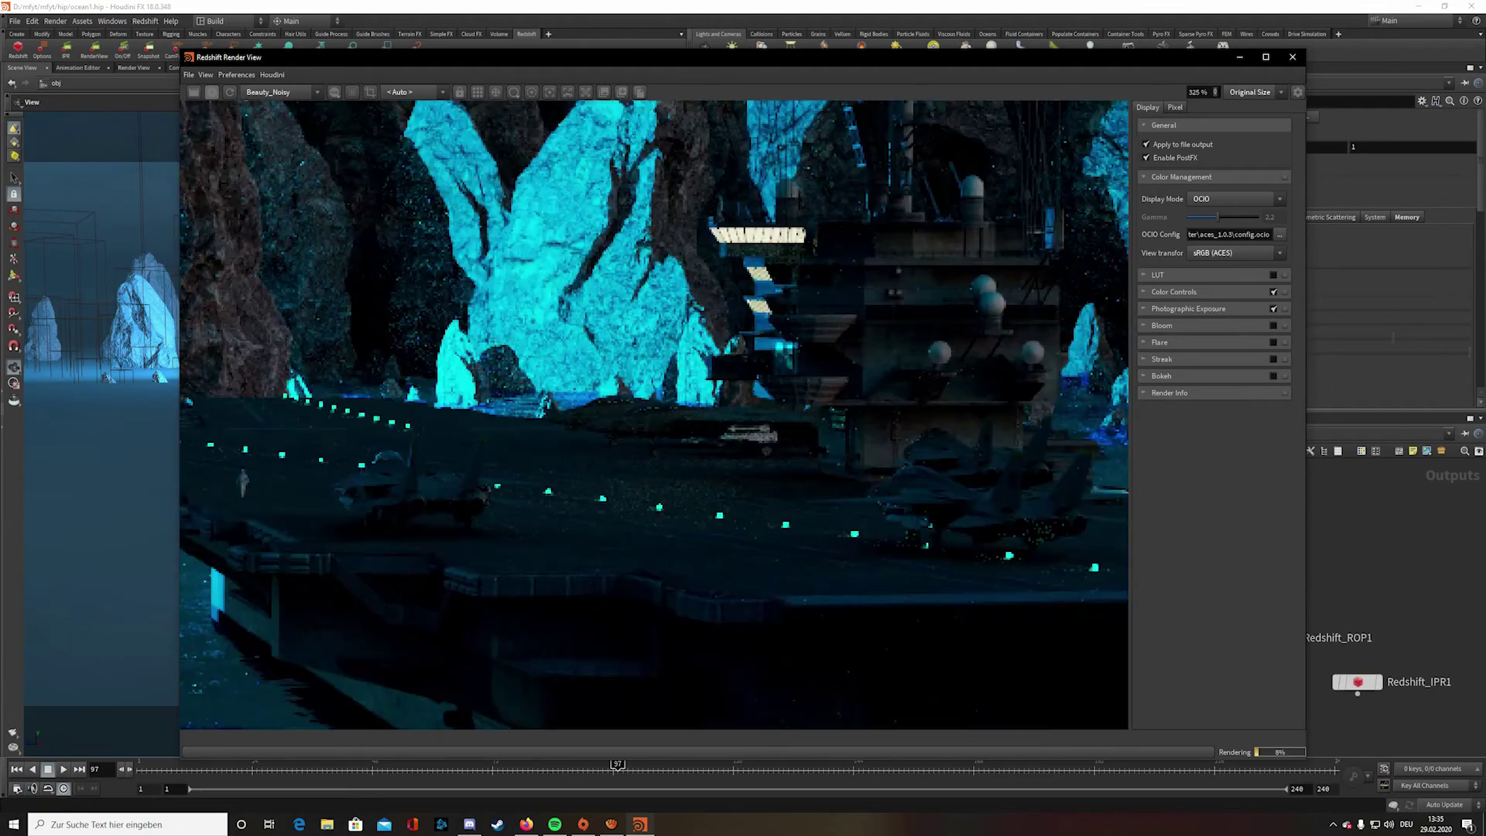
scroll(654, 415, down, 6)
scroll(654, 414, up, 5)
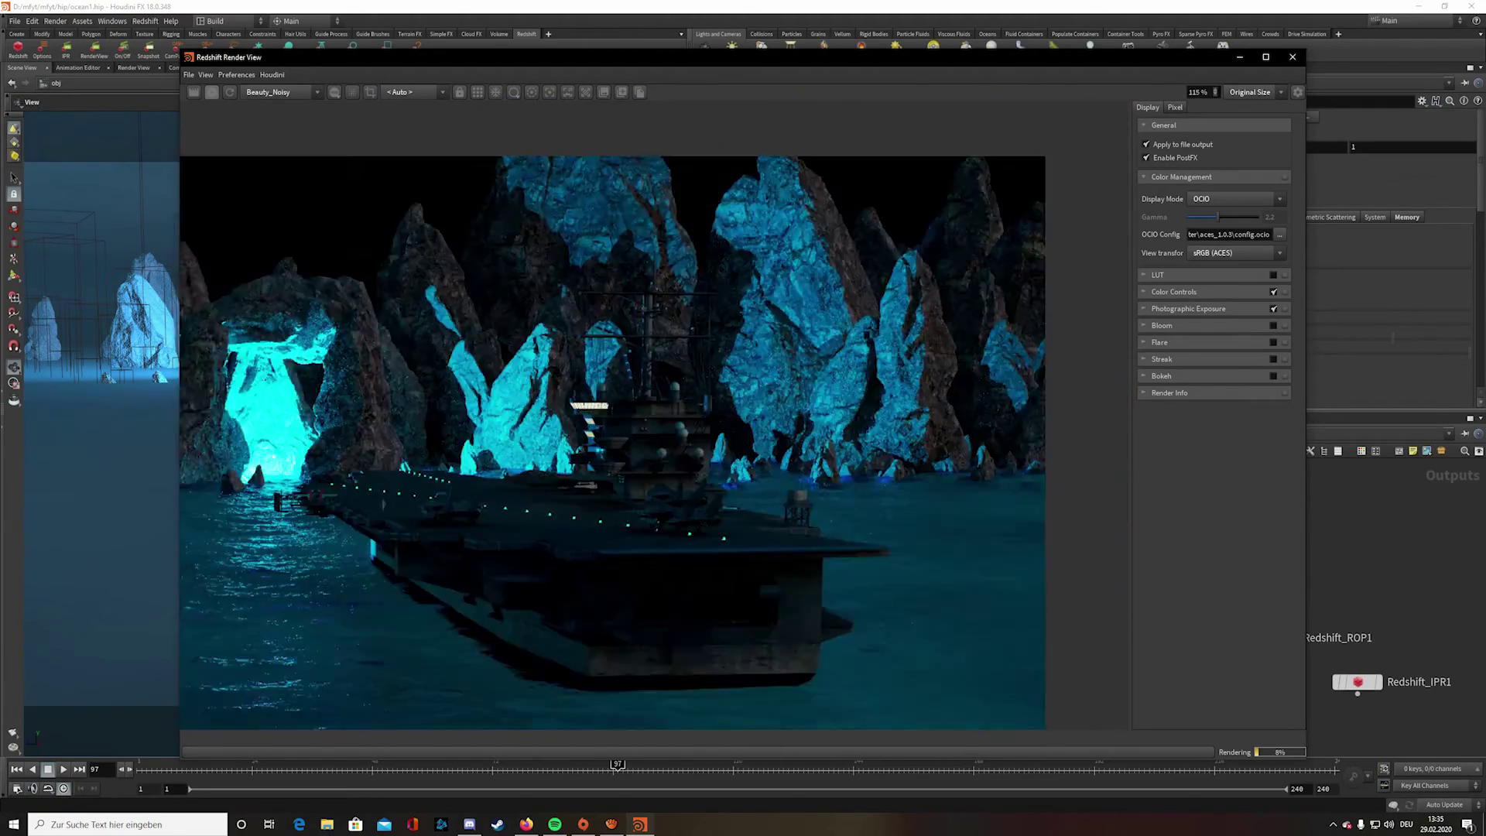
- Examine the jets, deck lights and render noise on the carrier's flight deck up close
scroll(654, 414, up, 7)
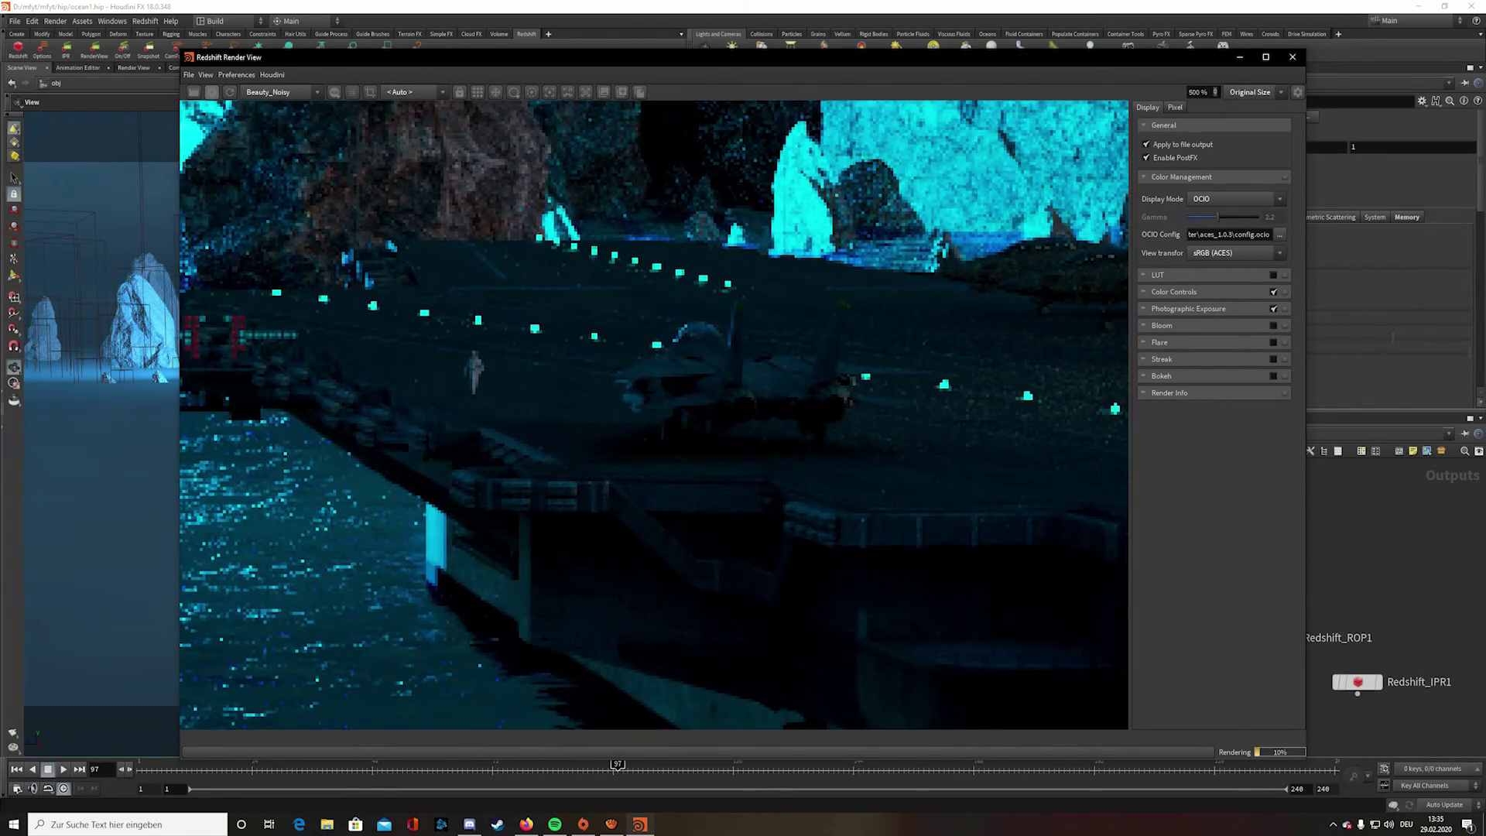
scroll(499, 434, down, 8)
scroll(643, 414, up, 10)
scroll(458, 441, down, 4)
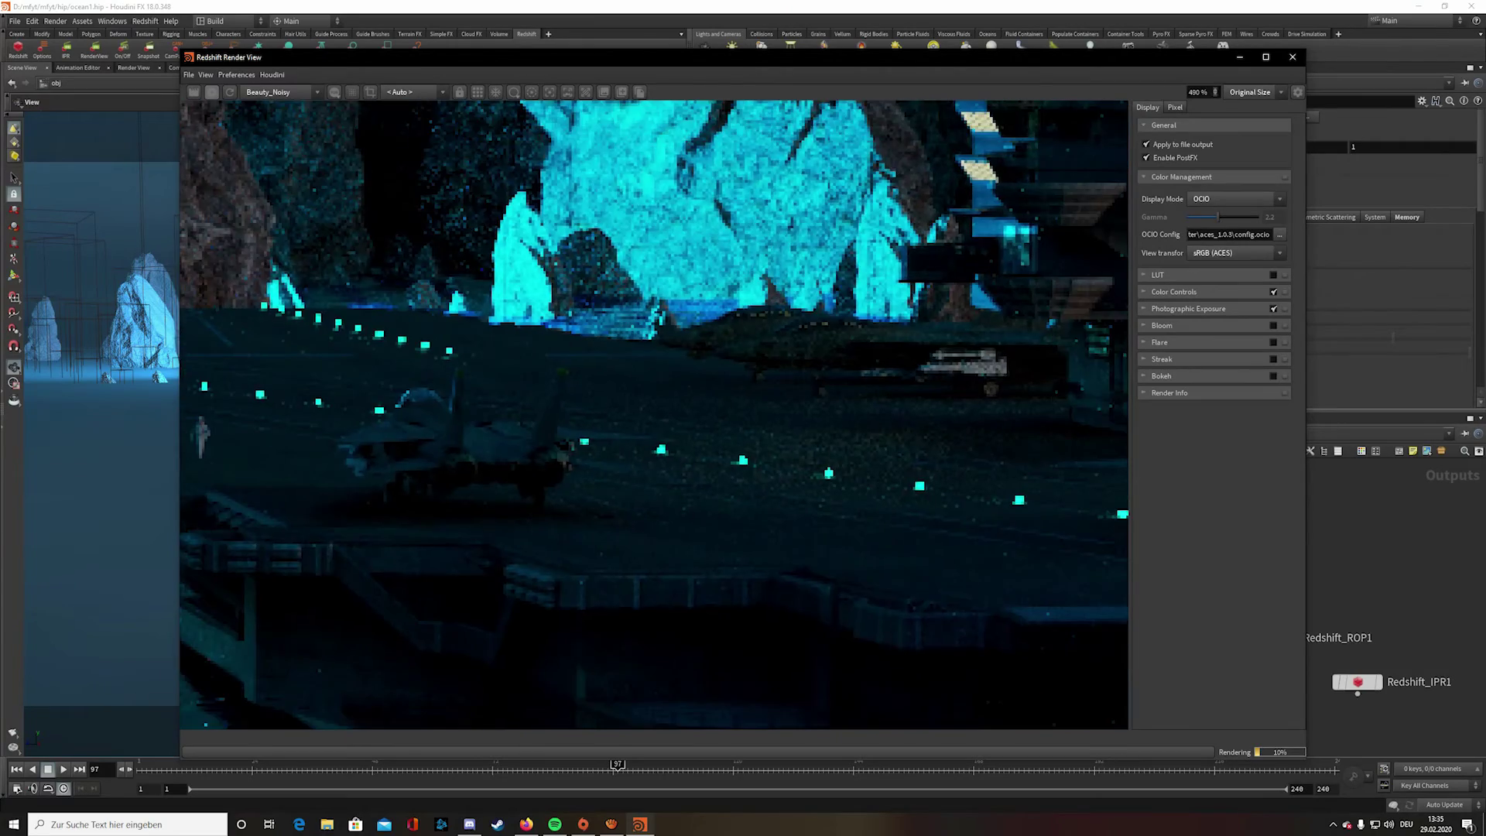
scroll(542, 465, down, 10)
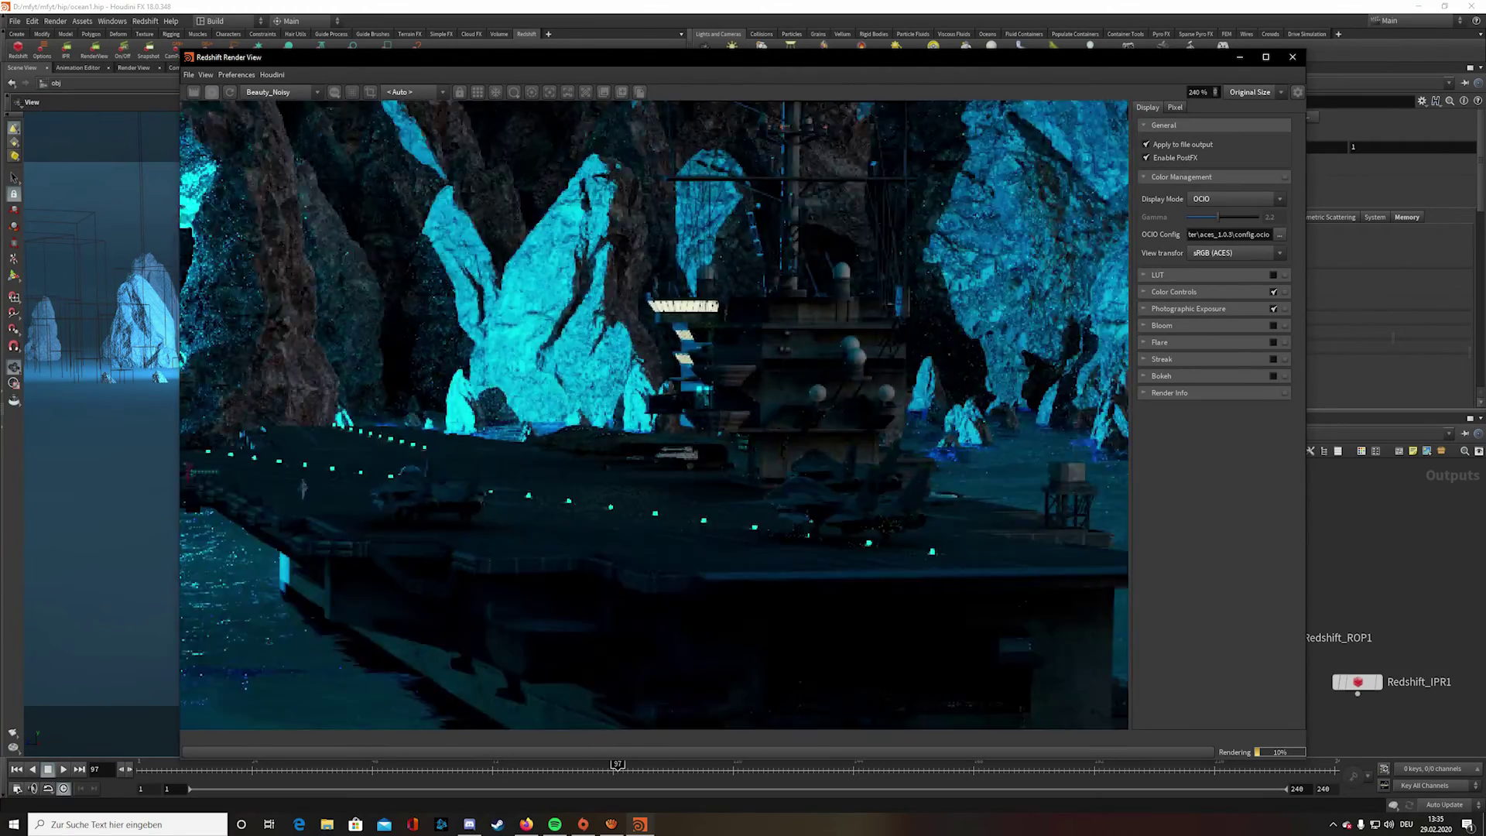
scroll(805, 500, up, 10)
scroll(658, 472, down, 8)
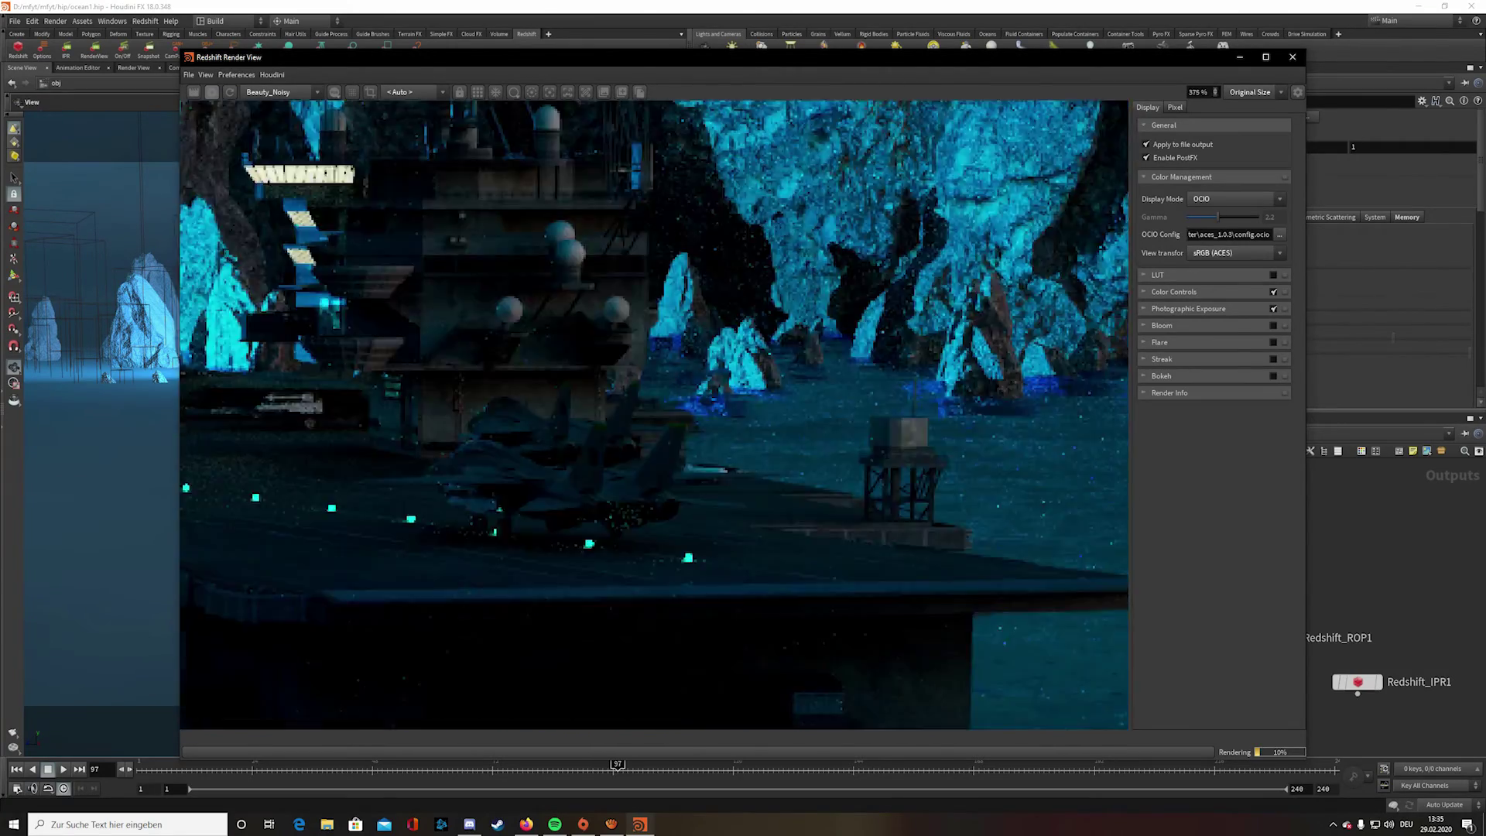
scroll(565, 465, down, 6)
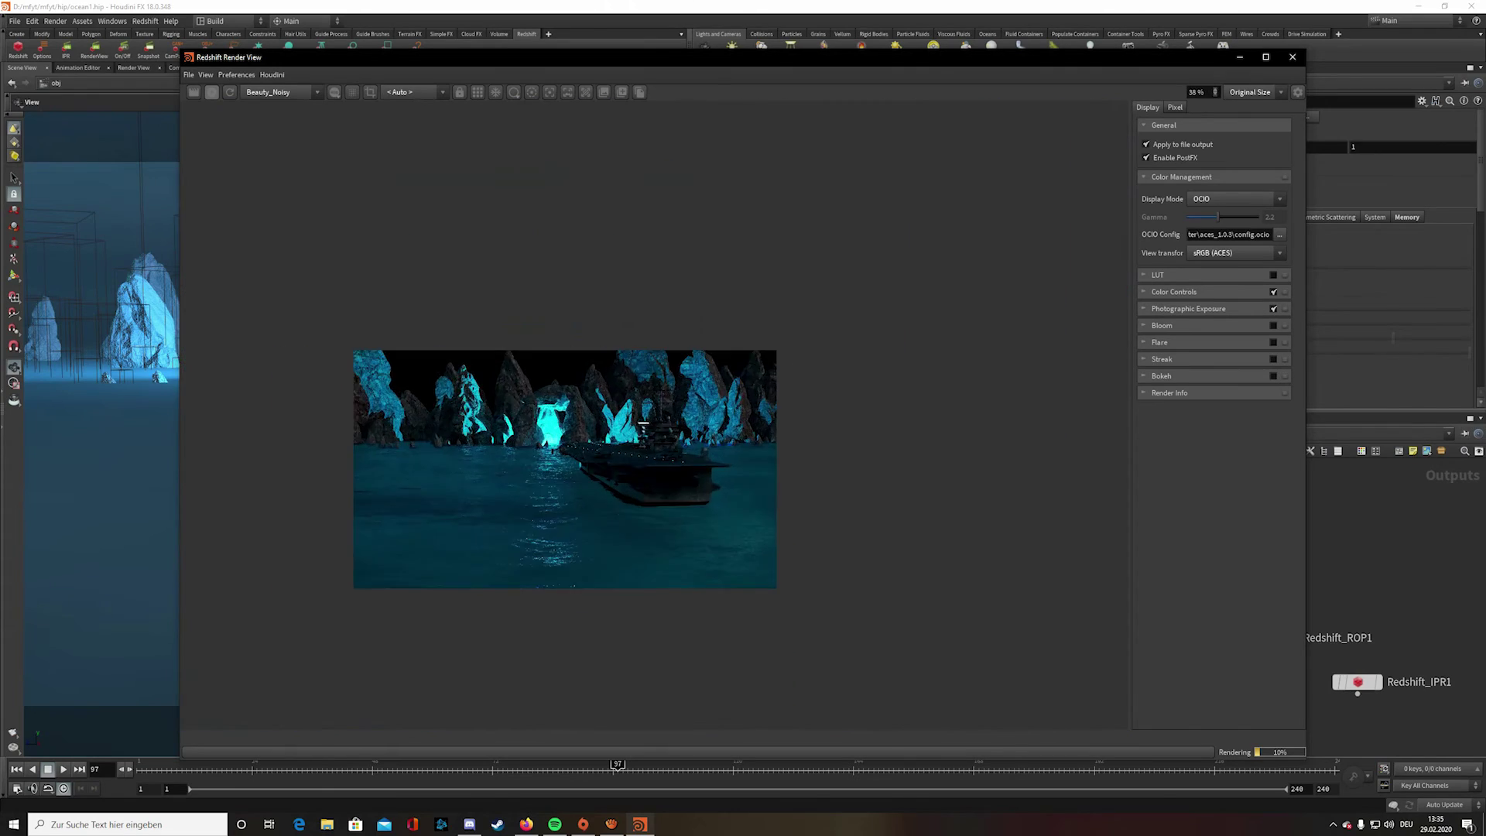
scroll(662, 433, up, 6)
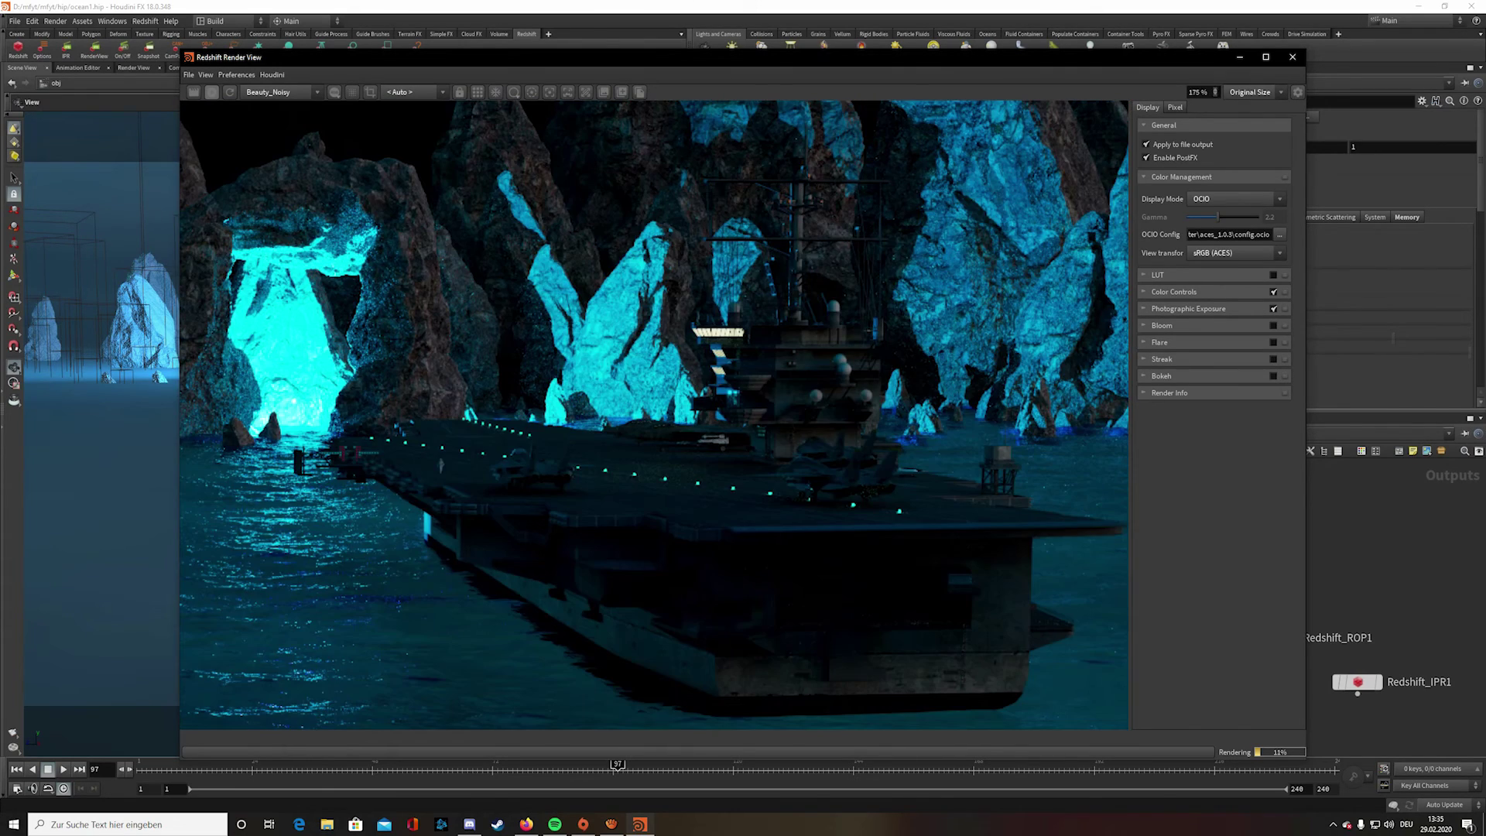
scroll(421, 456, up, 4)
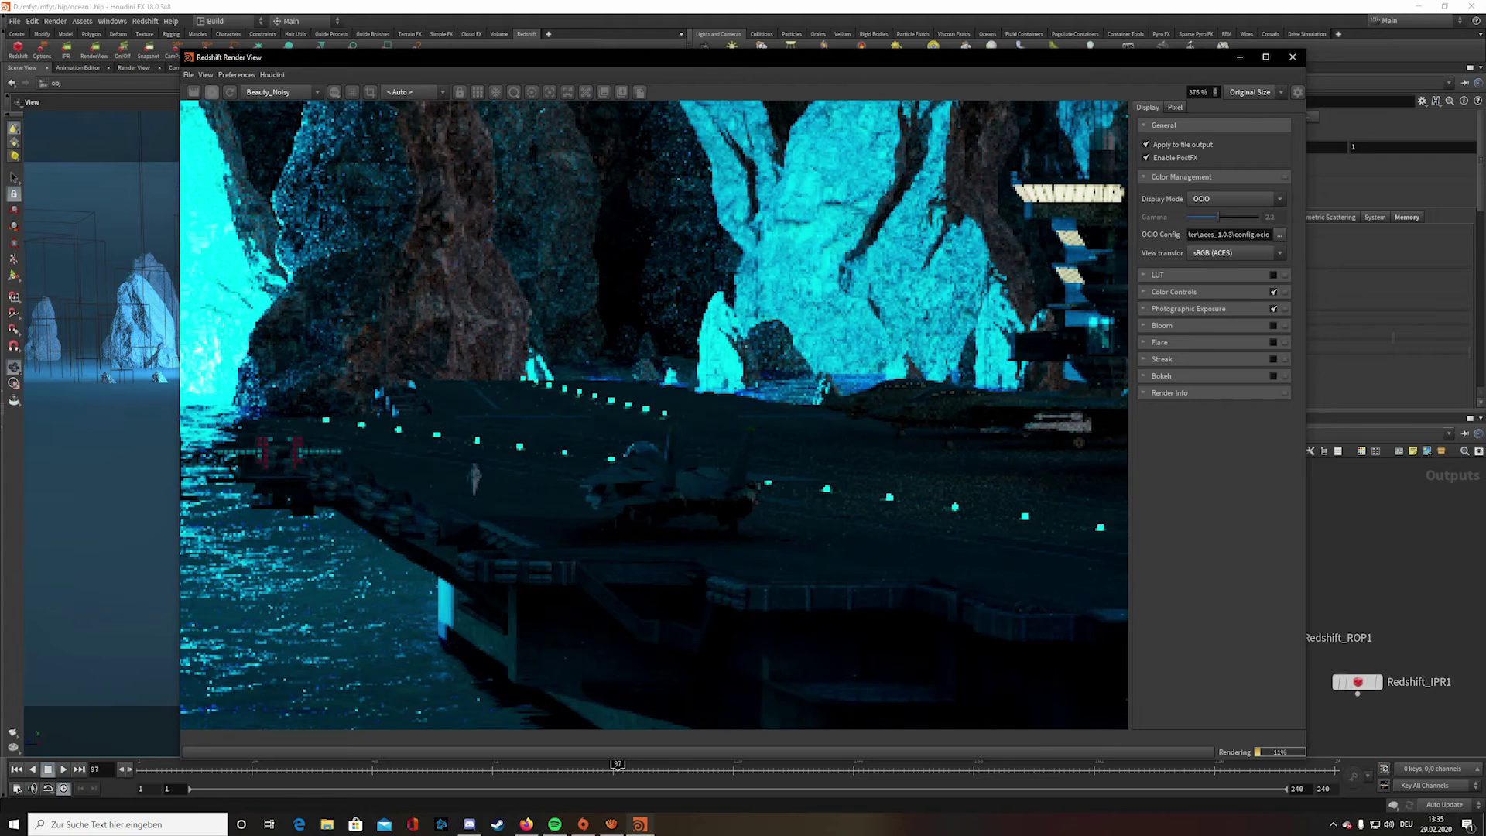
- Compare the full carrier render with Color Controls turned off, and turn them back on
scroll(654, 414, down, 7)
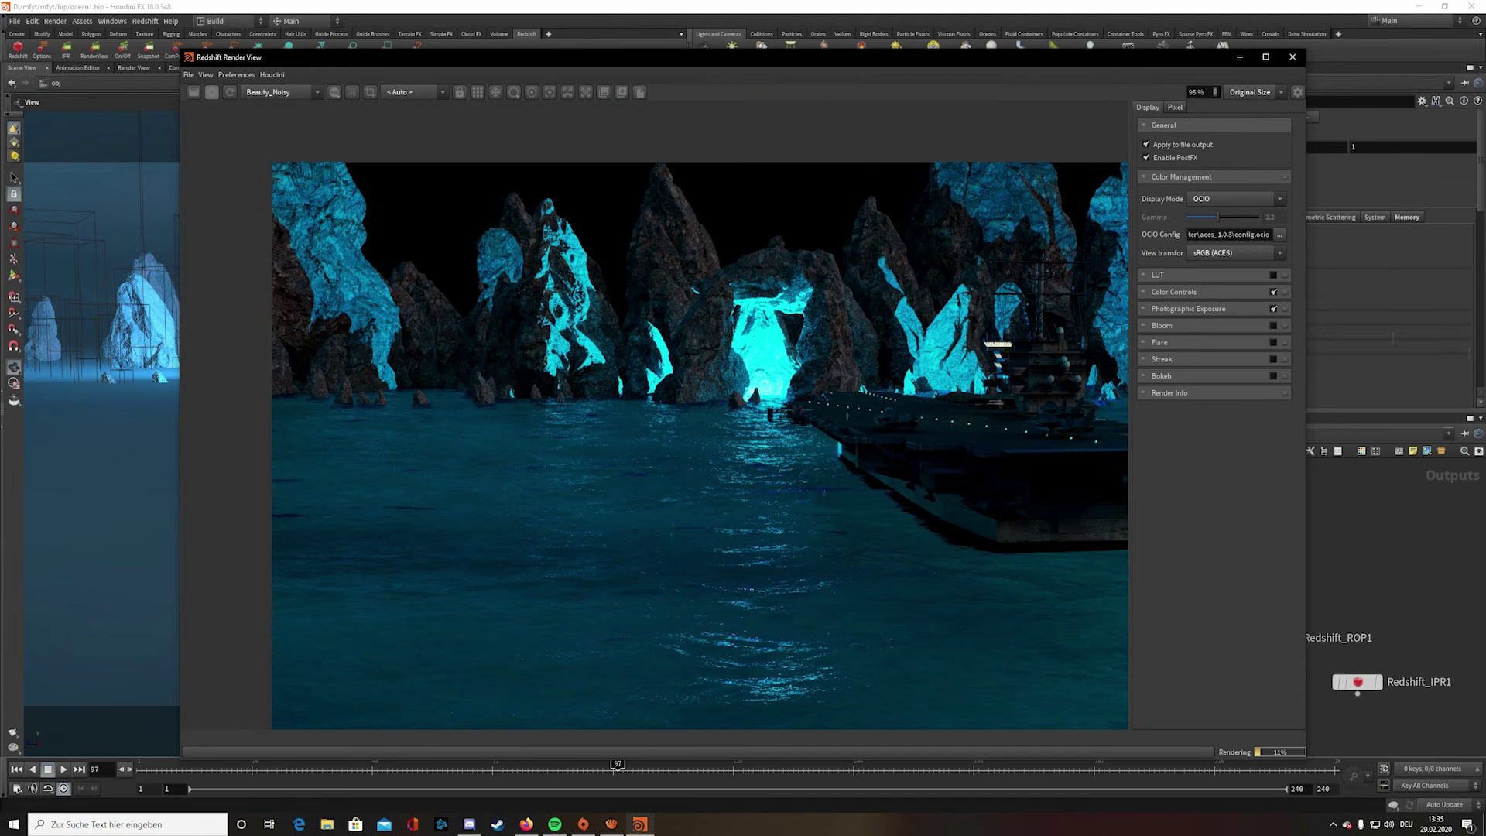
click(1273, 291)
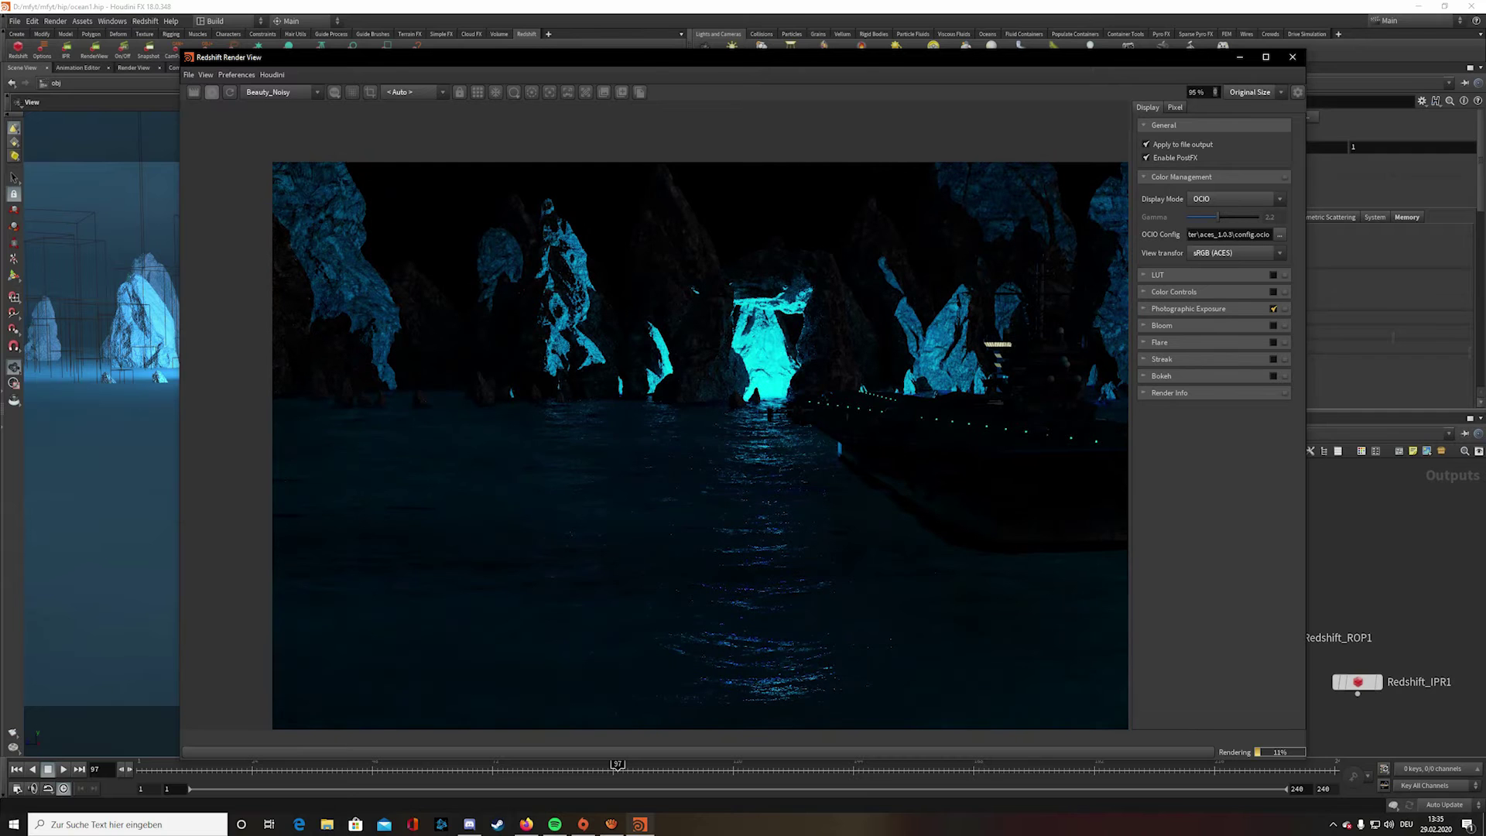
click(1273, 292)
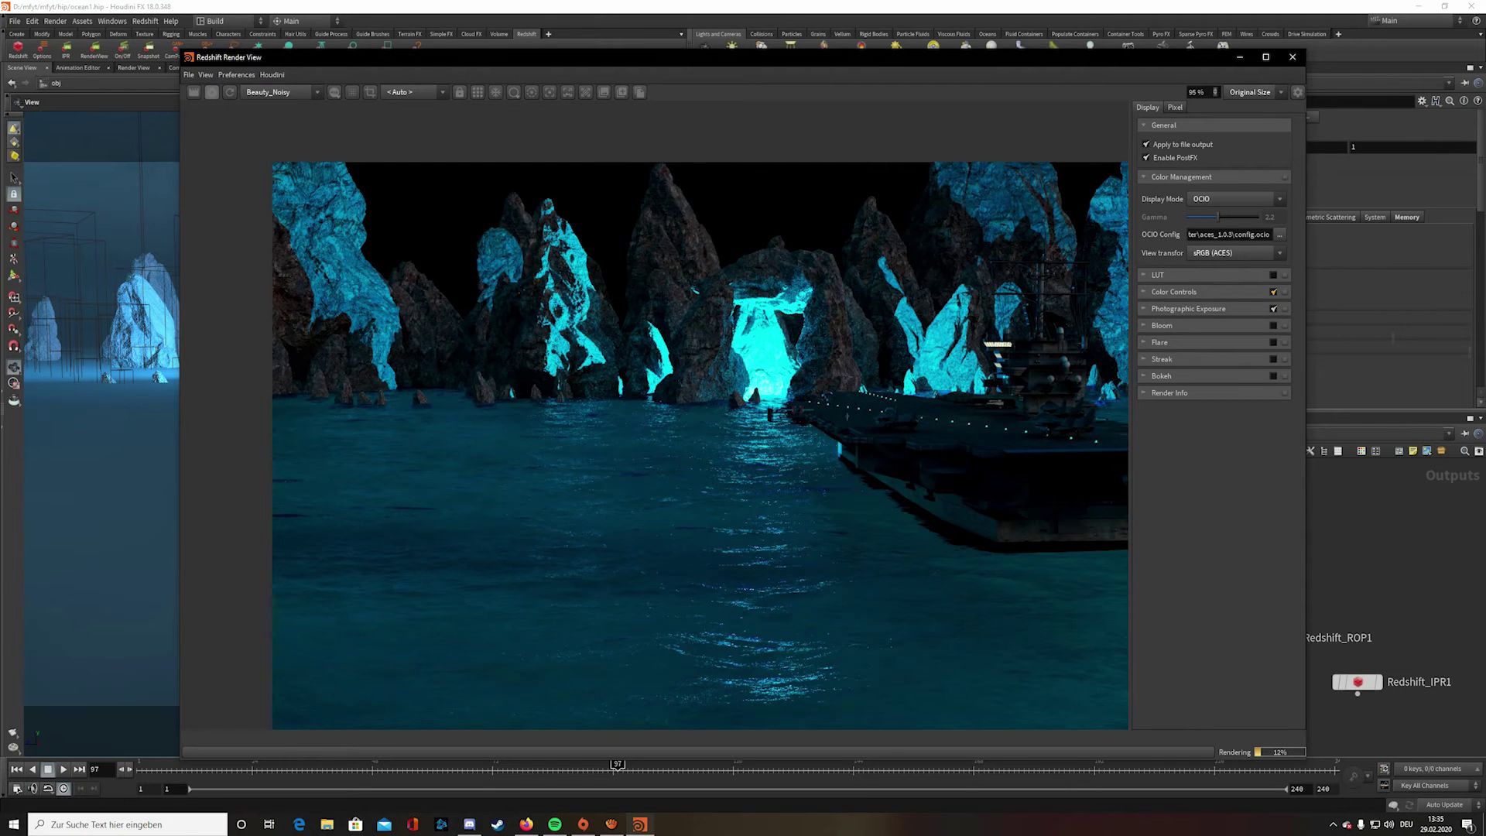
- Switch to the ship.nk composite in Nuke and inspect the Read2 render node in the node graph
scroll(670, 345, down, 9)
scroll(681, 357, up, 2)
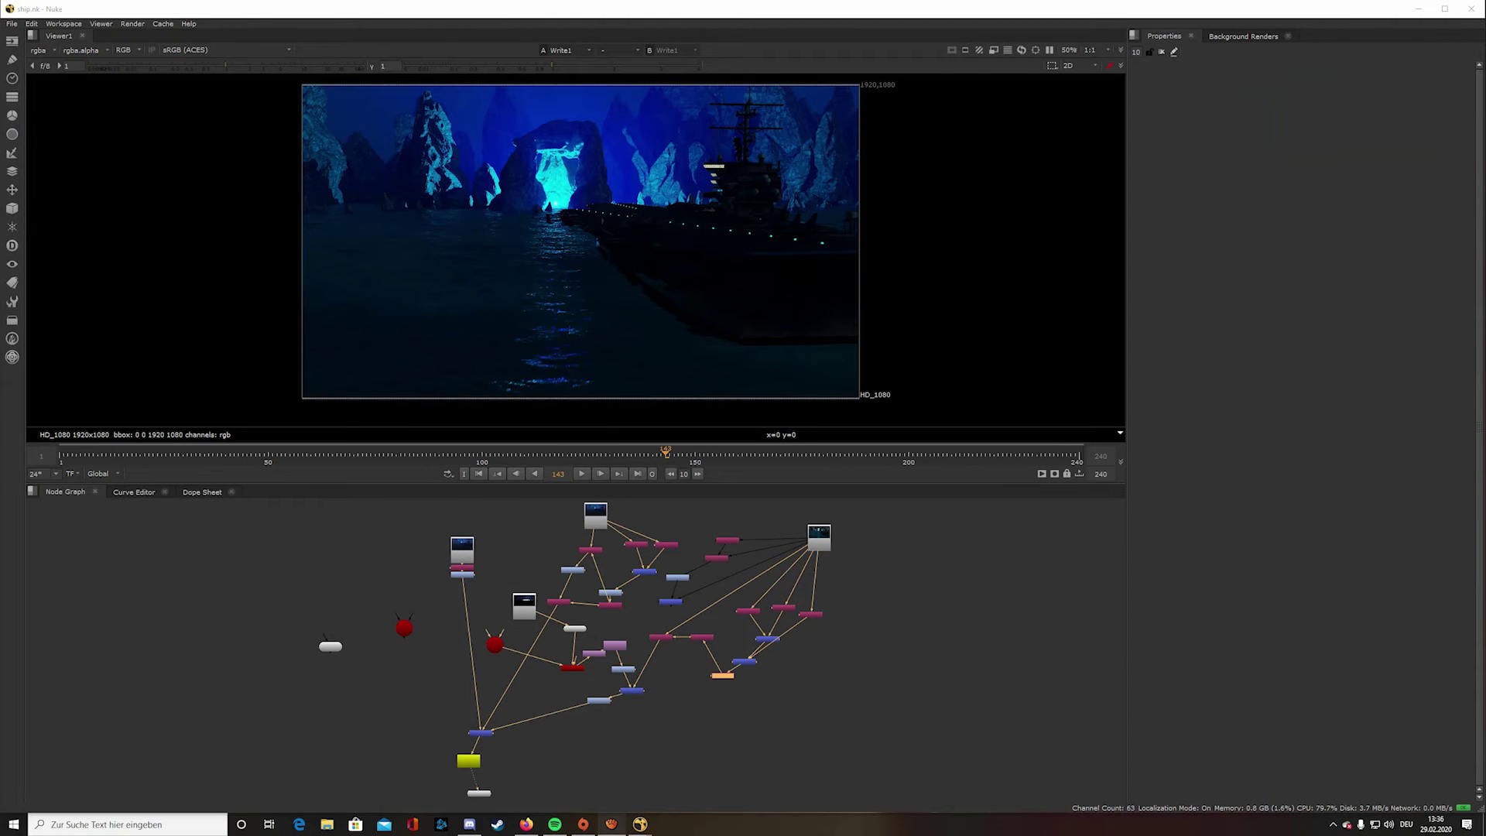
scroll(406, 585, up, 8)
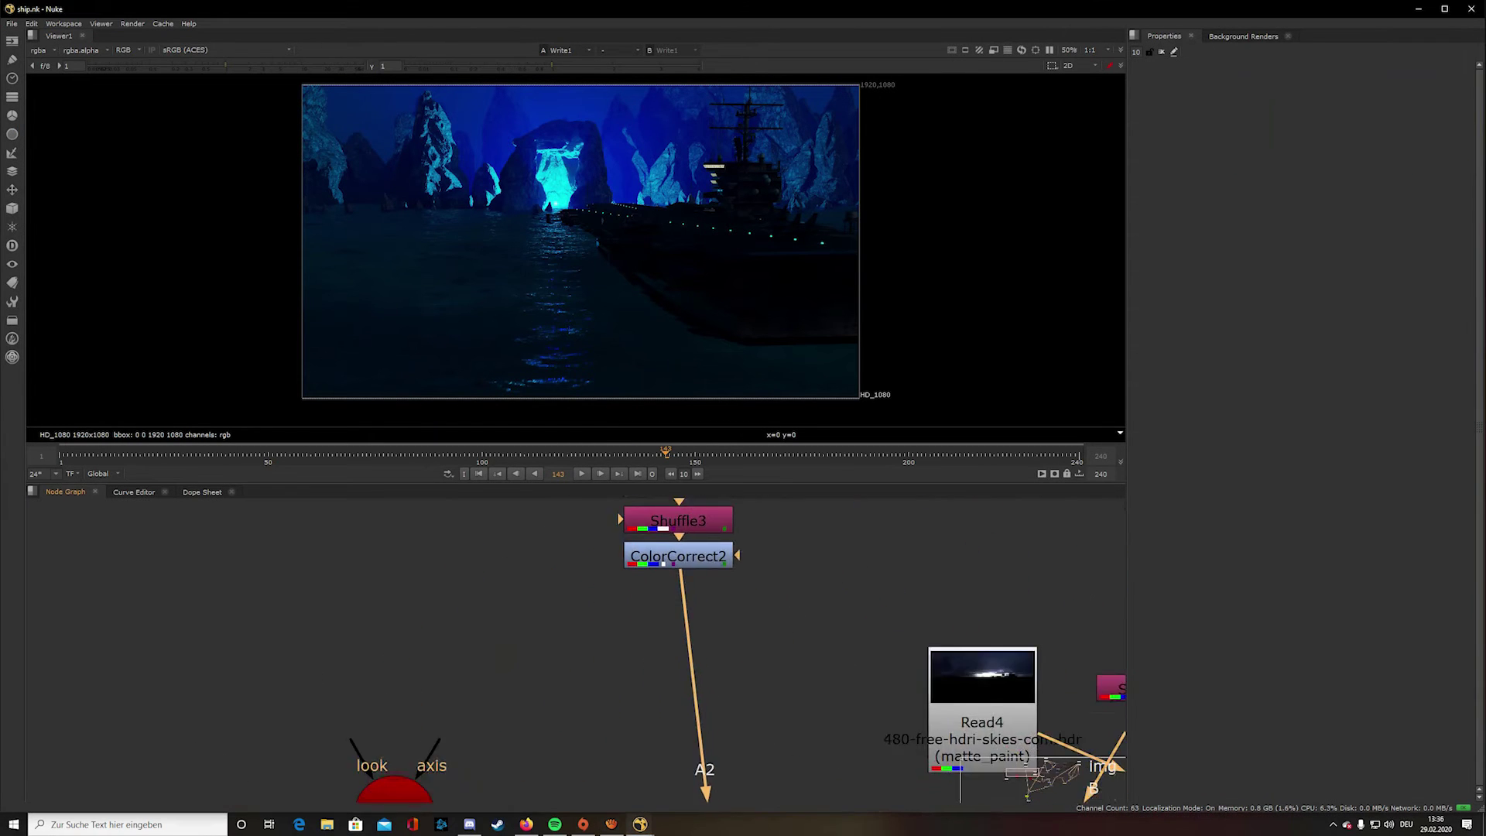
scroll(429, 581, down, 2)
middle_drag(672, 569, 463, 687)
scroll(461, 568, up, 7)
click(461, 567)
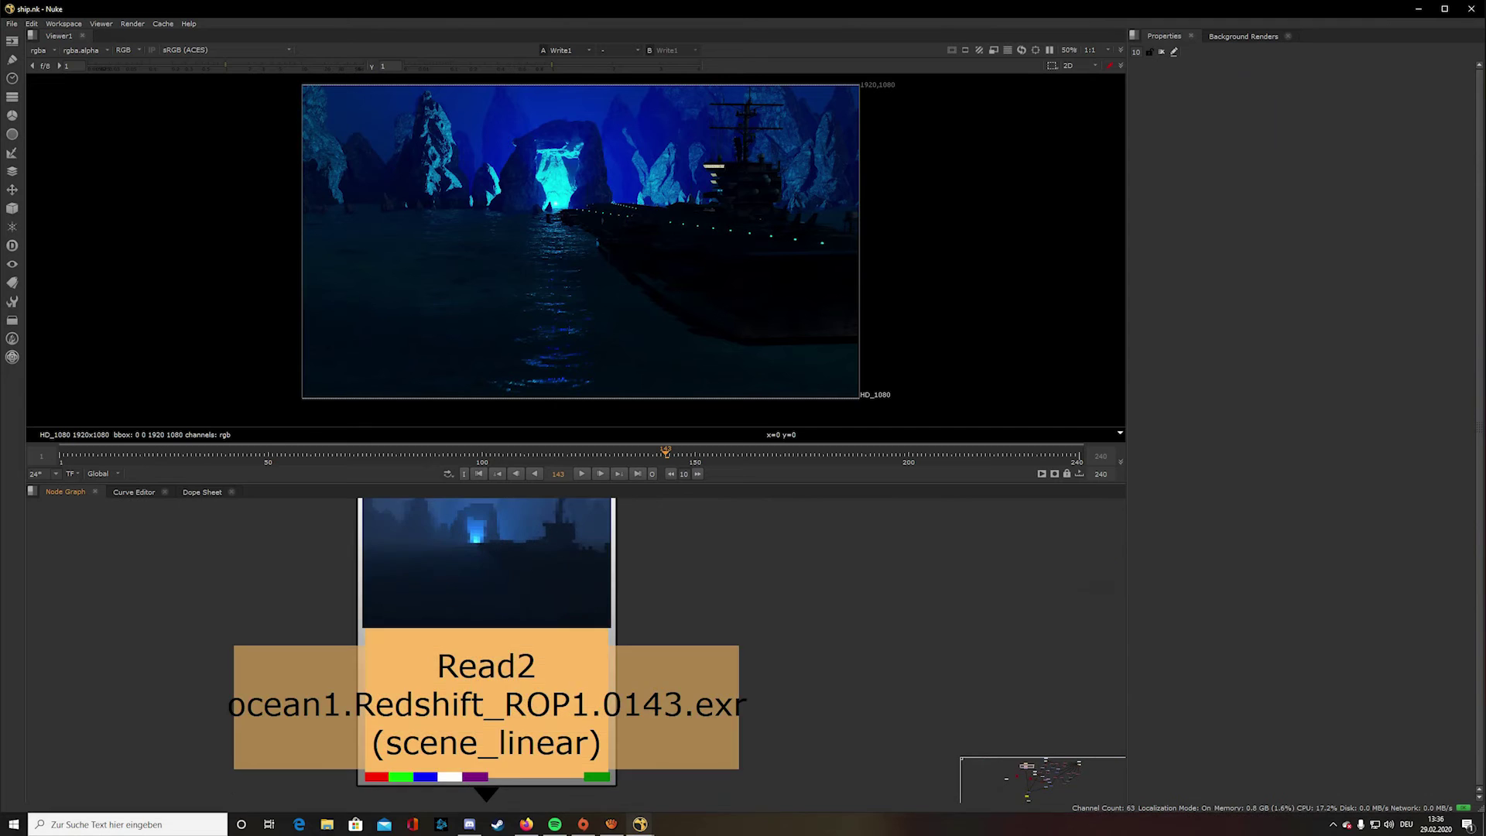
- Compare the Read2 and Read3 render inputs and their positions in the node graph by selecting them in turn
scroll(682, 607, down, 5)
scroll(302, 603, down, 4)
middle_drag(682, 607, 293, 645)
click(580, 574)
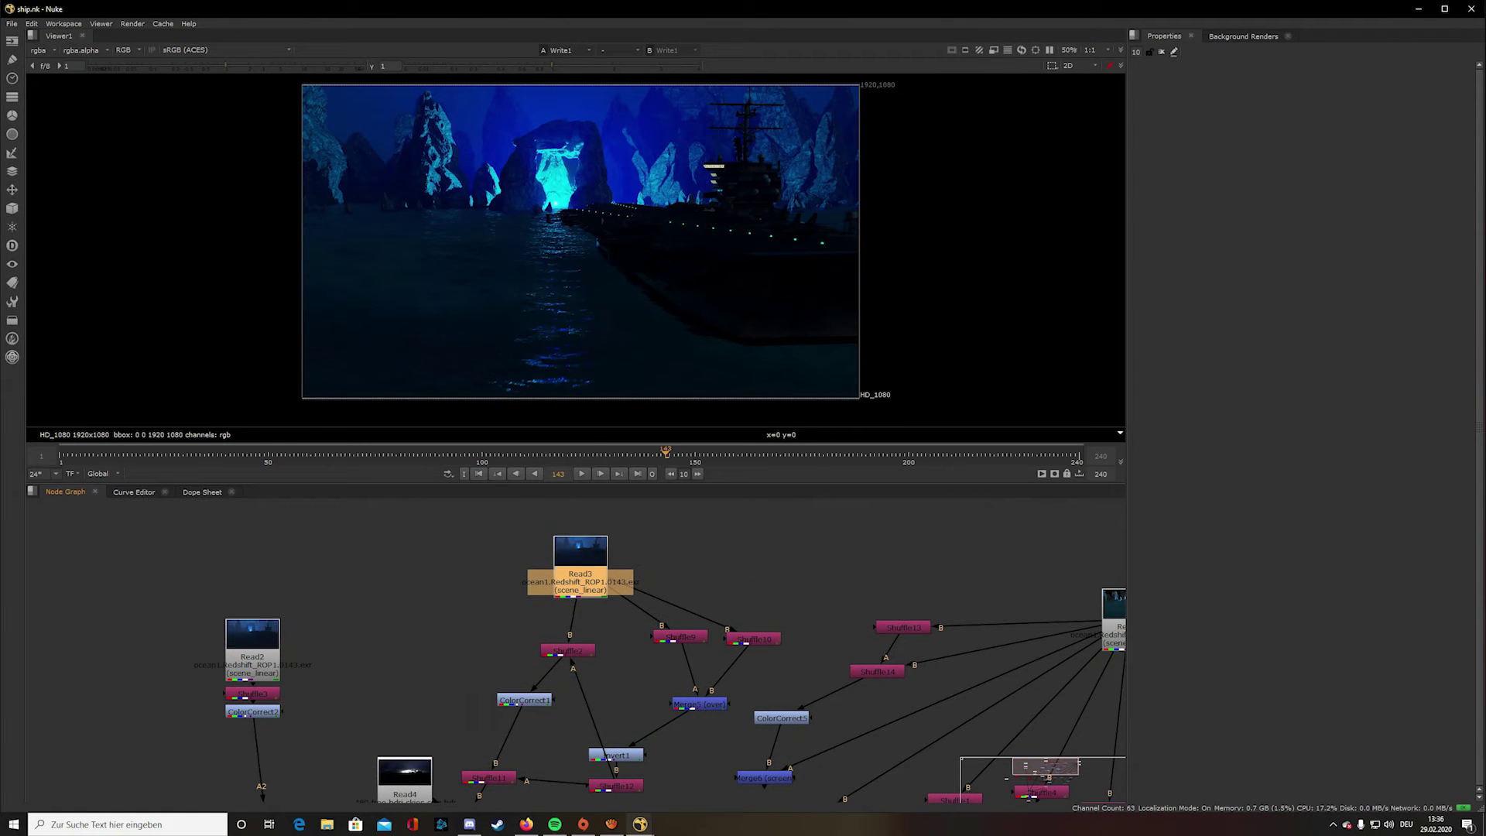
click(253, 662)
click(581, 578)
click(253, 662)
click(580, 579)
drag(171, 596, 606, 582)
click(581, 578)
click(253, 661)
middle_drag(252, 661, 245, 685)
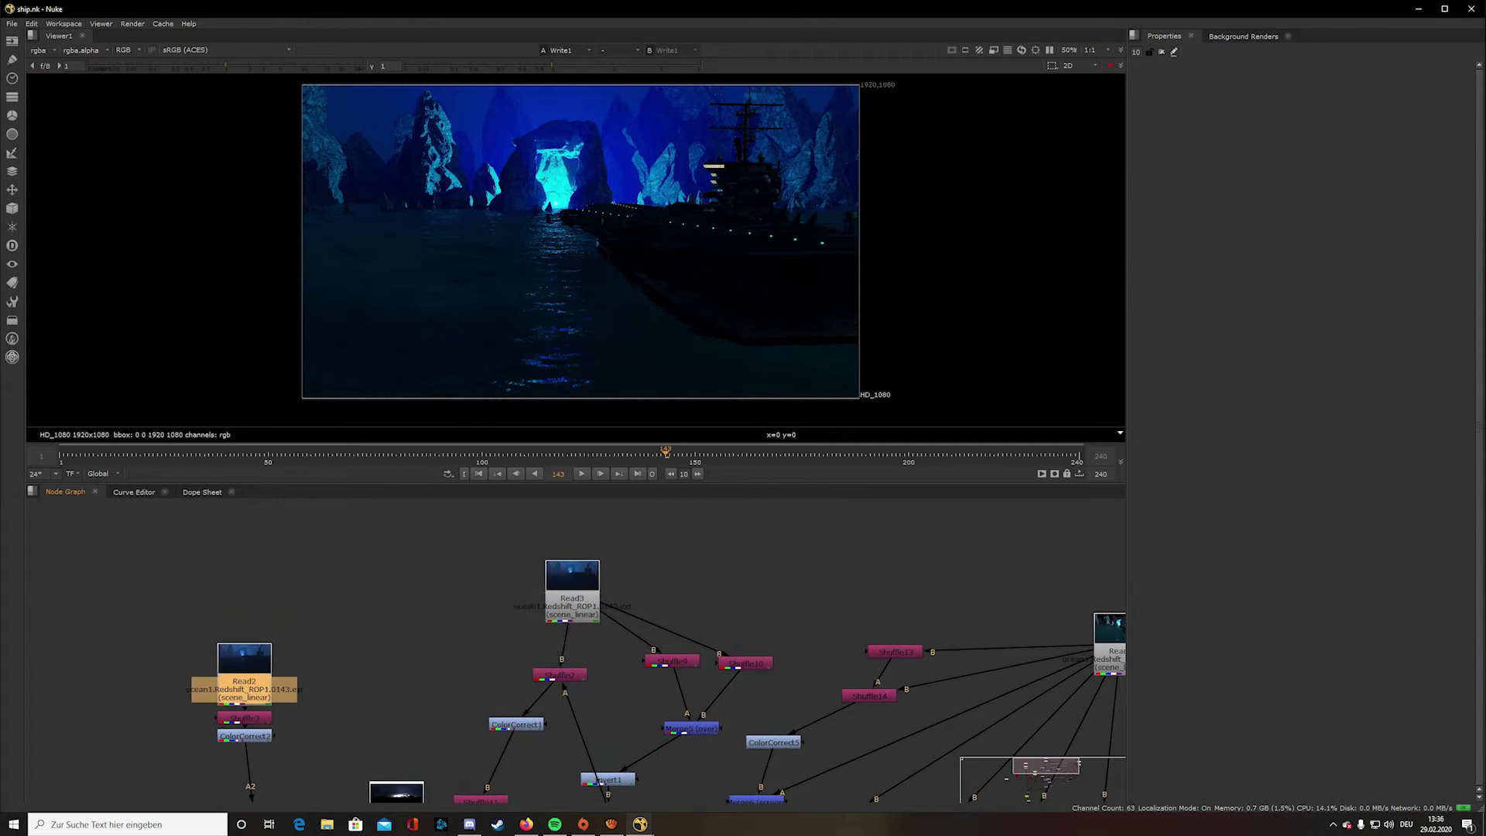
click(573, 602)
click(245, 686)
- Survey the complete node graph, from the render inputs down to the final merge, and return to Read2
scroll(258, 612, down, 3)
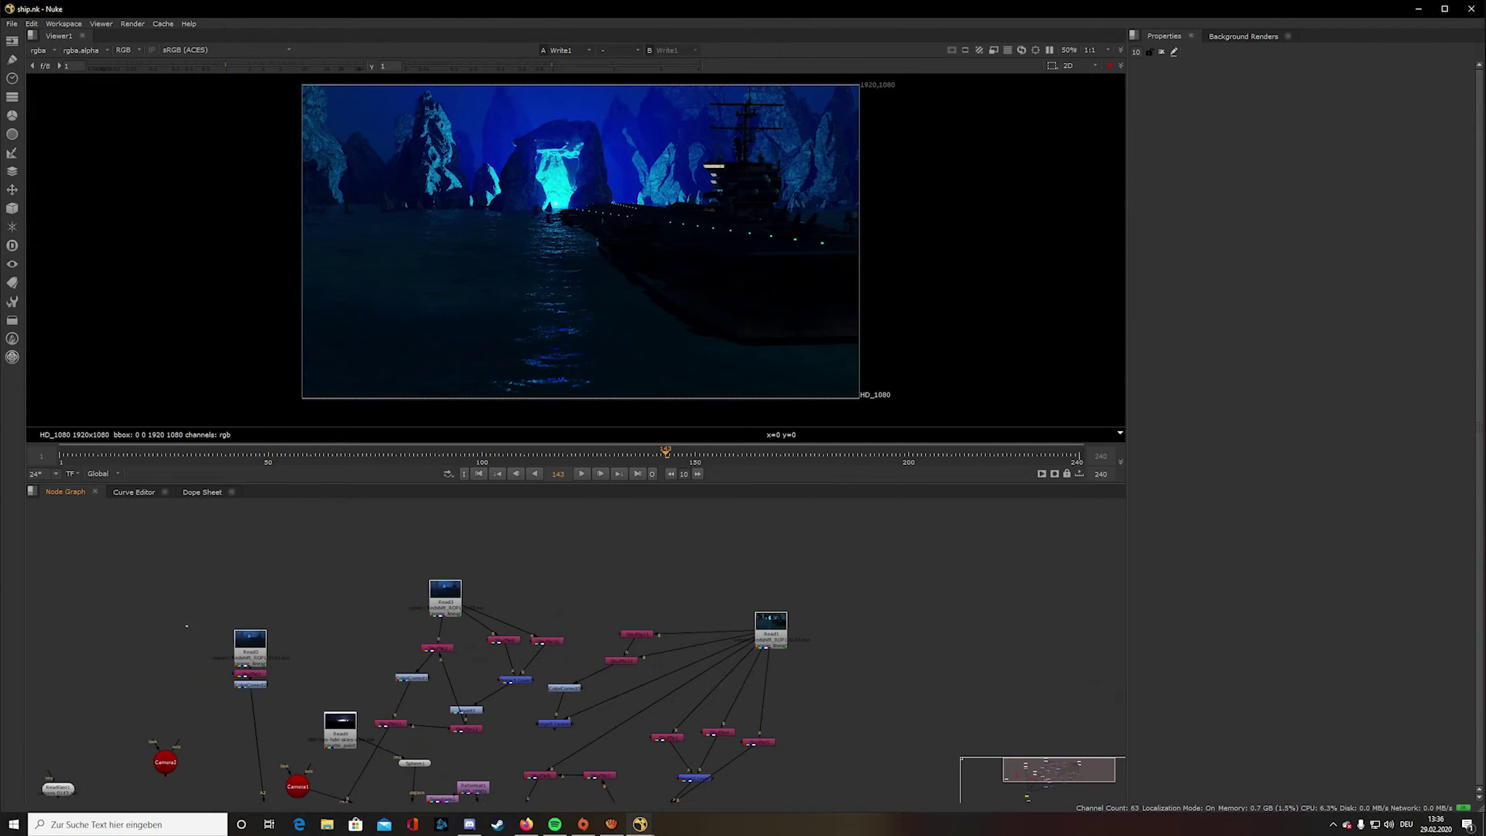
middle_drag(257, 612, 325, 501)
scroll(325, 501, down, 1)
scroll(391, 507, up, 4)
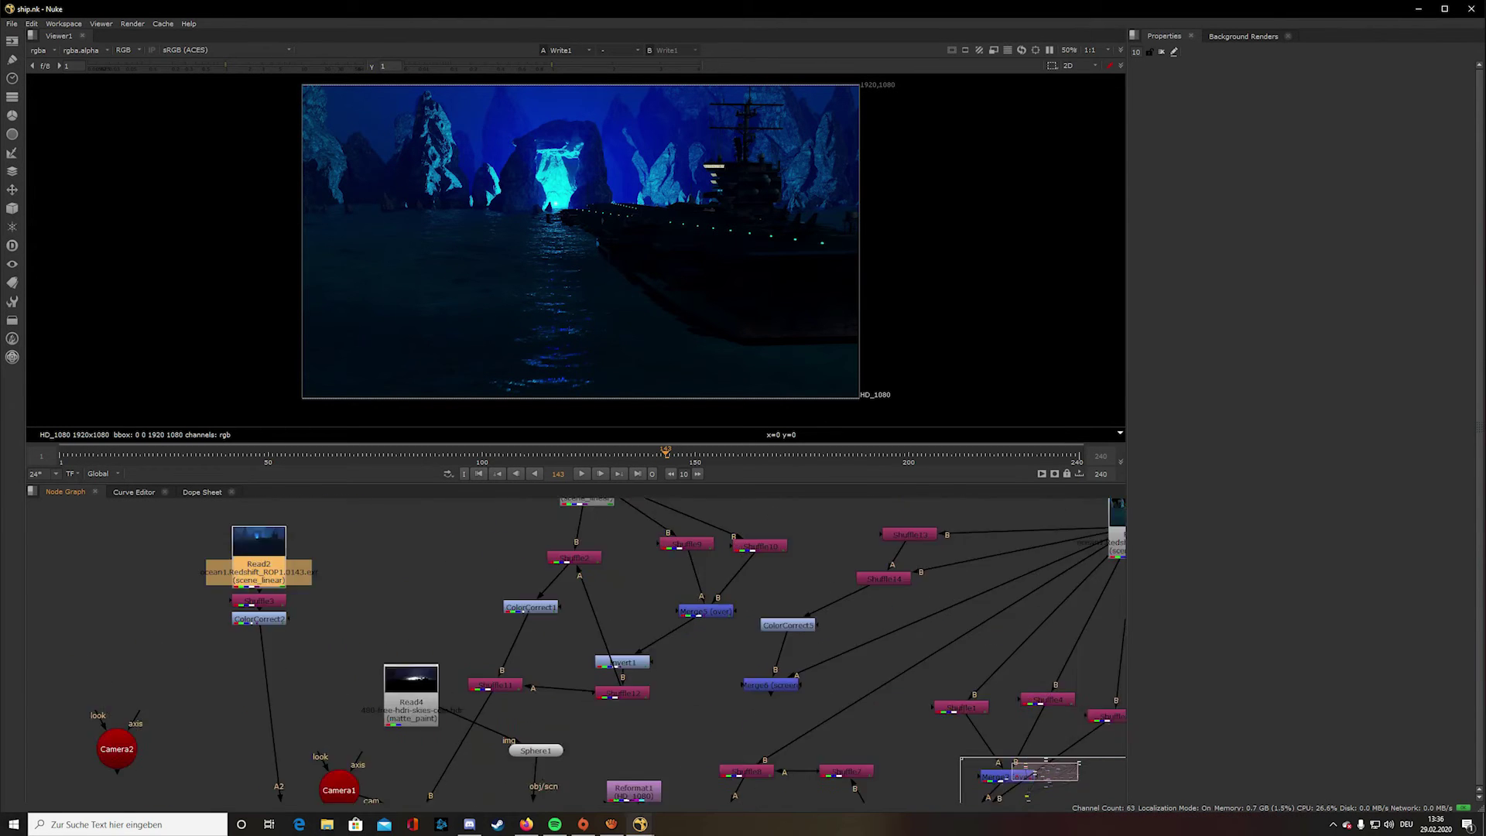
middle_drag(600, 507, 545, 542)
scroll(546, 543, up, 2)
scroll(377, 615, down, 8)
middle_drag(333, 624, 416, 576)
scroll(415, 577, up, 6)
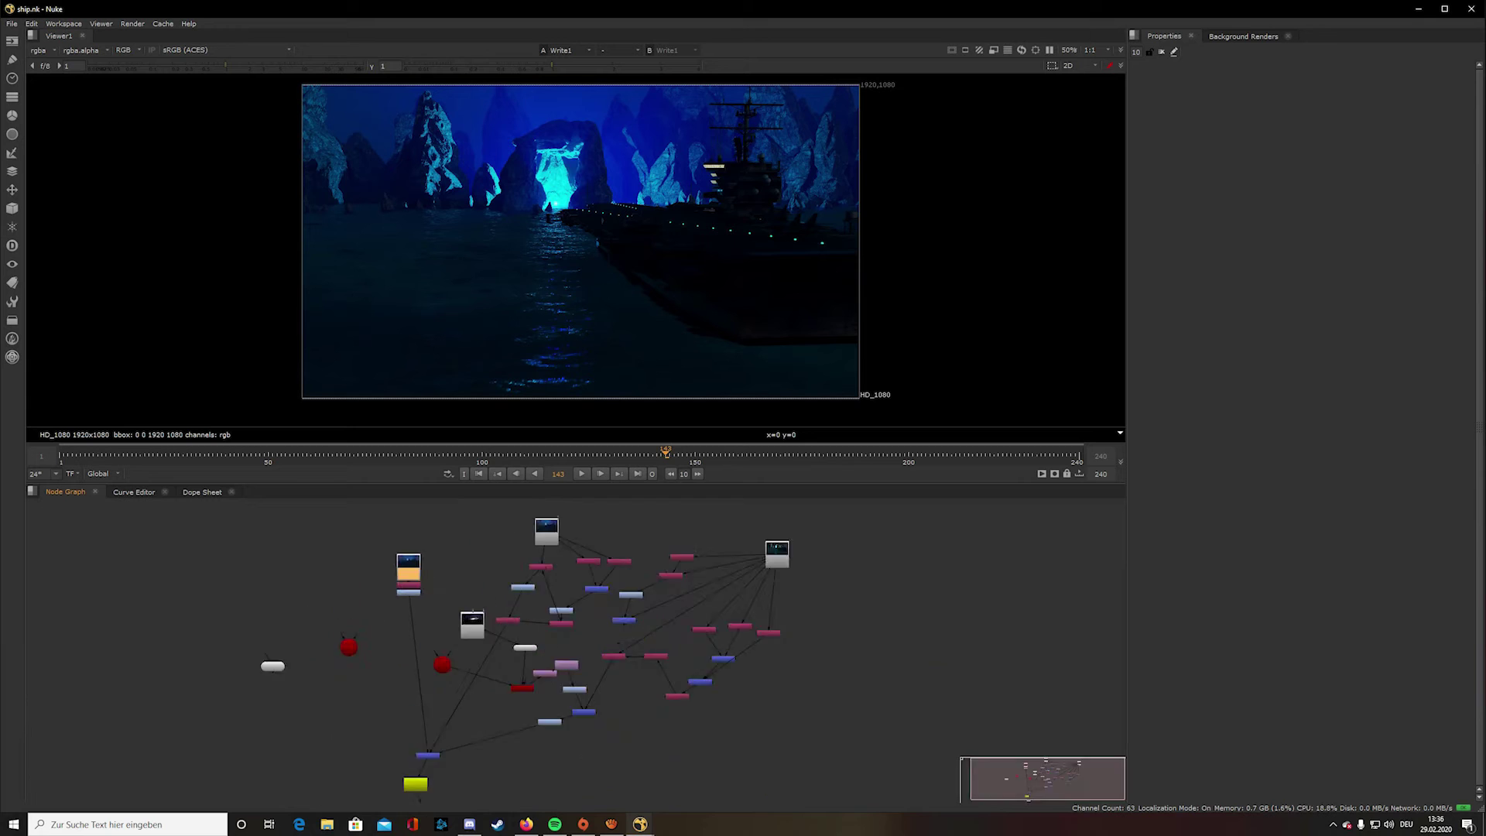
middle_drag(345, 527, 305, 596)
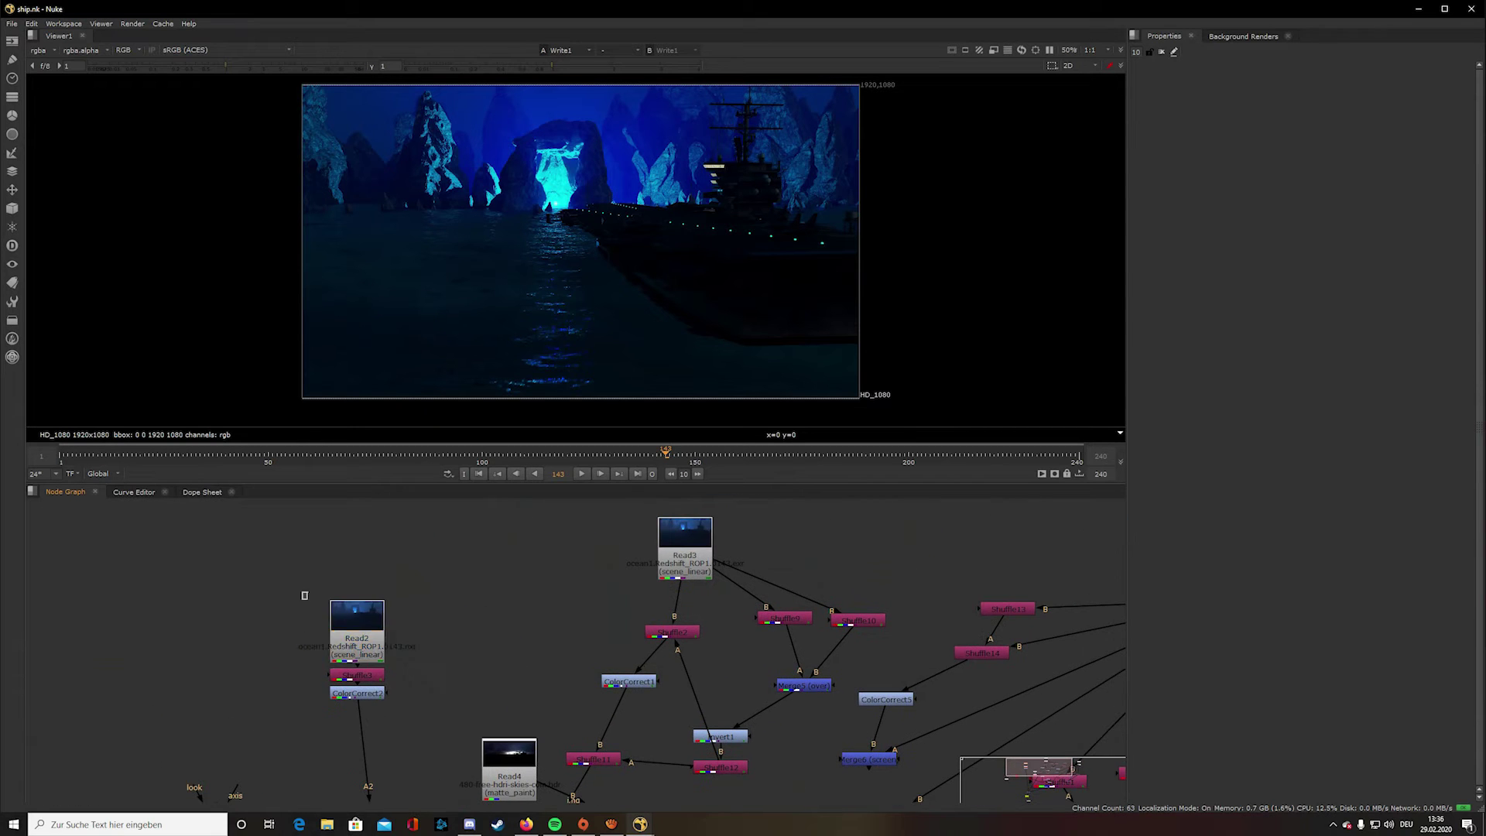
- Open the Read2 node's properties to review its fog render sequence and input settings
drag(304, 596, 464, 696)
drag(271, 587, 457, 721)
click(445, 681)
double_click(357, 644)
scroll(489, 336, down, 3)
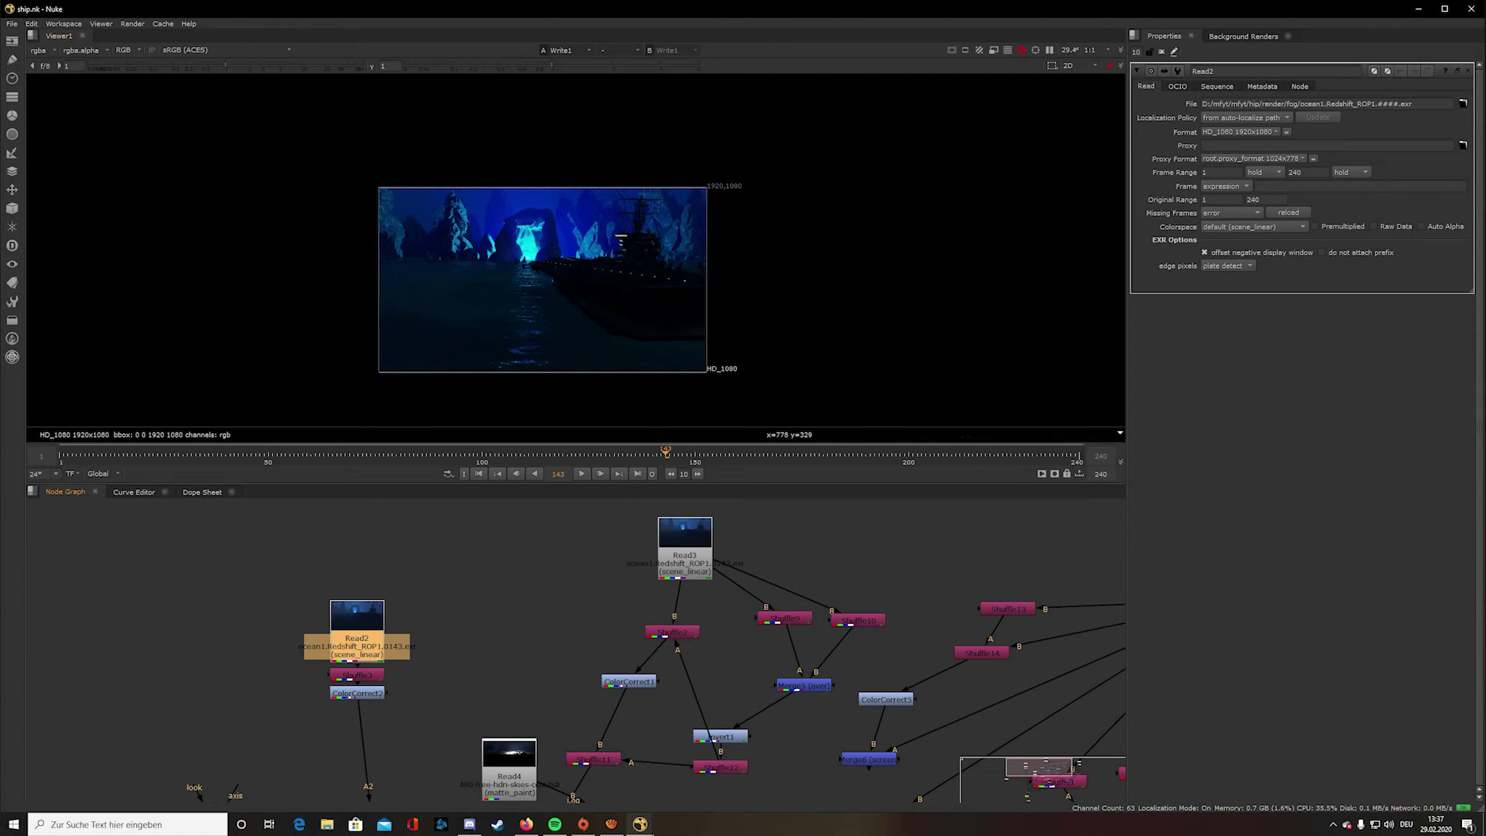
middle_drag(488, 336, 549, 249)
- Open the Shuffle3 node below Read2 to review its input and output layer routing
scroll(383, 690, up, 4)
middle_drag(331, 658, 444, 624)
double_click(444, 624)
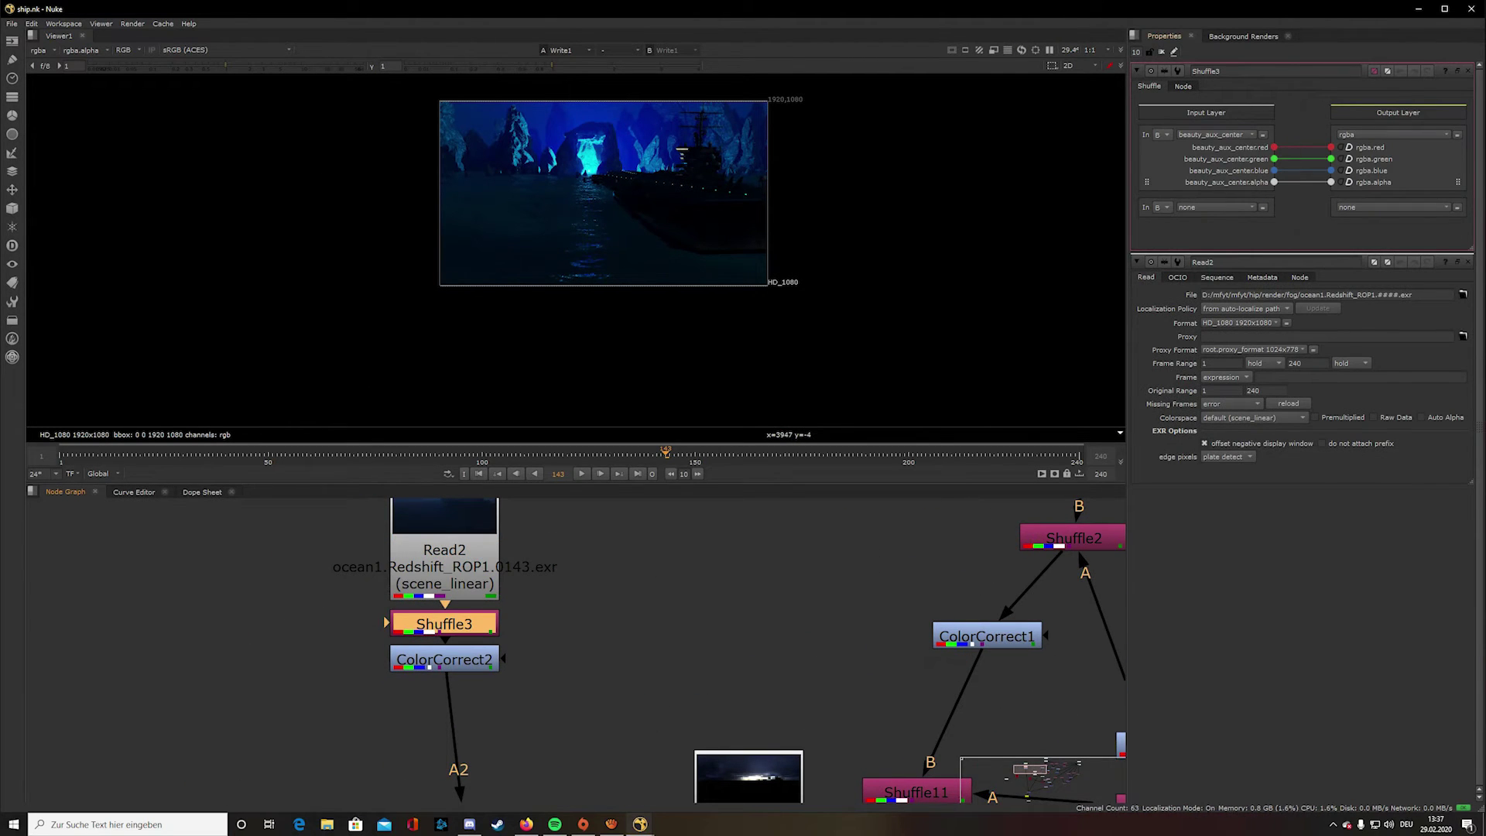
scroll(652, 186, up, 7)
scroll(523, 182, down, 7)
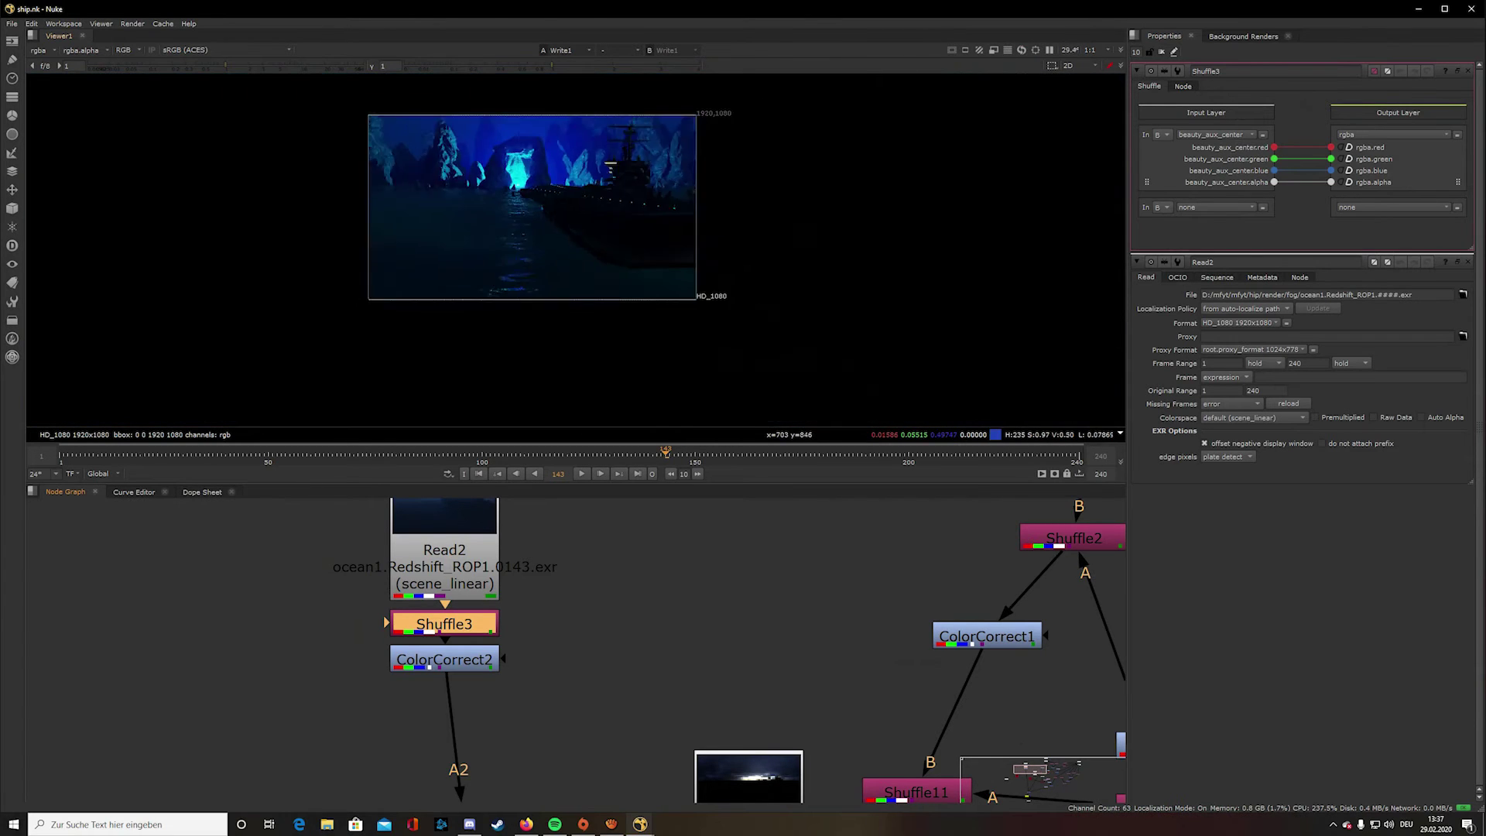
- Open the Shuffle2 node below Read3 to review its channel and alpha routing
scroll(497, 150, down, 3)
middle_drag(998, 542, 688, 698)
scroll(713, 692, up, 1)
double_click(767, 696)
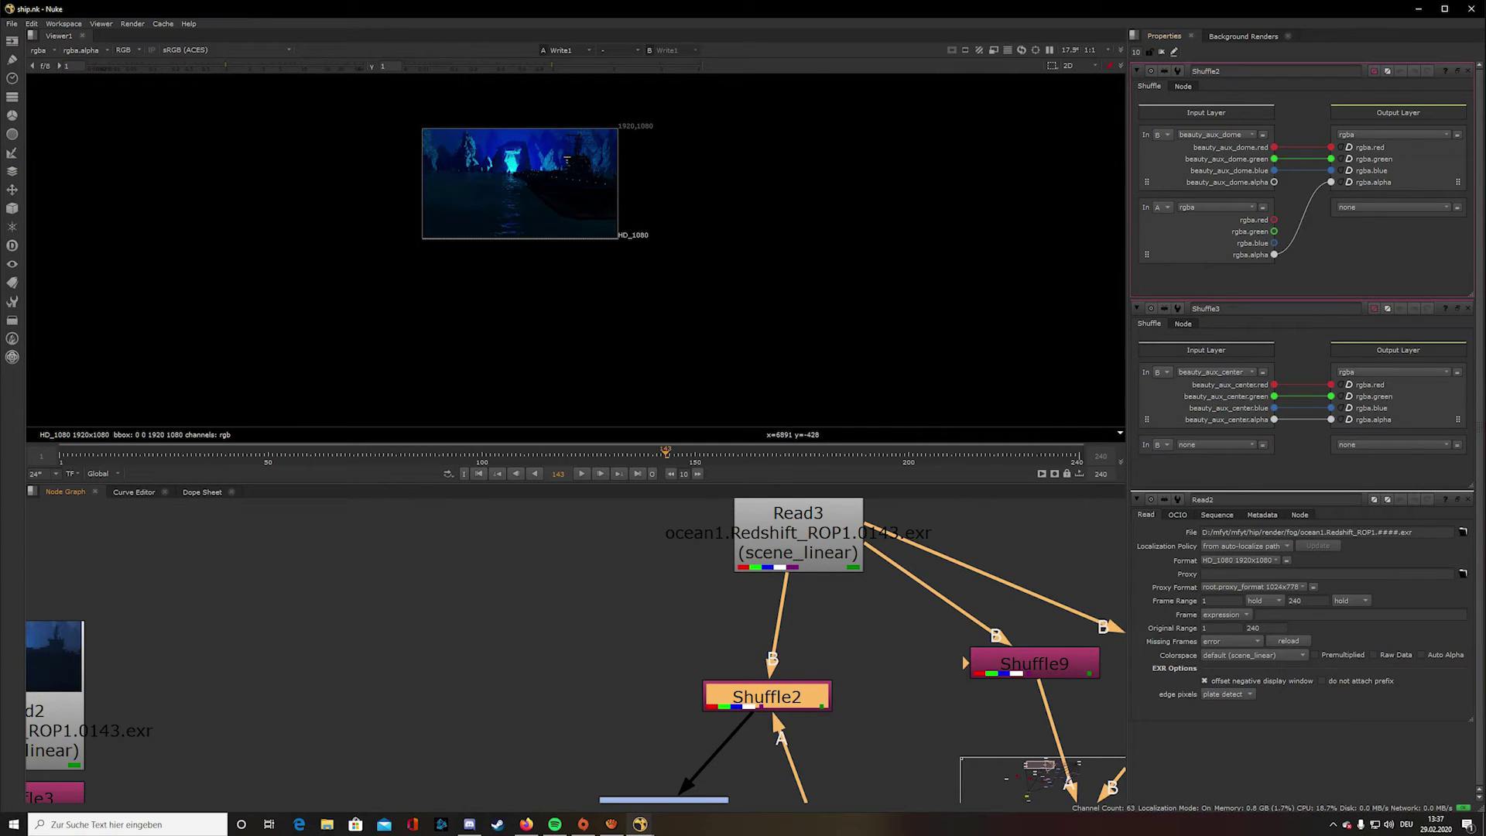
- Inspect the Read1 render input up close, along with the shuffle and merge nodes it feeds
scroll(452, 190, down, 2)
scroll(453, 209, up, 4)
scroll(648, 363, down, 1)
scroll(783, 457, down, 1)
scroll(832, 513, down, 10)
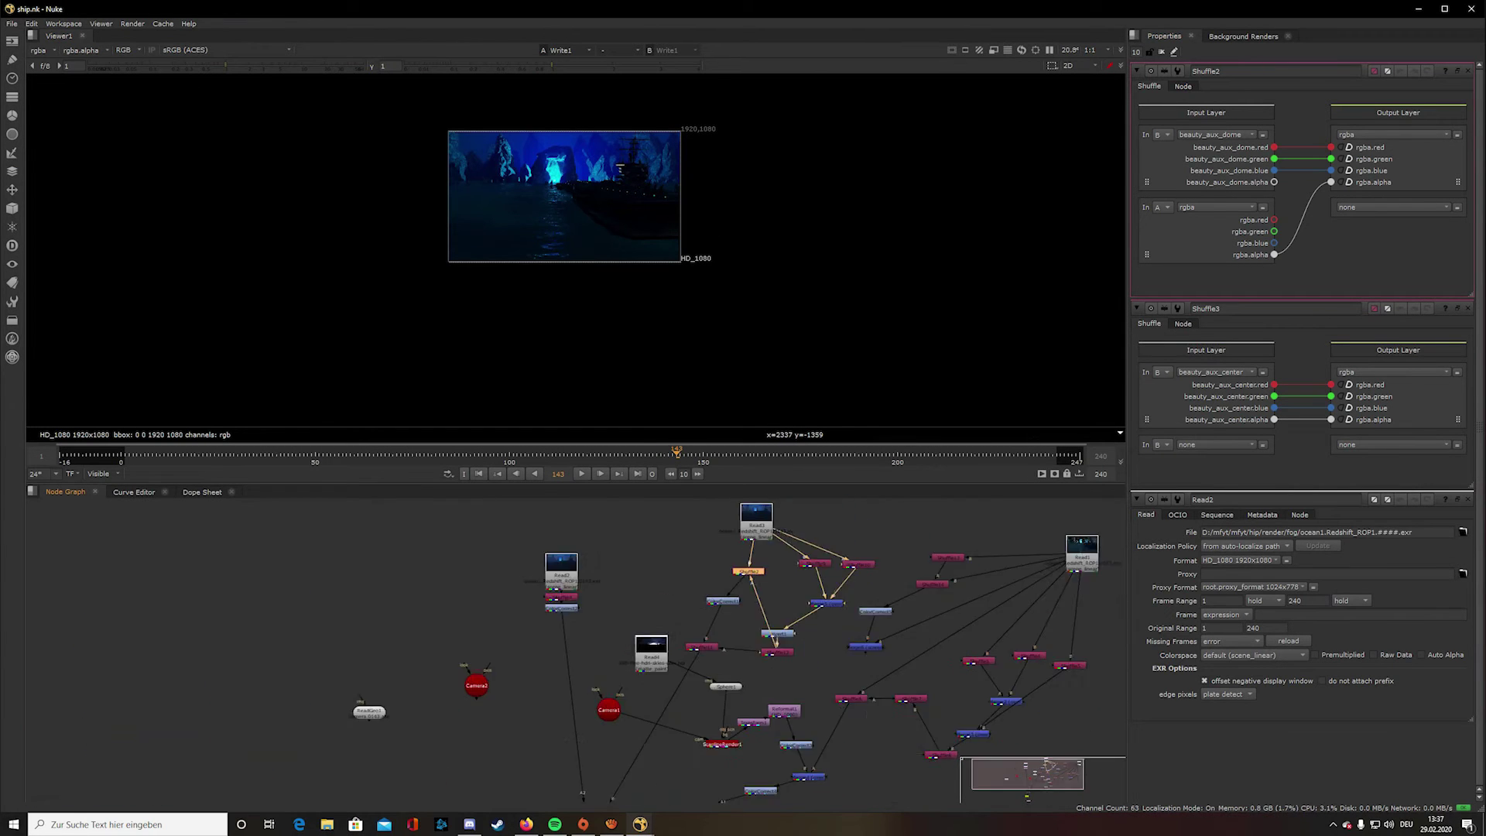
middle_drag(730, 573, 380, 599)
scroll(380, 599, up, 3)
click(792, 572)
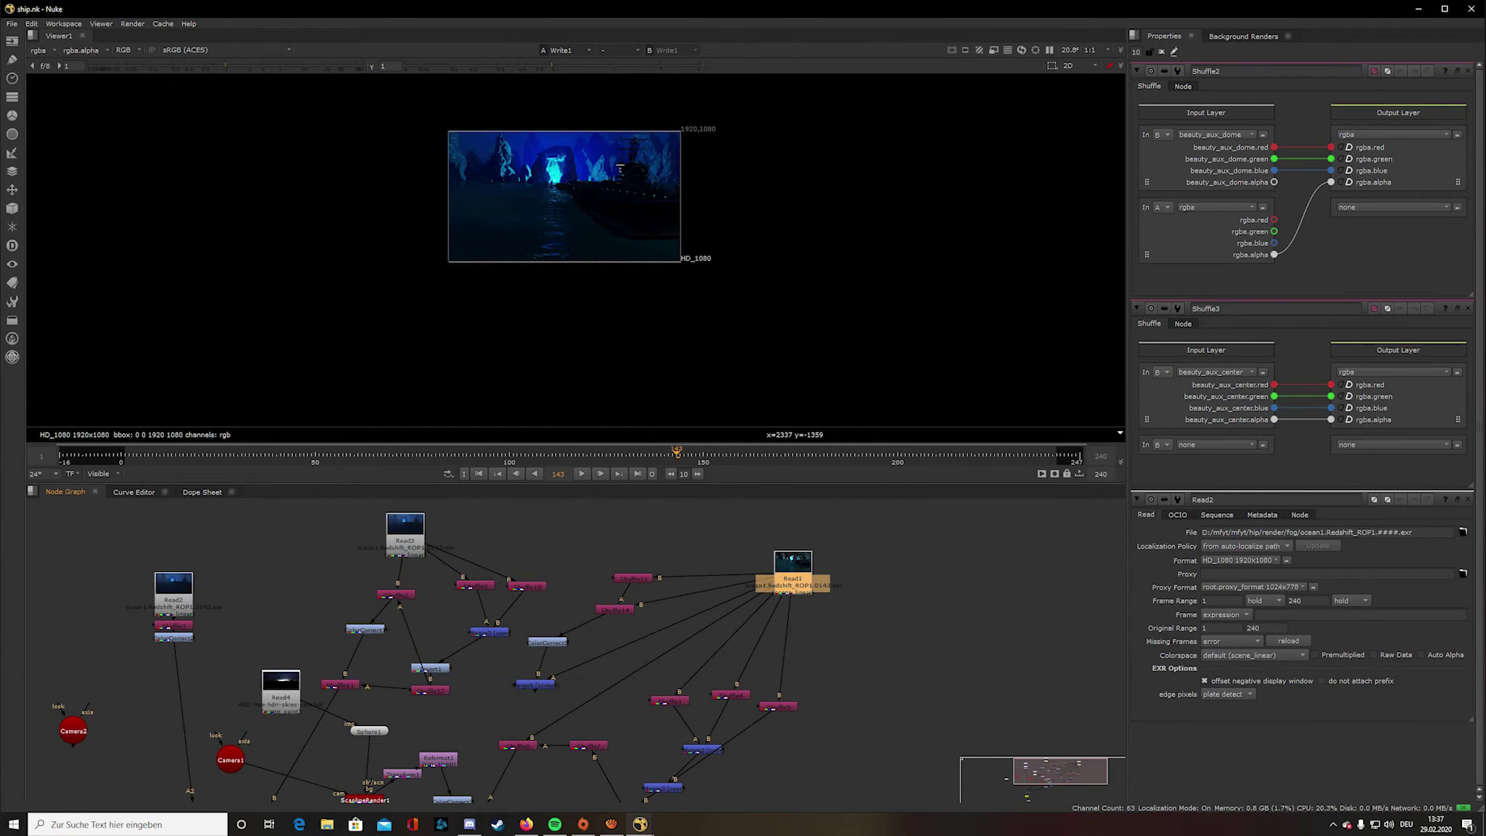
scroll(797, 573, up, 10)
middle_drag(797, 573, 703, 716)
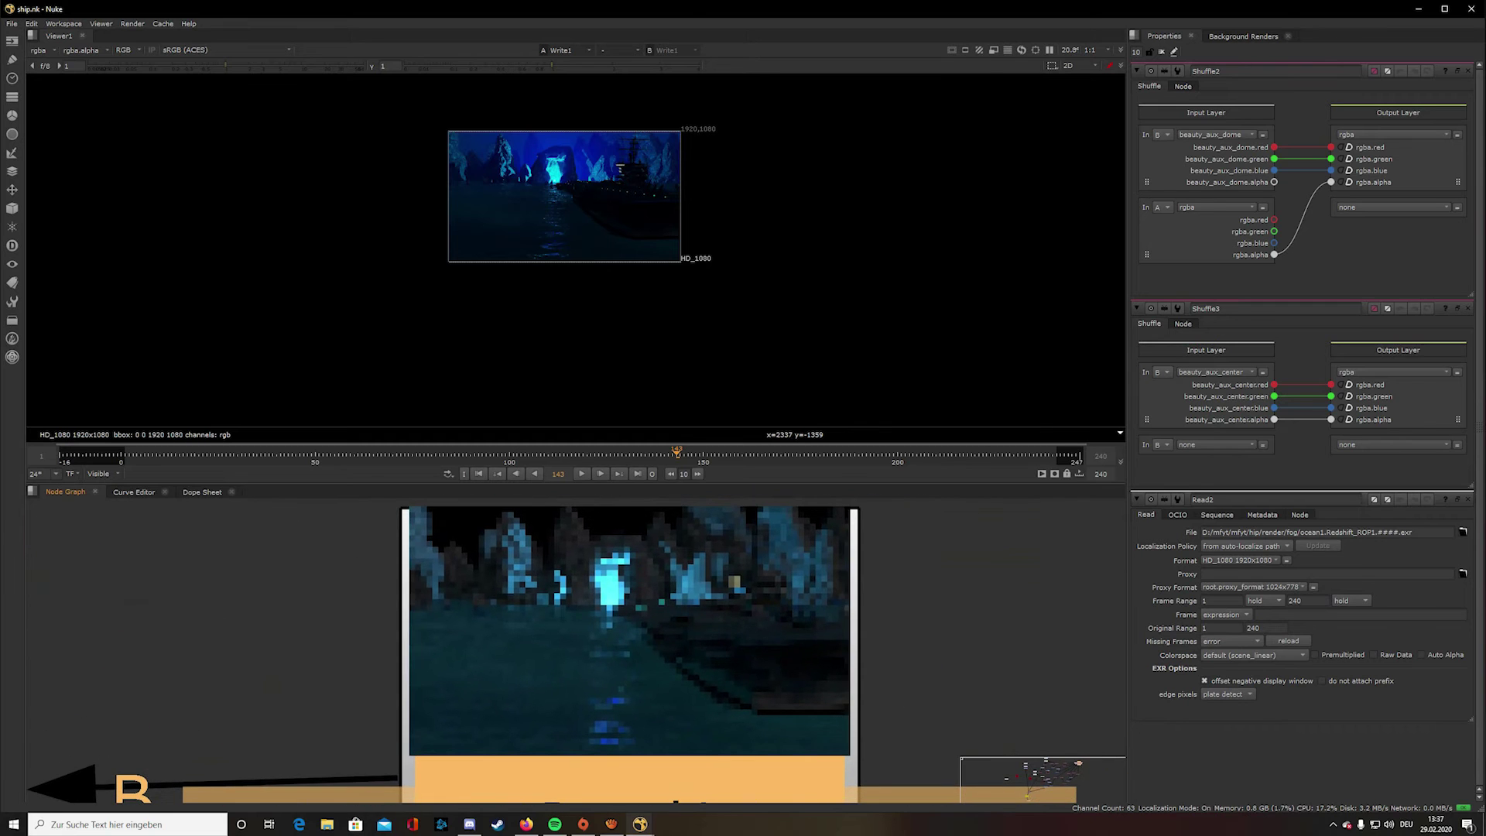
scroll(664, 601, down, 5)
scroll(534, 720, up, 9)
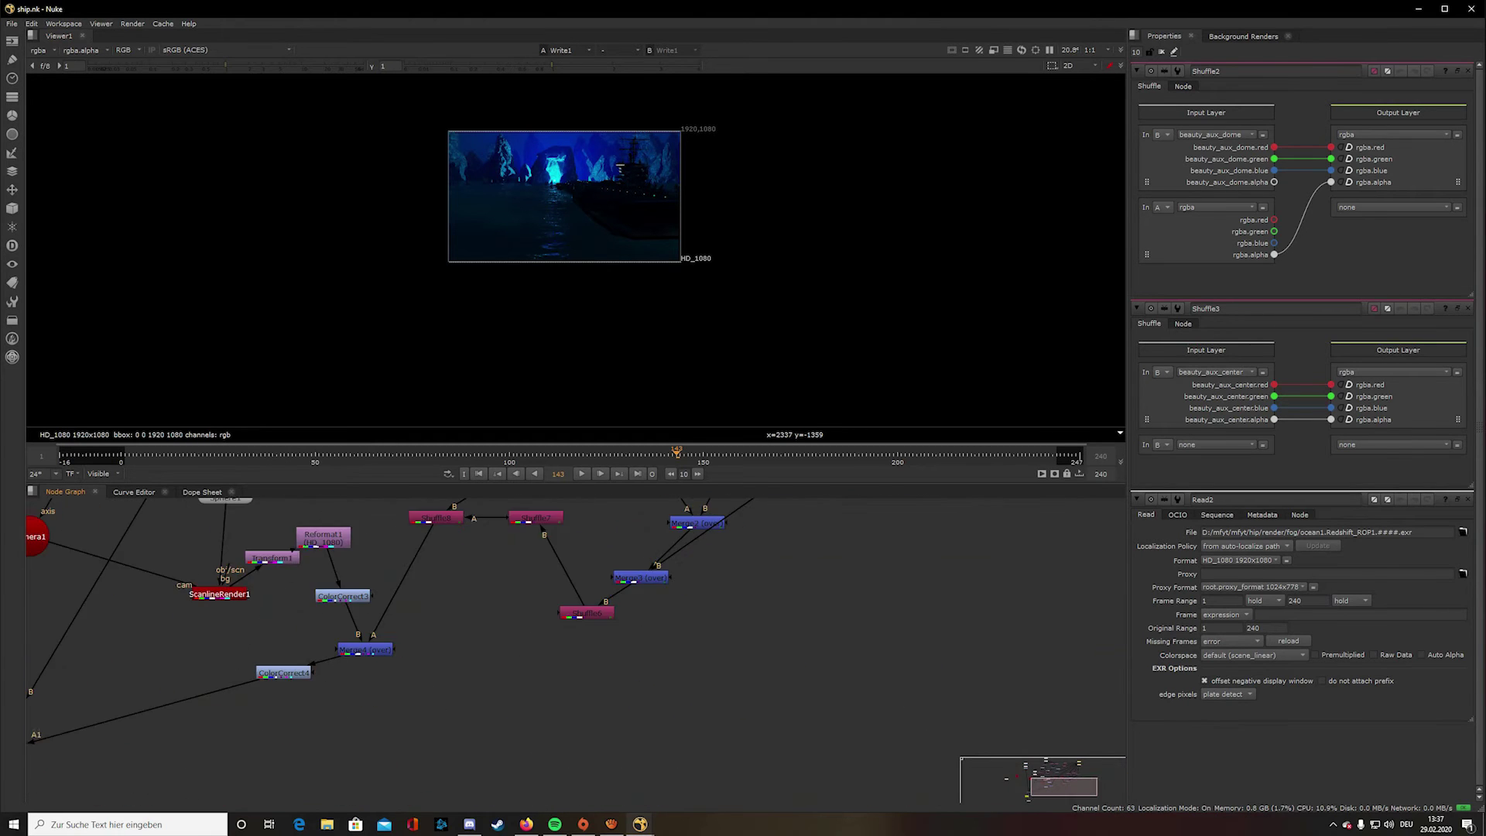
- Examine the Camera1, Sphere1 and ScanlineRender1 branch and select its Read4 sky matte painting
scroll(704, 649, down, 8)
scroll(728, 589, up, 5)
mouse_move(642, 660)
middle_down()
mouse_move(727, 589)
mouse_move(427, 765)
mouse_move(480, 666)
mouse_move(715, 643)
mouse_move(736, 643)
mouse_move(783, 738)
mouse_move(769, 685)
mouse_move(650, 652)
middle_up()
scroll(580, 664, down, 3)
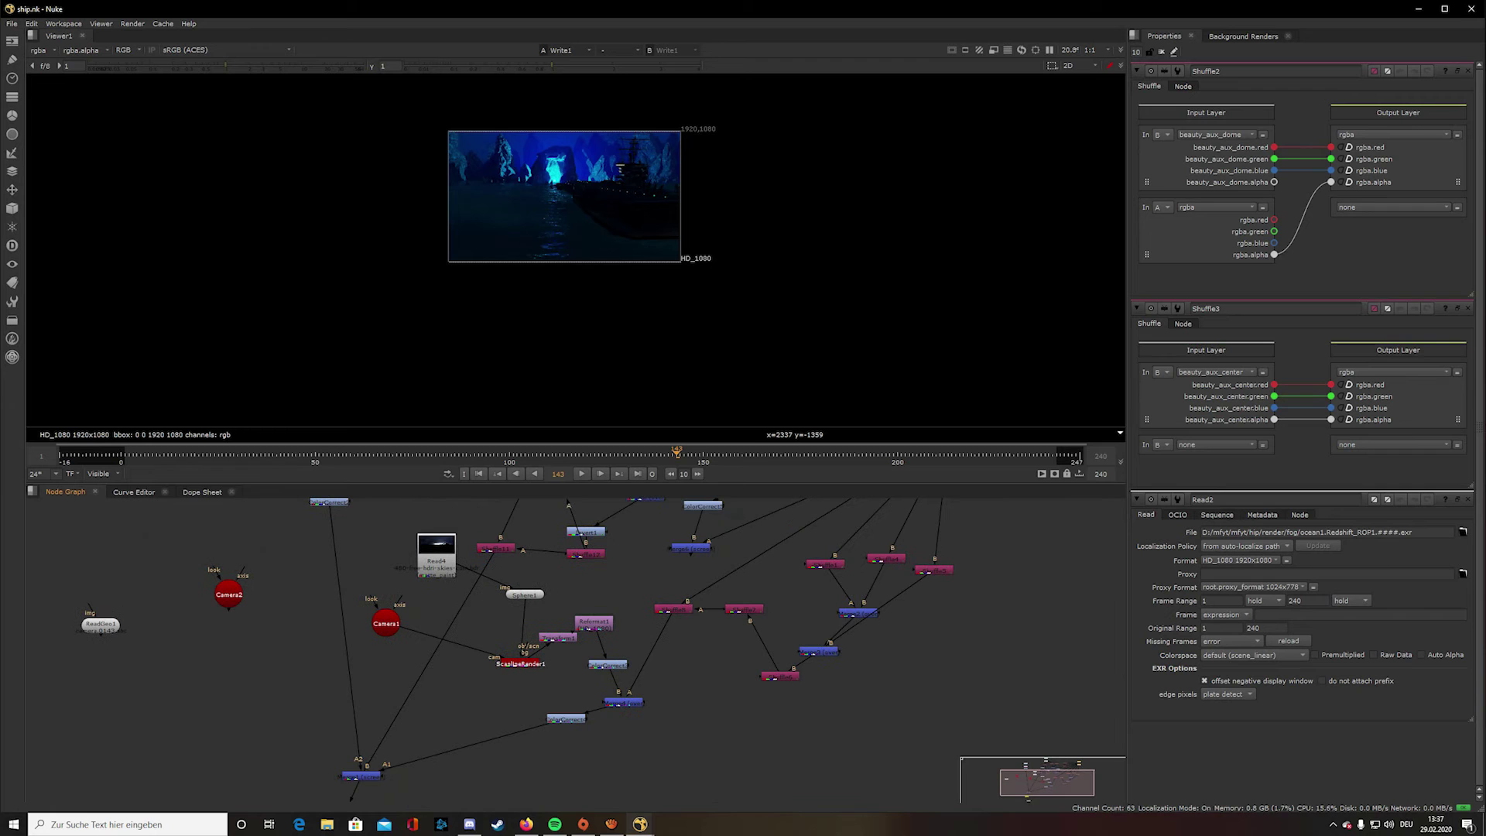
scroll(503, 636, up, 2)
middle_drag(503, 636, 573, 663)
click(432, 658)
click(493, 590)
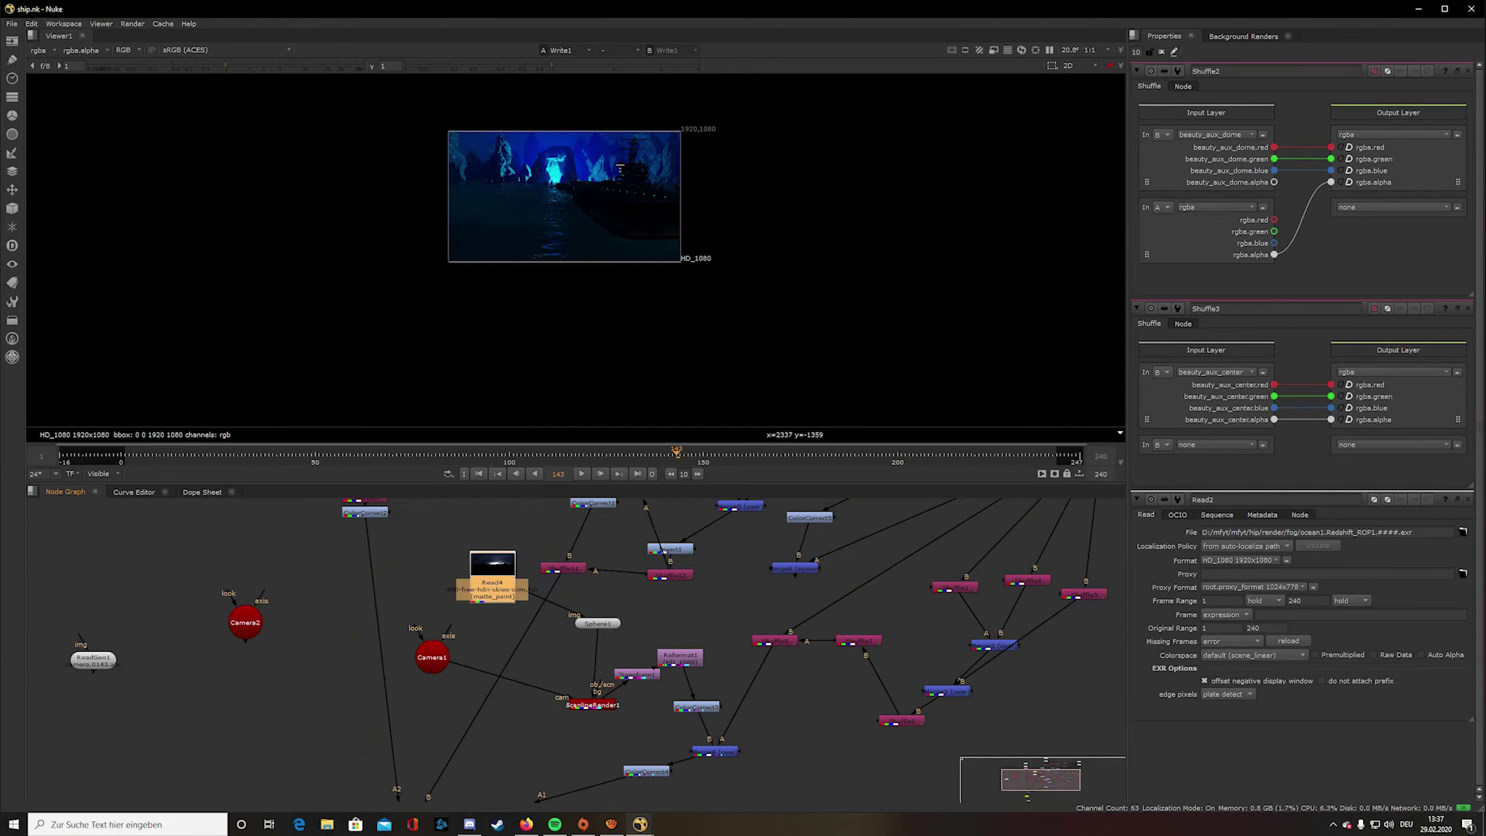
- Compare the composite with ColorCorrect3 disconnected from the merge below it, and reconnect the sky branch
scroll(526, 155, up, 10)
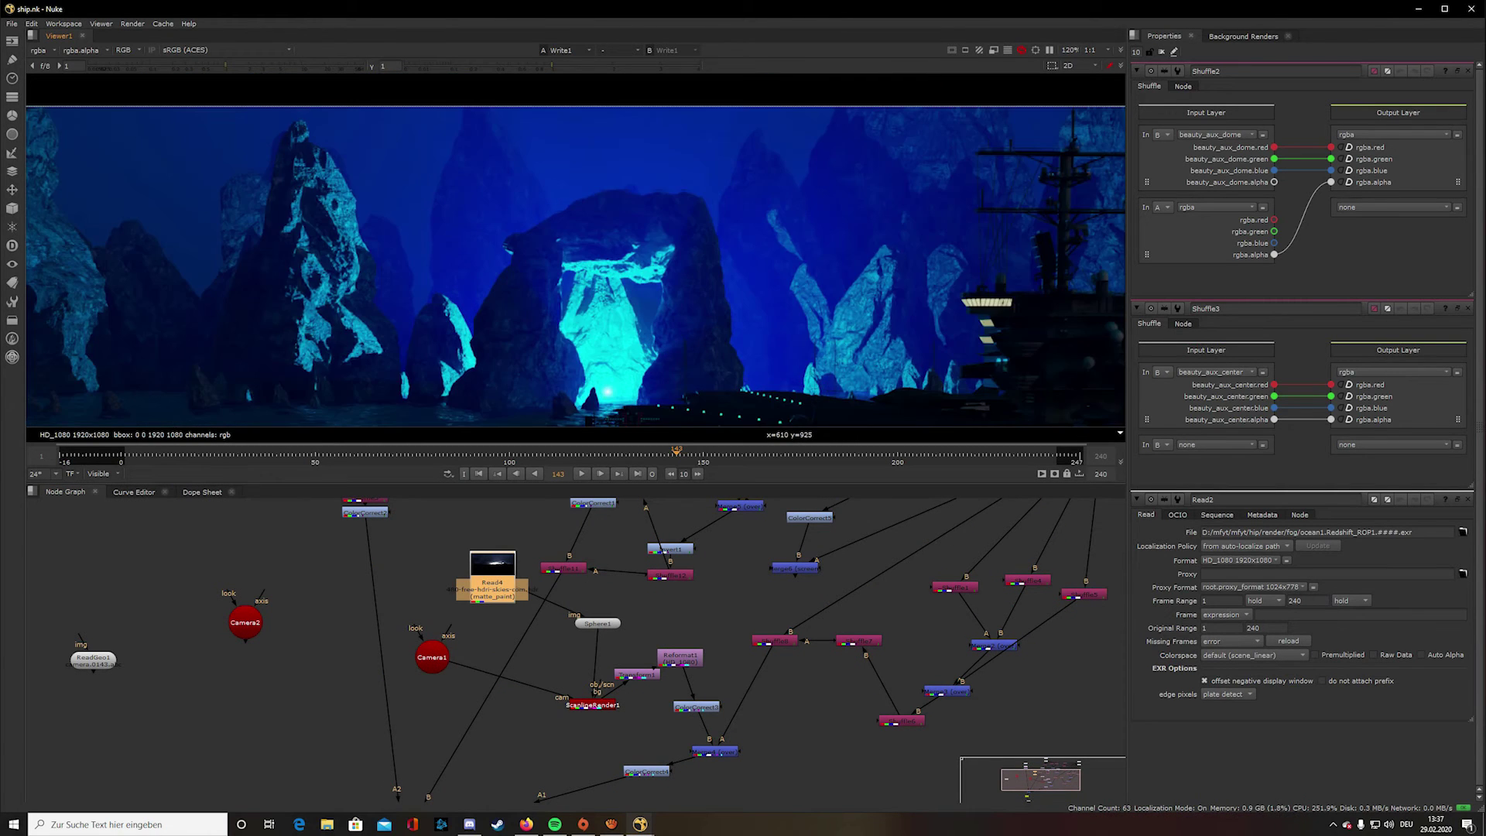
scroll(557, 157, down, 5)
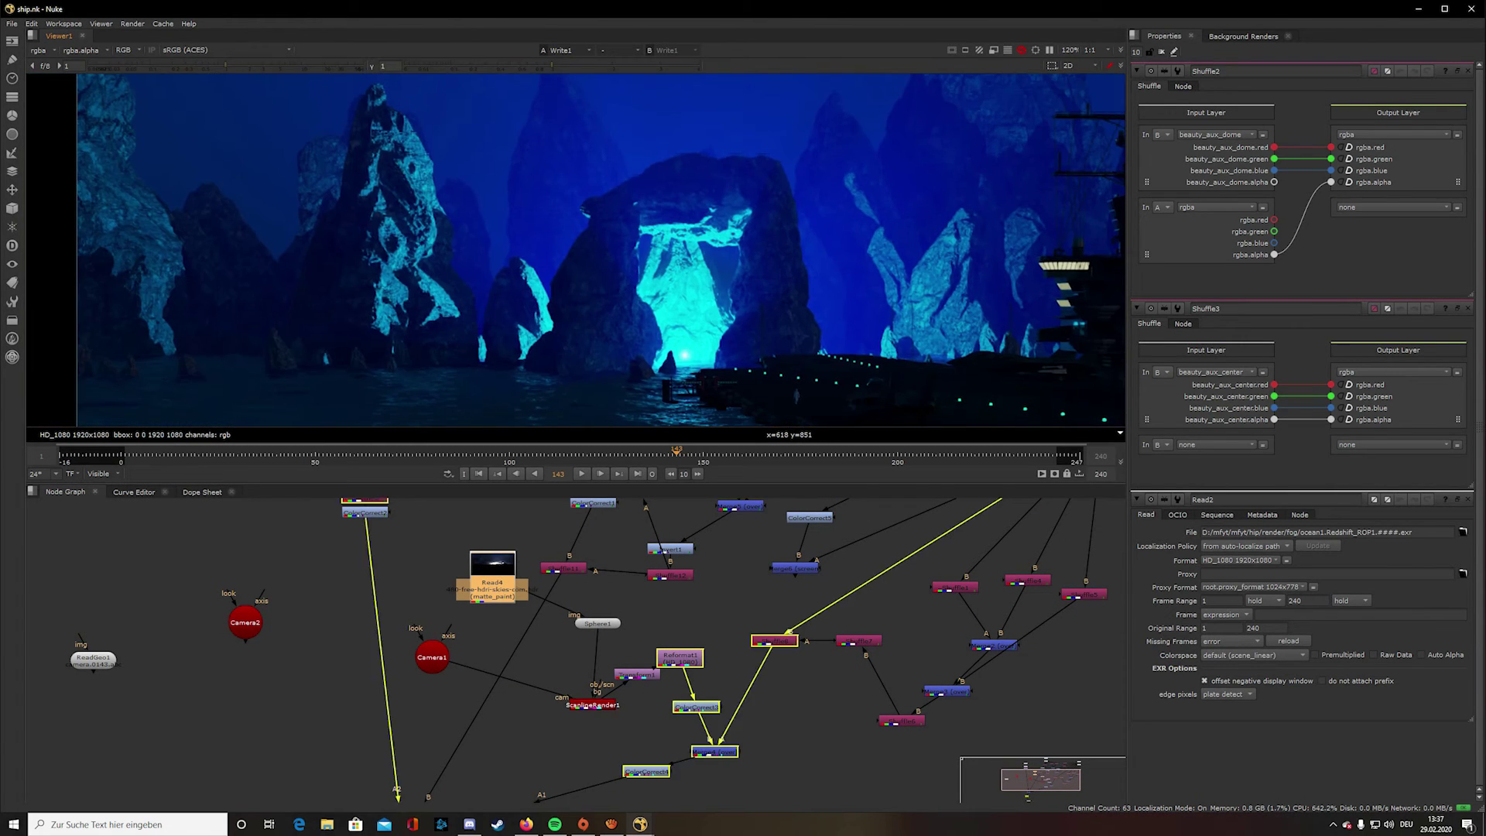
middle_drag(558, 158, 556, 174)
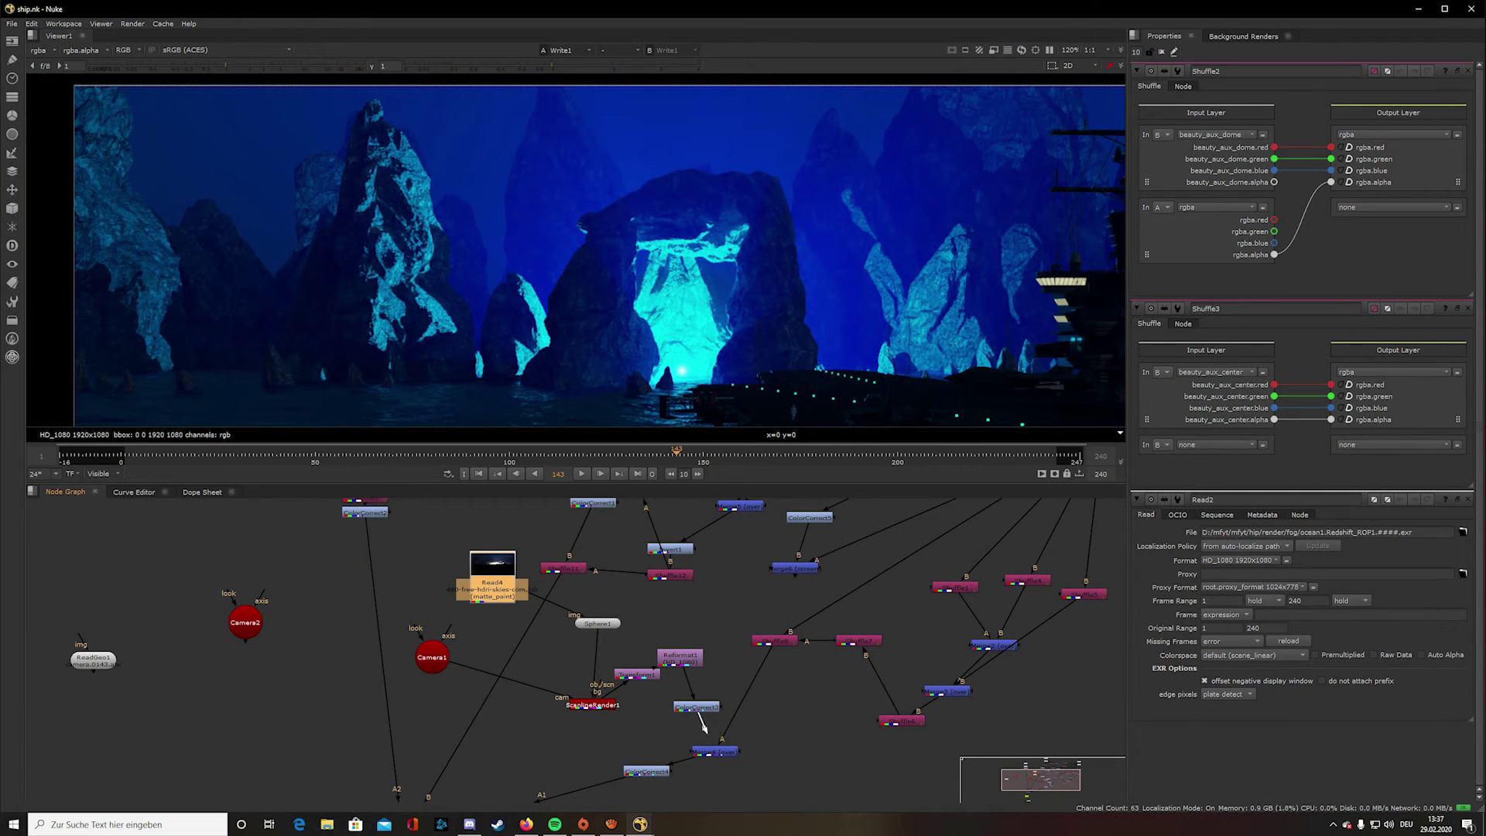
drag(702, 724, 706, 731)
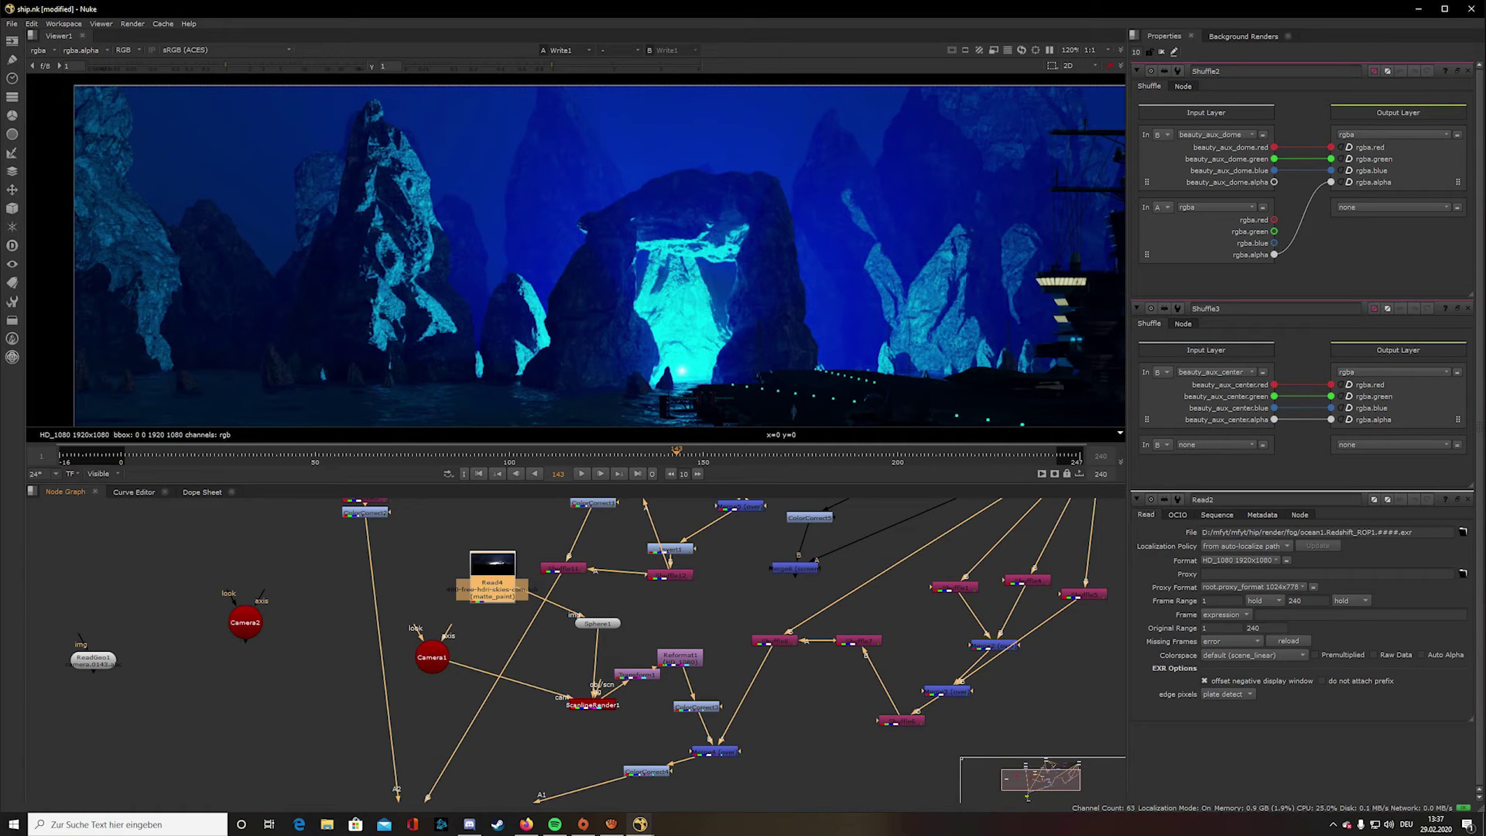
drag(705, 730, 703, 735)
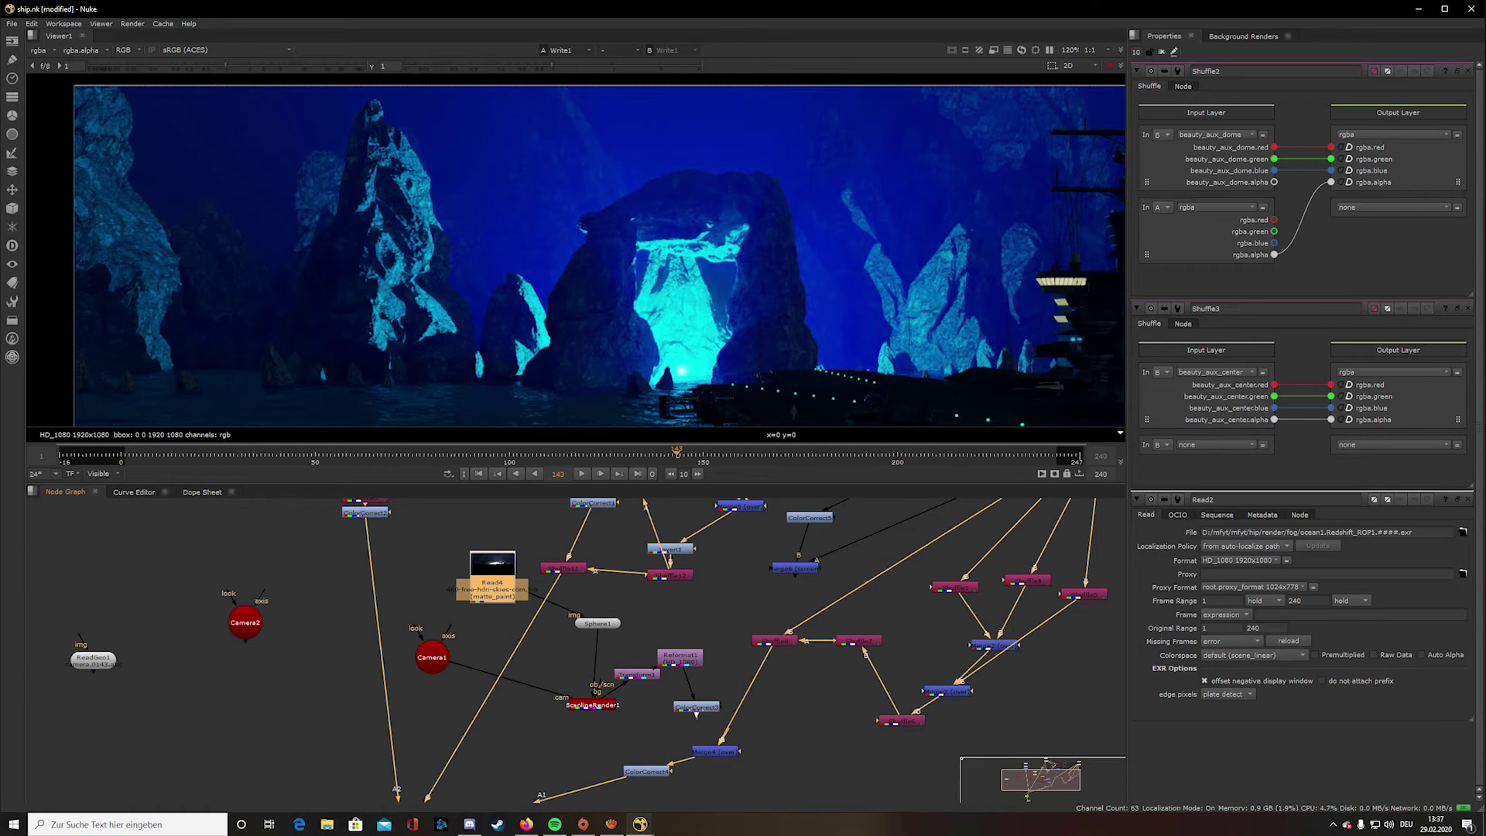
scroll(510, 354, down, 4)
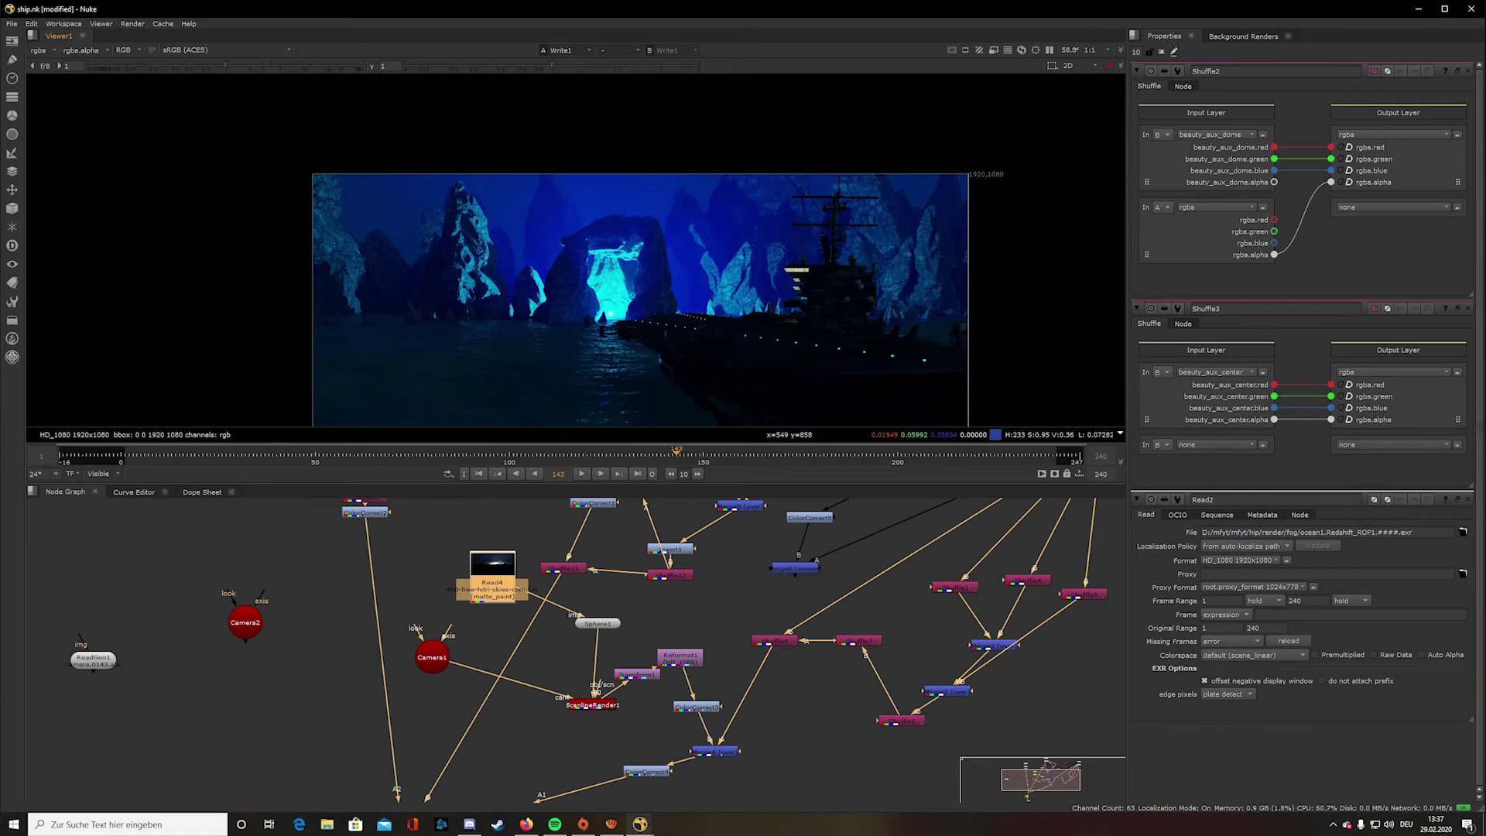
- Examine the end of the node graph, where the Merge1 (screen) node feeds Write1 and Viewer1
scroll(432, 657, up, 5)
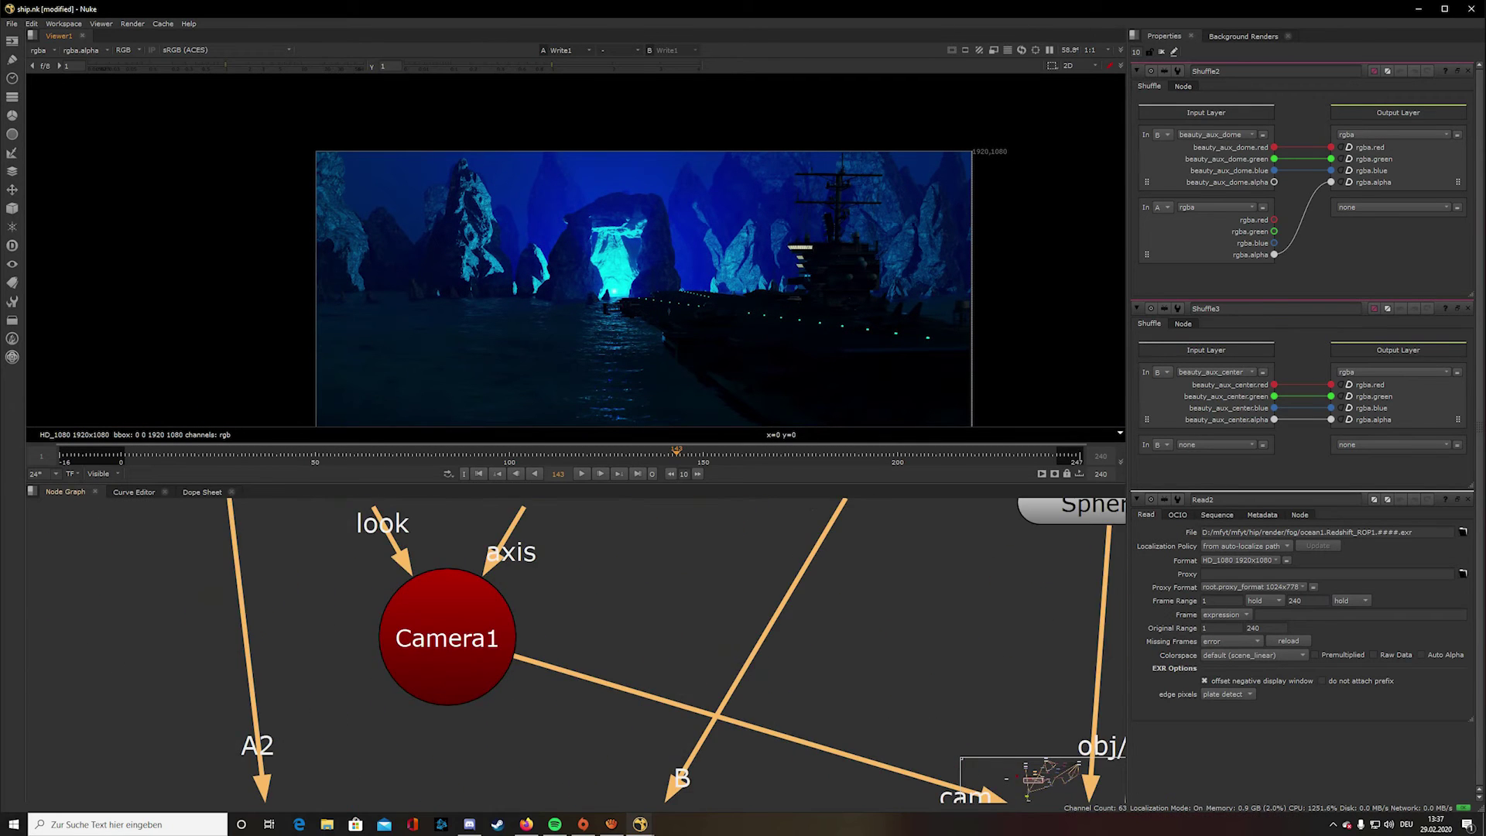
scroll(465, 650, down, 3)
scroll(487, 651, down, 9)
middle_drag(487, 651, 488, 561)
scroll(474, 649, up, 9)
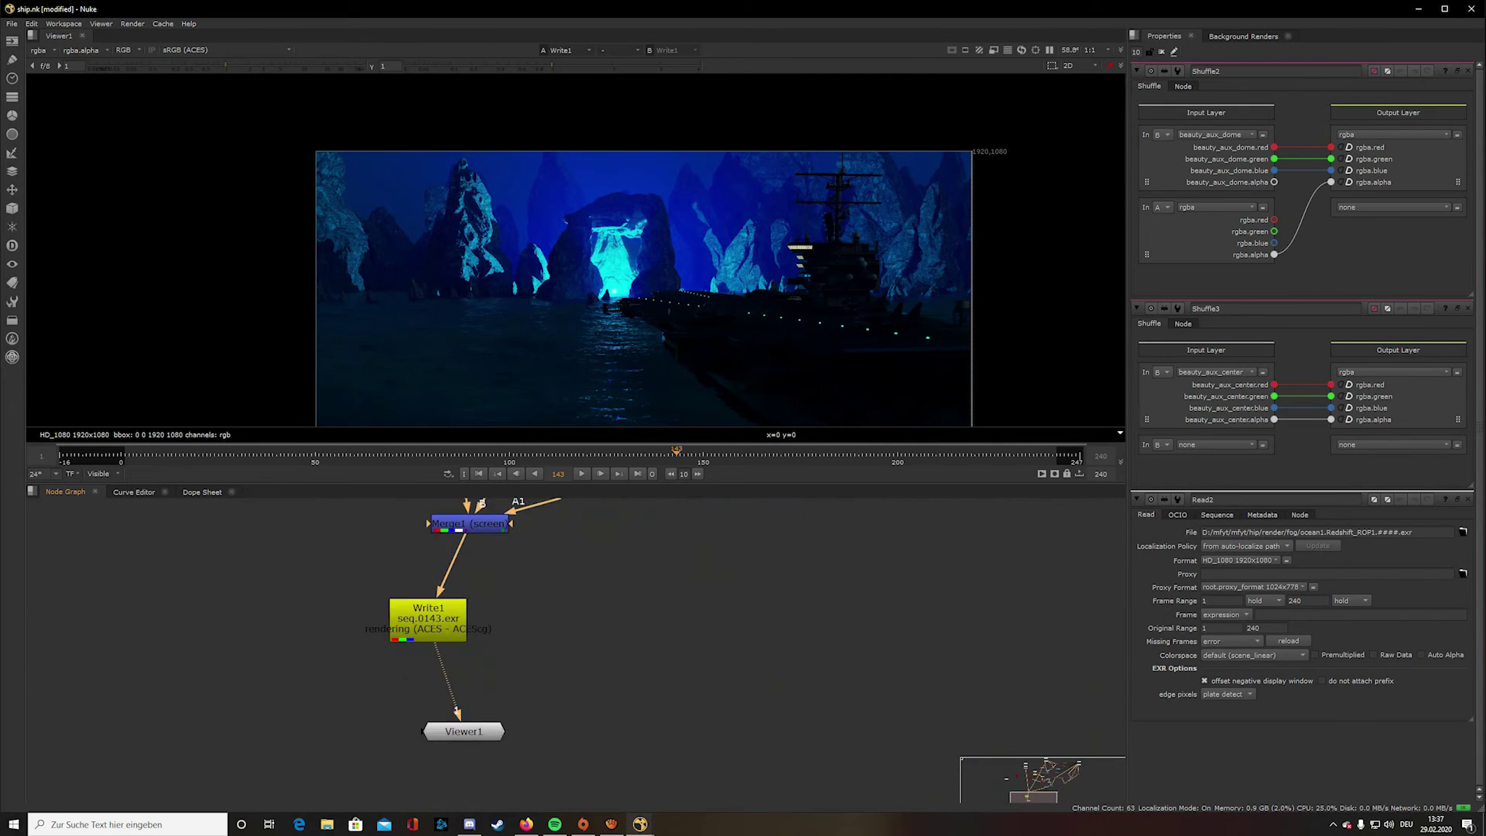
middle_drag(474, 619, 314, 790)
- Move the Merge2 (over) node slightly left beneath the shuffle nodes that feed it
scroll(403, 774, down, 4)
middle_drag(534, 650, 435, 710)
click(708, 622)
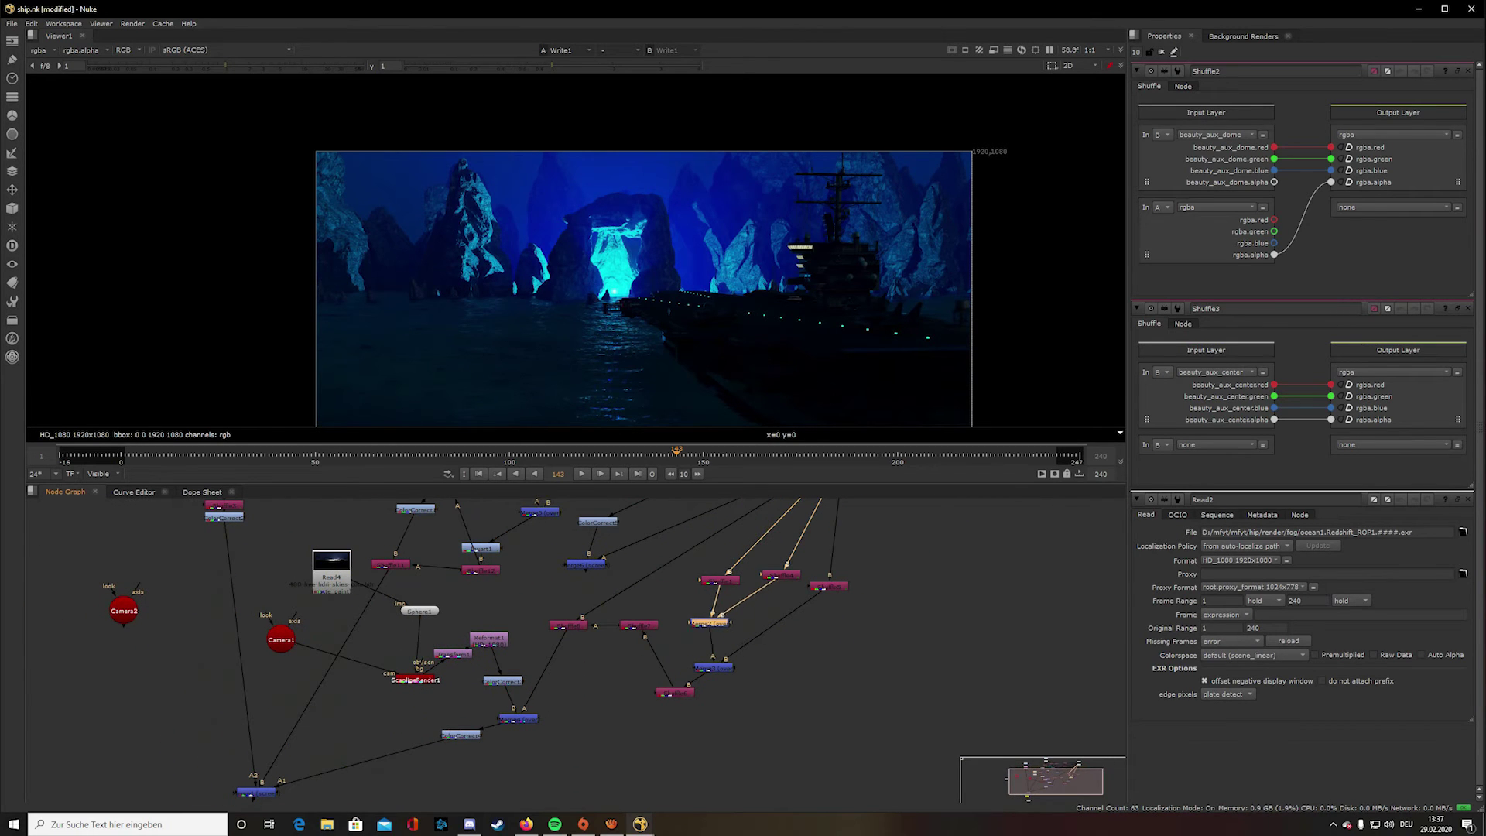
drag(708, 621, 696, 620)
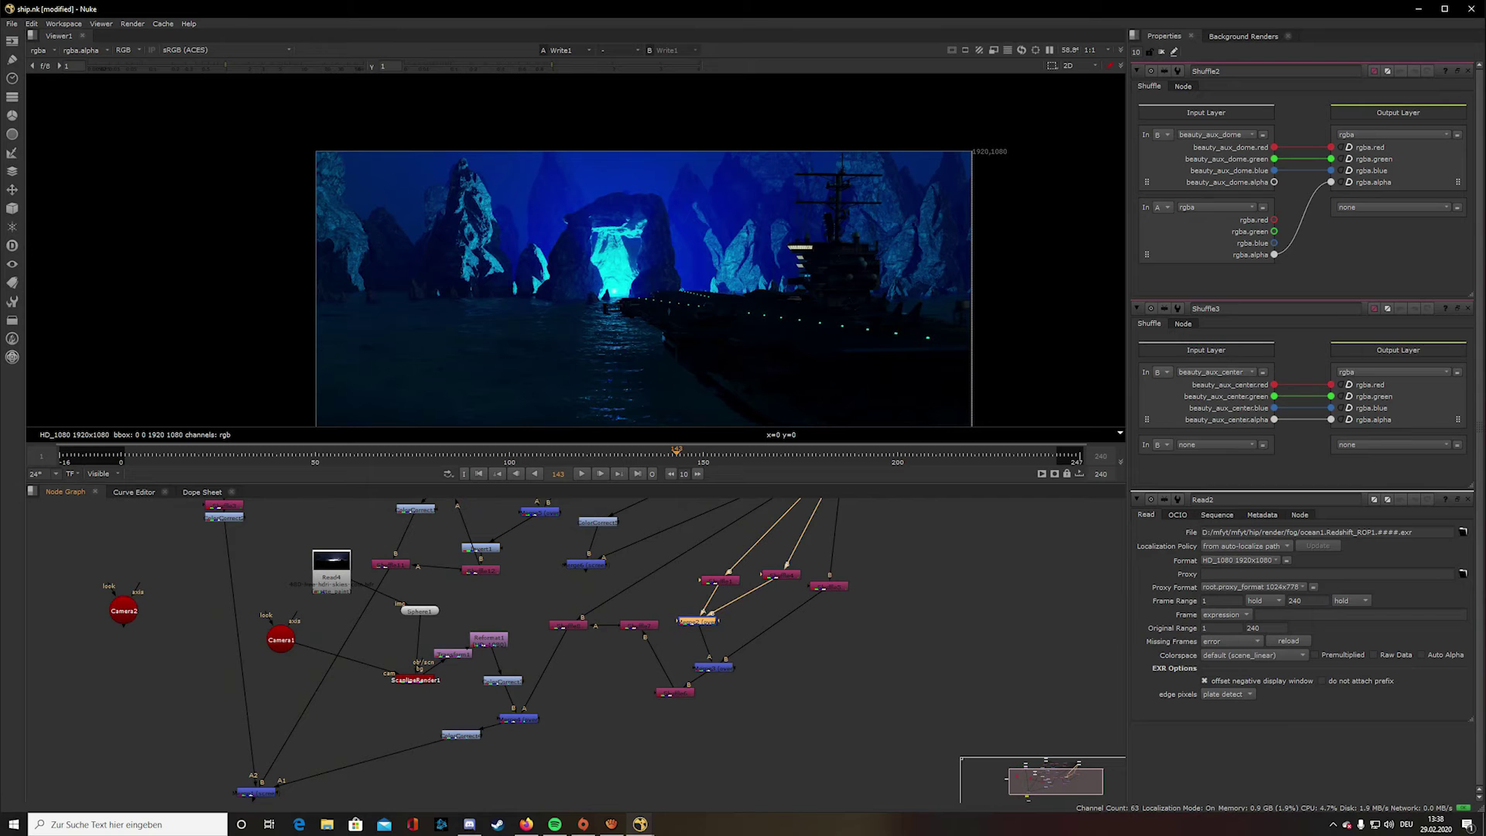
- Examine how the shuffle and merge nodes around Merge2 (over) connect to the Read1 render and sky branch
scroll(325, 542, down, 2)
scroll(325, 542, up, 6)
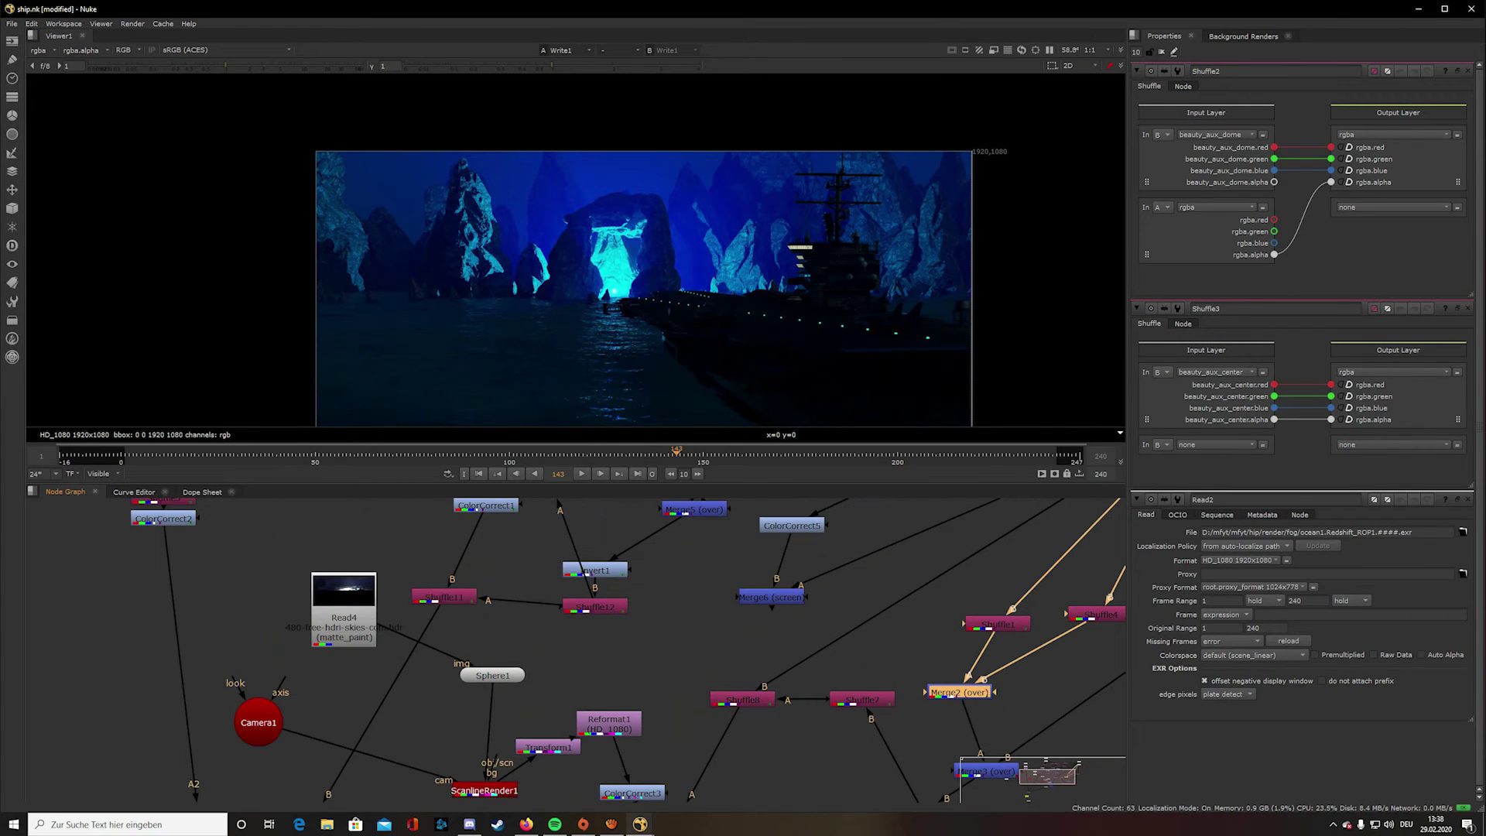
scroll(573, 650, down, 4)
scroll(573, 651, up, 6)
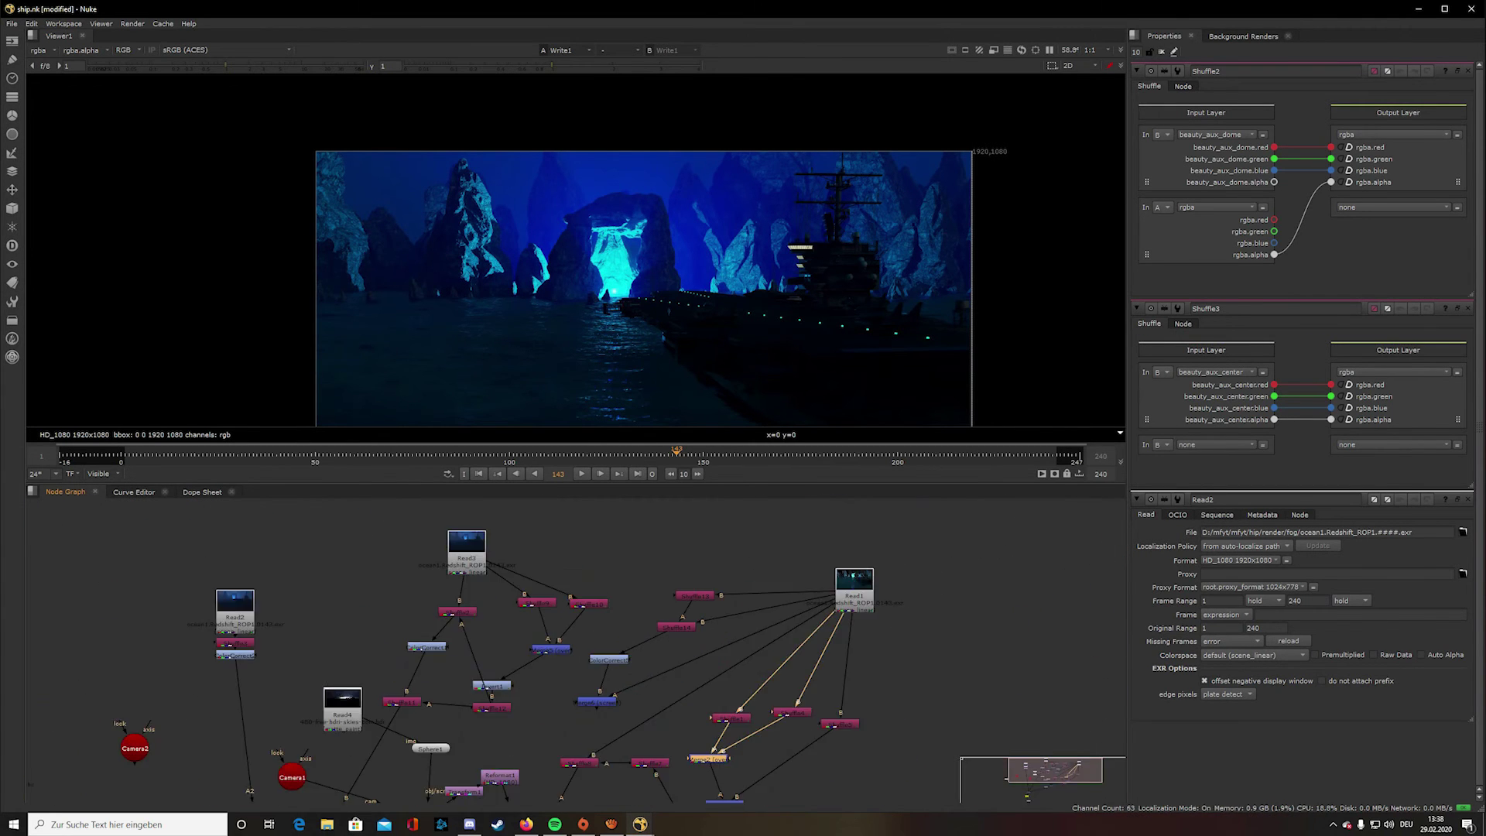
scroll(572, 650, down, 4)
scroll(573, 650, up, 5)
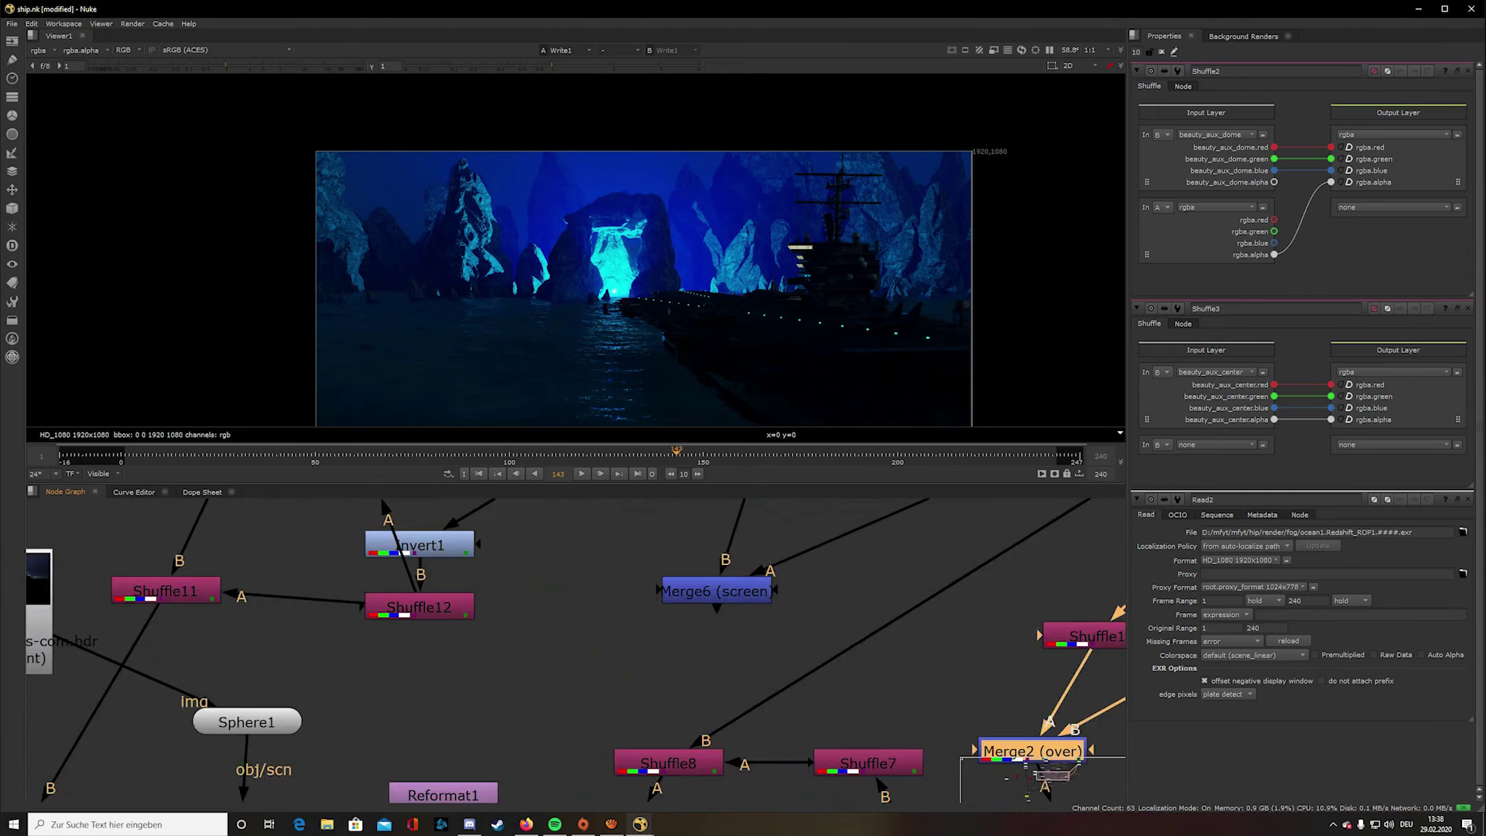
- Open the properties of the Write1 node at the end of the graph to review its EXR output and colorspace
scroll(654, 573, down, 5)
scroll(398, 623, up, 6)
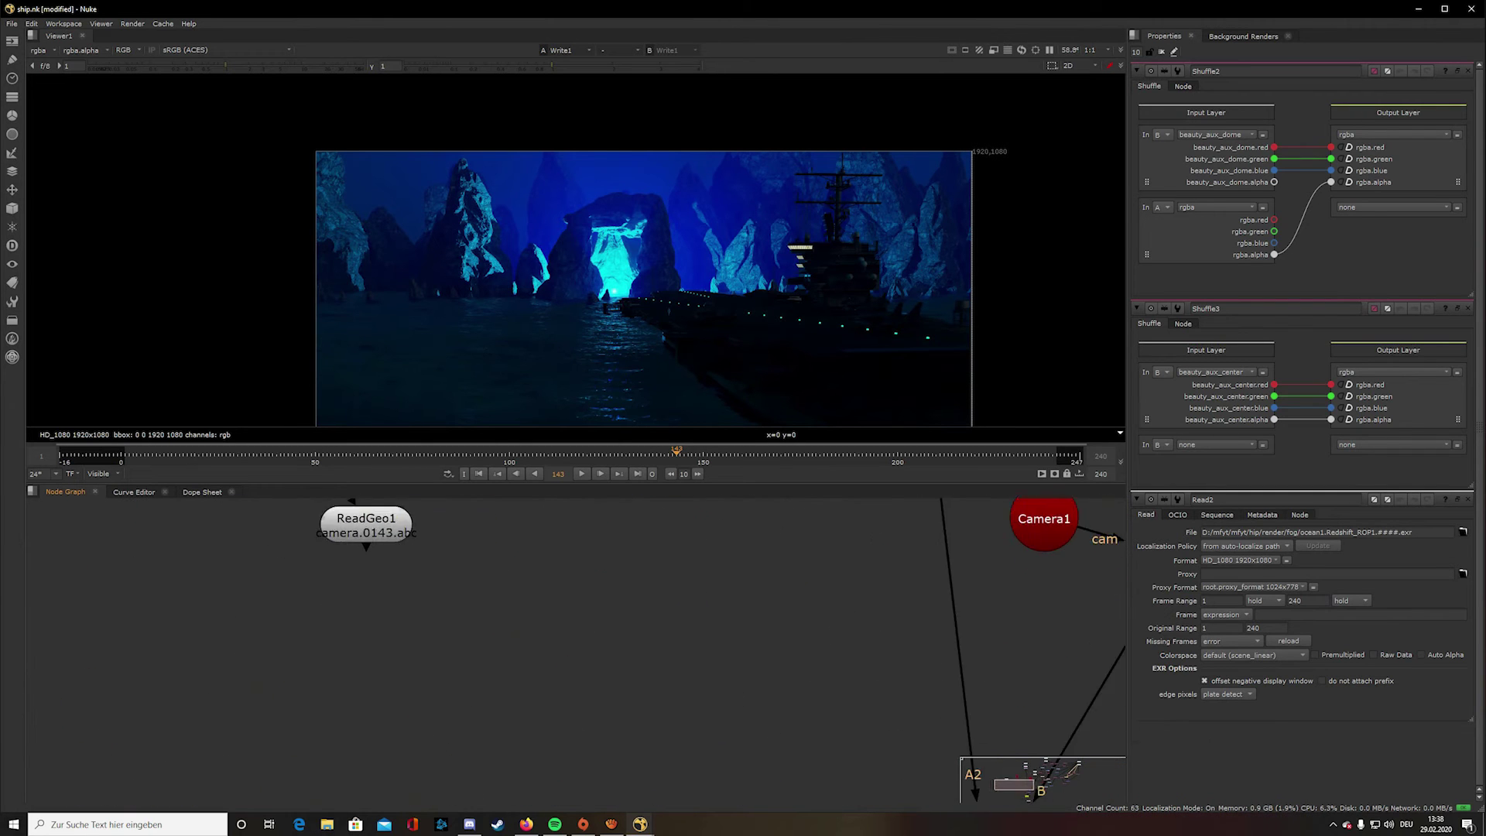
middle_drag(398, 623, 185, 478)
scroll(813, 794, up, 1)
middle_drag(813, 794, 564, 580)
scroll(596, 733, down, 4)
click(534, 589)
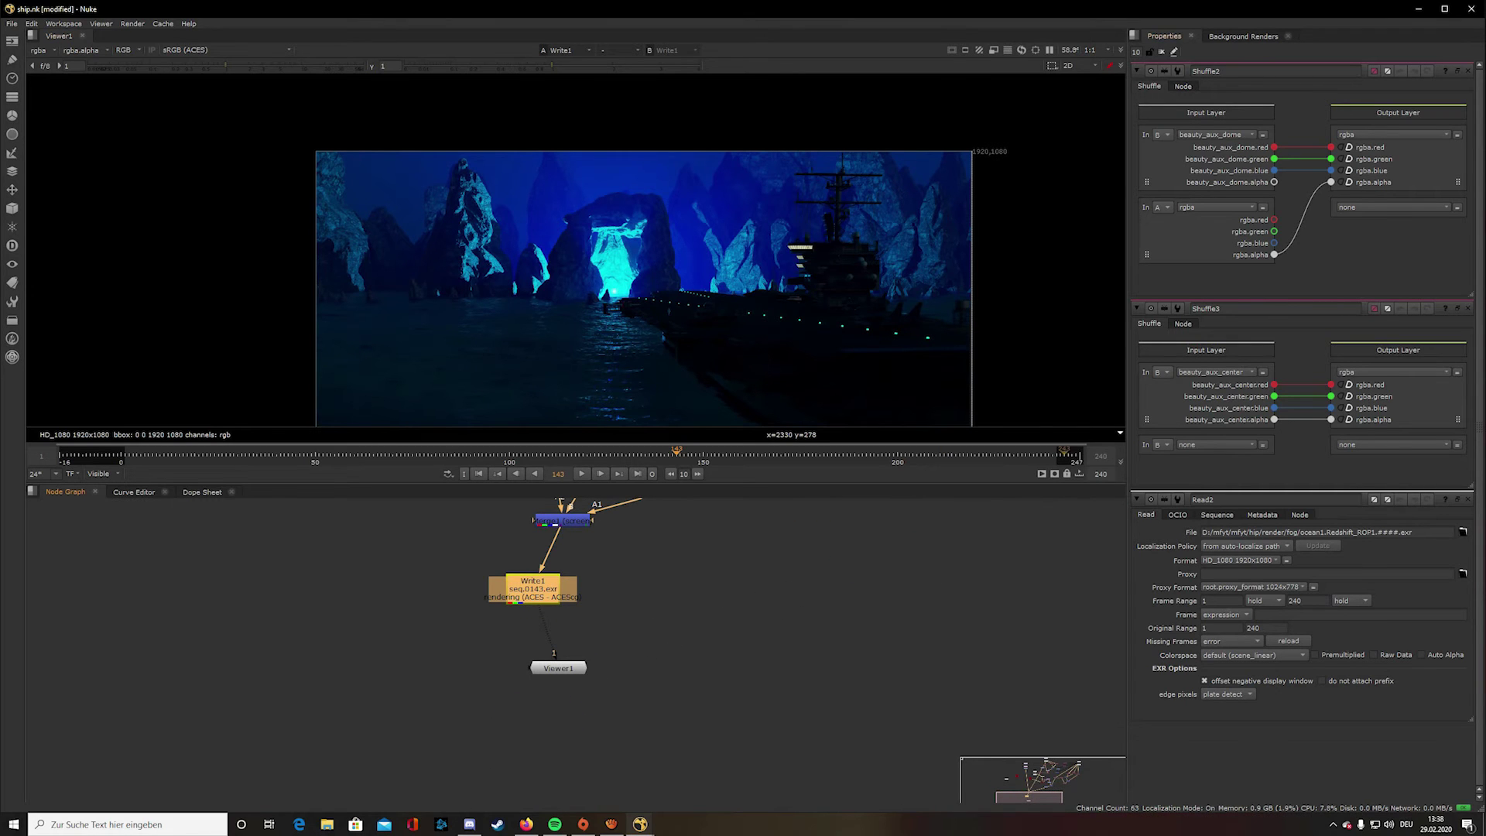
key(Return)
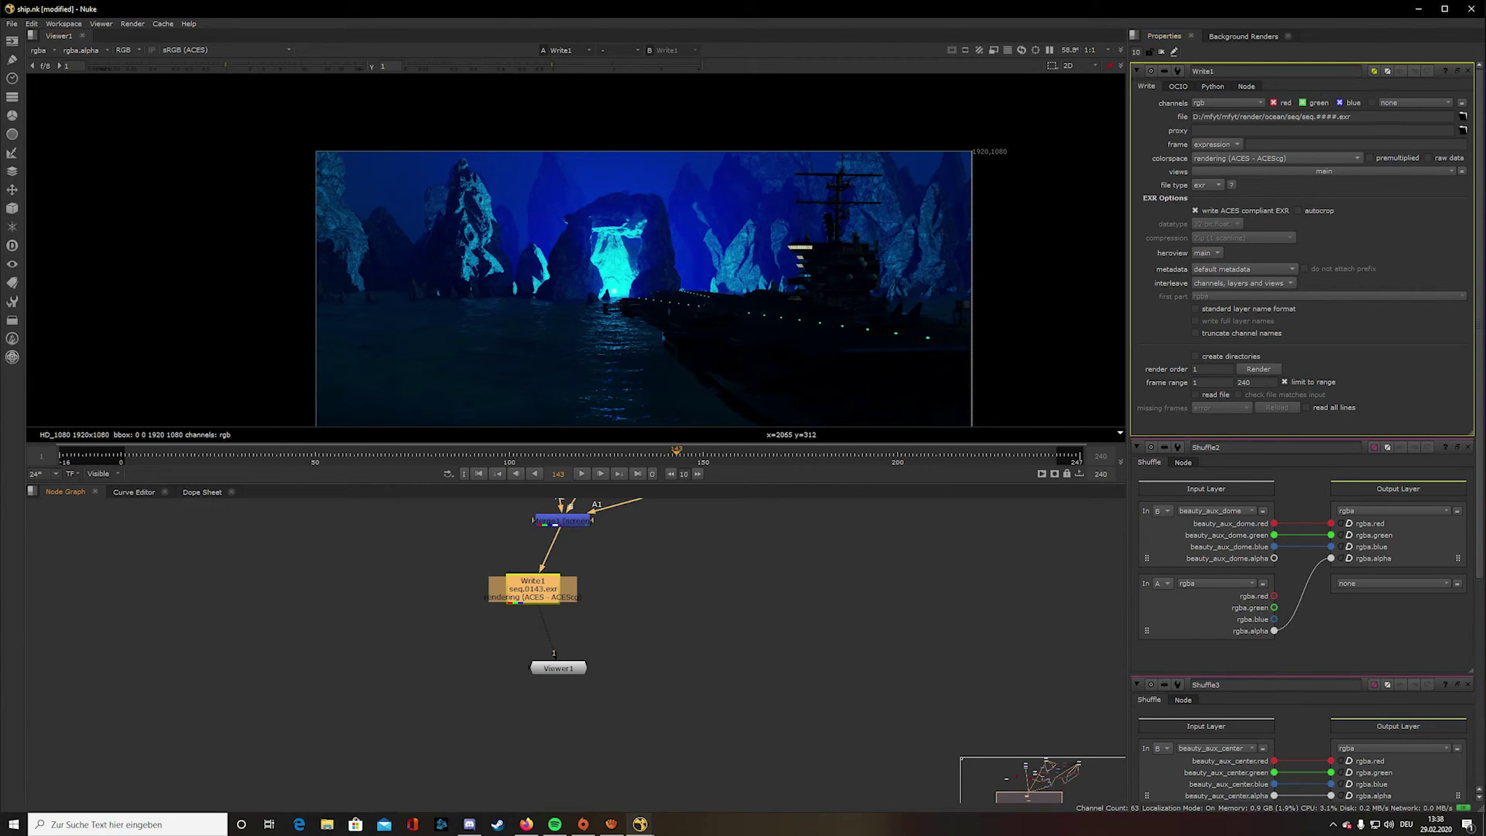
- Examine the complete node graph together with the full composite frame in the viewer
scroll(666, 677, down, 7)
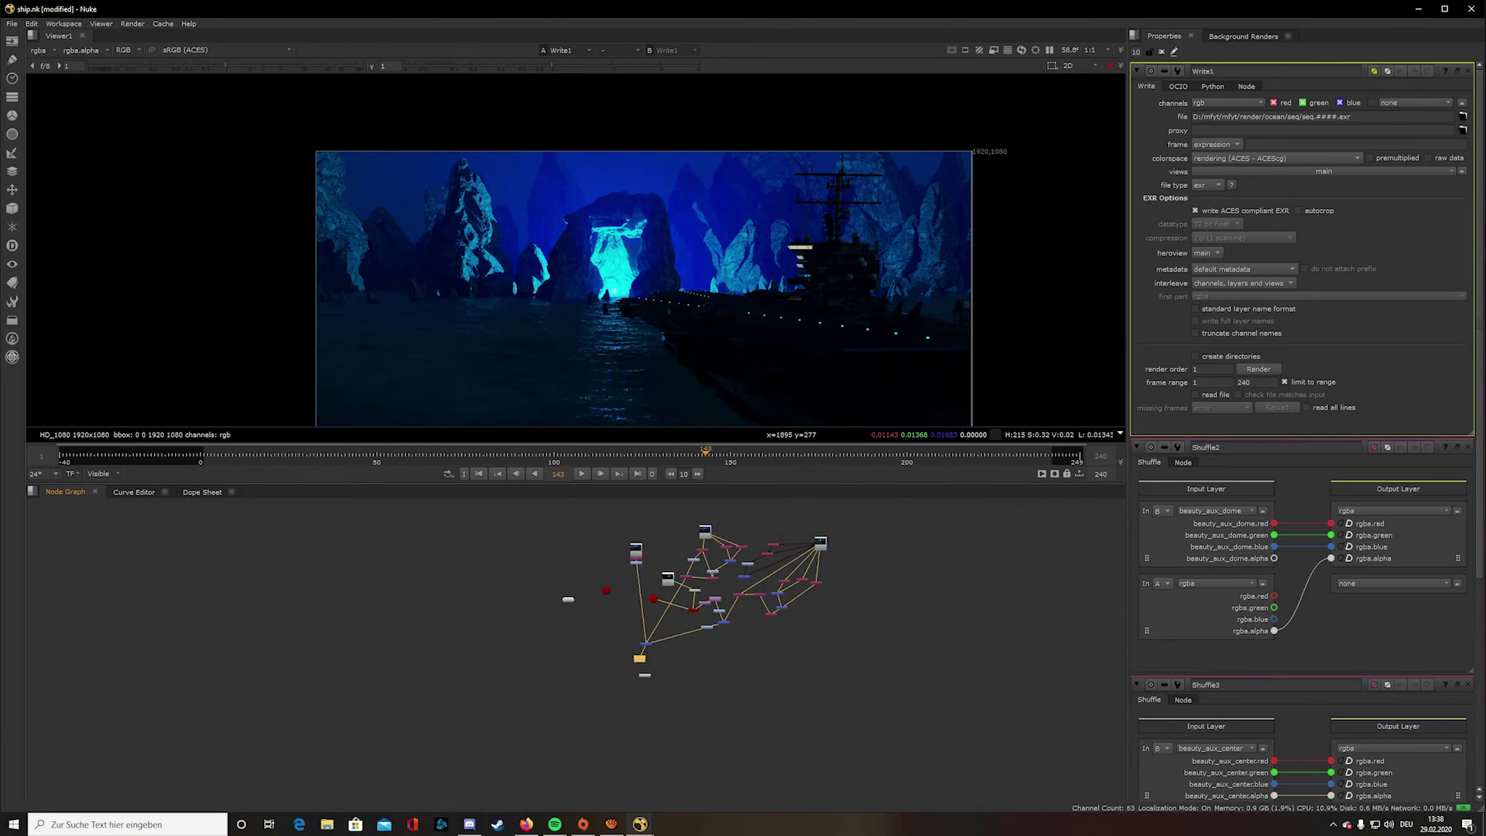
middle_drag(666, 677, 625, 675)
scroll(453, 271, down, 3)
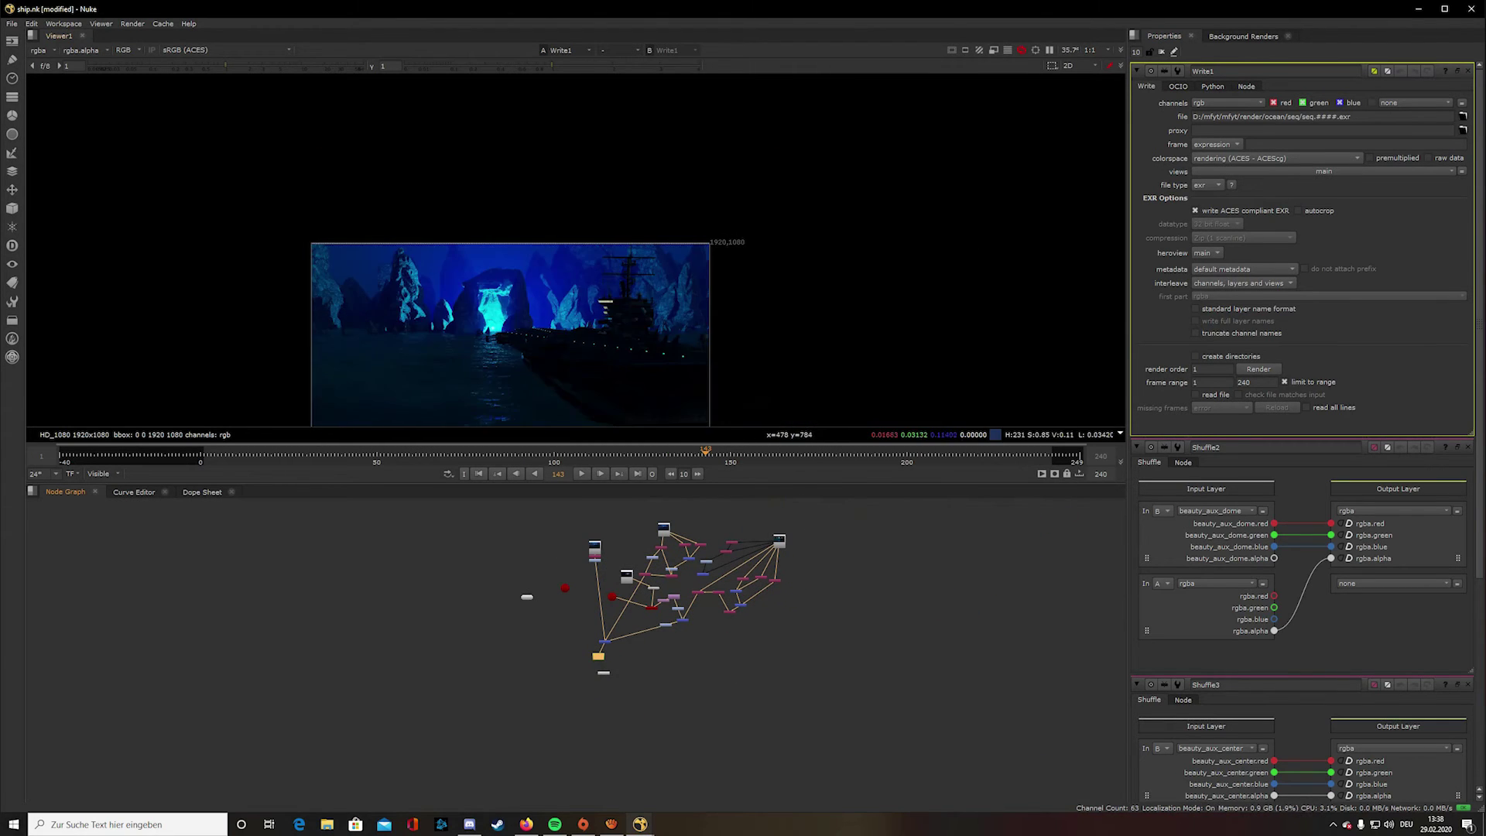
scroll(411, 301, down, 4)
scroll(644, 322, up, 4)
scroll(607, 297, down, 4)
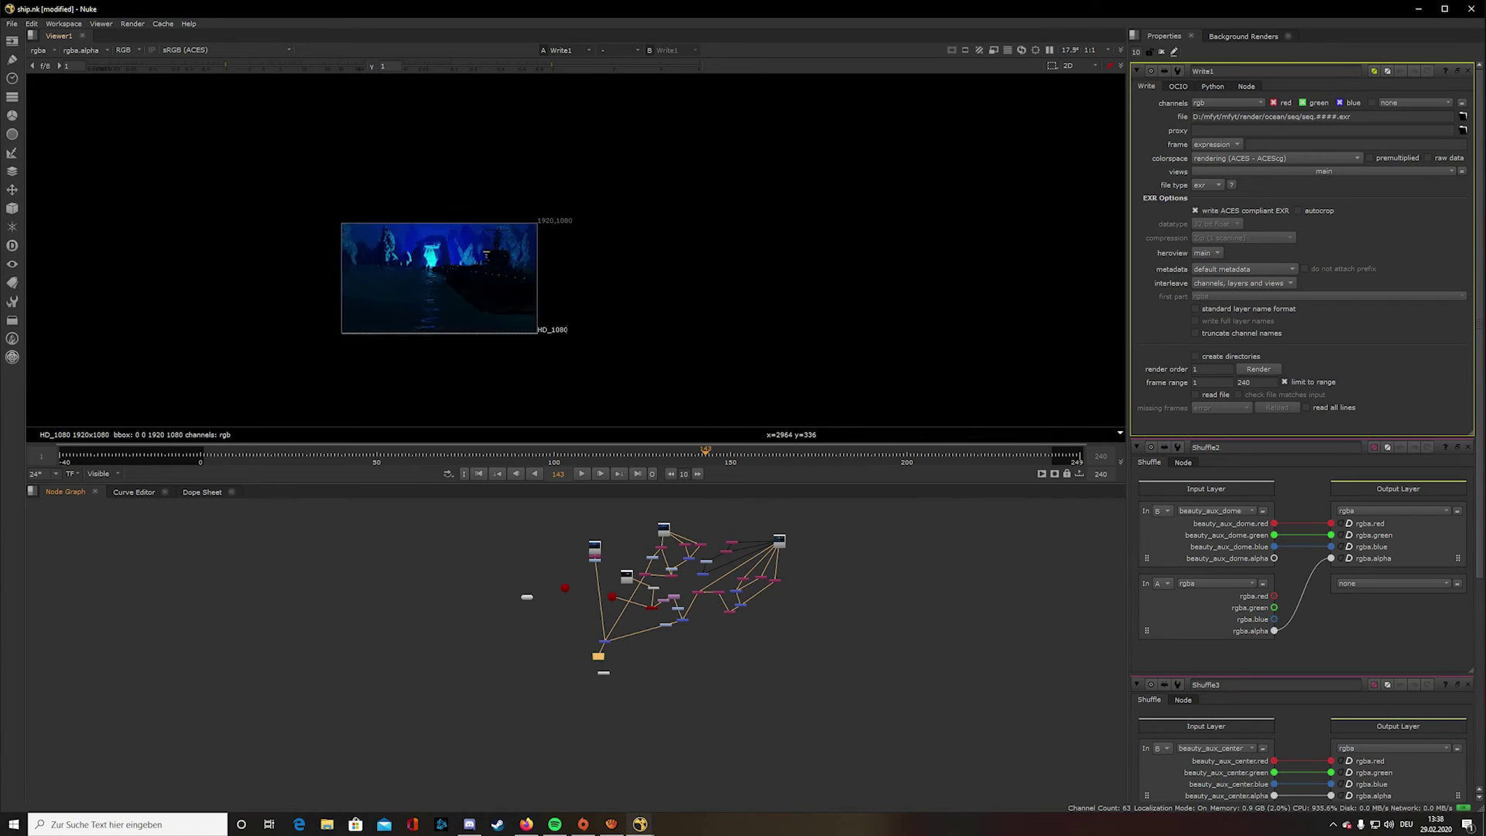
scroll(416, 282, up, 7)
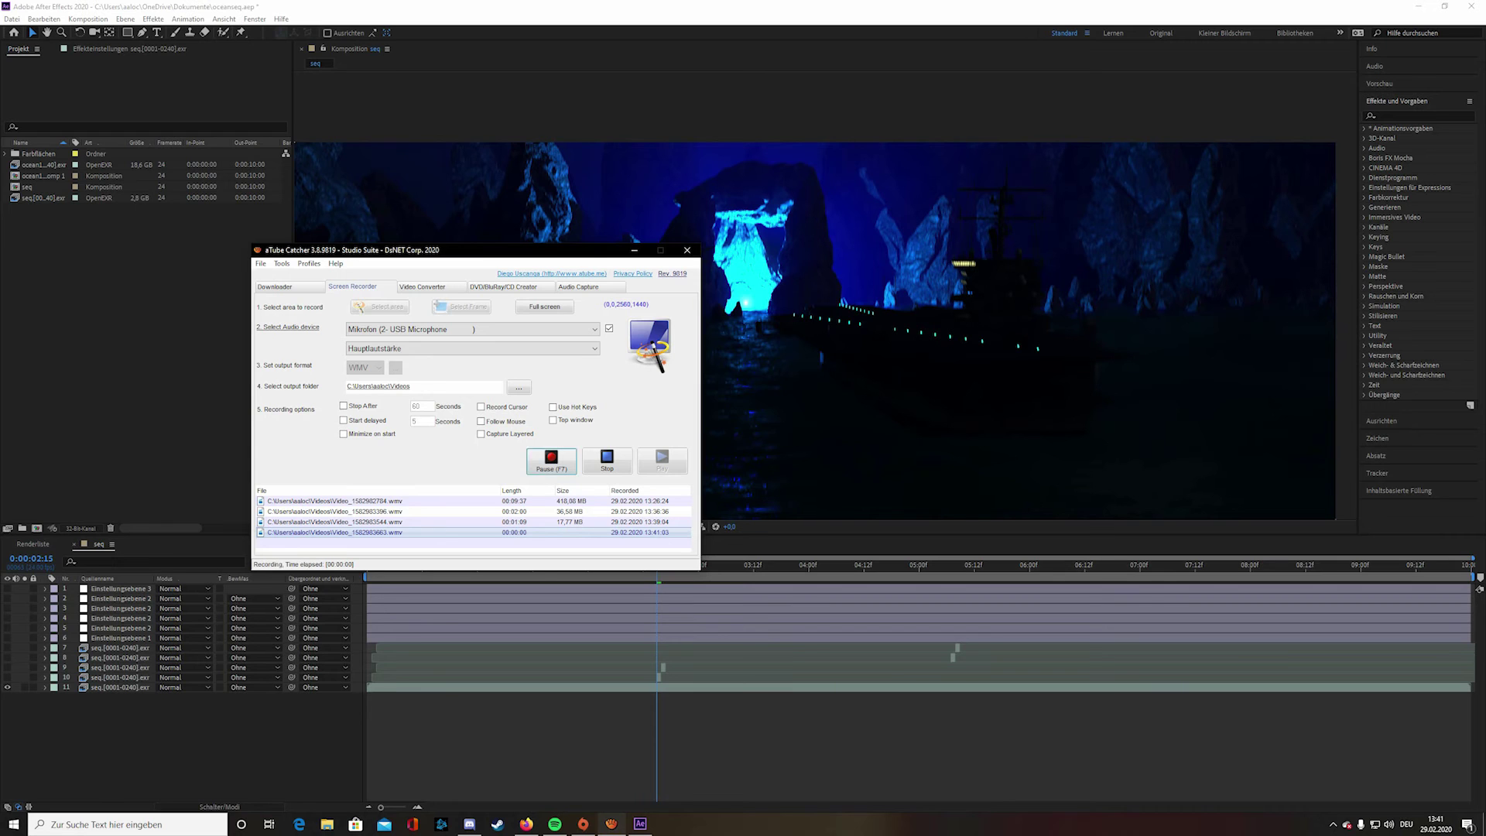
- Switch to After Effects, clear away the recorder window, and review the project's color management settings
click(634, 250)
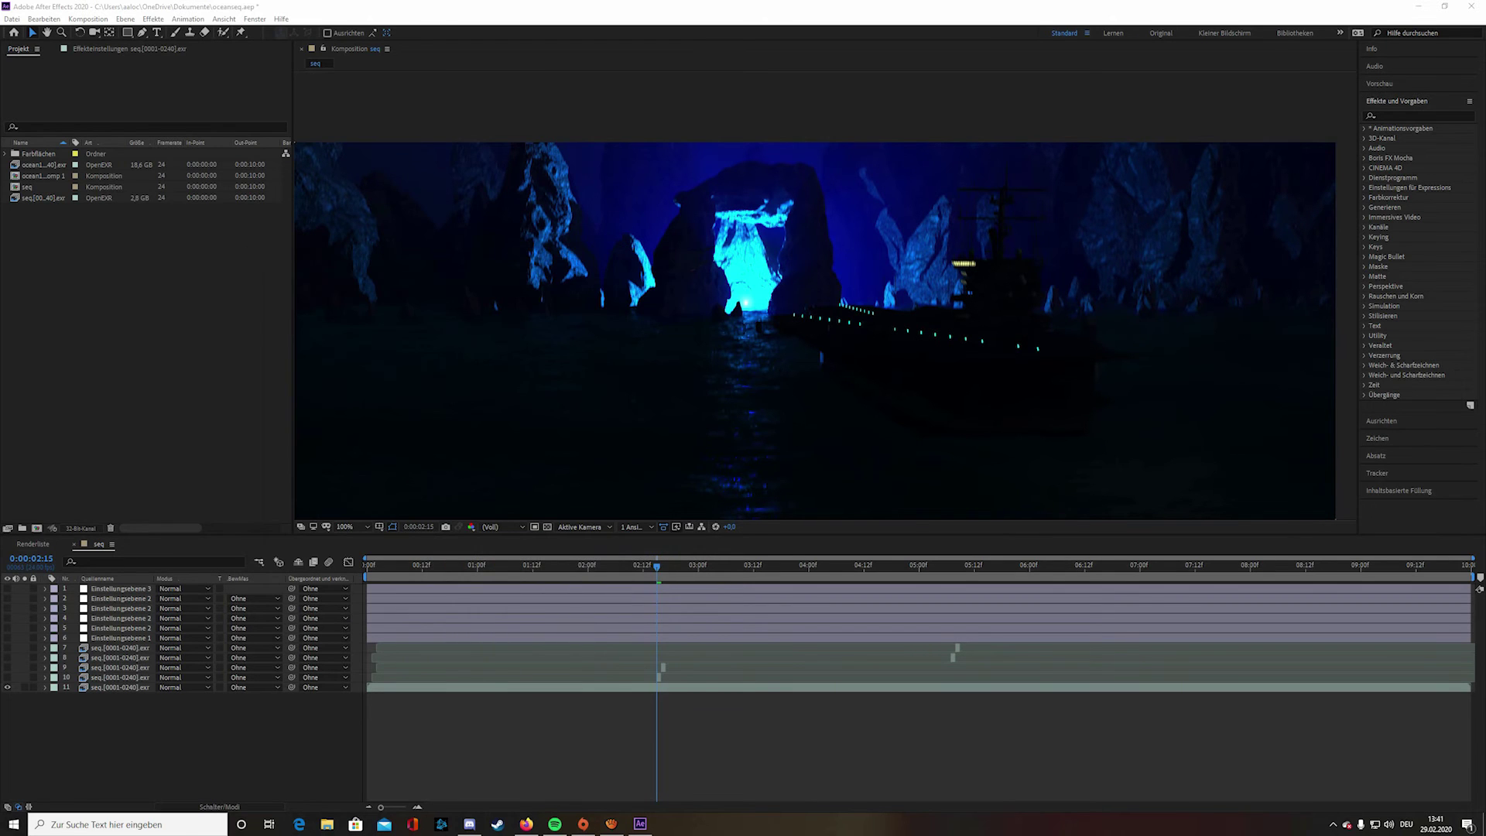
scroll(821, 286, down, 4)
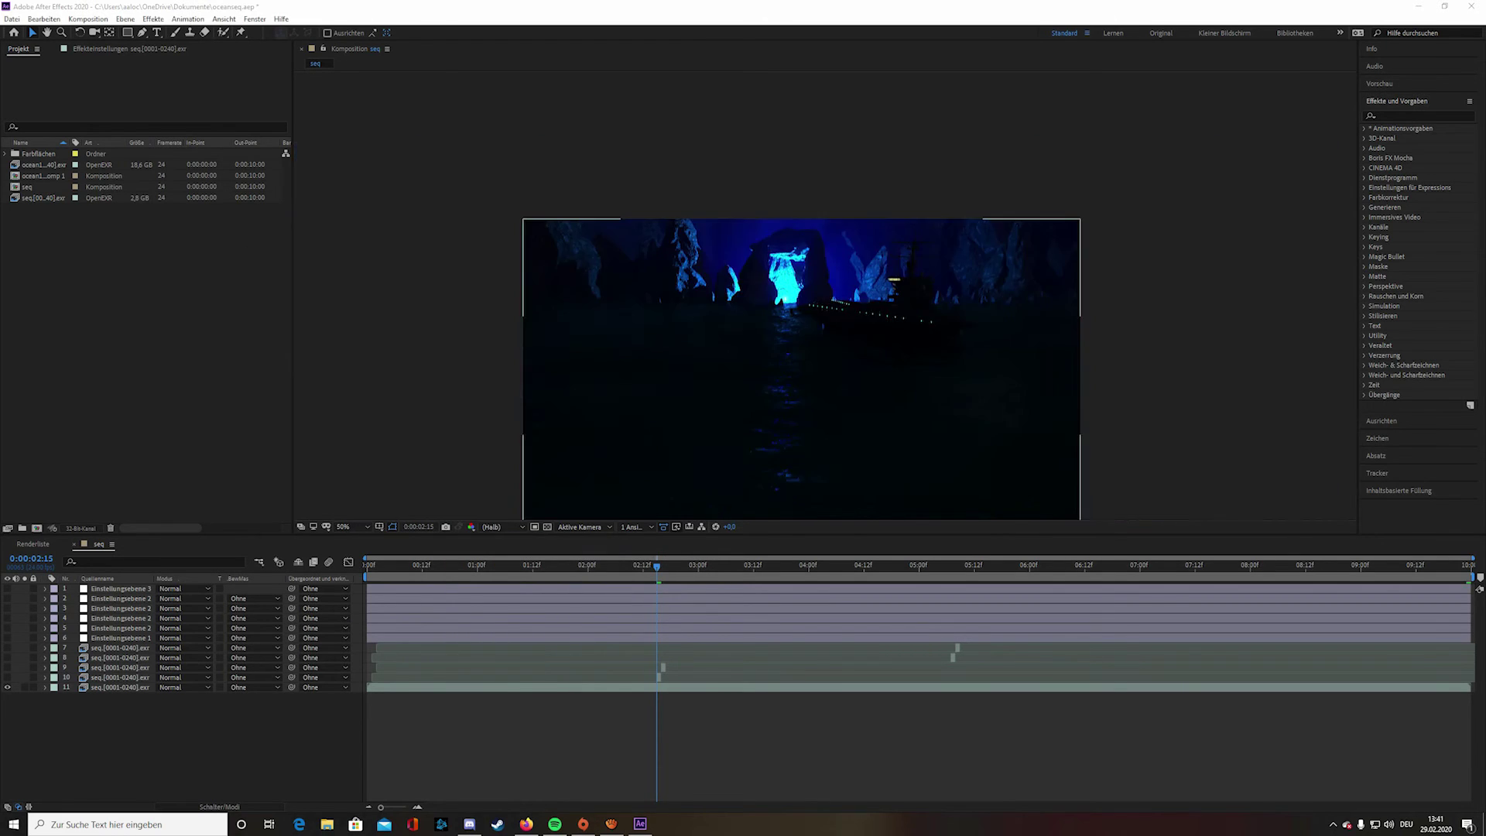
middle_drag(822, 286, 774, 334)
scroll(811, 291, up, 3)
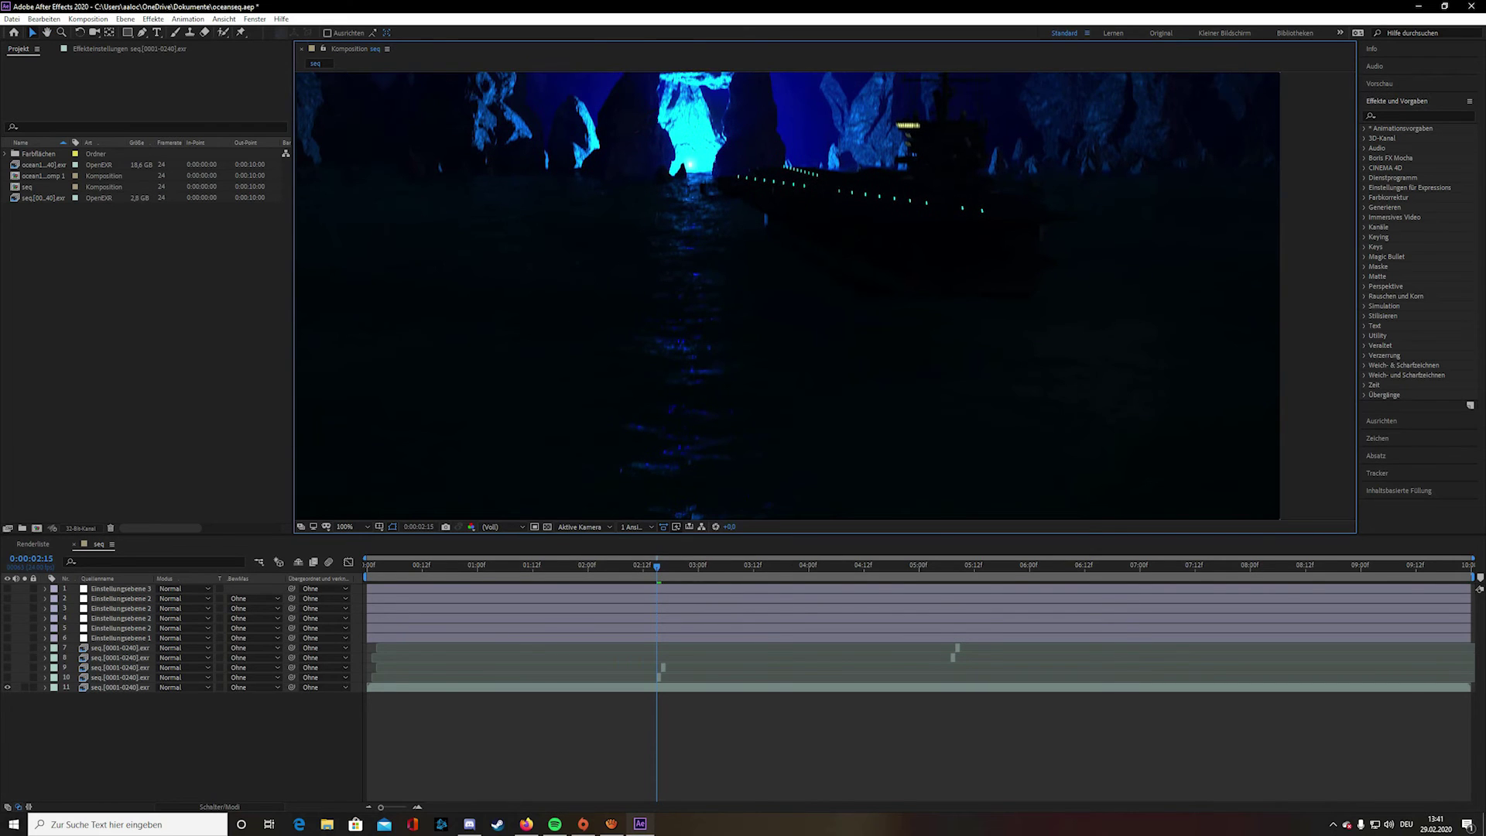
click(774, 334)
scroll(774, 333, down, 1)
click(81, 528)
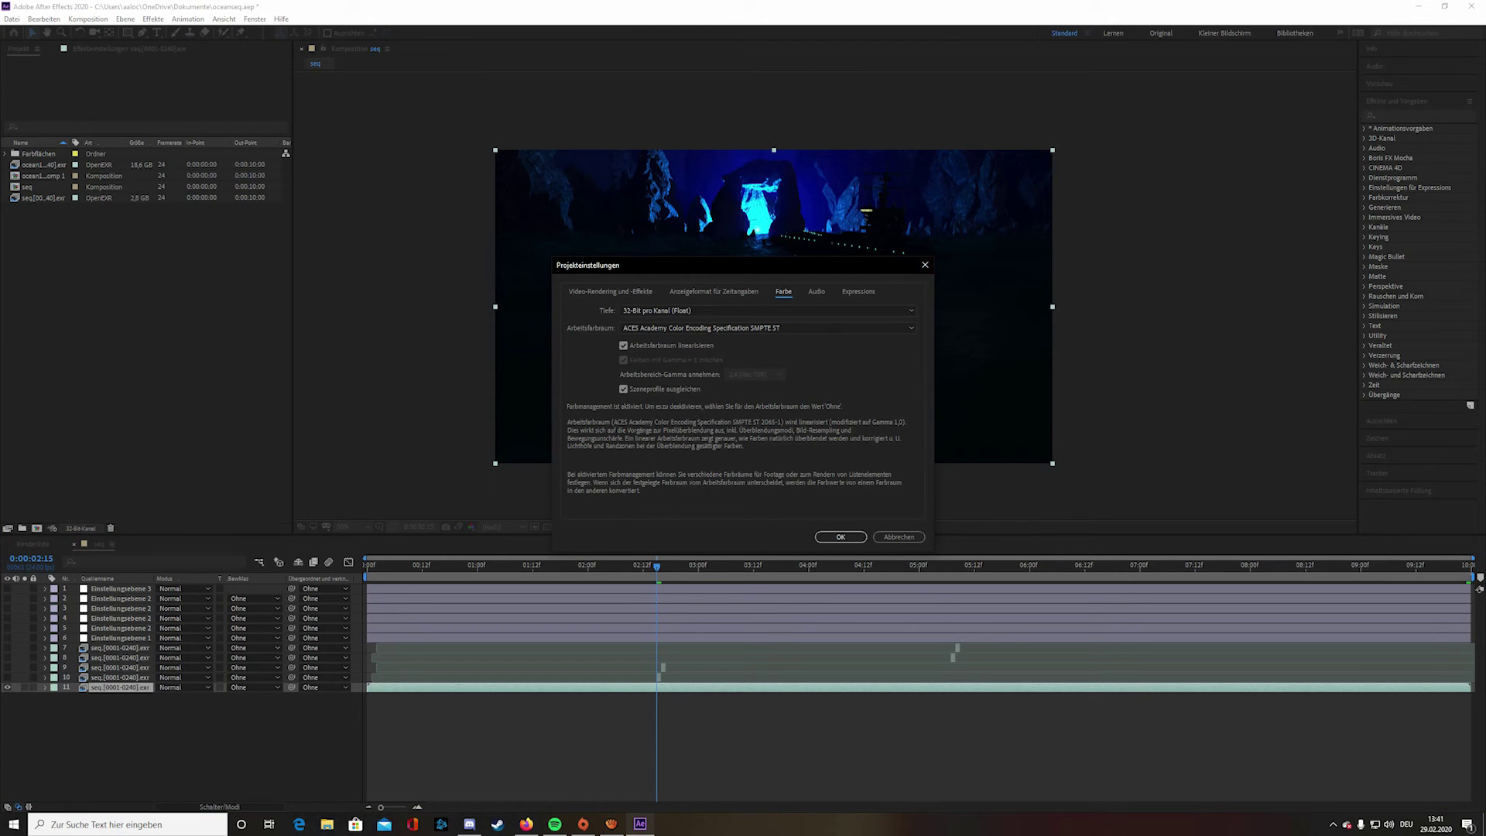
click(925, 265)
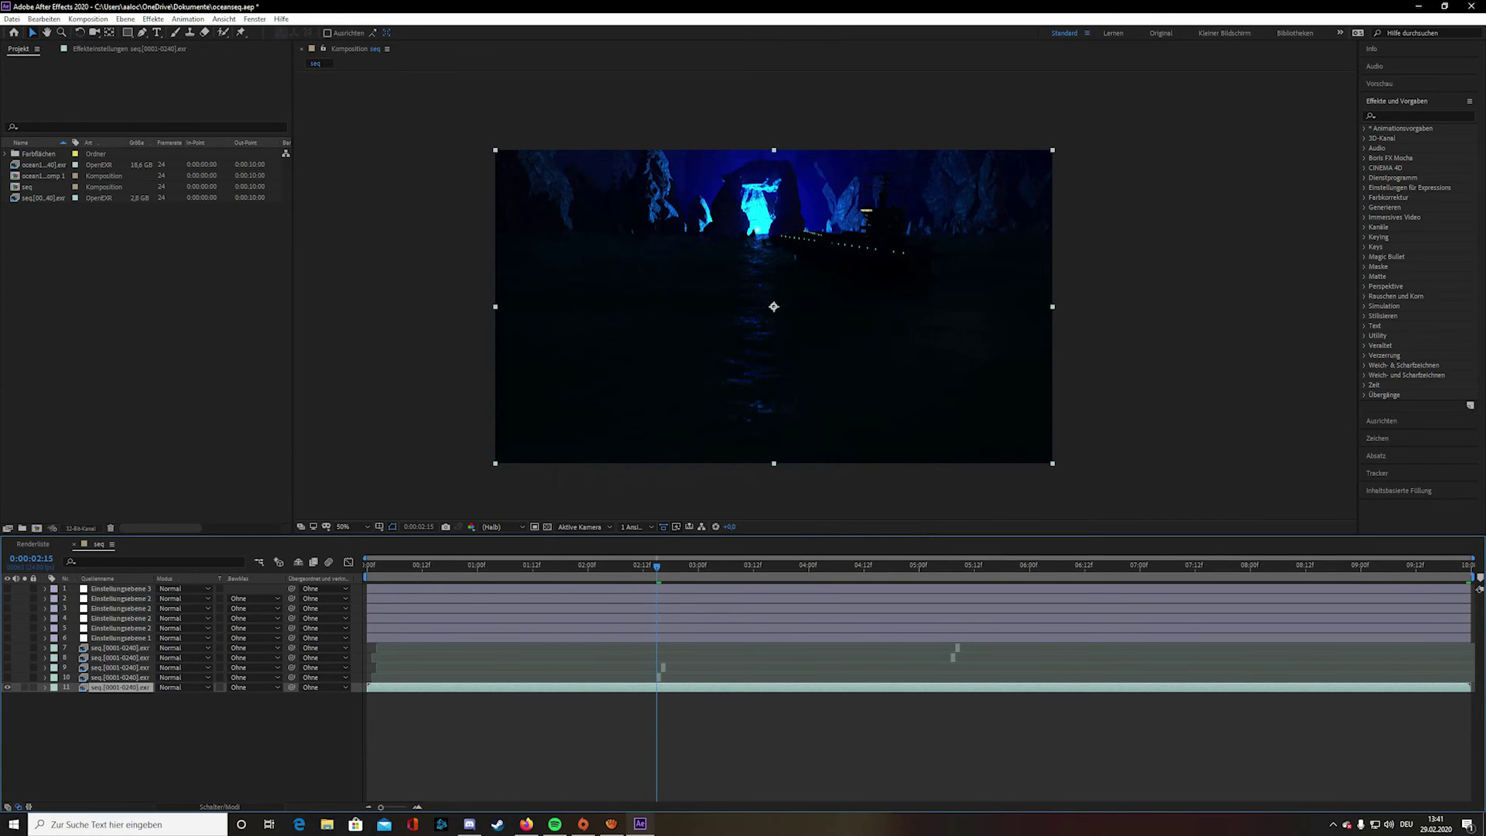
- Show the effects on the bottom seq layer and check the OpenColorIO input space options
key(F3)
click(42, 153)
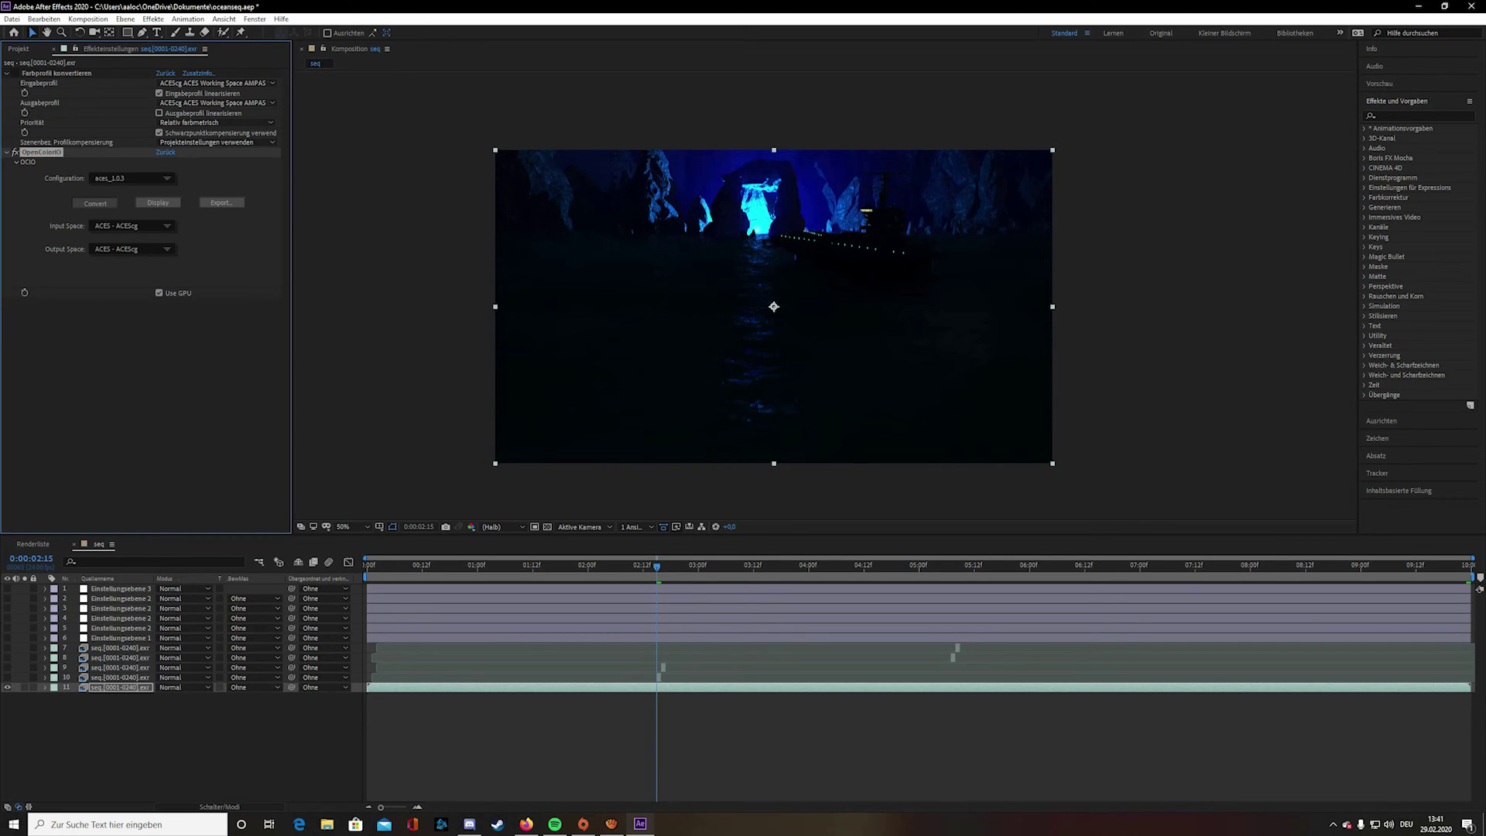
click(146, 227)
click(185, 364)
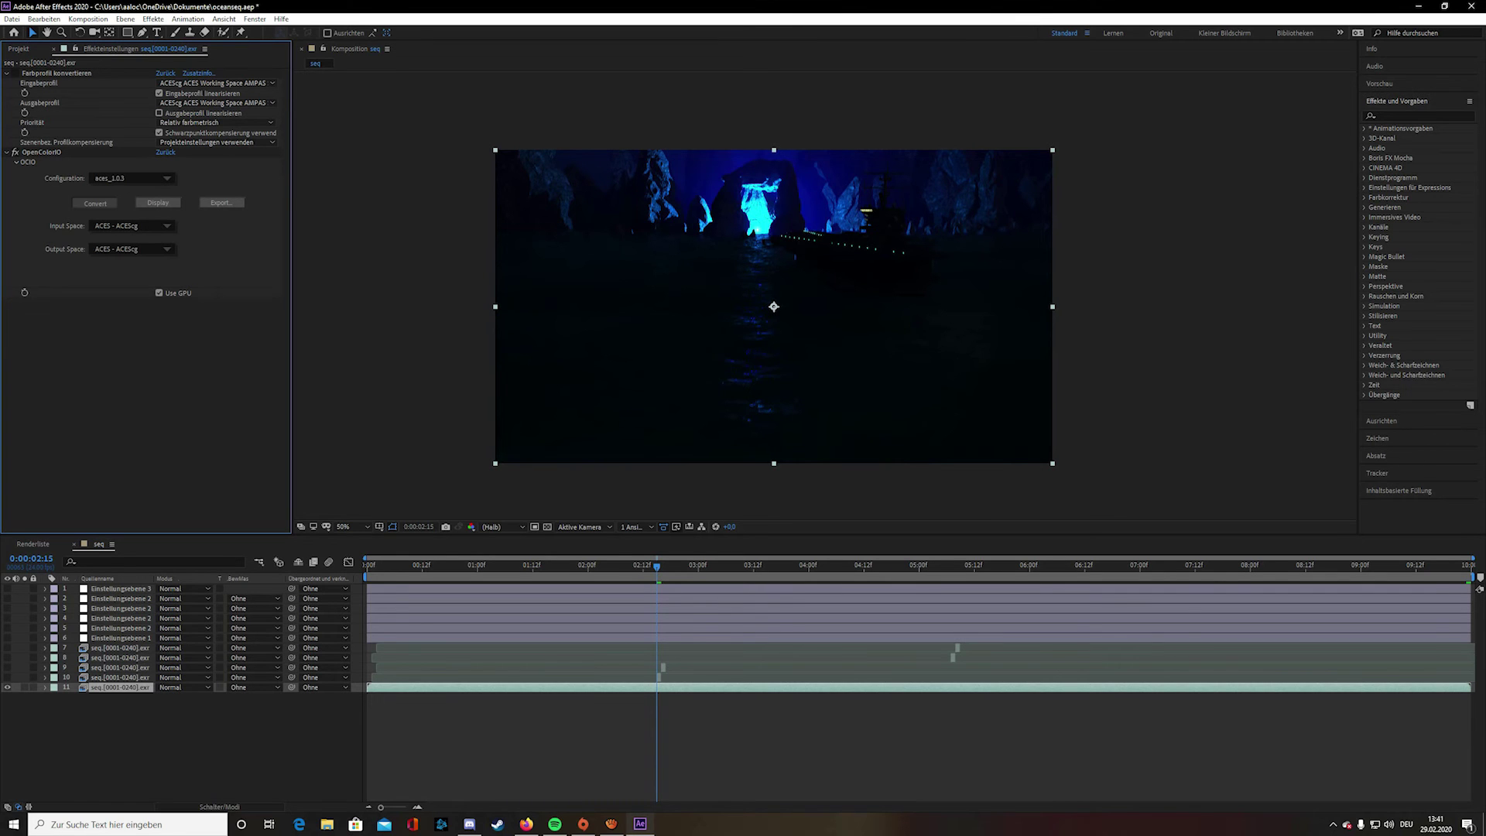
- Make seq layers 9 and 10 visible and preview the frames around their short clips
scroll(826, 296, up, 2)
scroll(825, 296, down, 2)
middle_drag(825, 295, 810, 264)
drag(8, 667, 8, 677)
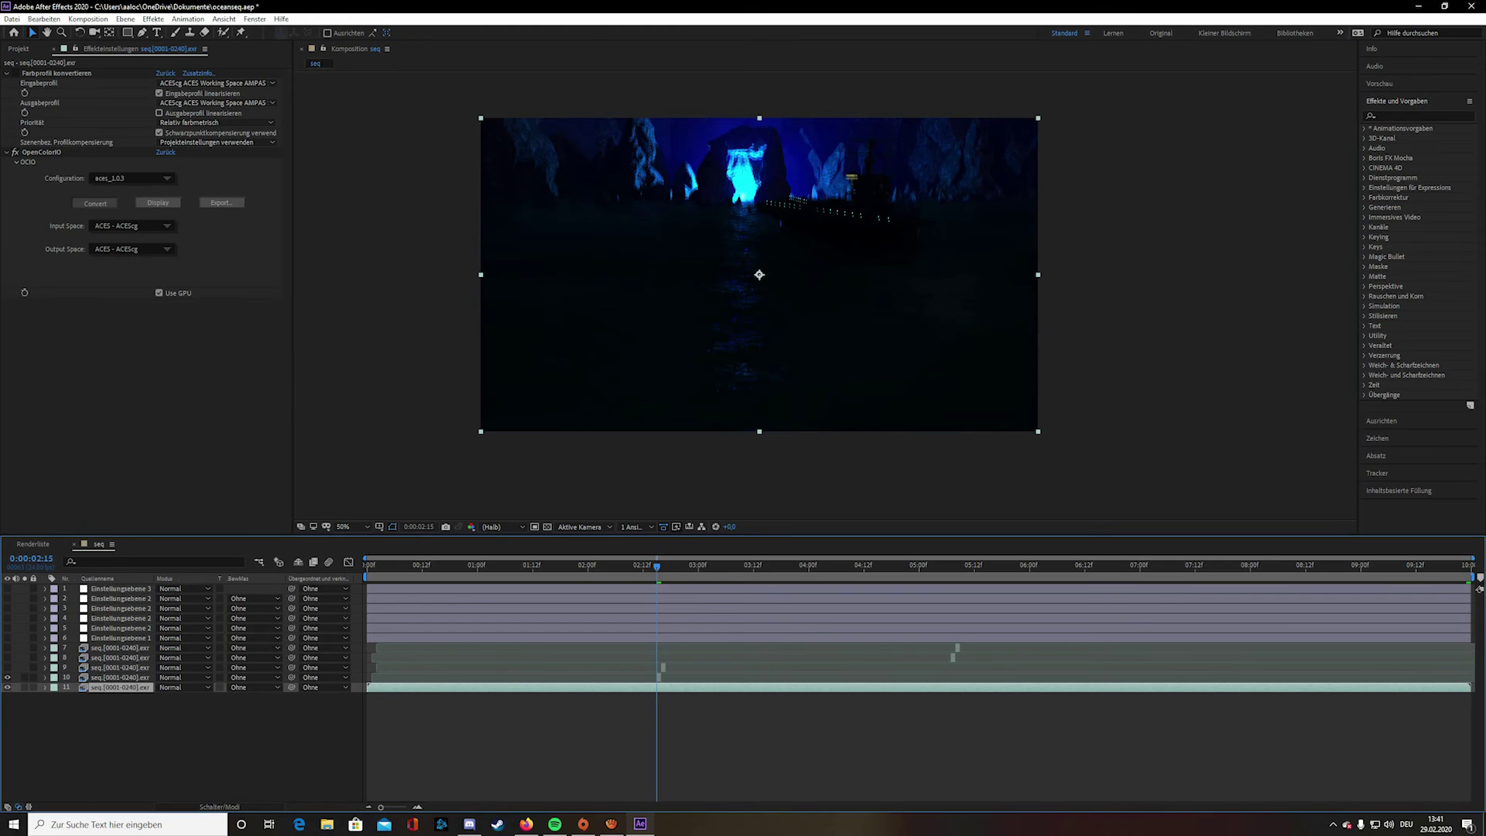
key(space)
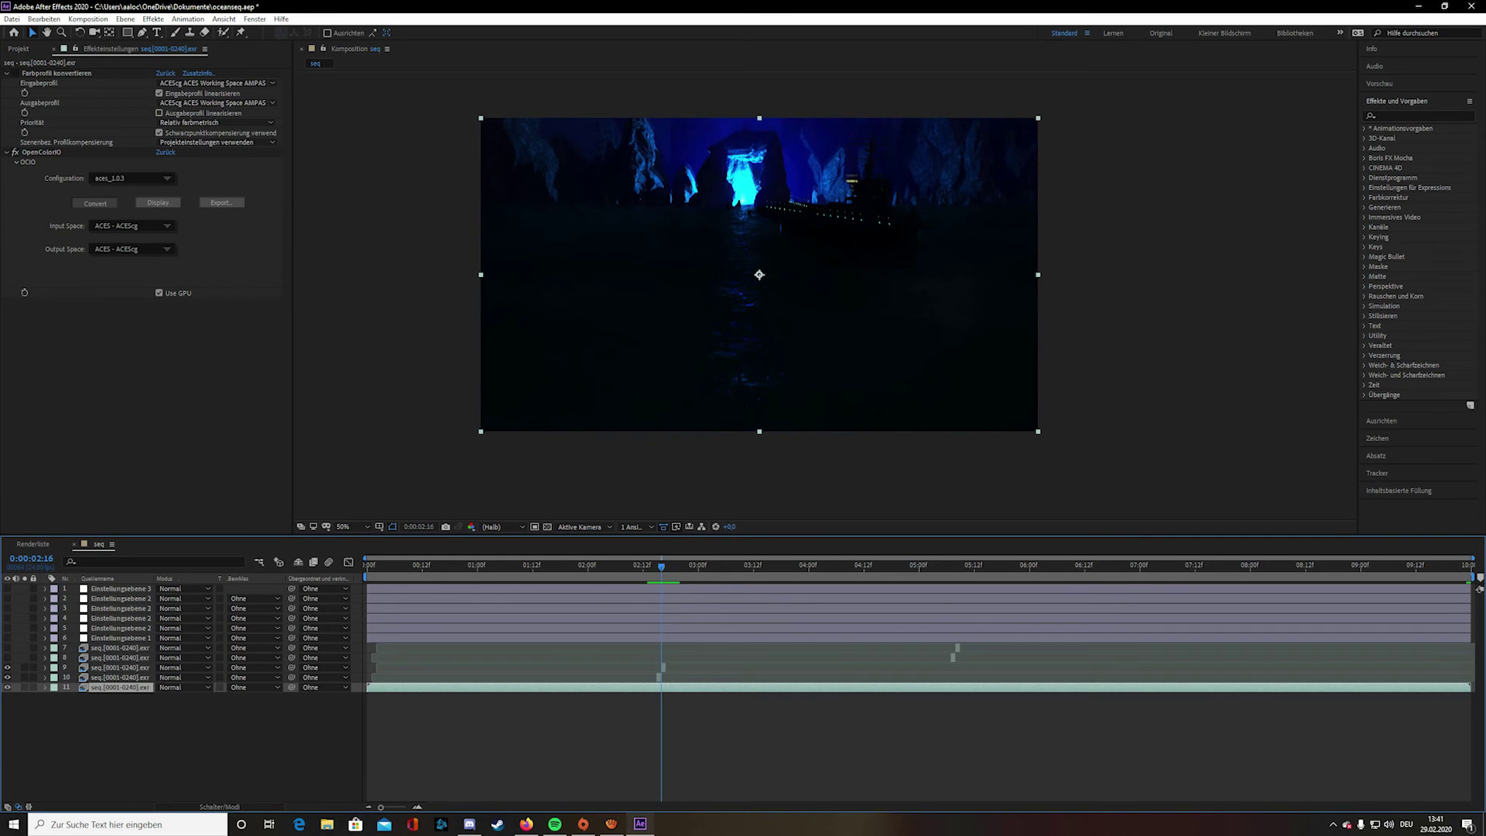
- Examine the rock arch and its glow up close in the composition at 0:00:02:16
scroll(774, 232, up, 2)
middle_drag(766, 186, 779, 441)
middle_drag(720, 224, 869, 411)
middle_drag(727, 279, 846, 353)
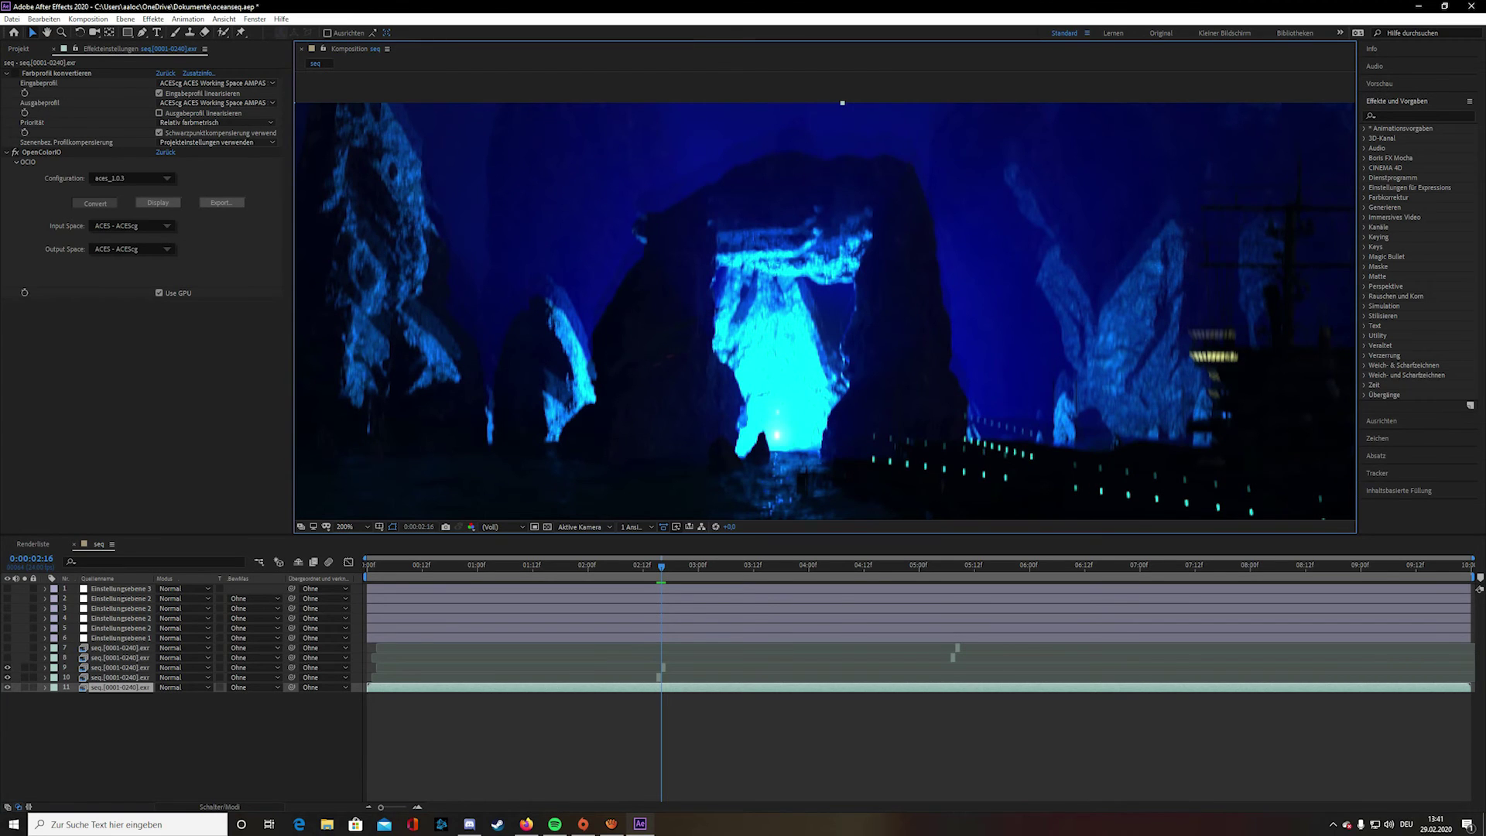
middle_drag(804, 255, 803, 318)
scroll(805, 309, down, 1)
- Inspect the short clips on seq layers 8 and 7 at 0:00:05:07, make both layers visible, and check frame 0:00:00:03
drag(960, 567, 951, 567)
click(953, 658)
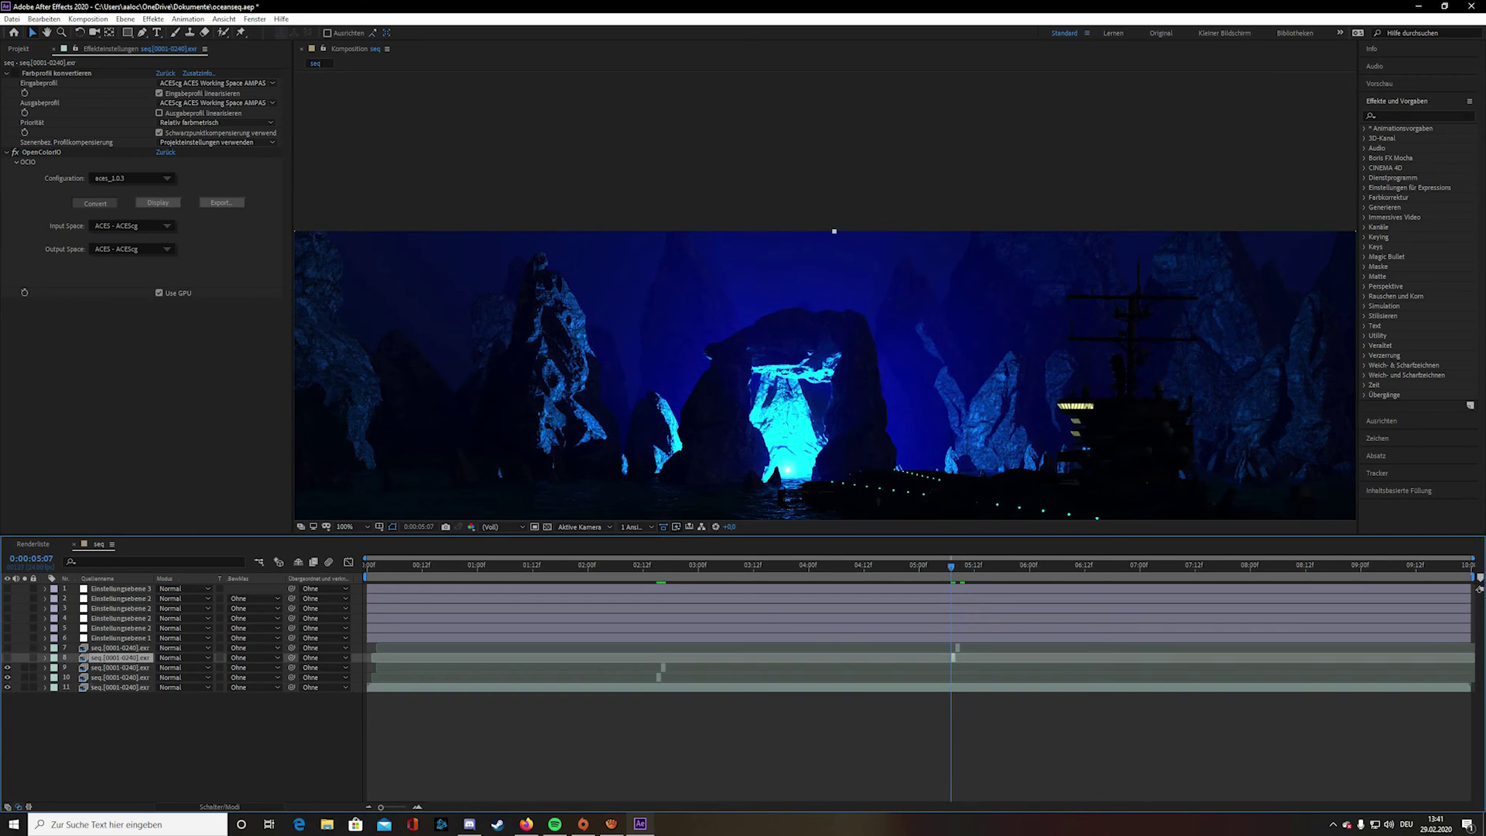
click(957, 648)
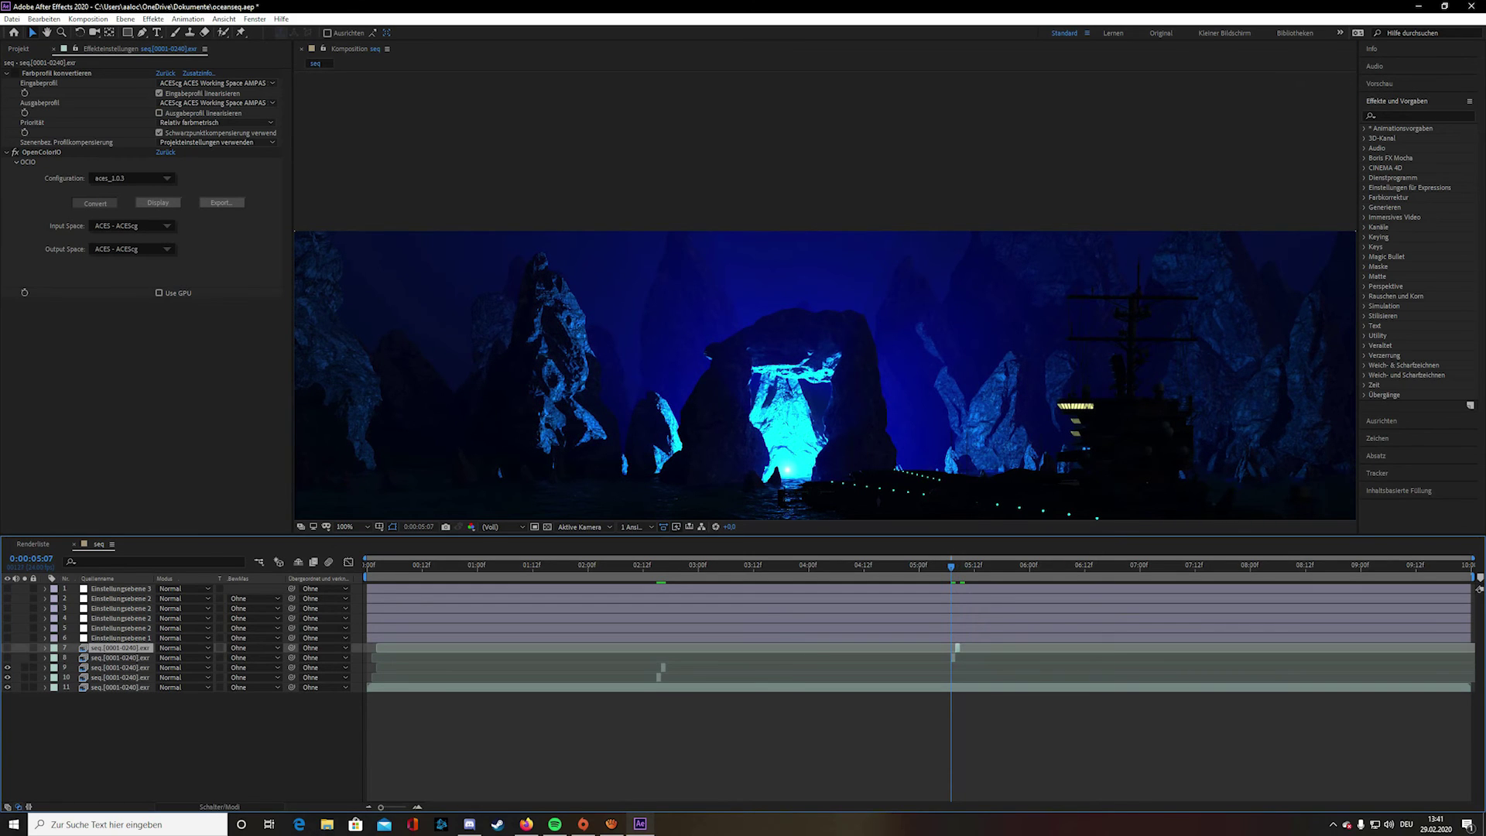
drag(951, 566, 381, 567)
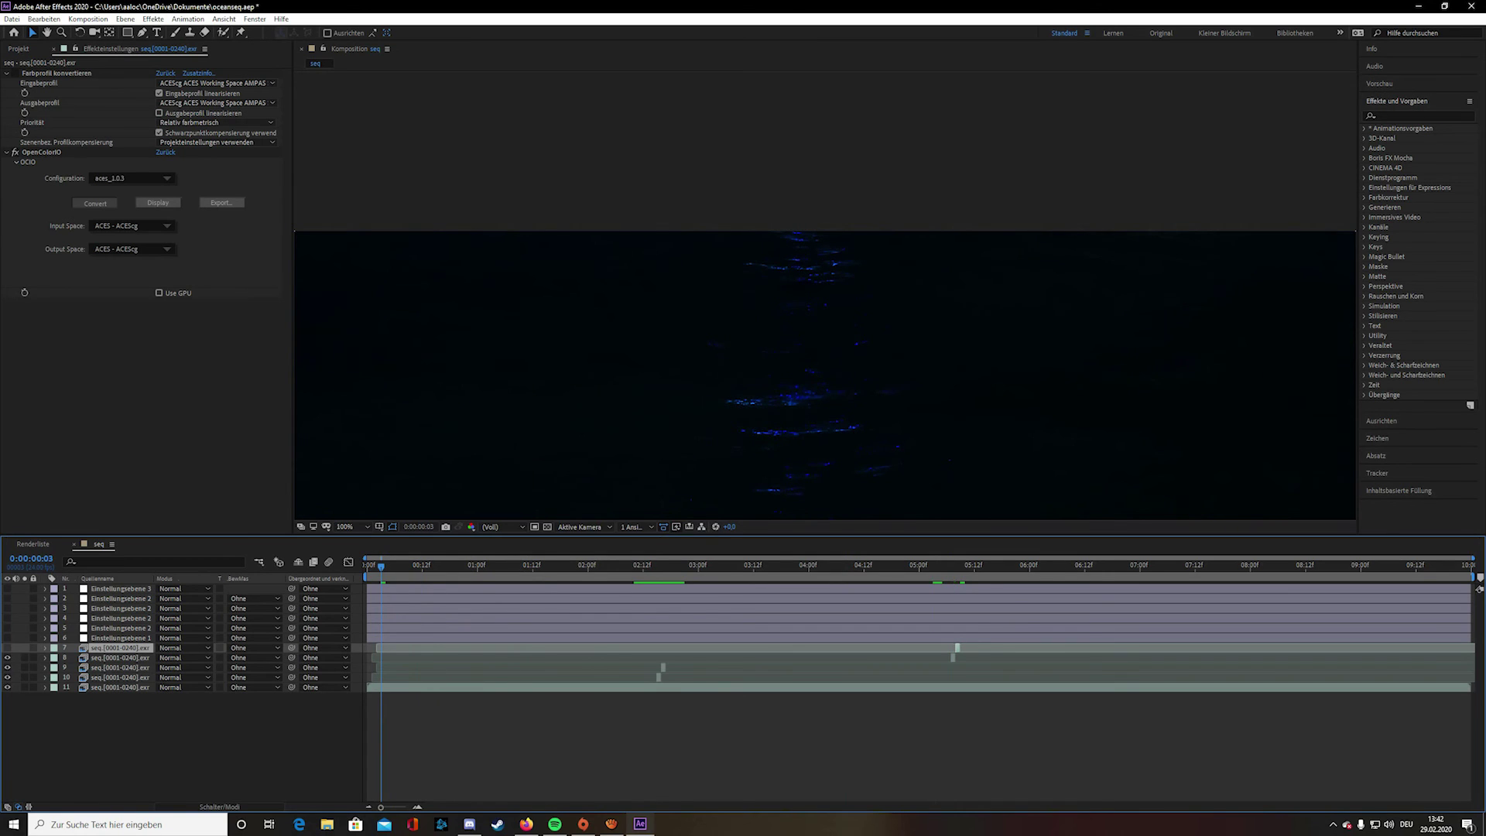
scroll(825, 325, down, 1)
middle_drag(844, 341, 808, 263)
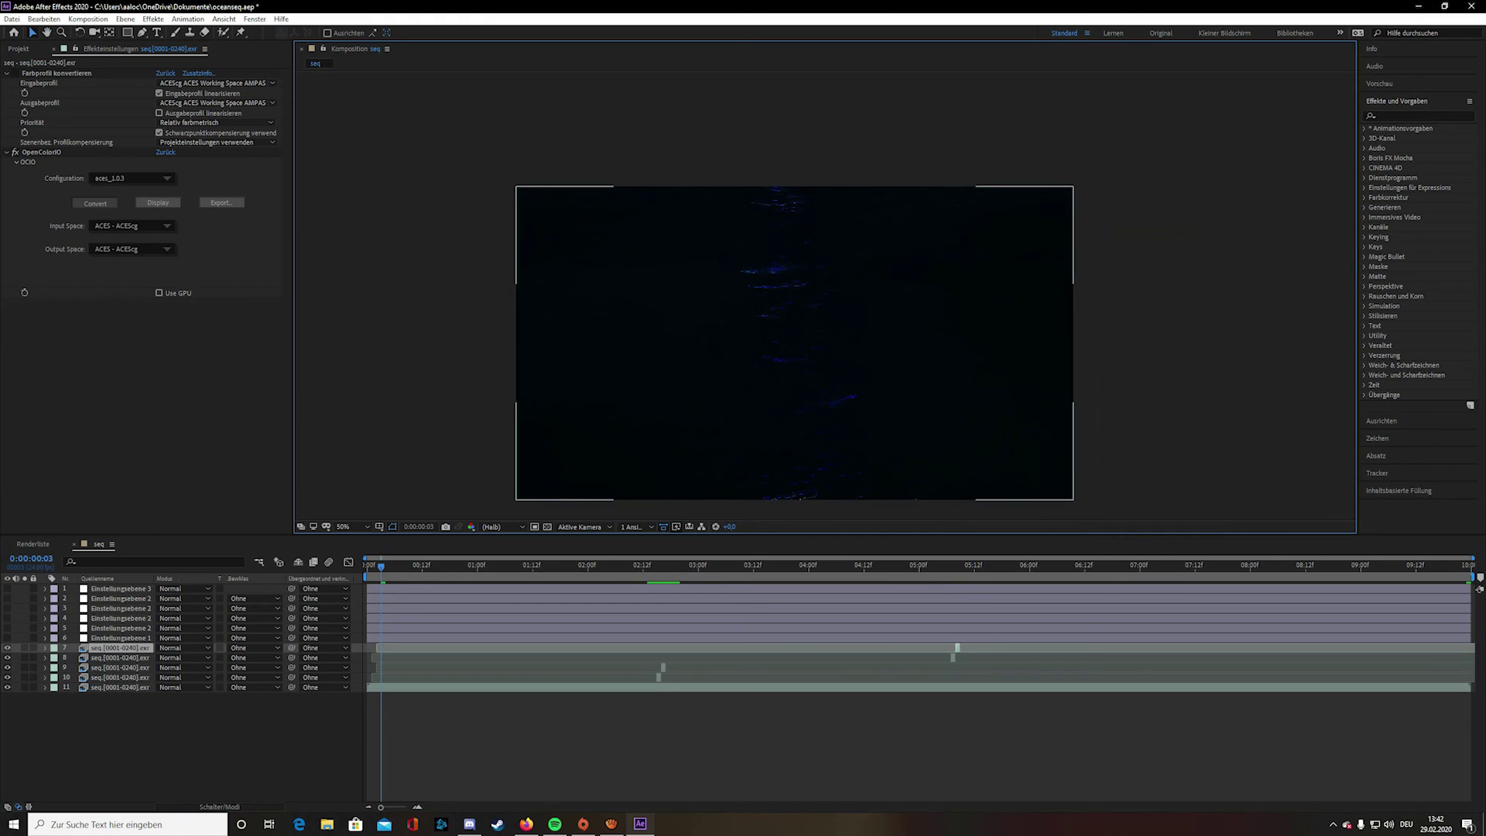
- Compare the carrier's windows and deck lights up close between frames 0:00:05:07 and 0:00:05:08
scroll(809, 263, up, 1)
click(946, 566)
drag(947, 567, 951, 566)
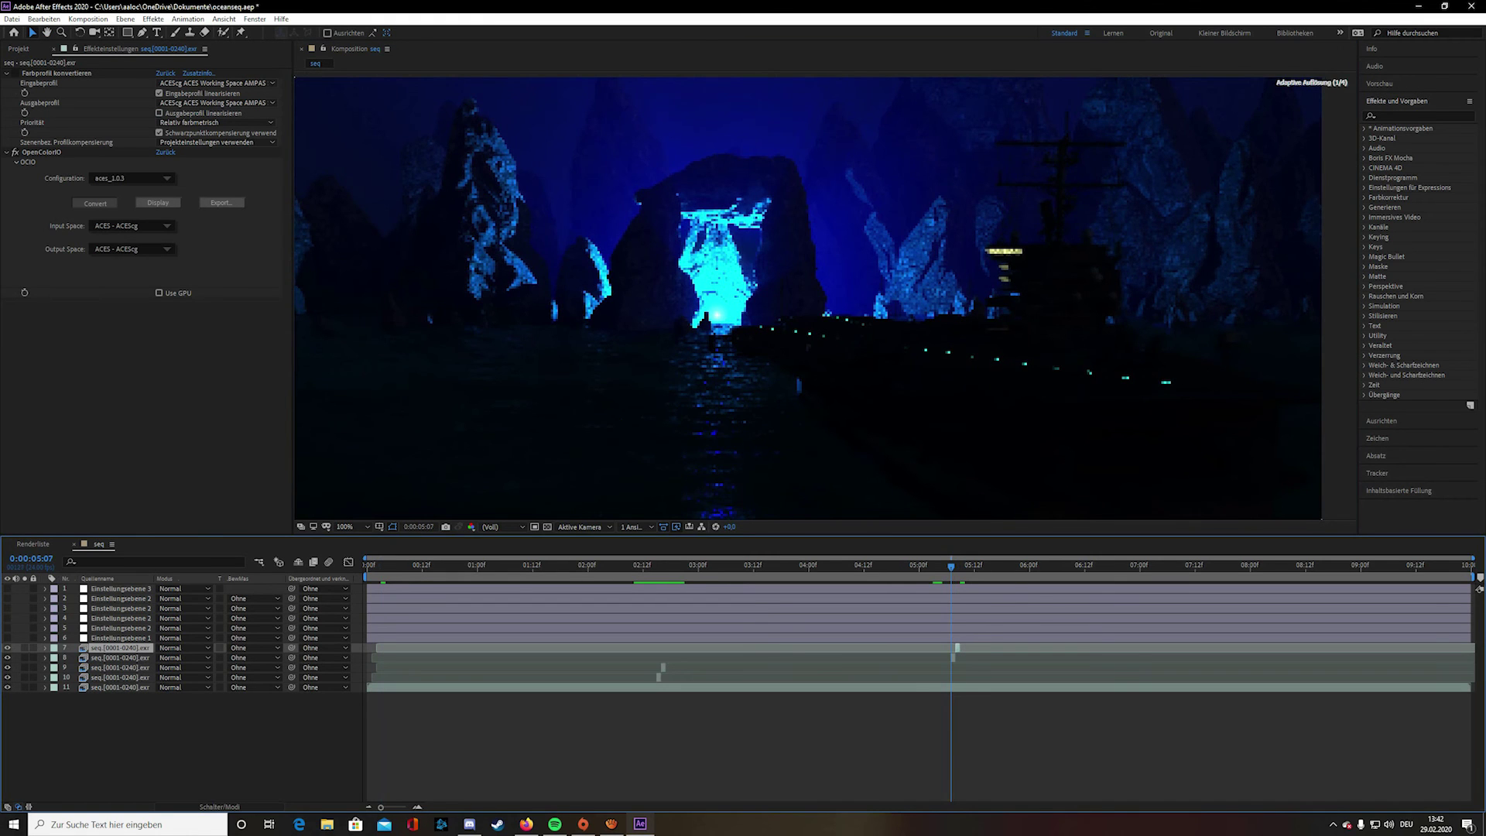
scroll(825, 298, up, 1)
middle_drag(825, 297, 712, 260)
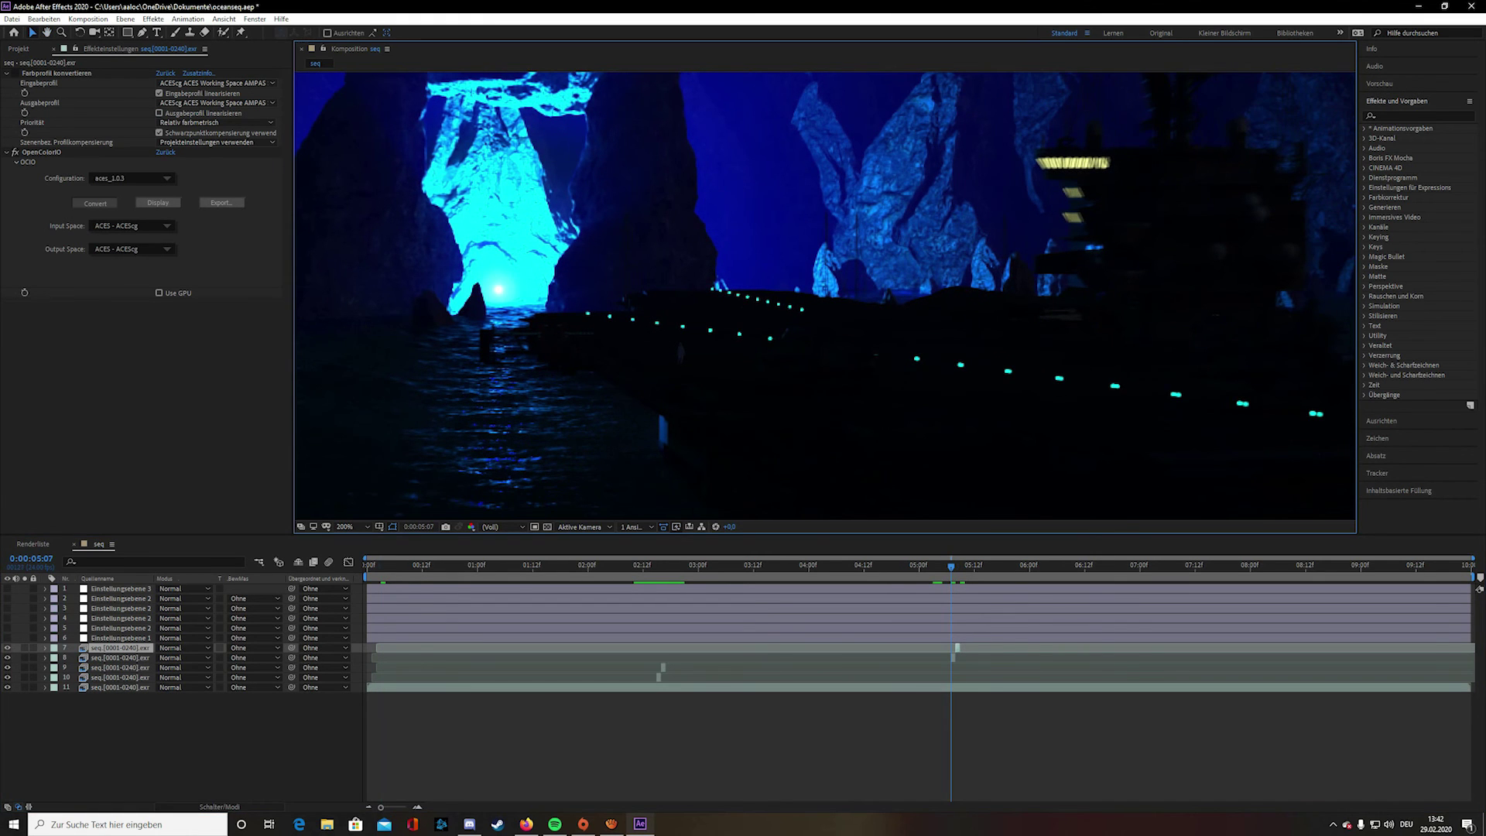
key(Page_Down)
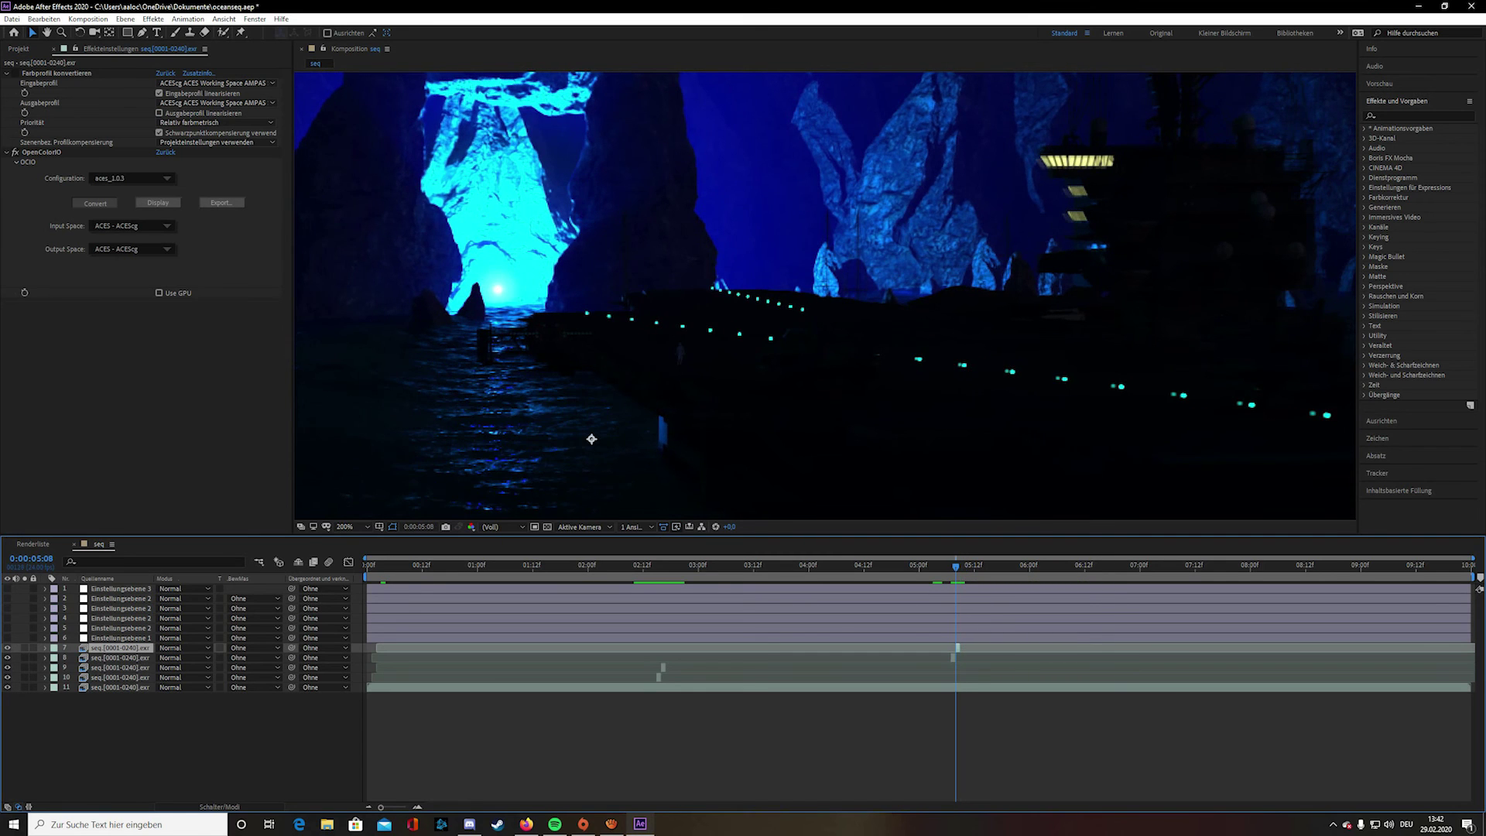
key(Page_Up)
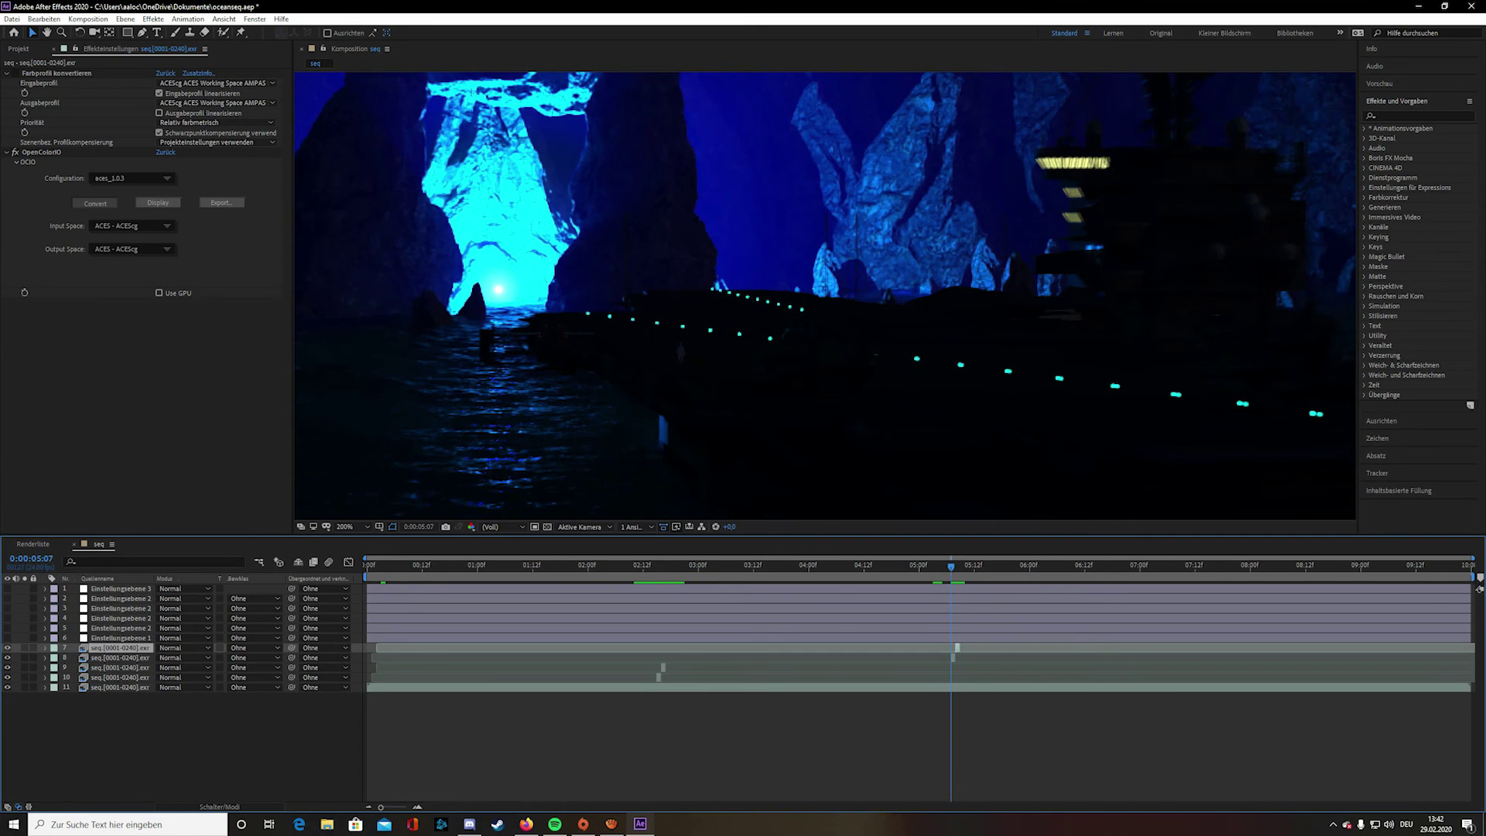
key(comma)
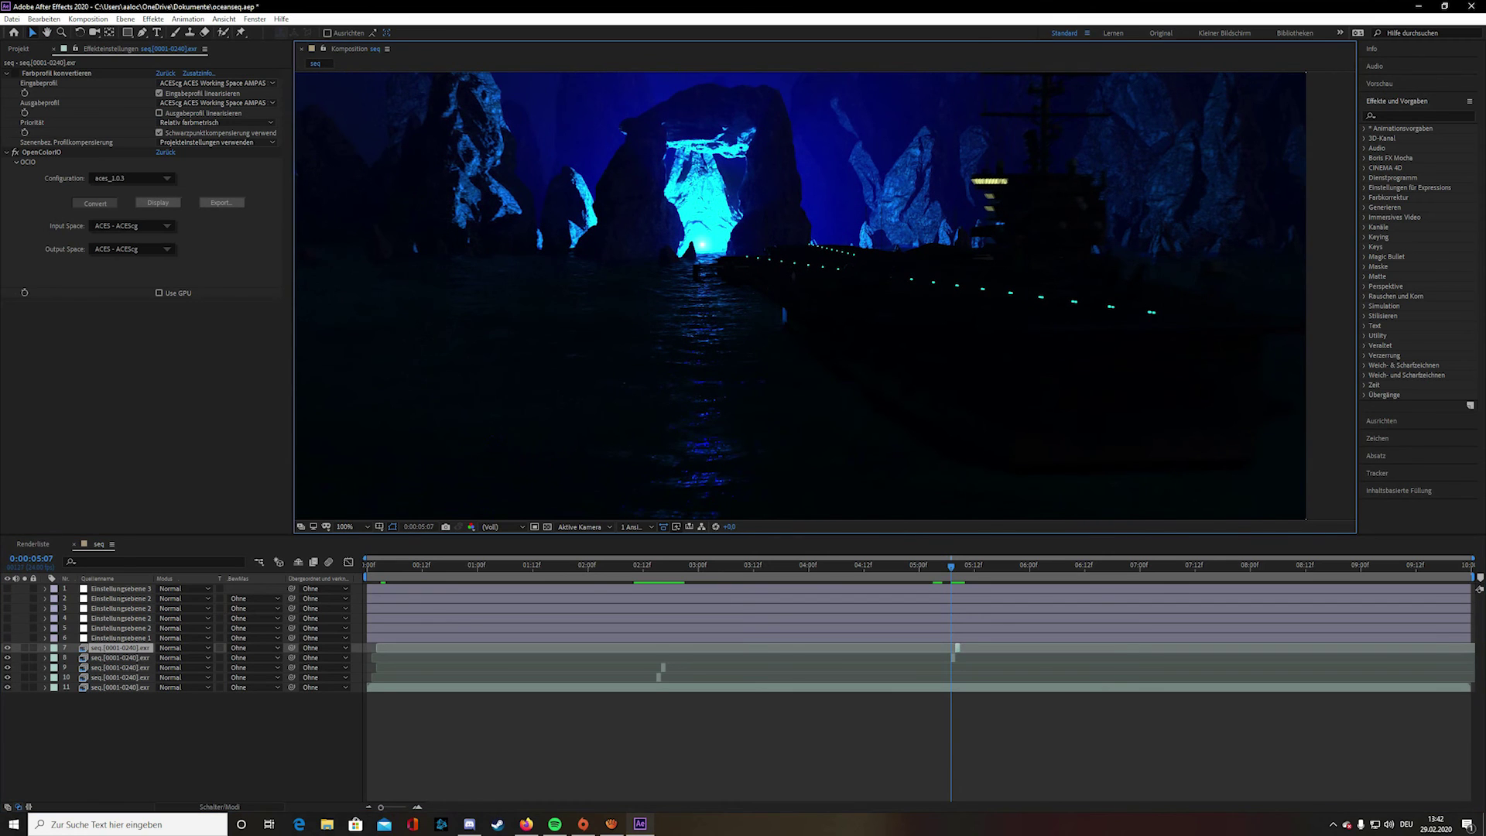
- Turn on Einstellungsebene 1 with its ACEScg to sRGB OpenColorIO effect and check the water at 0:00:00:02
drag(951, 566, 537, 567)
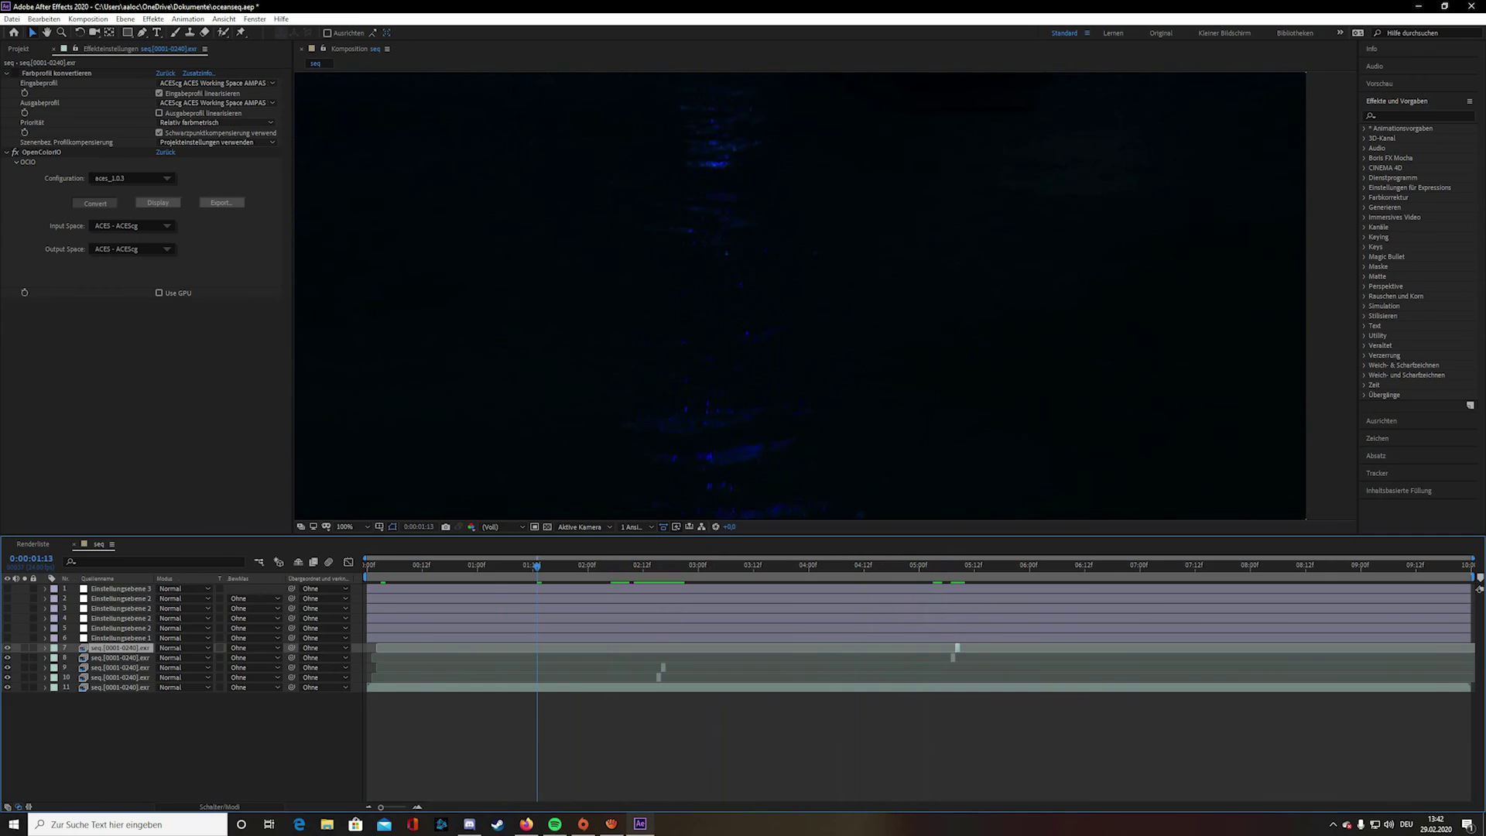
click(121, 638)
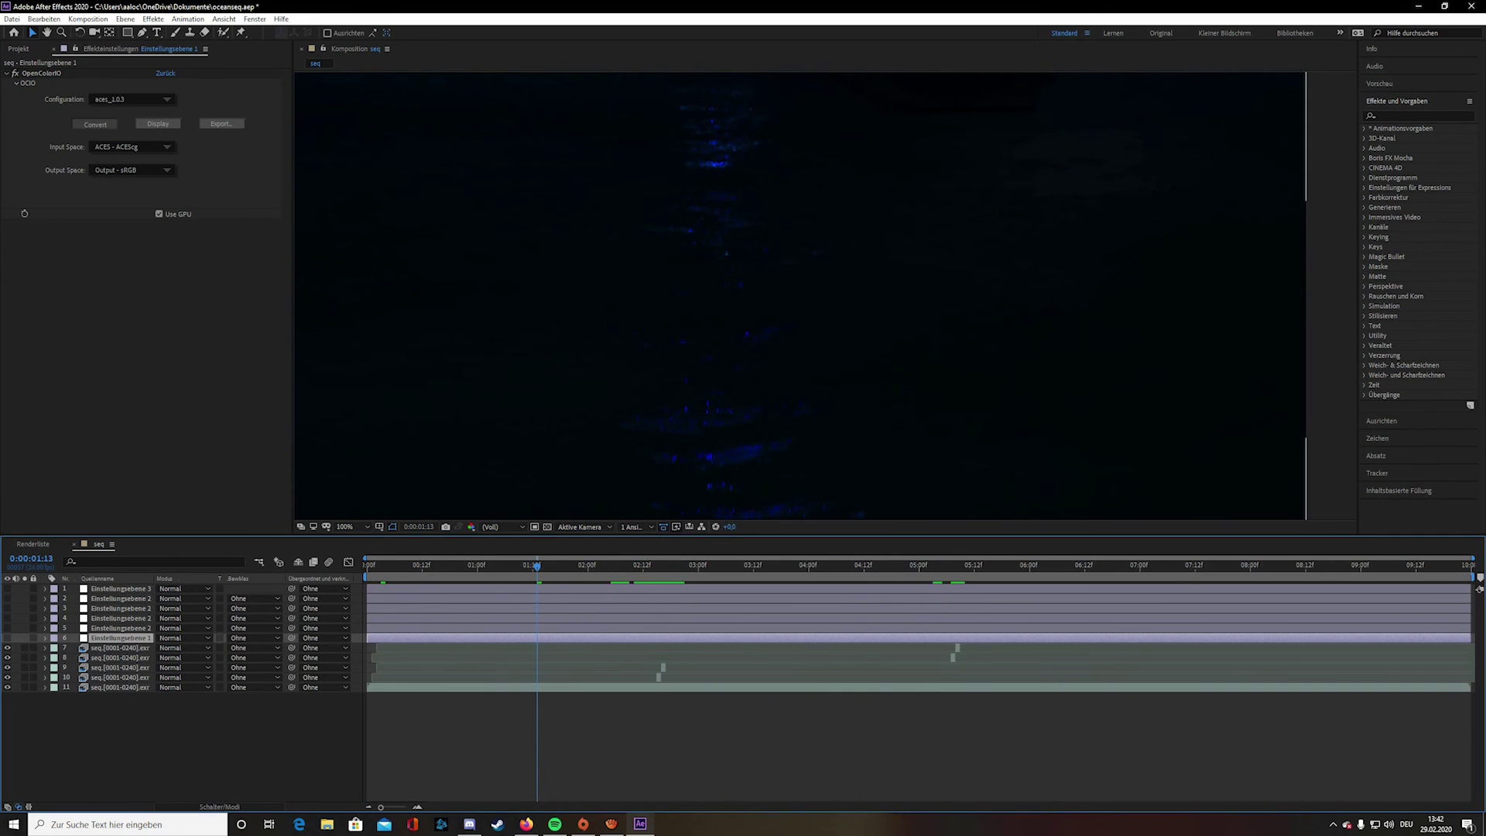
middle_drag(805, 294, 778, 353)
drag(537, 567, 376, 567)
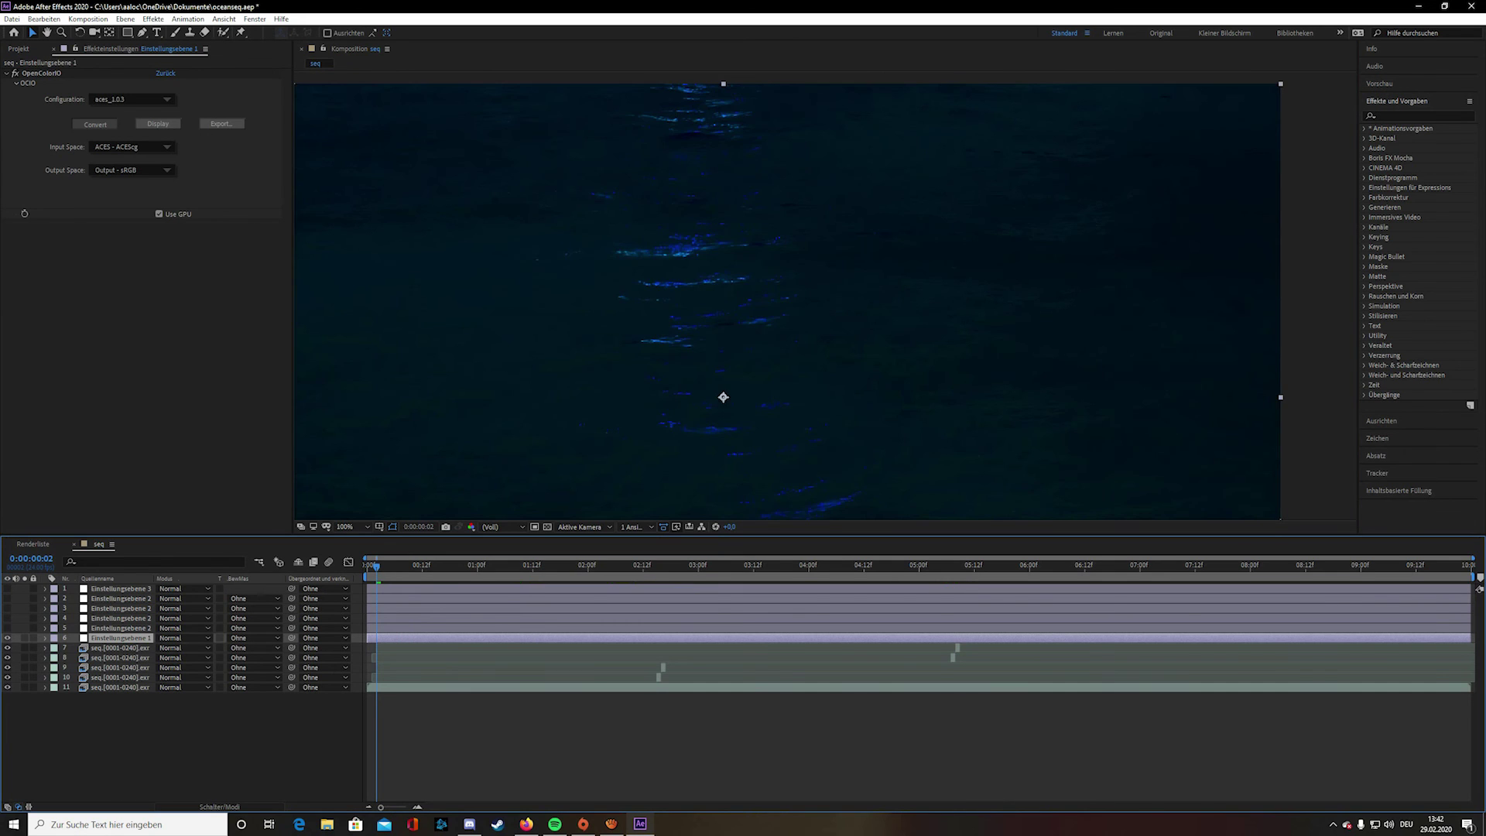
middle_drag(728, 279, 798, 235)
- Go to 0:00:06:13 and examine the arch, rocks and water reflections up close with the sRGB conversion applied
drag(376, 567, 1089, 567)
middle_drag(840, 310, 820, 284)
scroll(820, 284, up, 2)
middle_drag(604, 209, 1116, 431)
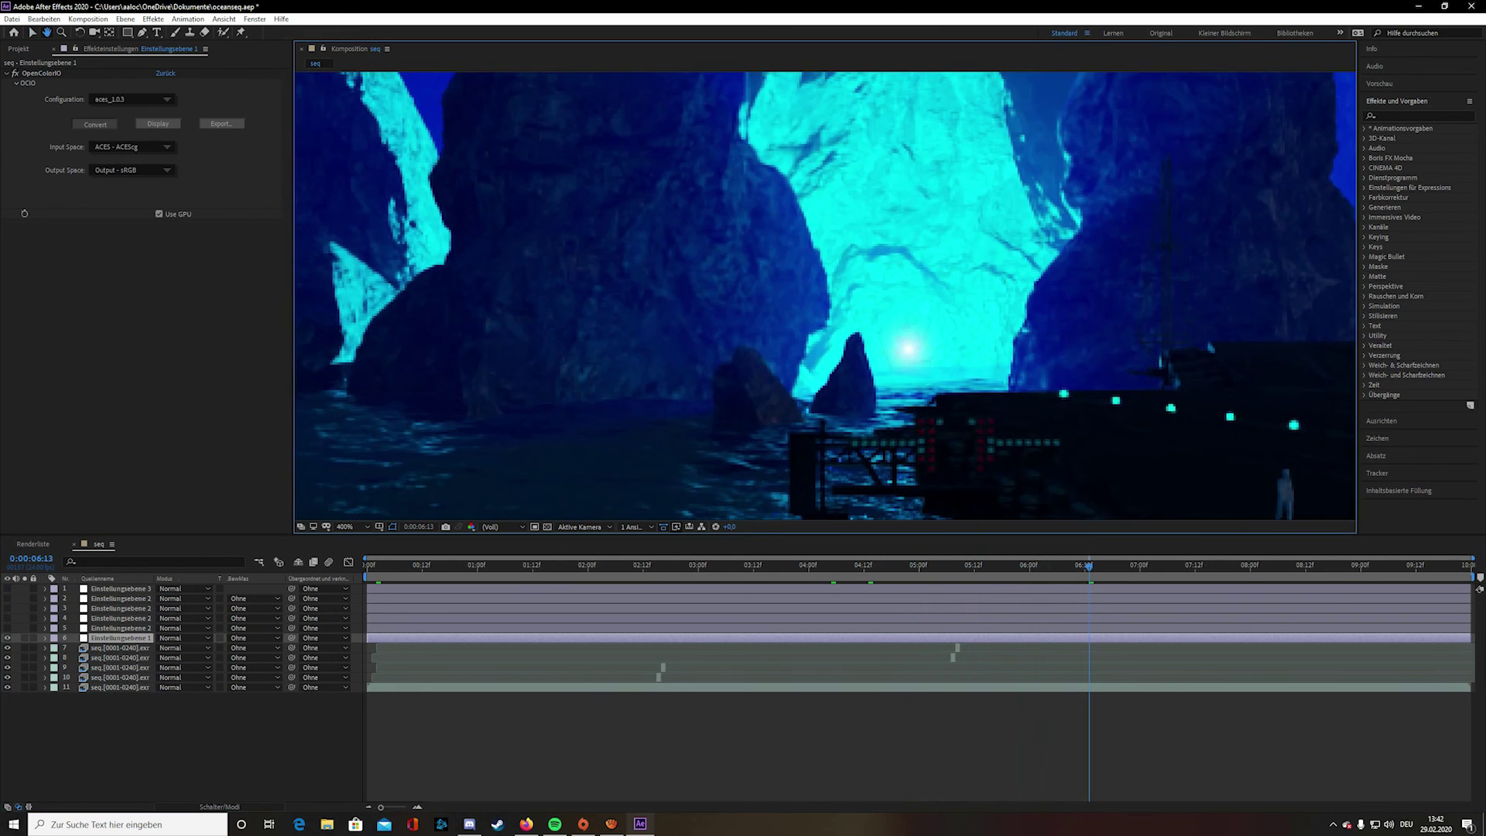
scroll(809, 291, up, 1)
middle_drag(619, 286, 1110, 311)
scroll(916, 233, down, 2)
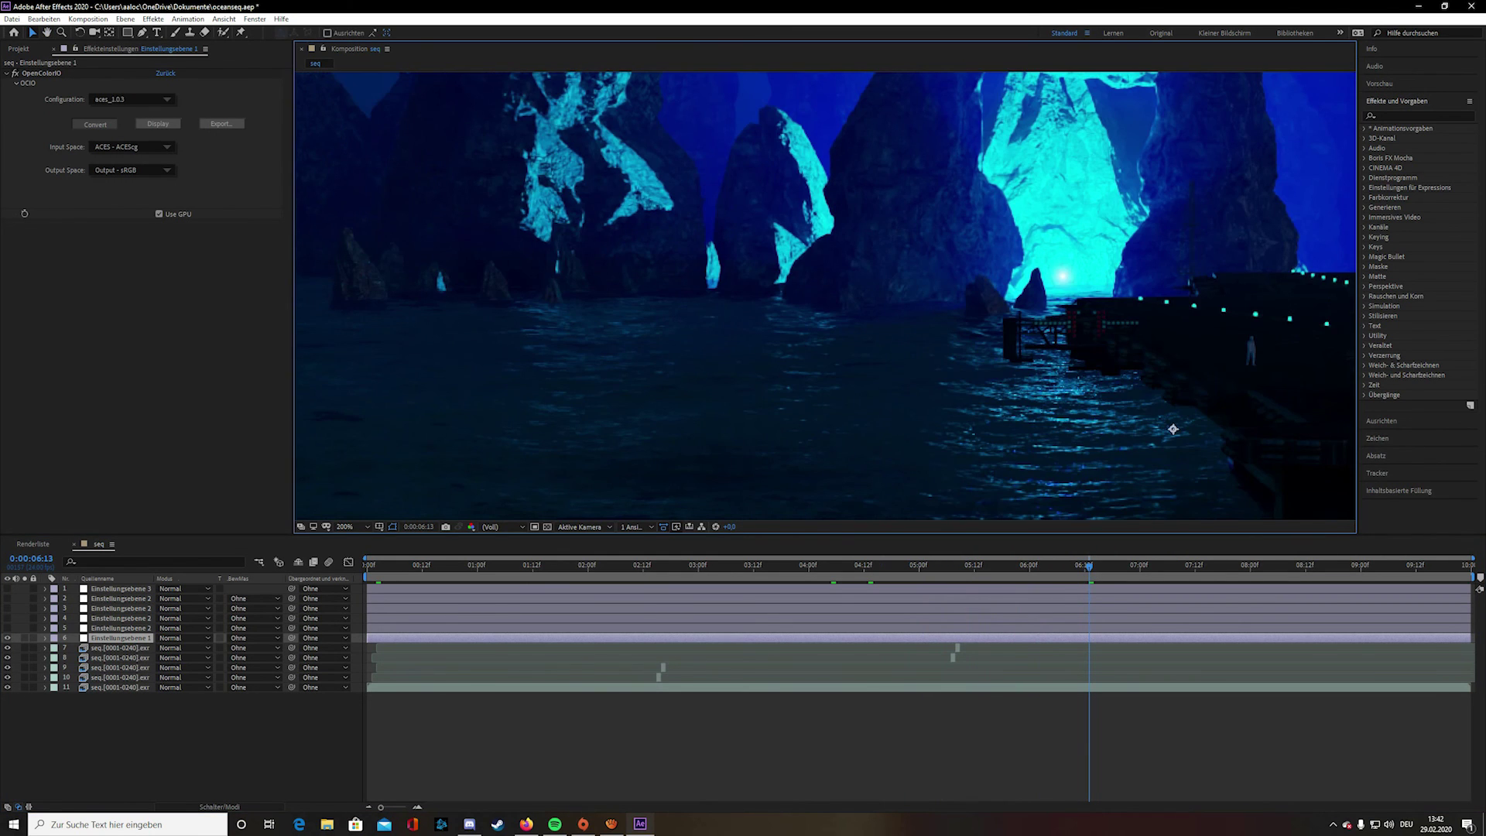
middle_drag(1007, 233, 574, 324)
- Examine the whole frame at 0:00:06:13, including the carrier and the water in front of it
scroll(825, 295, down, 3)
middle_drag(820, 332, 796, 265)
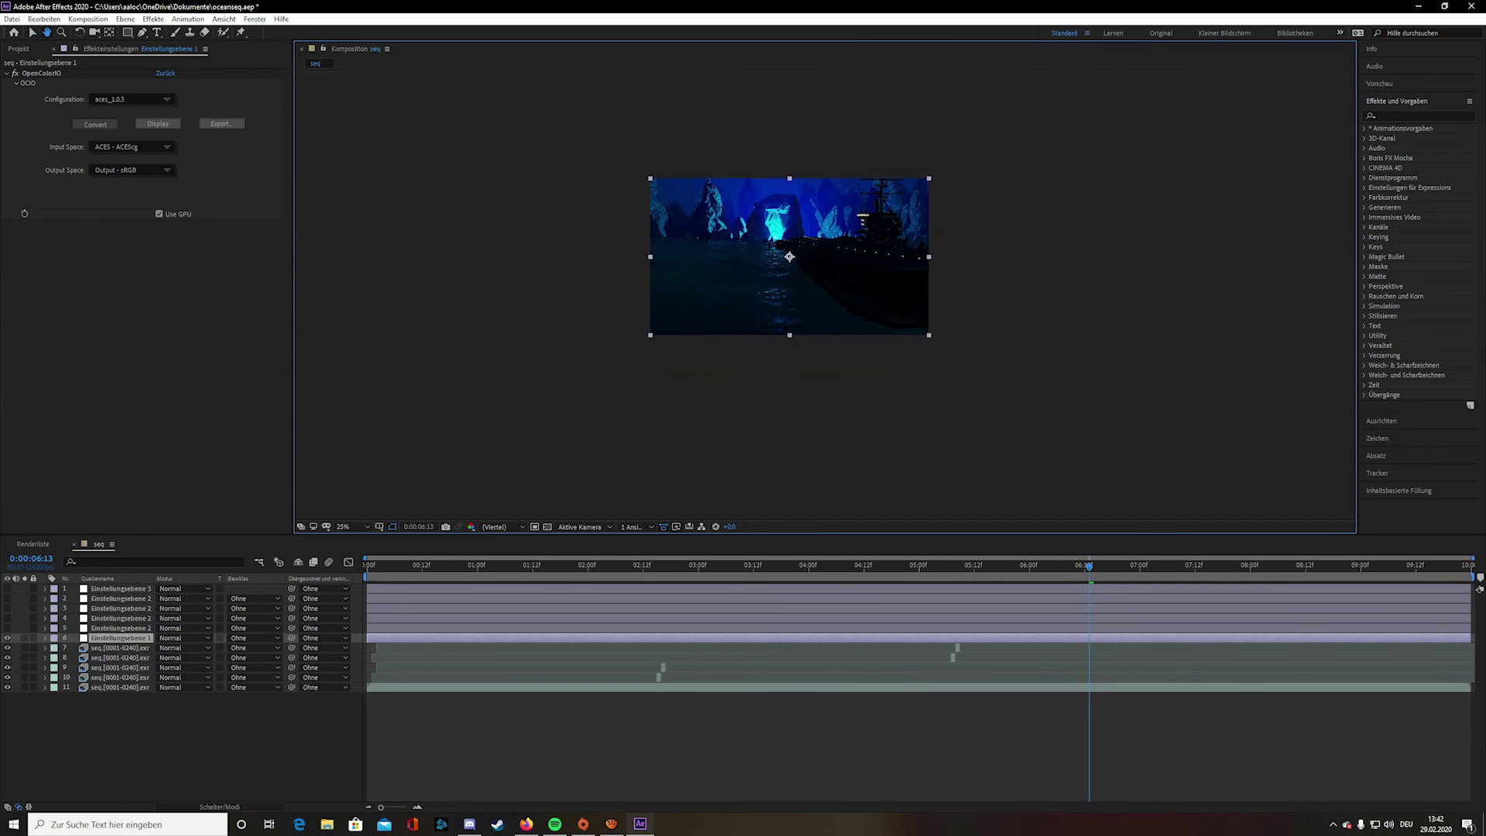
scroll(825, 296, up, 1)
middle_drag(859, 225, 769, 354)
scroll(825, 296, up, 2)
scroll(825, 296, down, 1)
middle_drag(674, 340, 995, 277)
middle_drag(834, 326, 870, 325)
- Turn on the Kurven adjustment layer in row 5 and select the Farb-LUT adjustment layer above it
key(ctrl+Up)
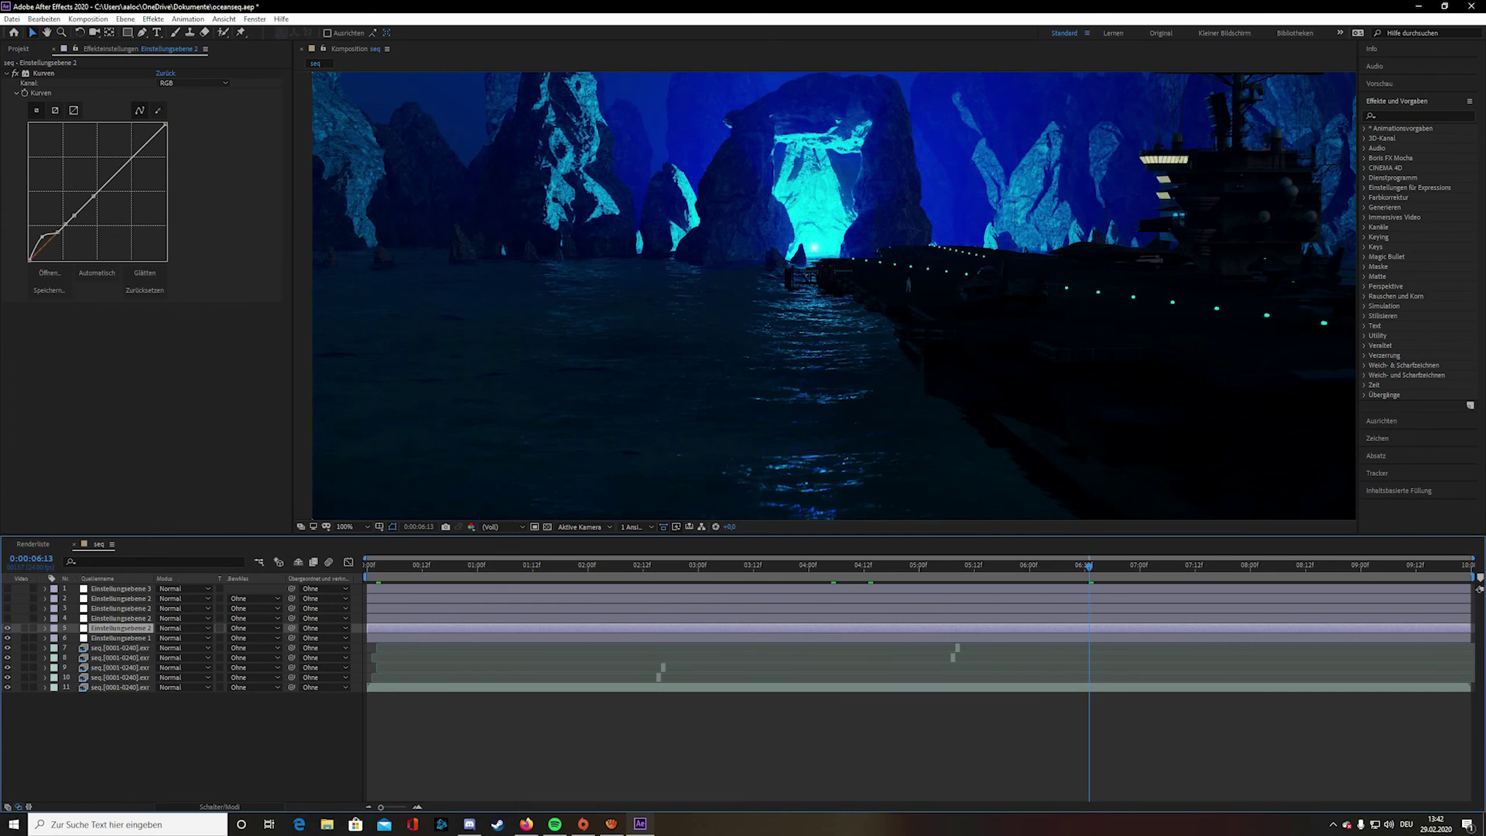
click(7, 628)
middle_drag(869, 324, 798, 349)
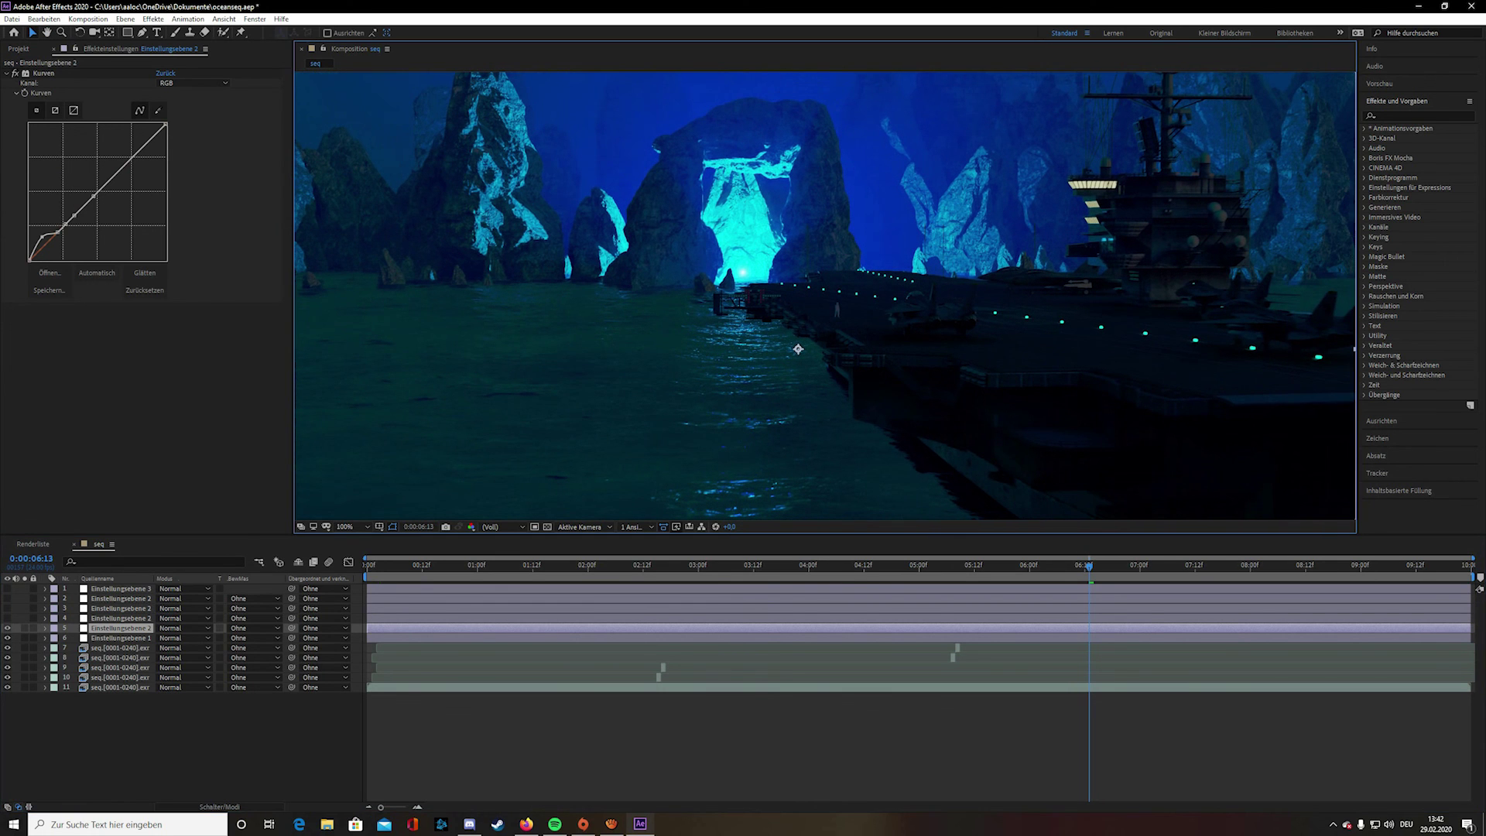
key(ctrl+Up)
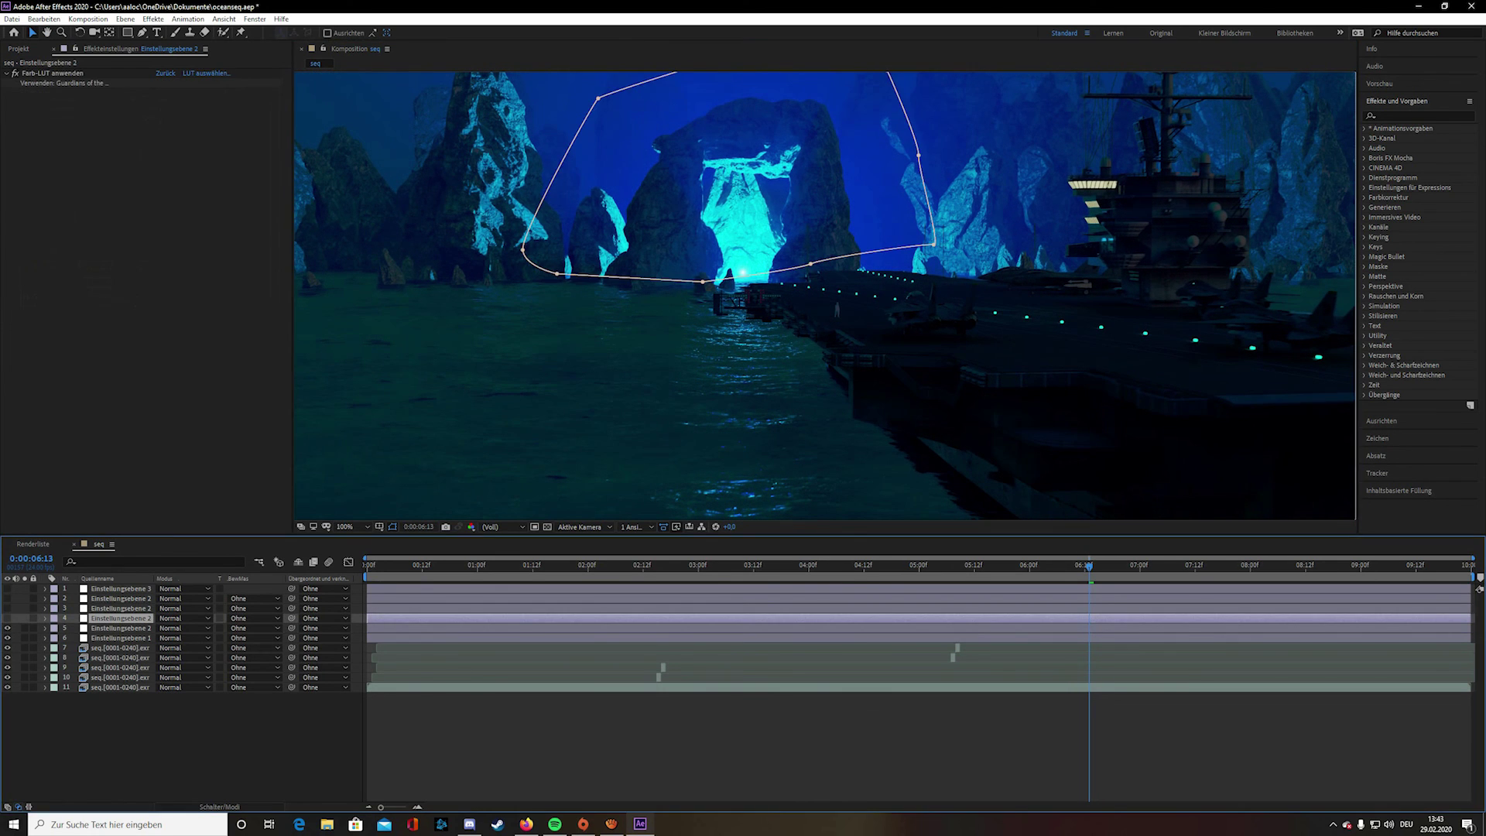
- Check the top adjustment layer's effects and turn on the adjustment layer in row 2 with the Road_to_Perdition colour LUT
click(121, 589)
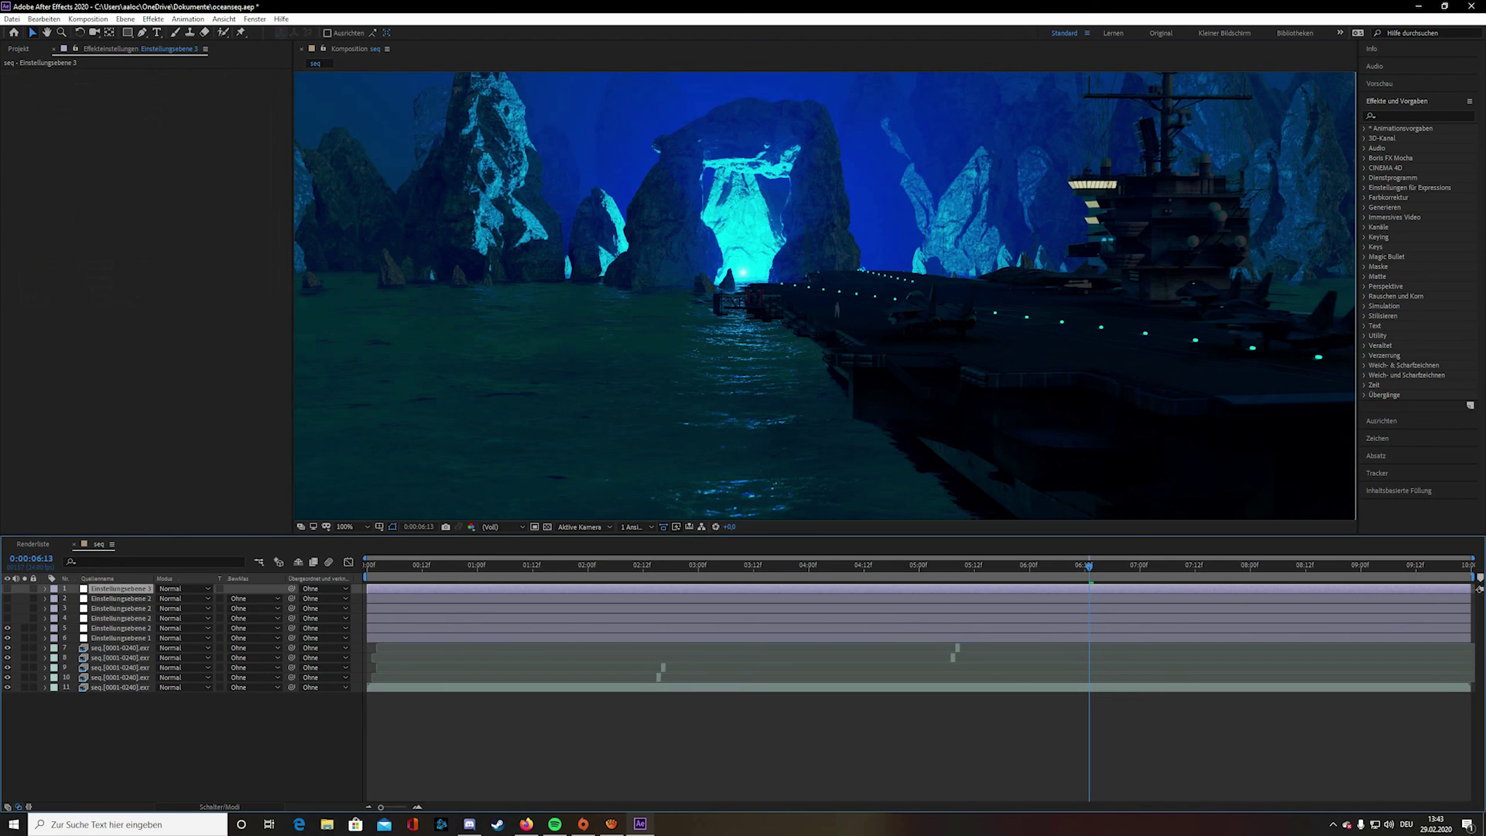
right_click(128, 94)
click(121, 599)
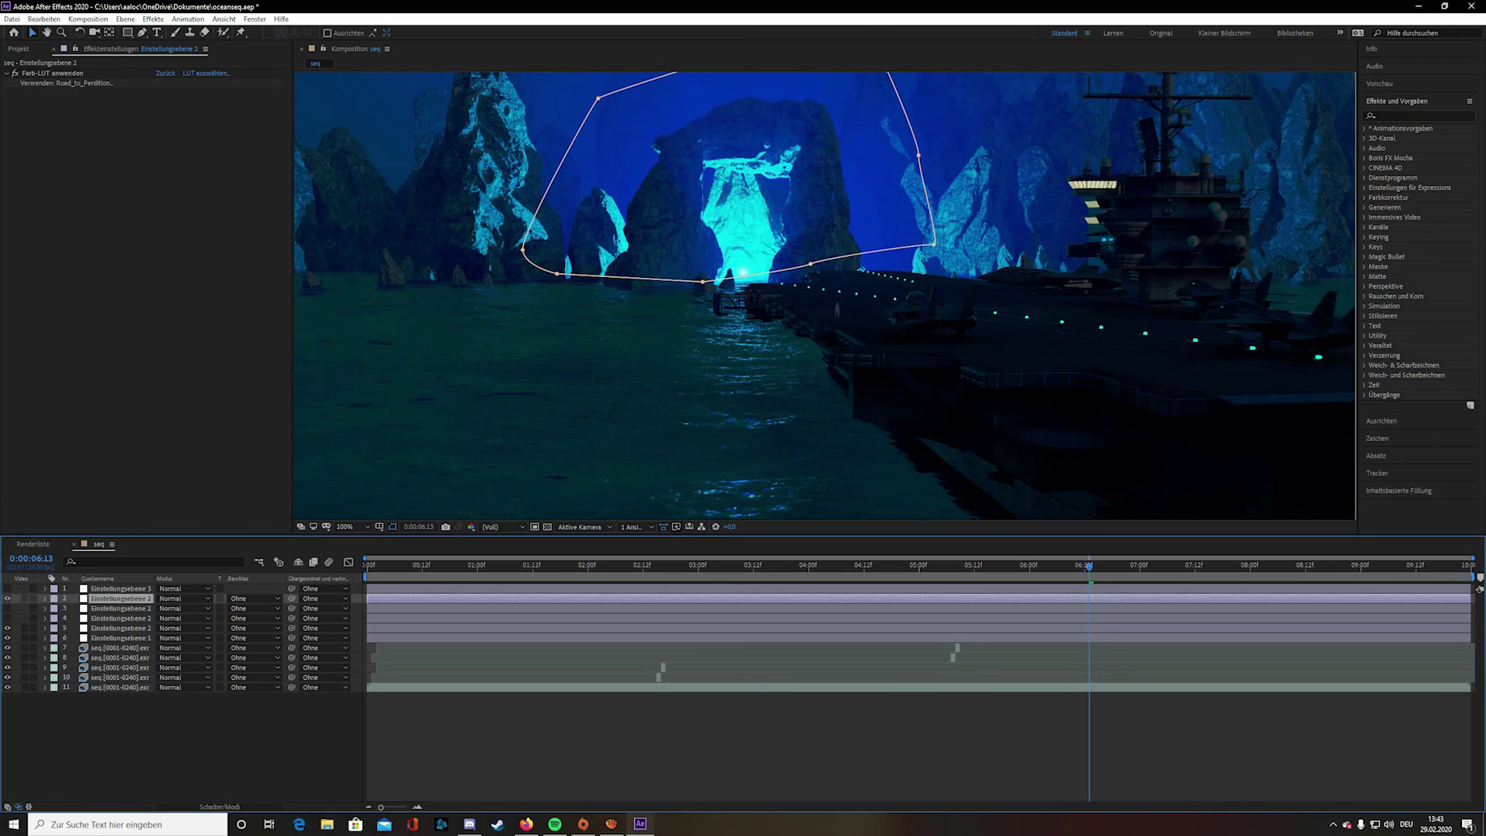
click(121, 618)
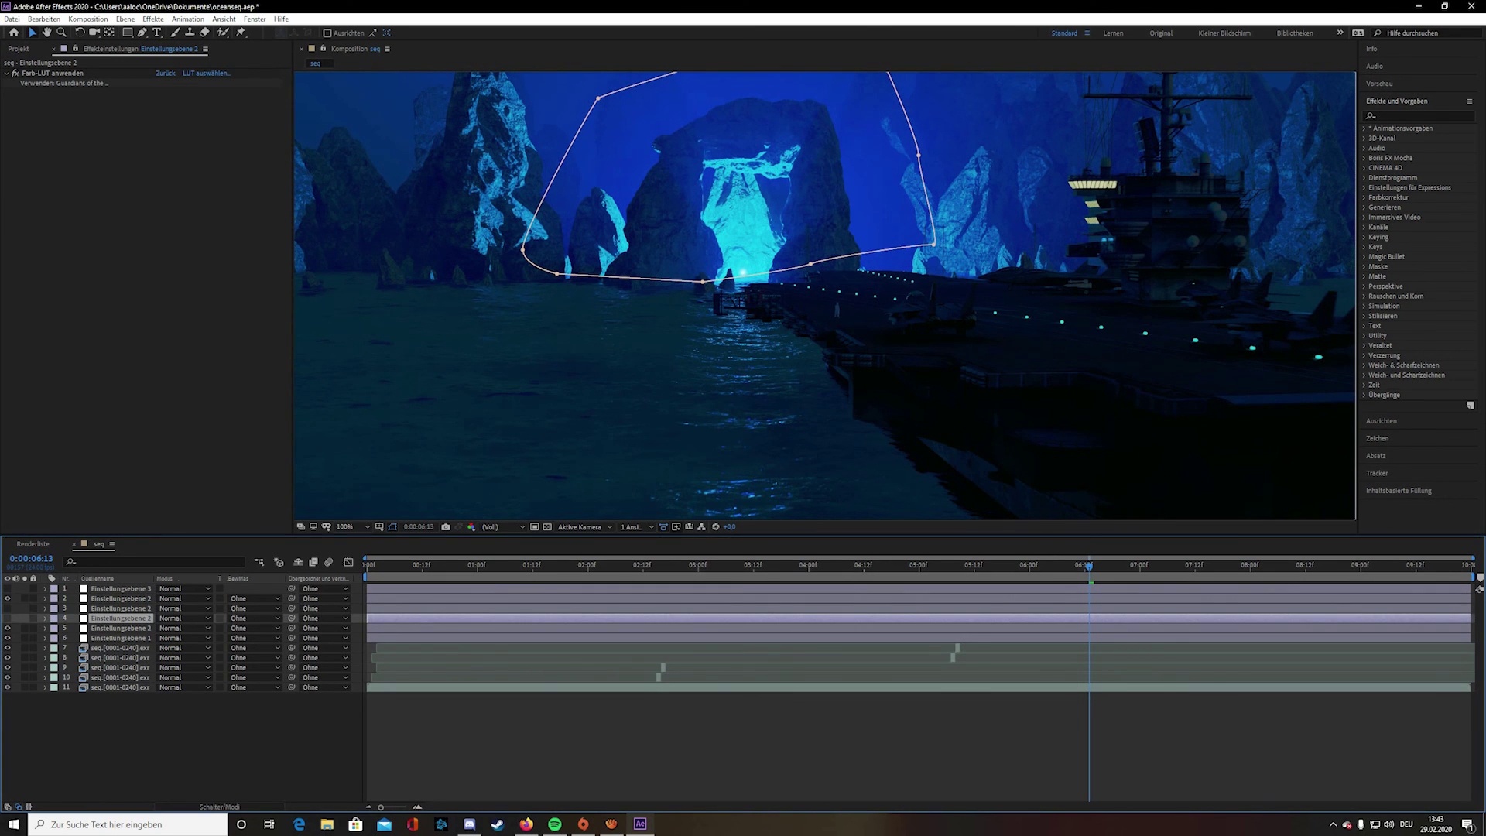
- Delete the masked adjustment layer in row 3 that holds the OpenColorIO conversion from Output - sRGB to Output - Rec.709
click(121, 608)
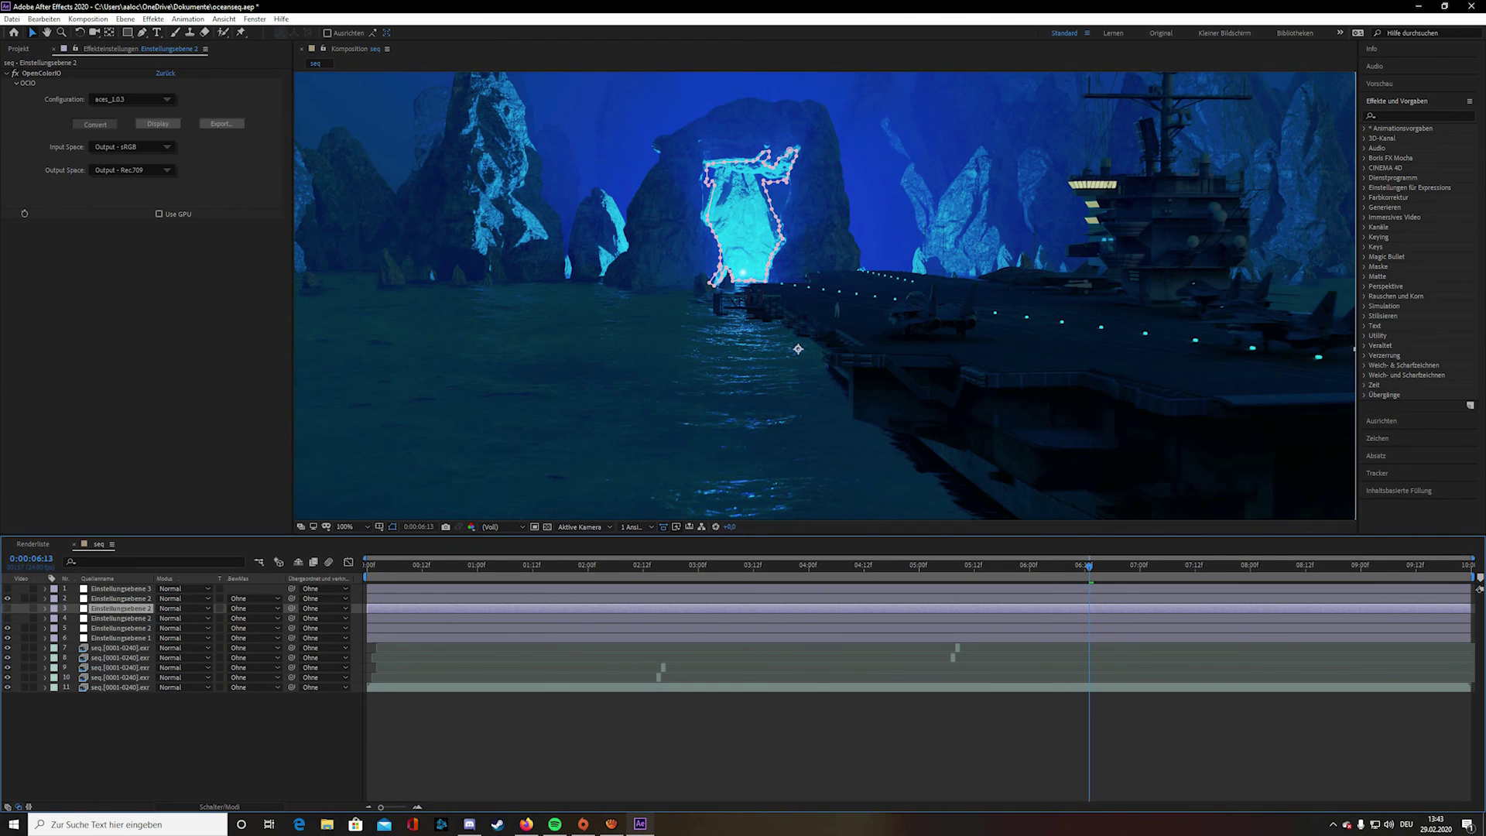
click(7, 608)
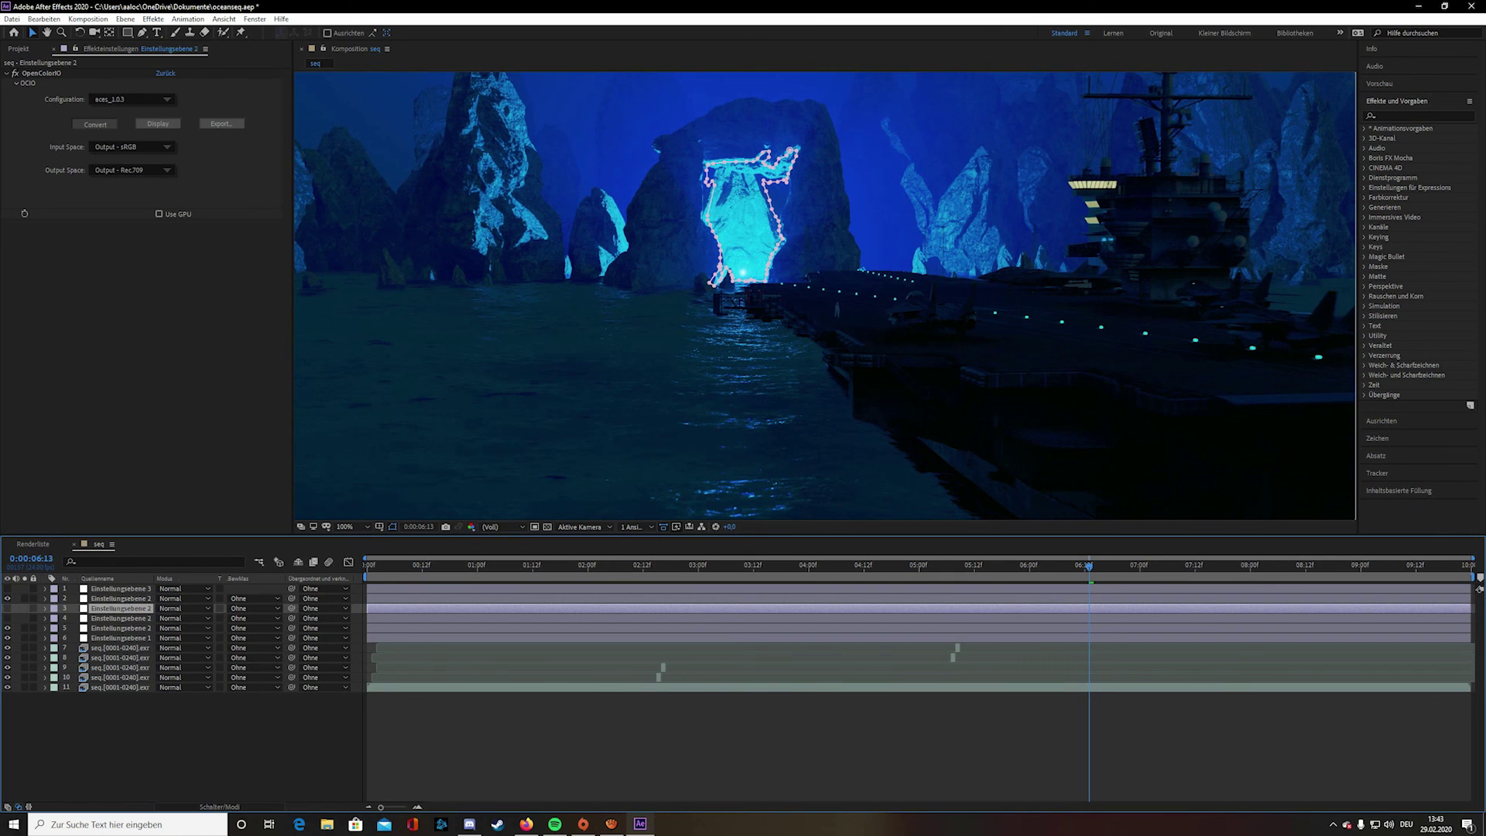
key(Delete)
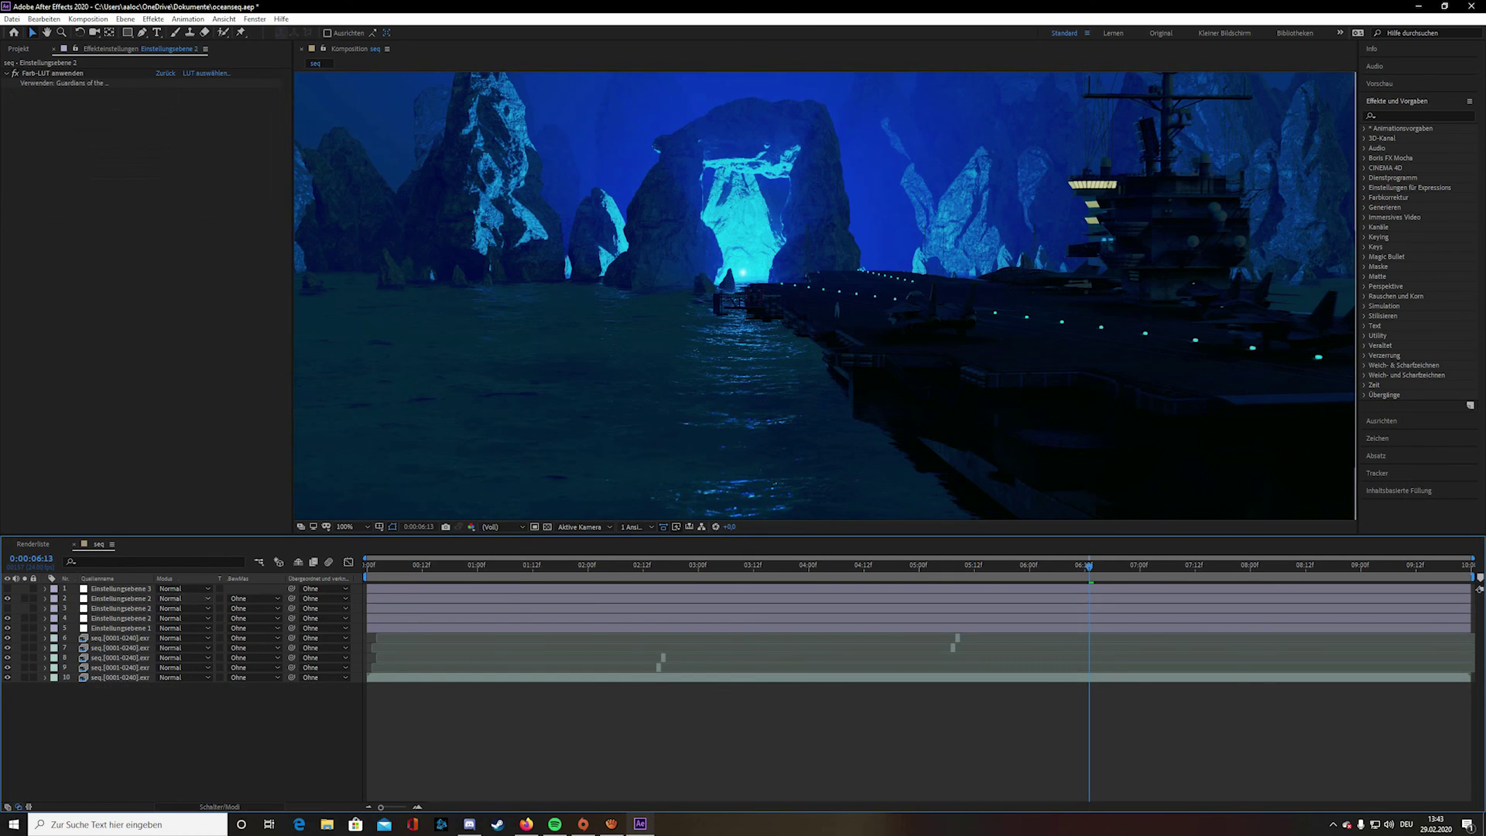
- Select all layers of the seq composition, from the adjustment layers down to the EXR sequences
scroll(825, 296, down, 4)
mouse_move(822, 302)
middle_down()
mouse_move(806, 305)
mouse_move(888, 273)
mouse_move(908, 245)
mouse_move(836, 277)
middle_up()
scroll(825, 295, up, 3)
scroll(825, 296, down, 2)
scroll(825, 296, up, 1)
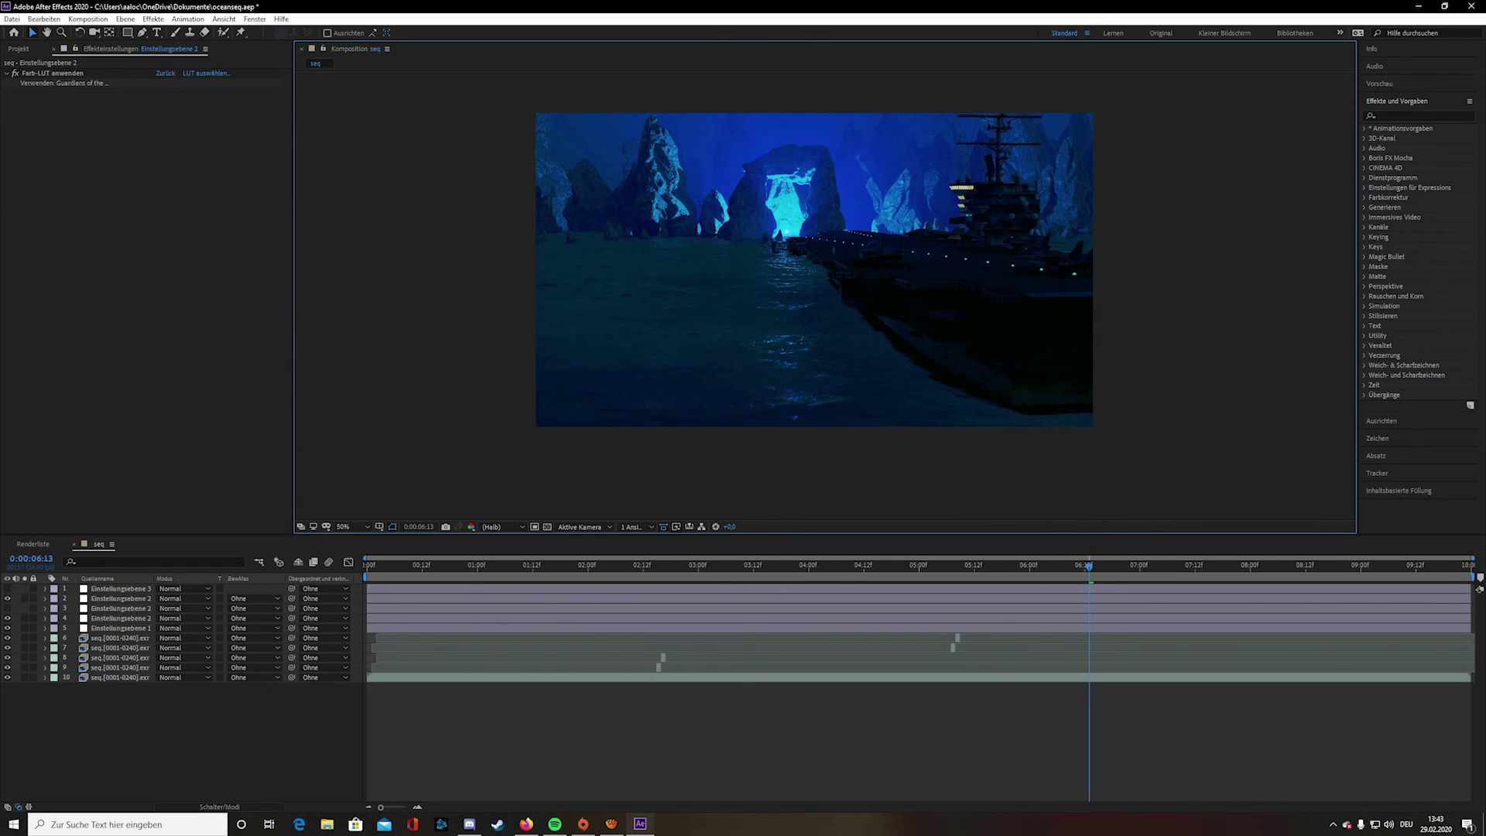
click(743, 741)
key(ctrl+a)
click(743, 741)
drag(113, 753, 102, 590)
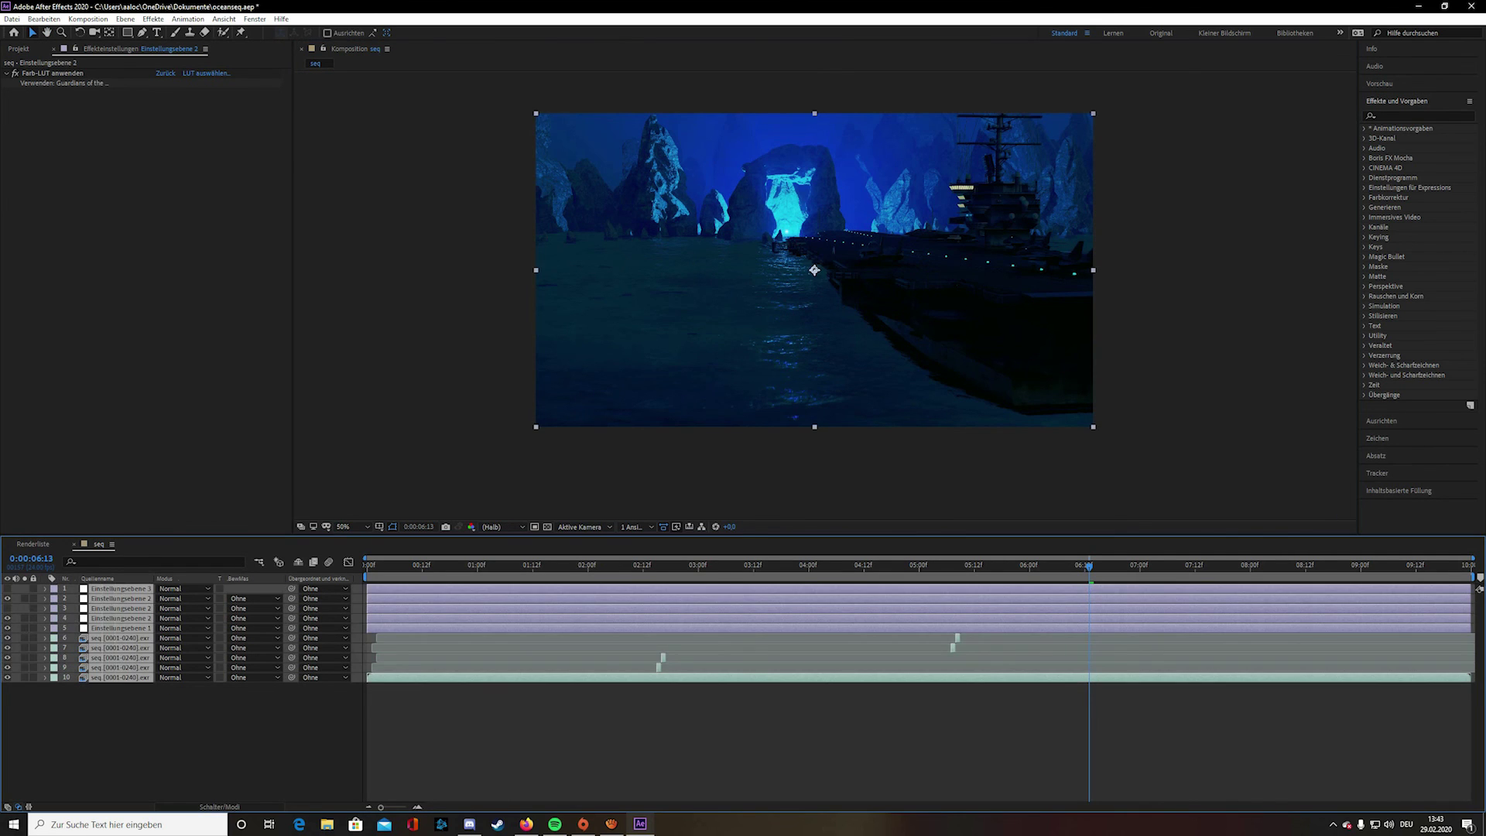
click(113, 743)
drag(113, 744, 107, 618)
click(126, 719)
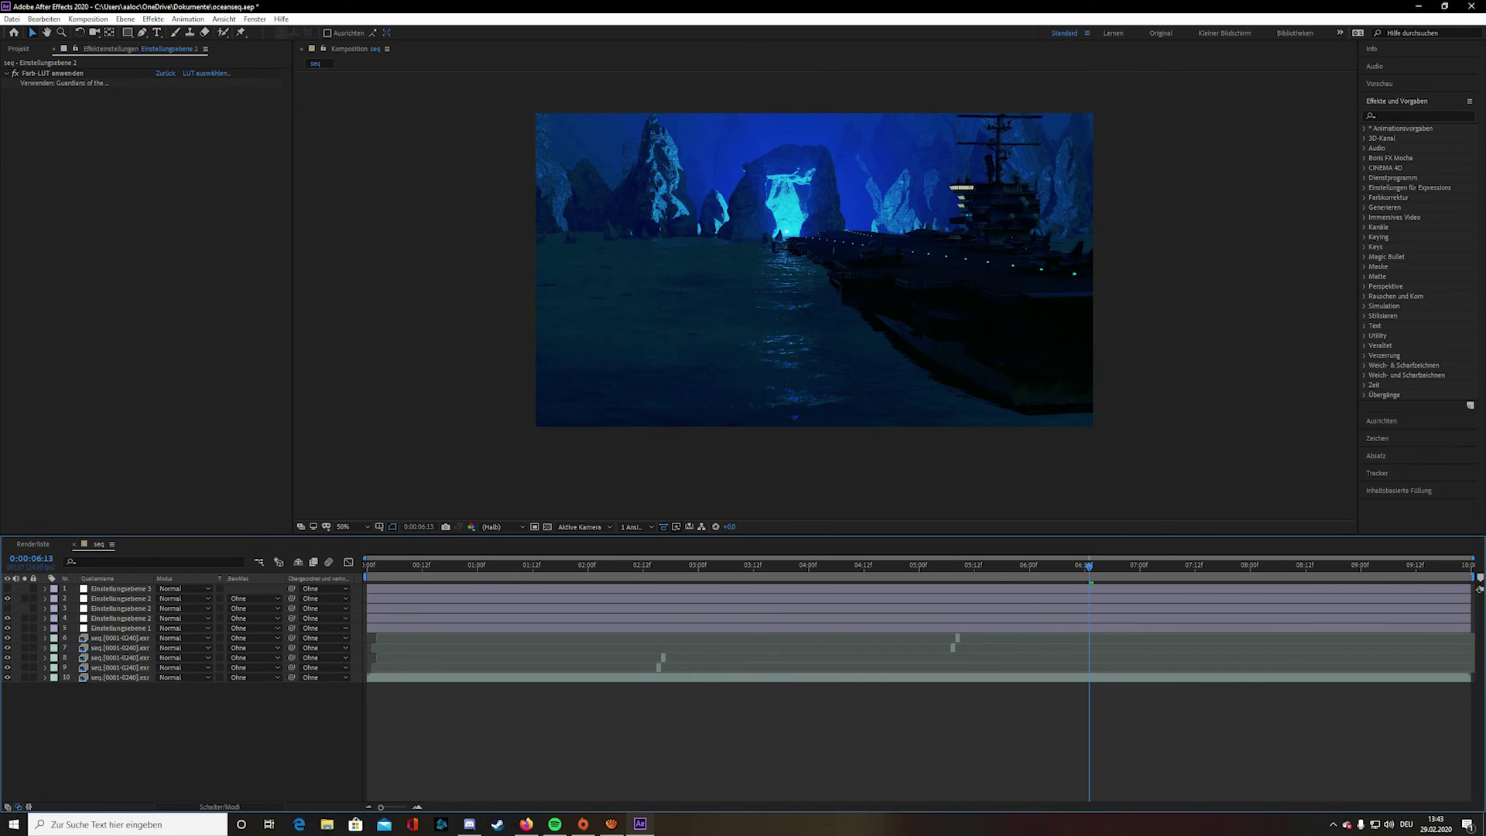
mouse_move(126, 719)
mouse_down()
mouse_move(133, 586)
mouse_move(149, 586)
mouse_move(118, 720)
mouse_move(103, 586)
mouse_up()
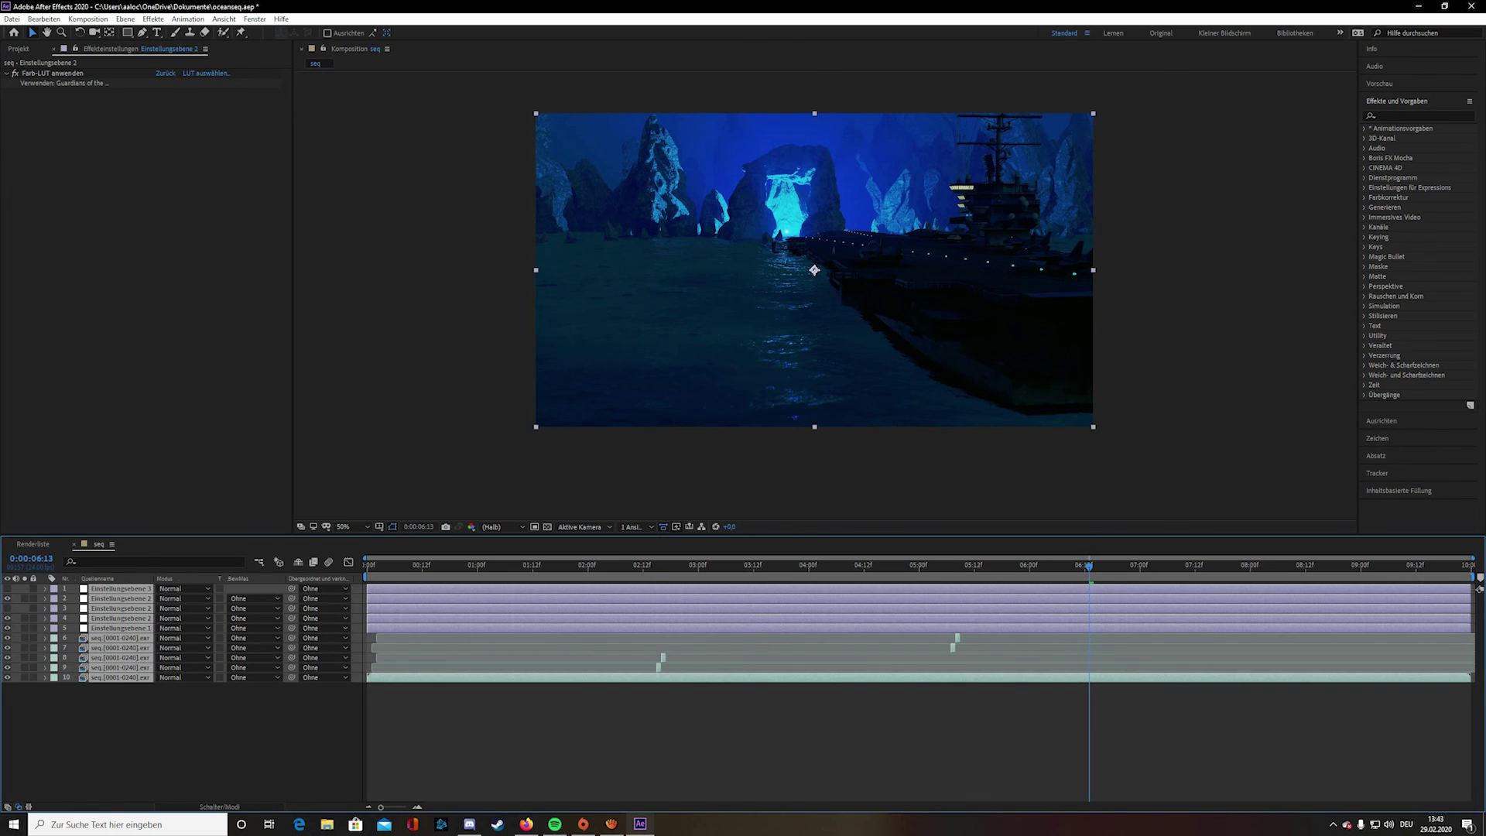
- Examine the graded arch, flight deck and water reflections up close, and compare them with the whole frame
scroll(815, 270, up, 2)
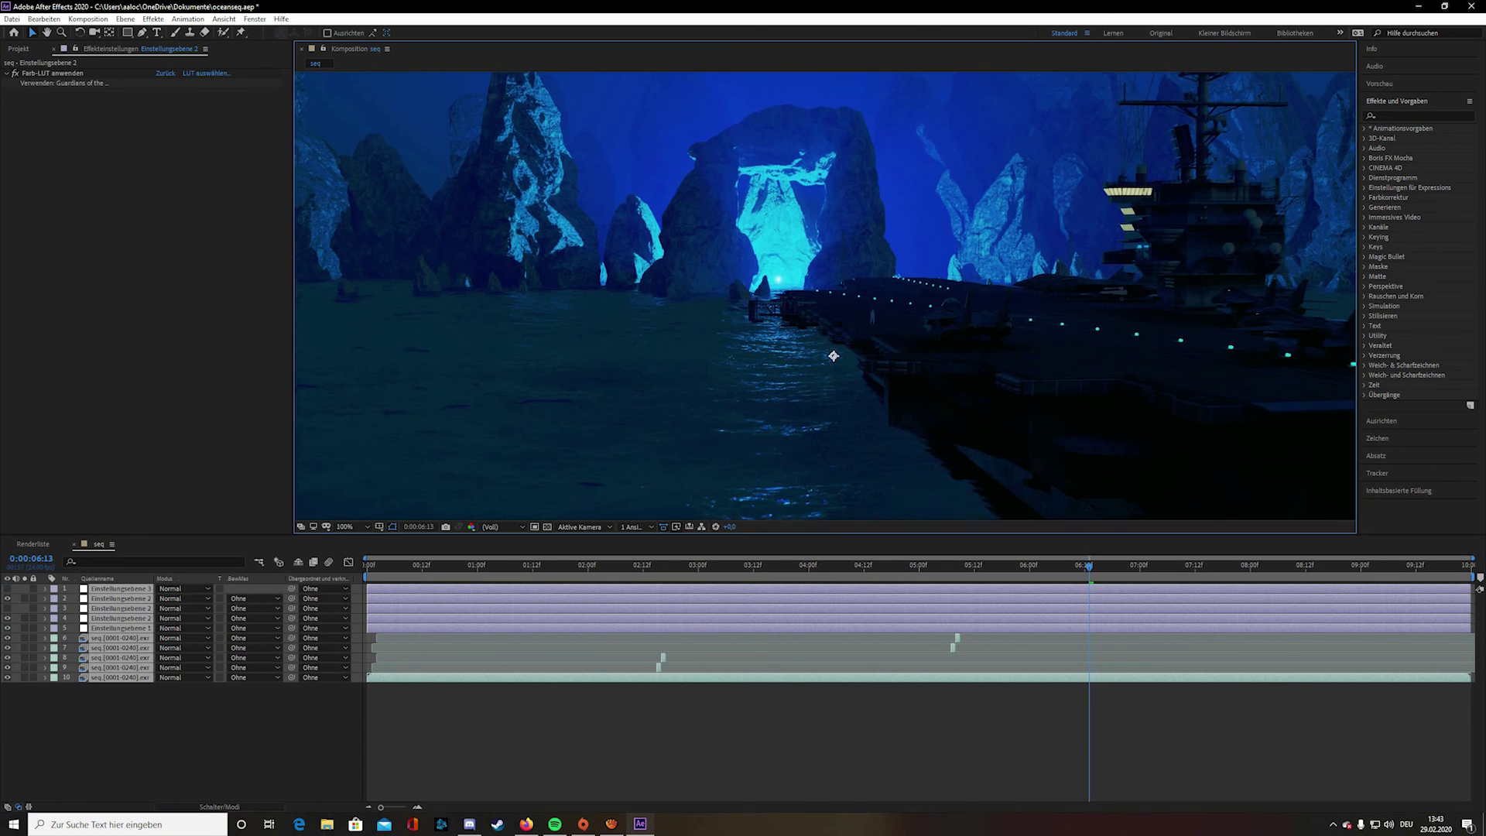
scroll(847, 320, up, 2)
drag(870, 339, 872, 264)
scroll(826, 333, down, 2)
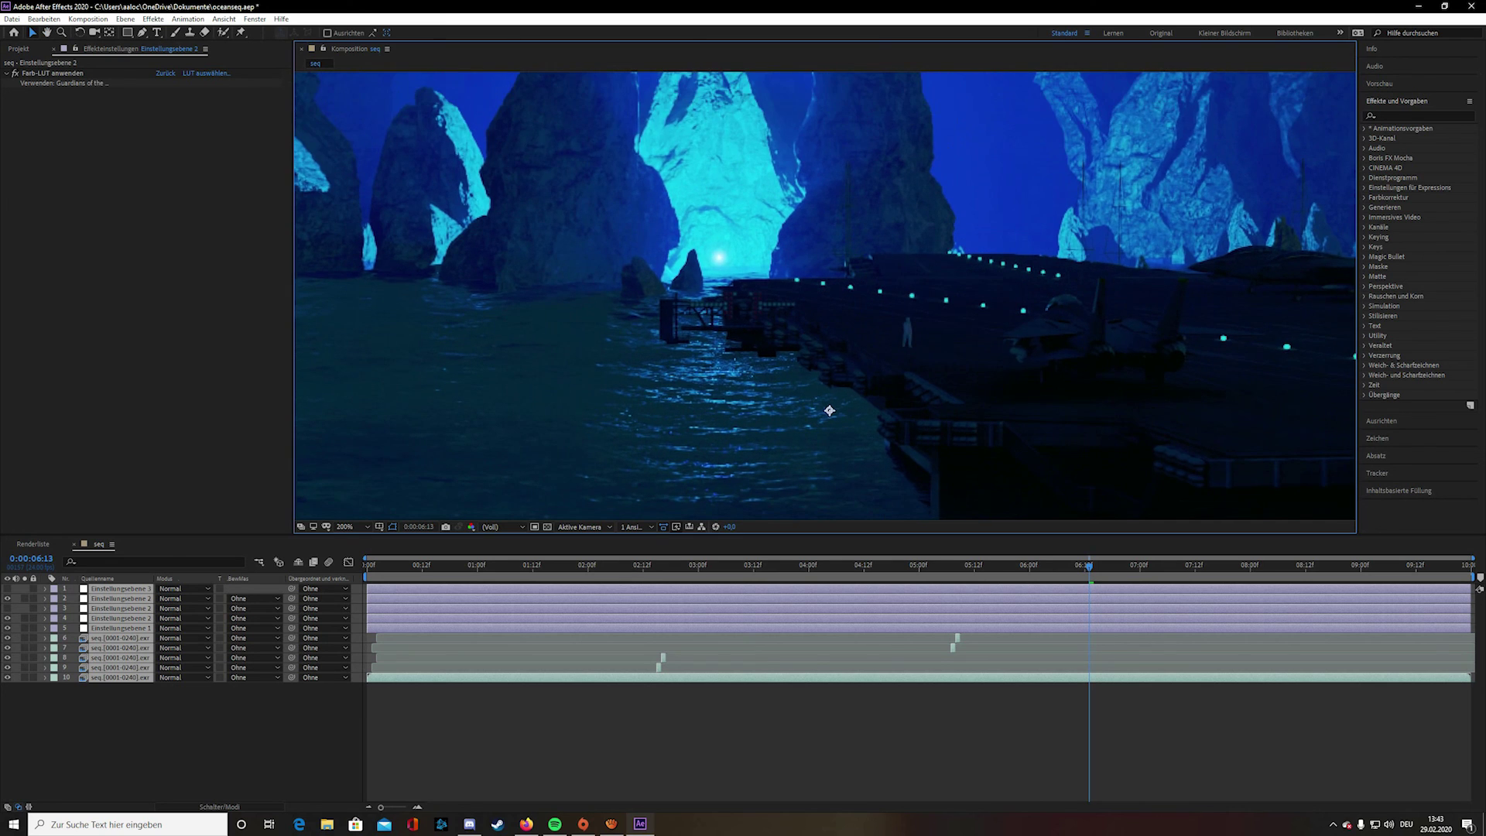
scroll(834, 372, up, 2)
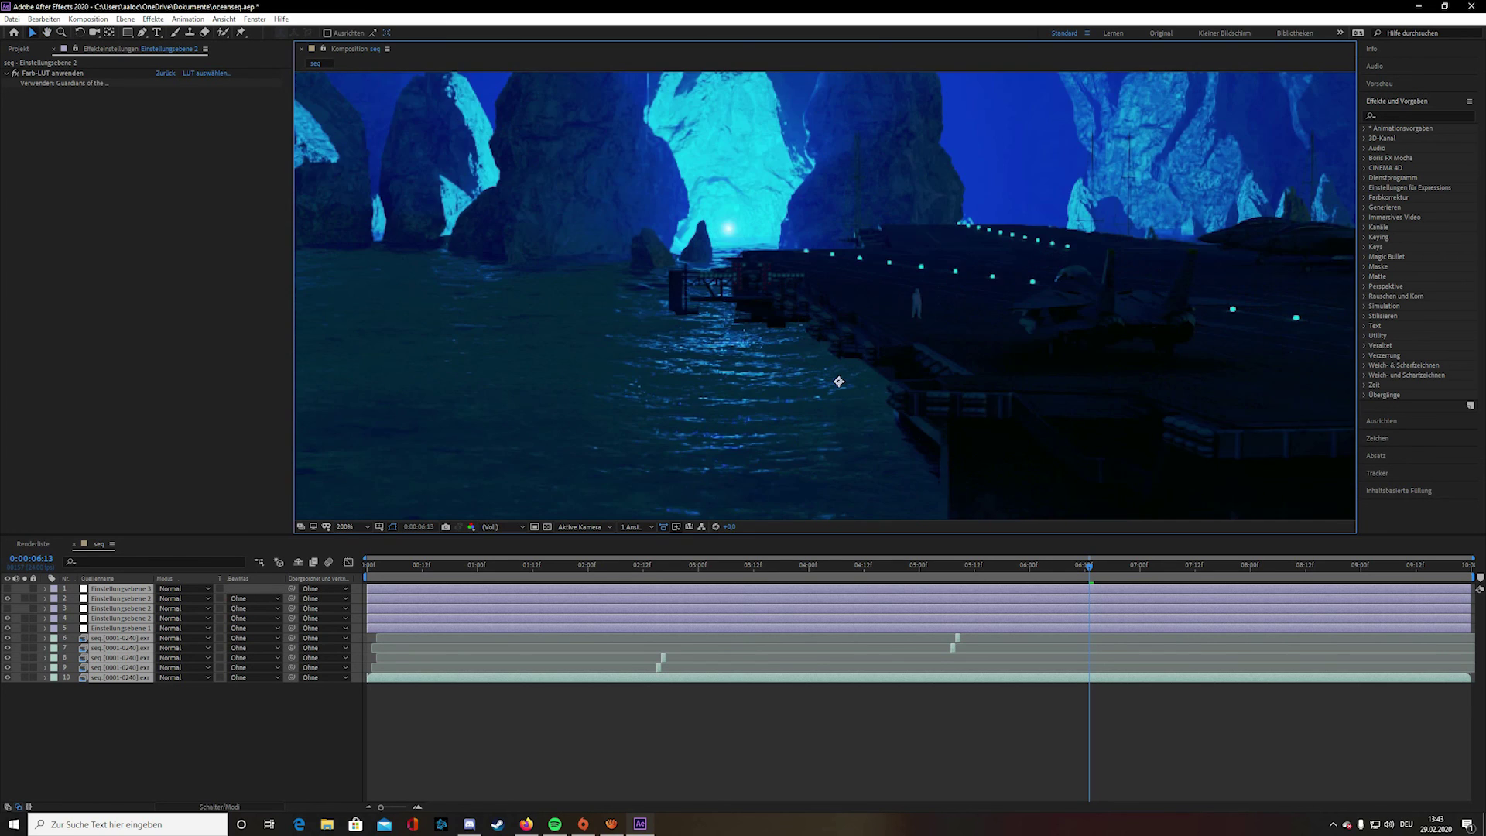
middle_drag(834, 372, 845, 369)
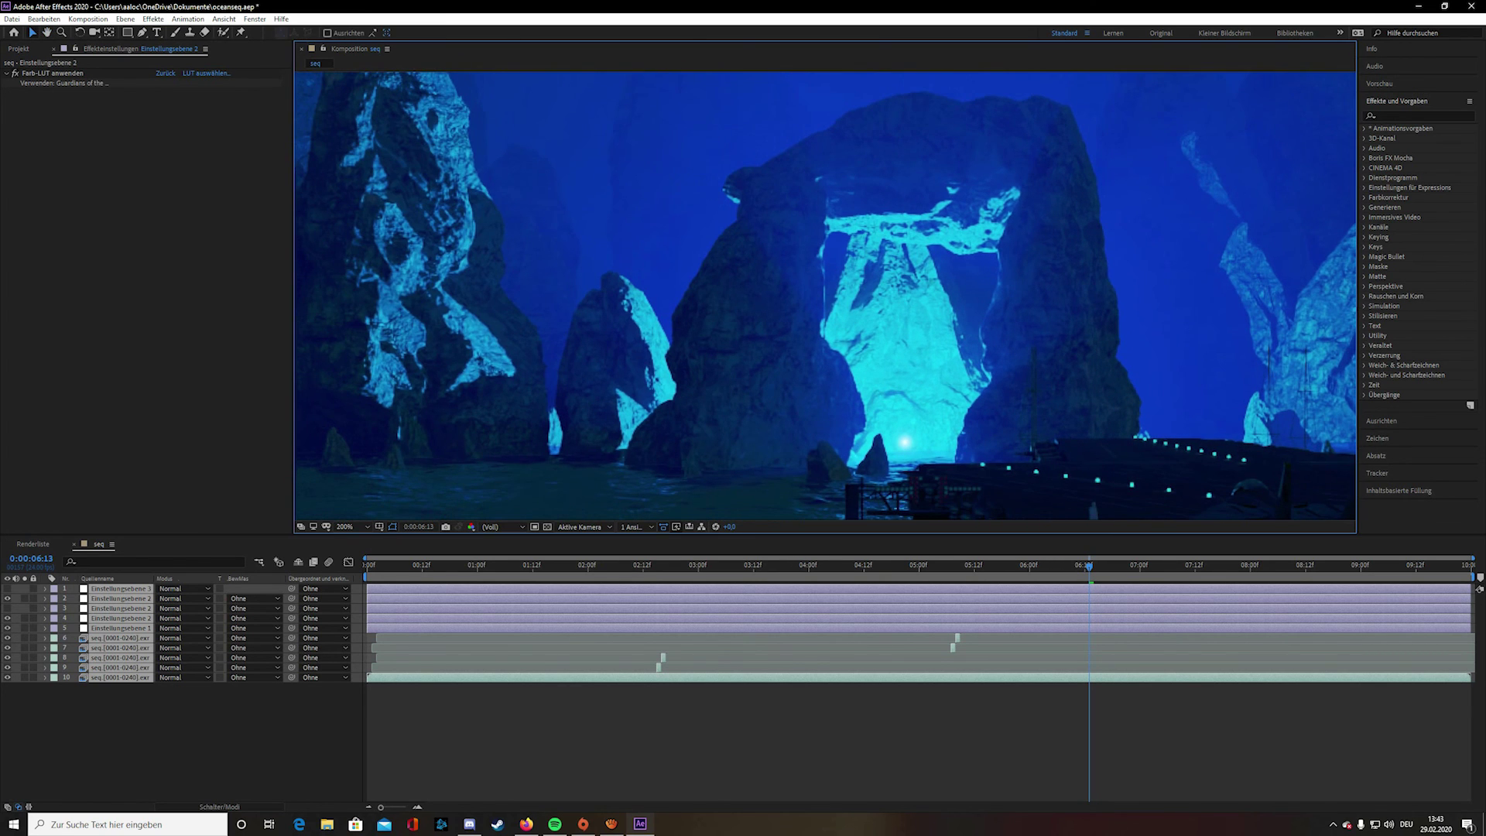
scroll(839, 312, down, 4)
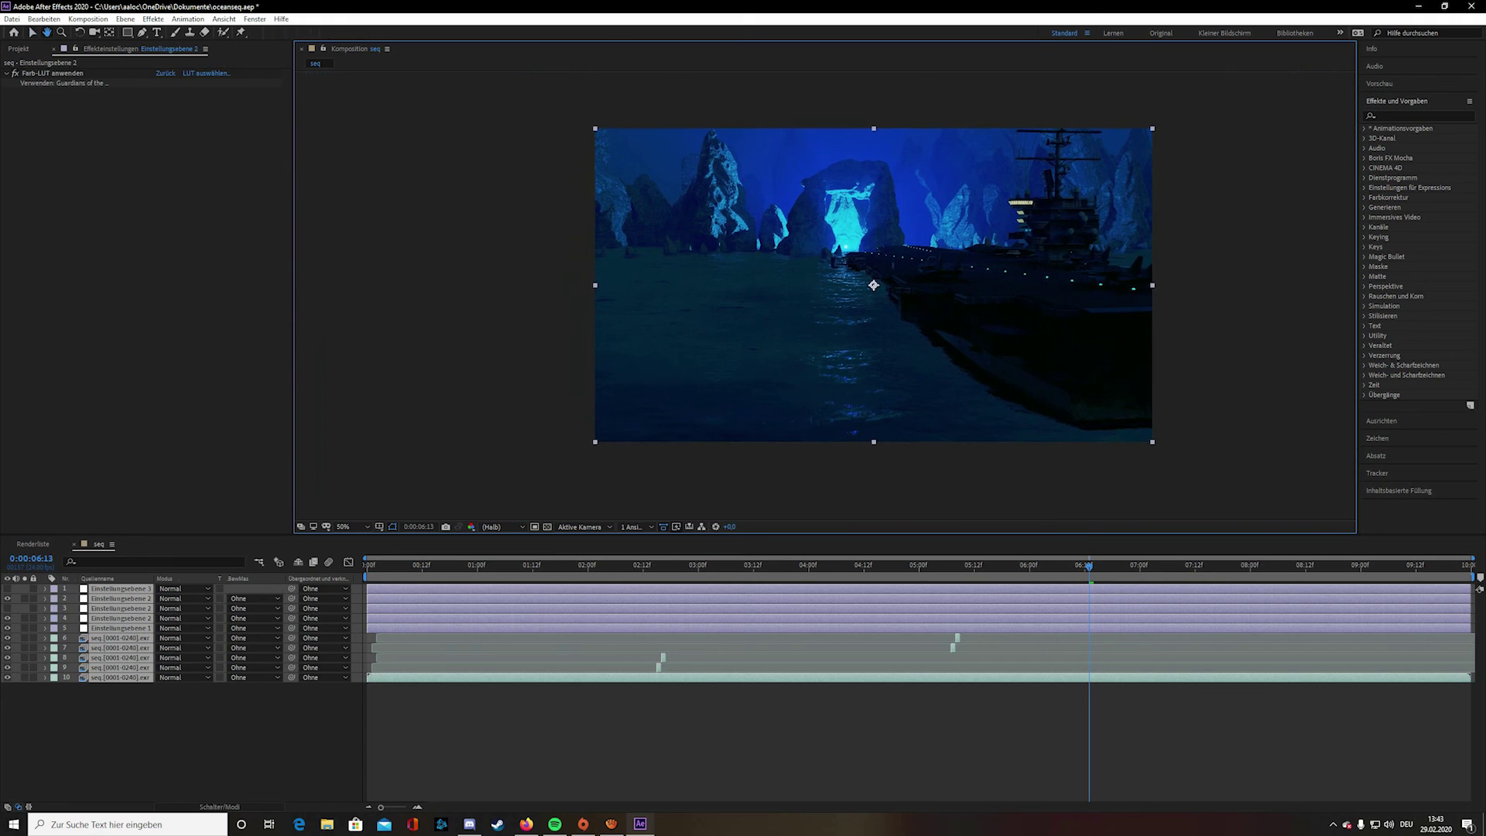
scroll(833, 229, up, 2)
scroll(833, 229, down, 4)
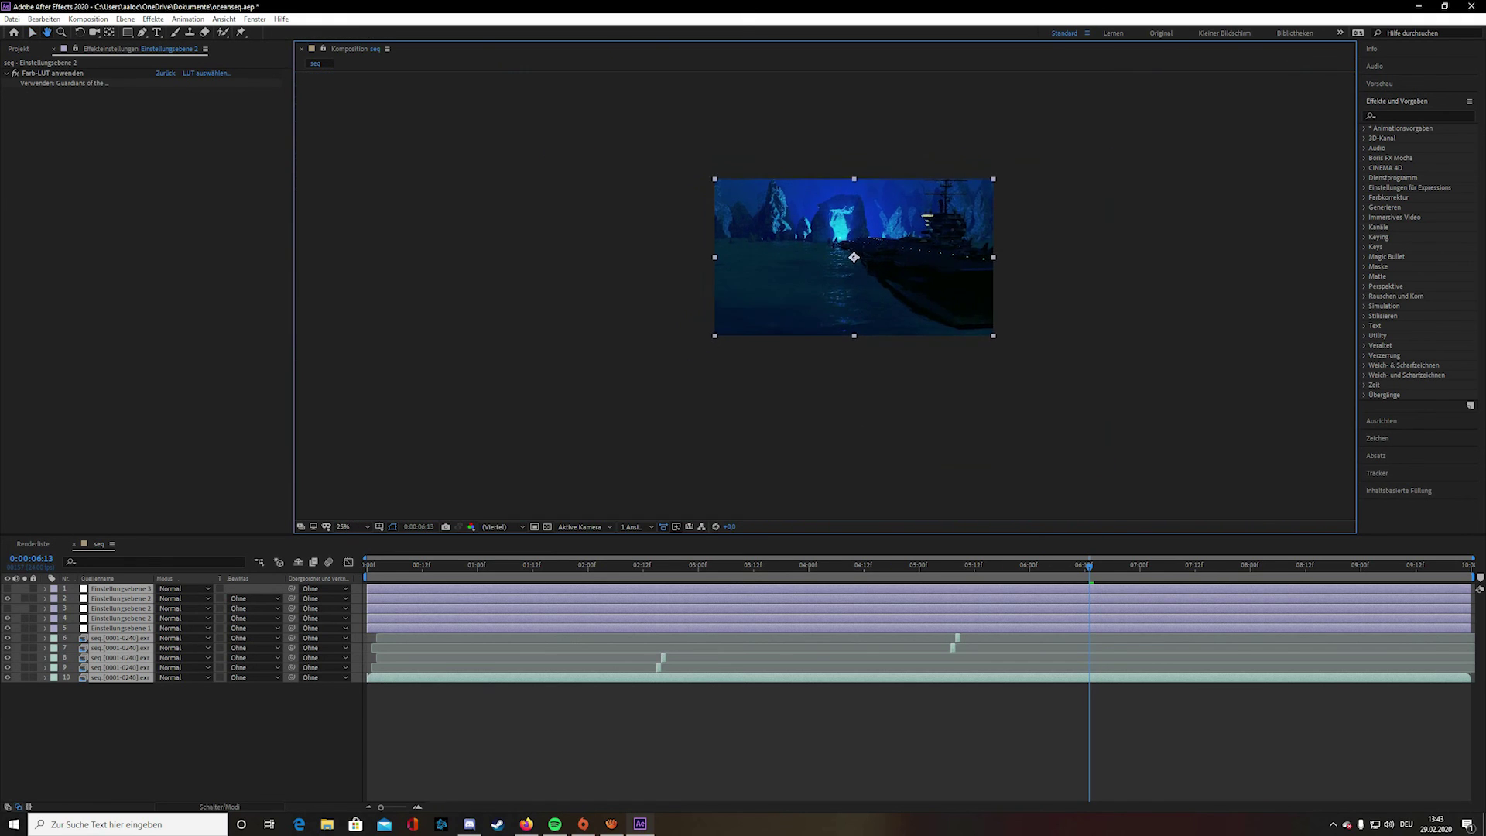
scroll(839, 251, up, 2)
scroll(872, 255, up, 2)
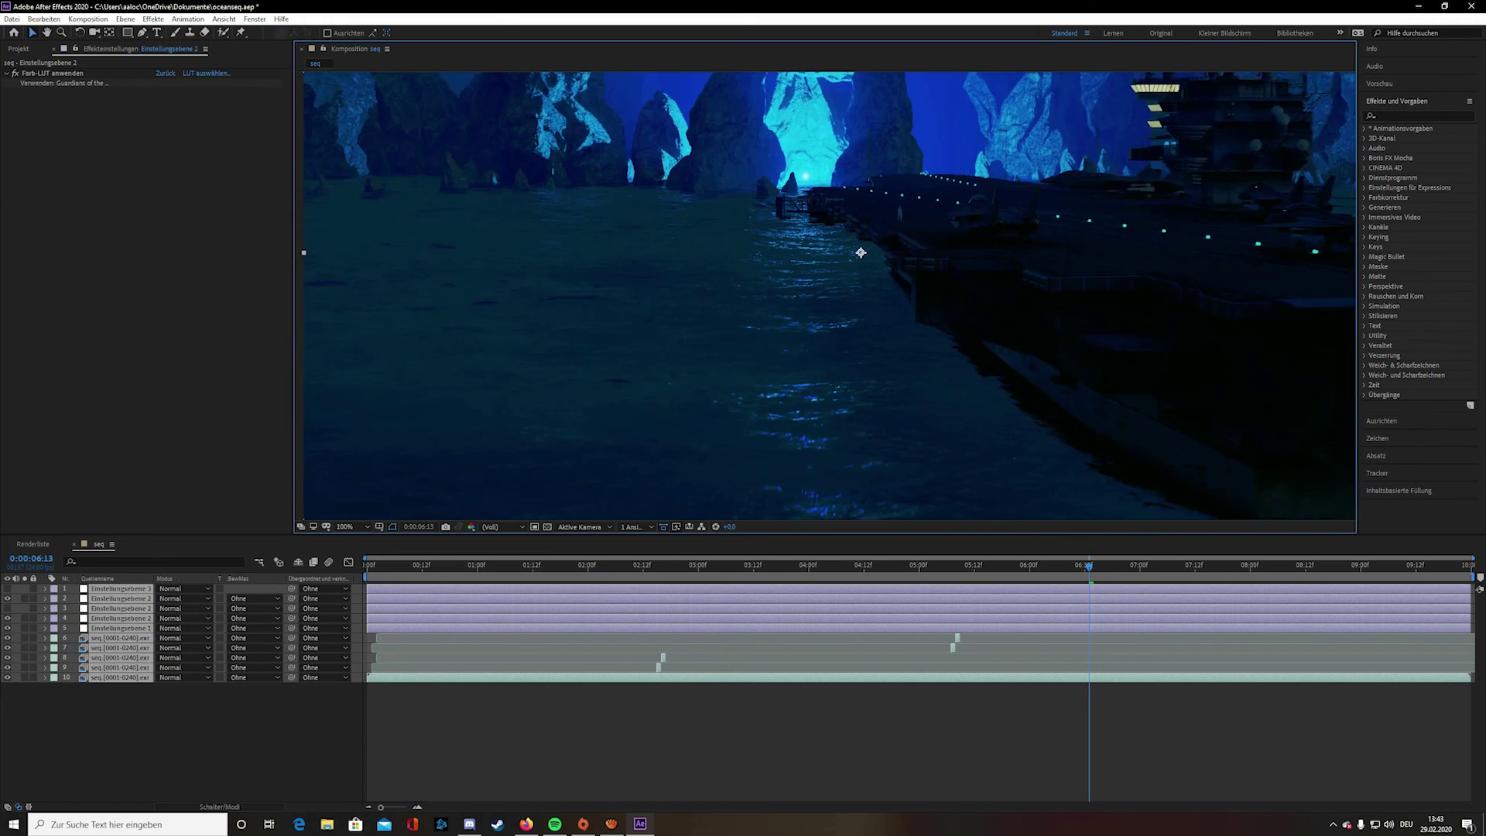